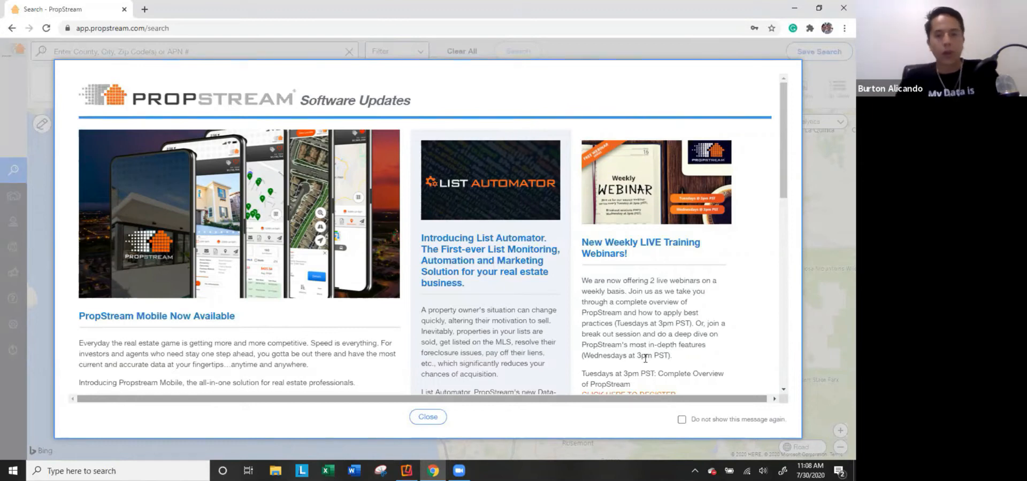
# Read through the Software Updates announcement and close it.
pyautogui.scroll(-2, 692, 347)
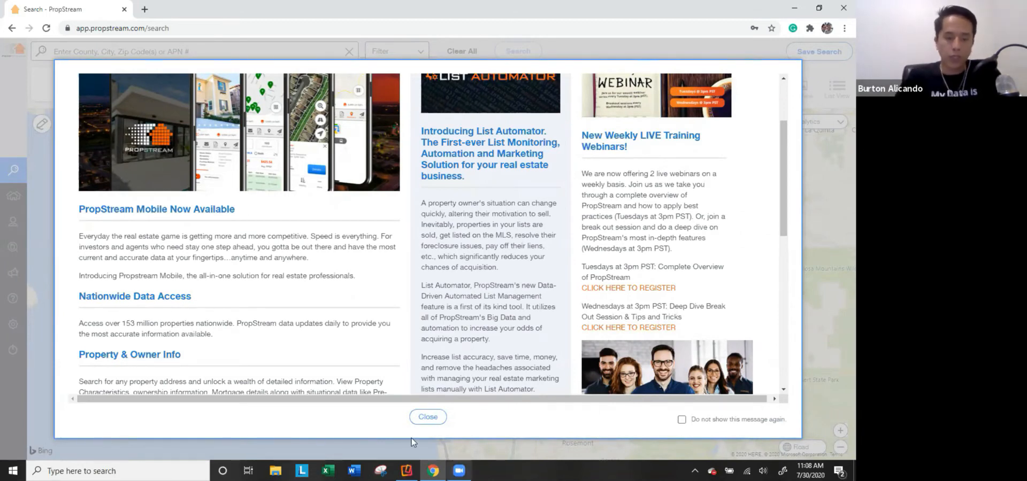
pyautogui.click(423, 417)
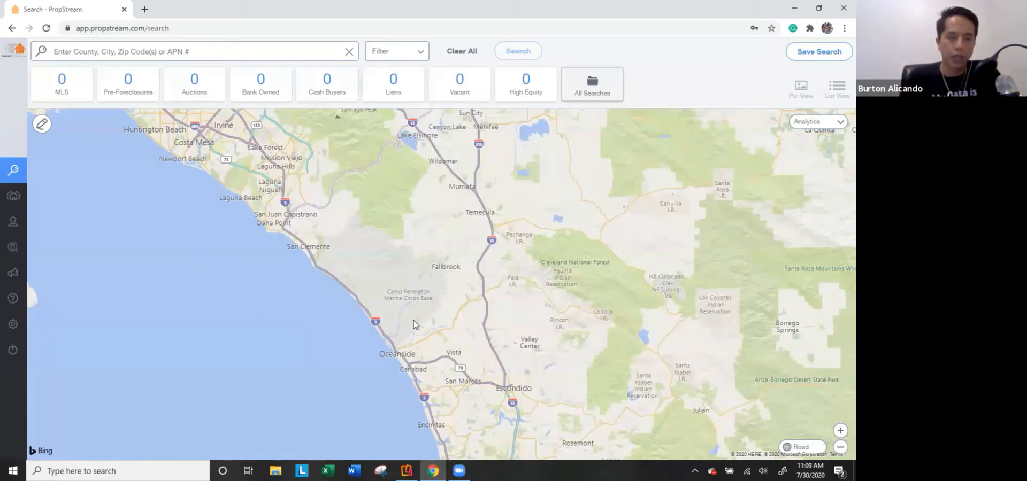
# Zoom out and pan the map east until the whole continental United States shows.
pyautogui.scroll(-2, 572, 209)
pyautogui.moveTo(797, 190); pyautogui.dragTo(431, 247)
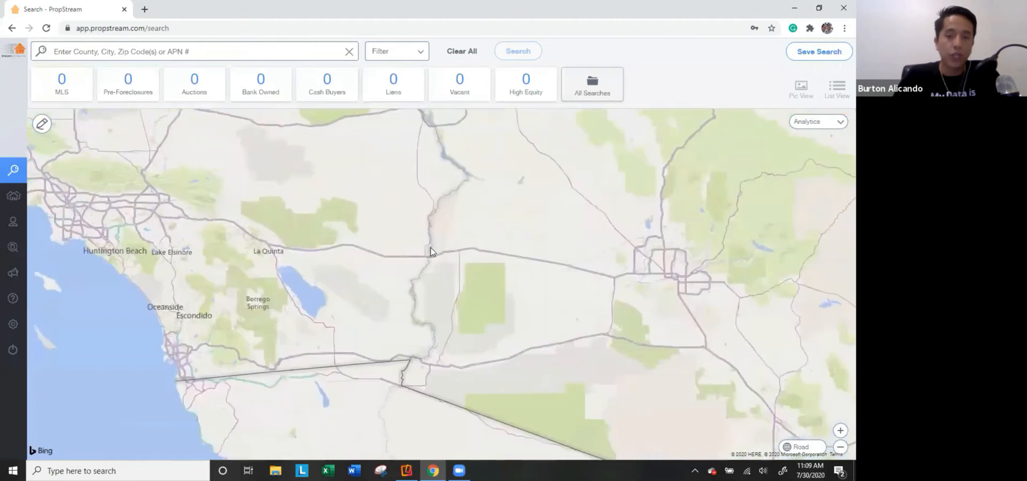
pyautogui.scroll(-1, 432, 252)
pyautogui.moveTo(564, 222); pyautogui.dragTo(394, 261)
pyautogui.scroll(-1, 479, 249)
pyautogui.moveTo(759, 178); pyautogui.dragTo(504, 277)
pyautogui.scroll(-1, 480, 282)
pyautogui.moveTo(613, 209); pyautogui.dragTo(477, 298)
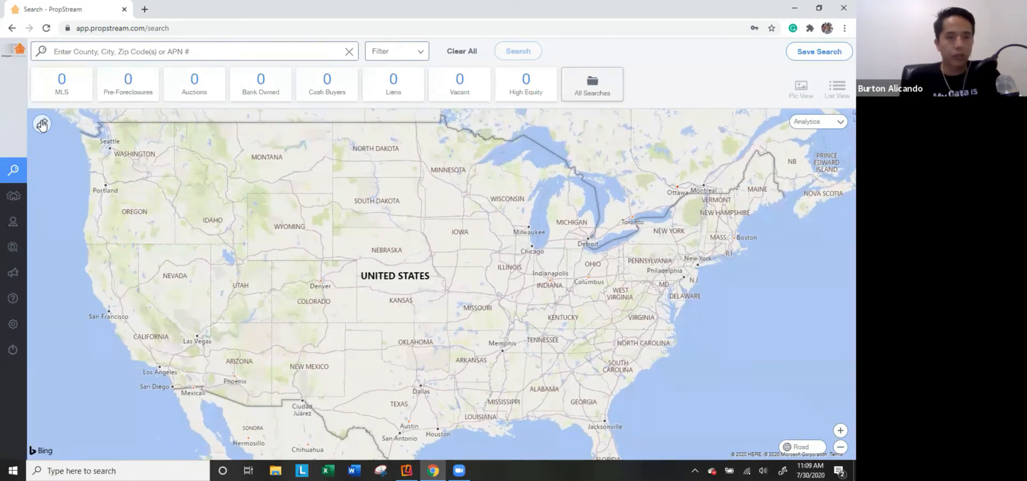
pyautogui.moveTo(4, 130)
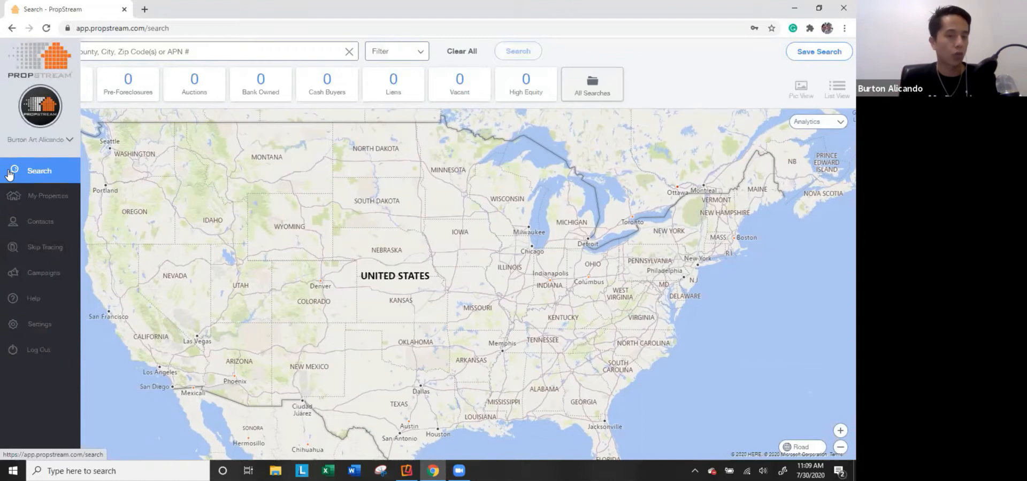
# Browse the saved lists under My Properties and open the Ocean County PFs list.
pyautogui.click(13, 205)
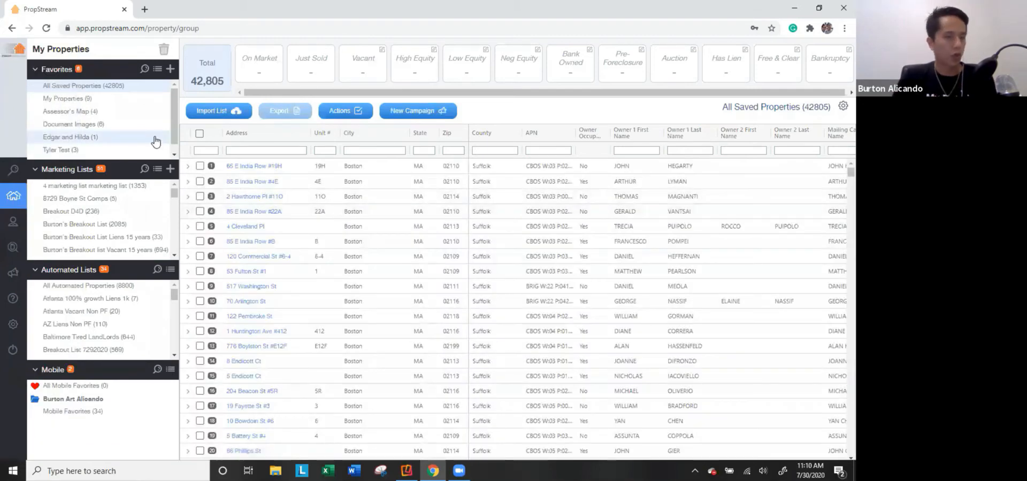
pyautogui.click(119, 99)
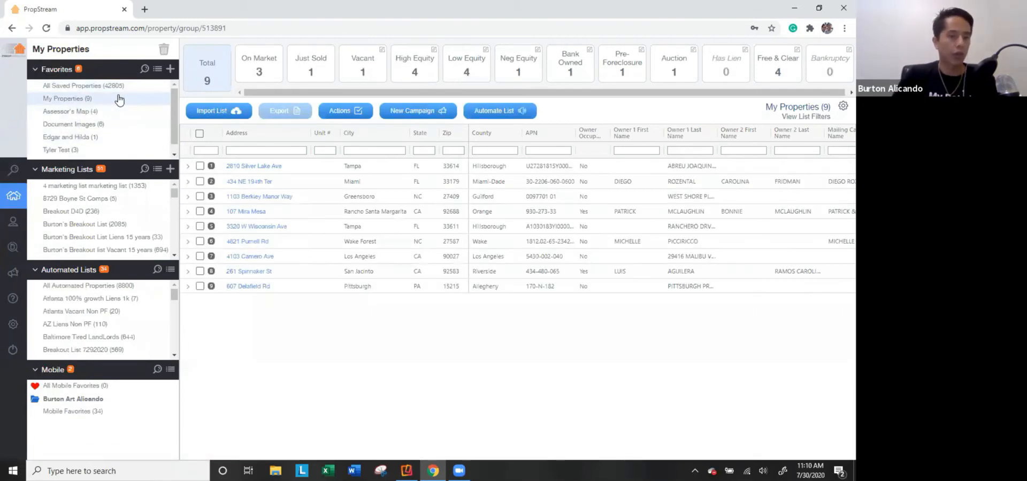
pyautogui.scroll(-5, 107, 214)
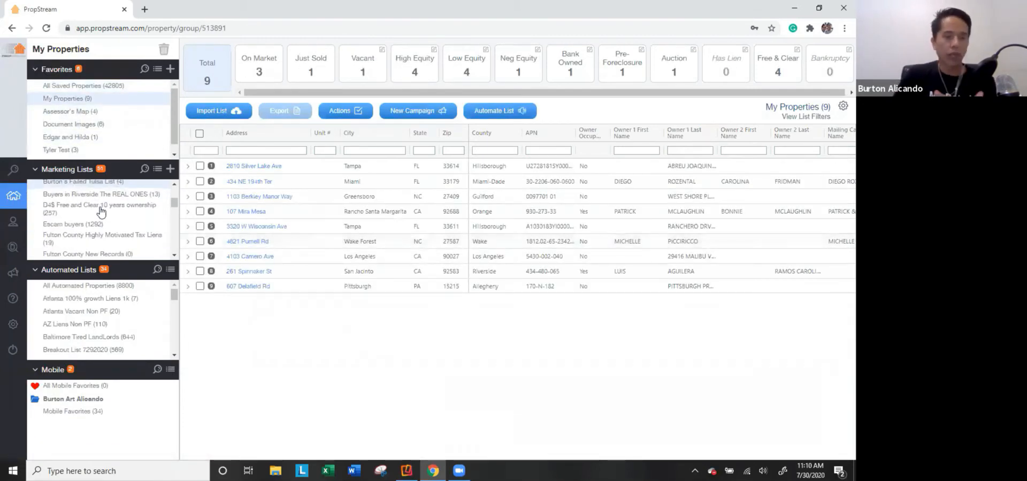
pyautogui.scroll(-3, 102, 217)
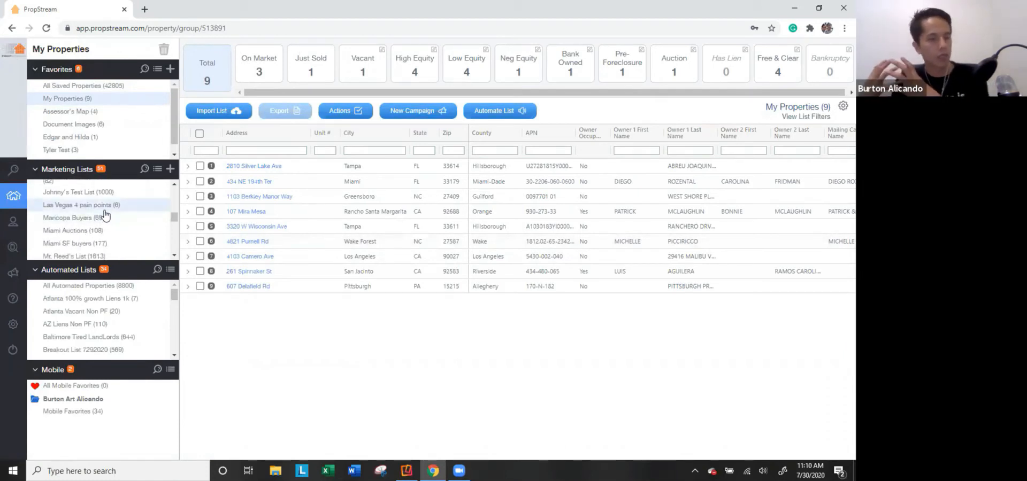
pyautogui.scroll(-3, 106, 219)
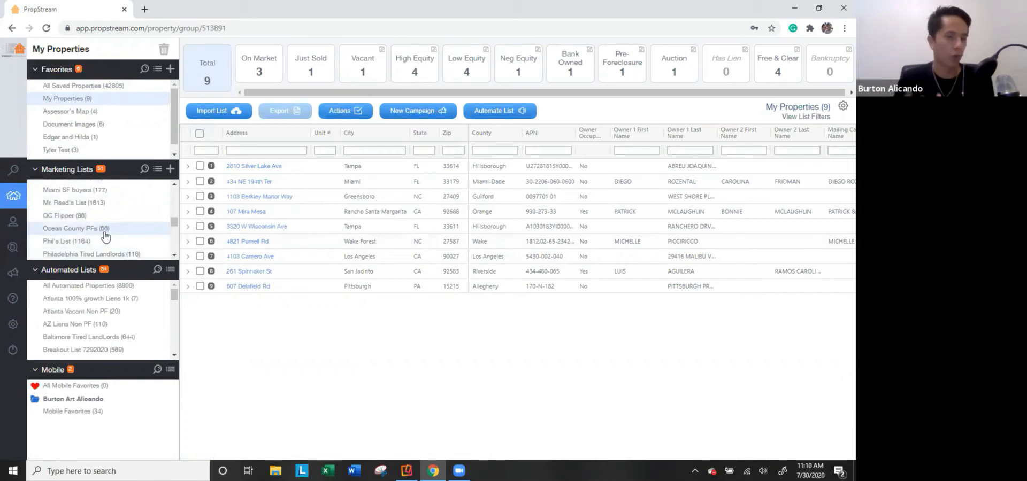
pyautogui.click(104, 229)
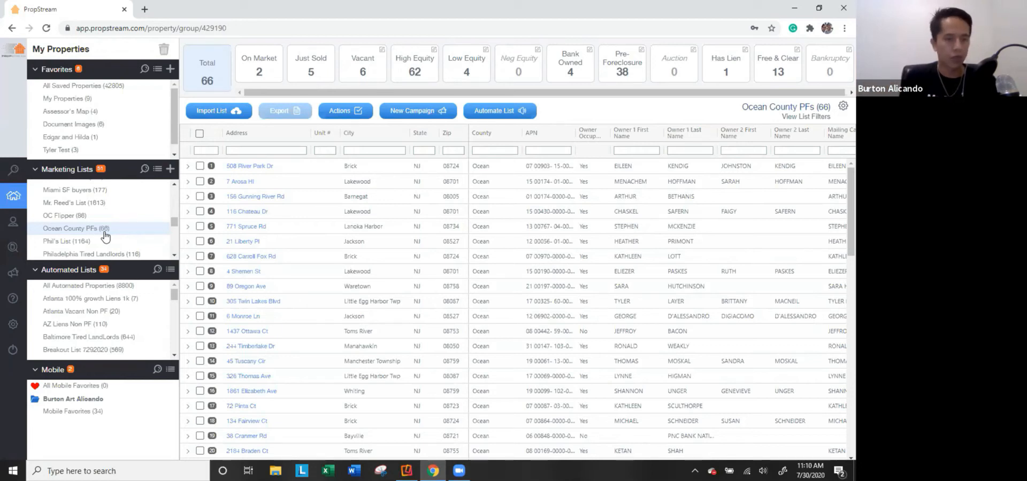
pyautogui.click(11, 170)
pyautogui.click(16, 191)
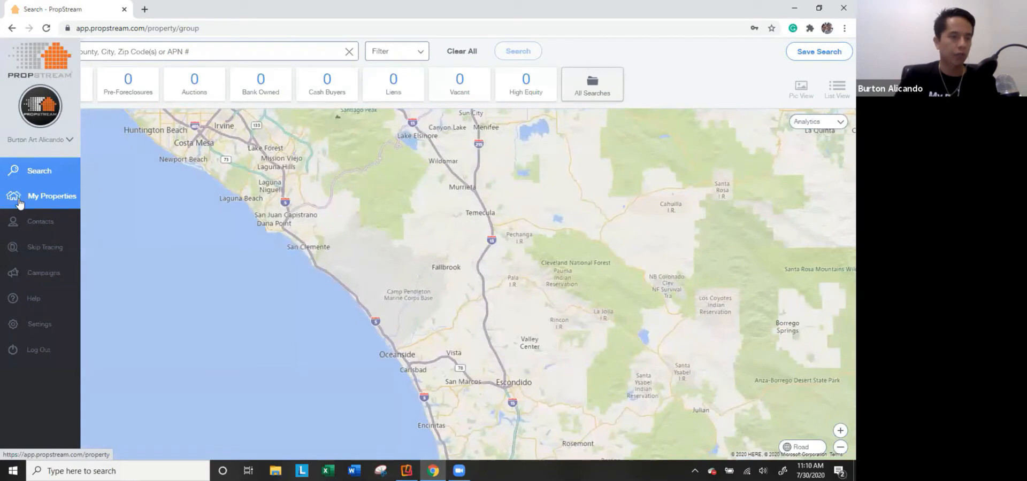
pyautogui.click(109, 199)
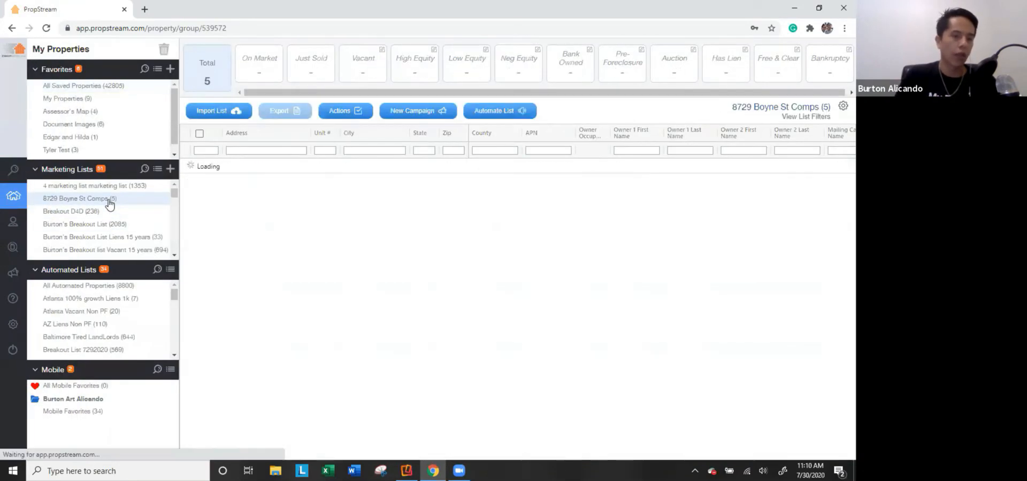
pyautogui.click(200, 133)
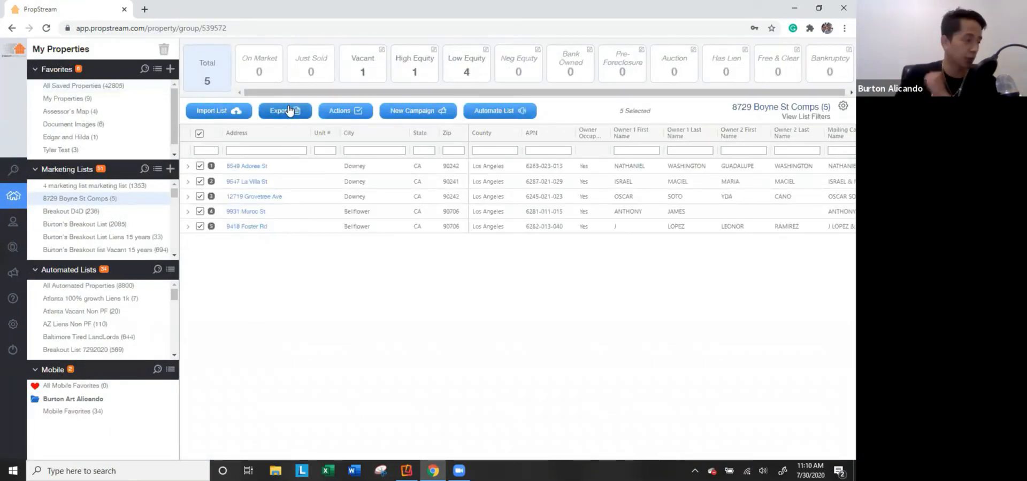
pyautogui.click(341, 111)
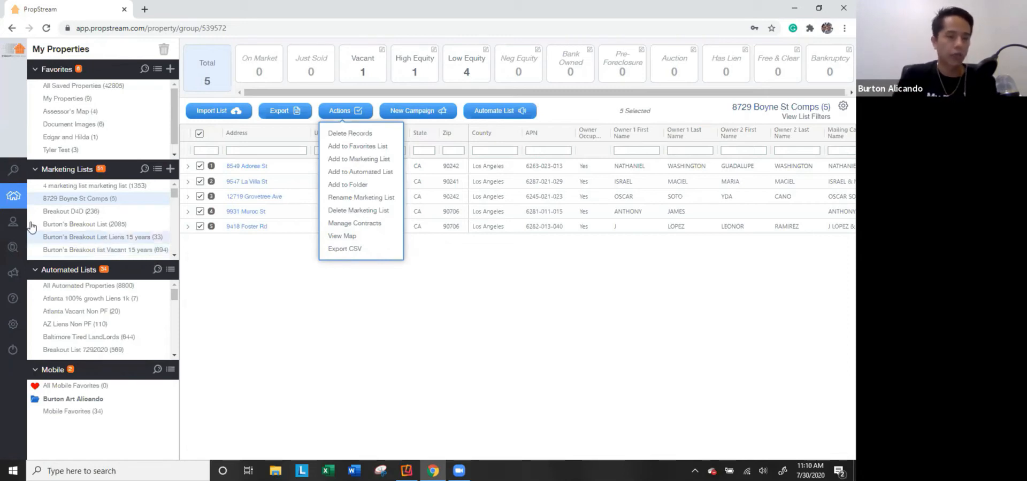
pyautogui.moveTo(24, 251)
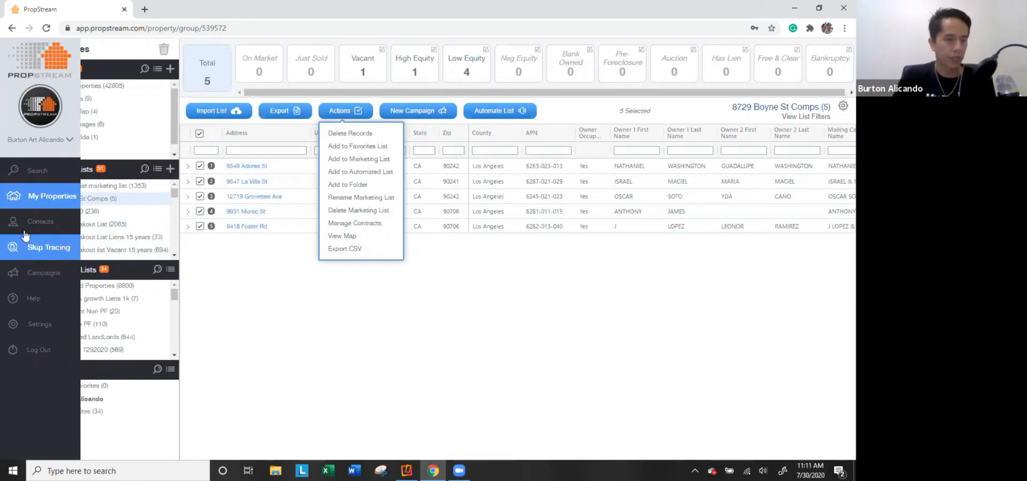
# Browse All Contacts and an LLC contact's details, then view Import Group and The Outside List.
pyautogui.click(28, 228)
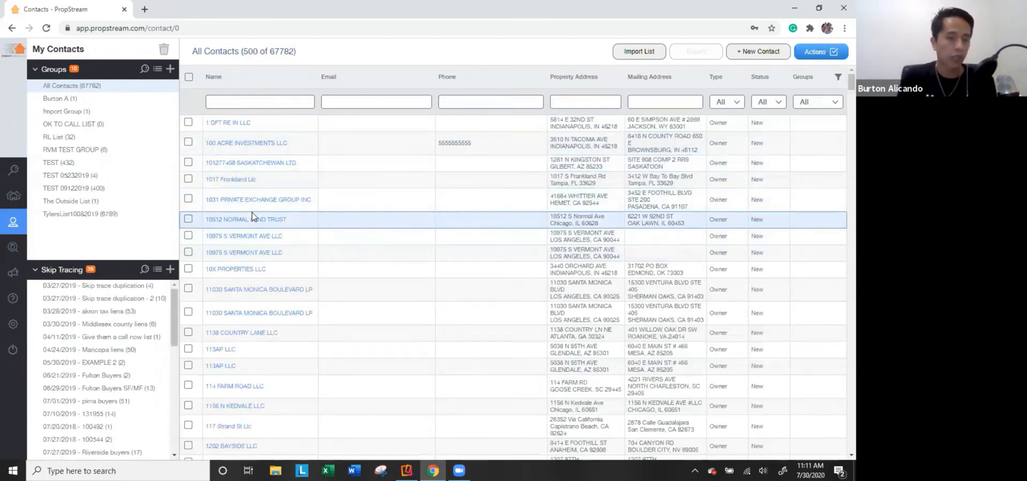
pyautogui.scroll(-5, 284, 238)
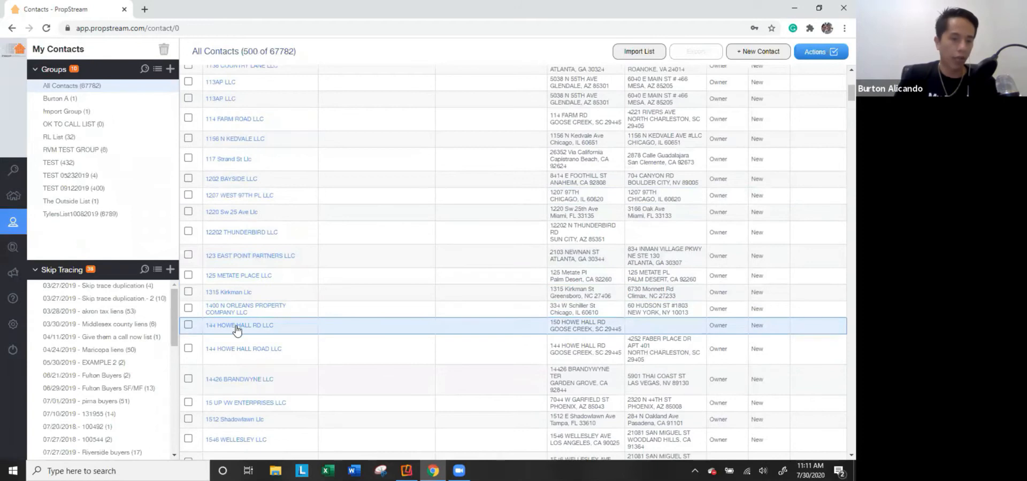
pyautogui.click(237, 326)
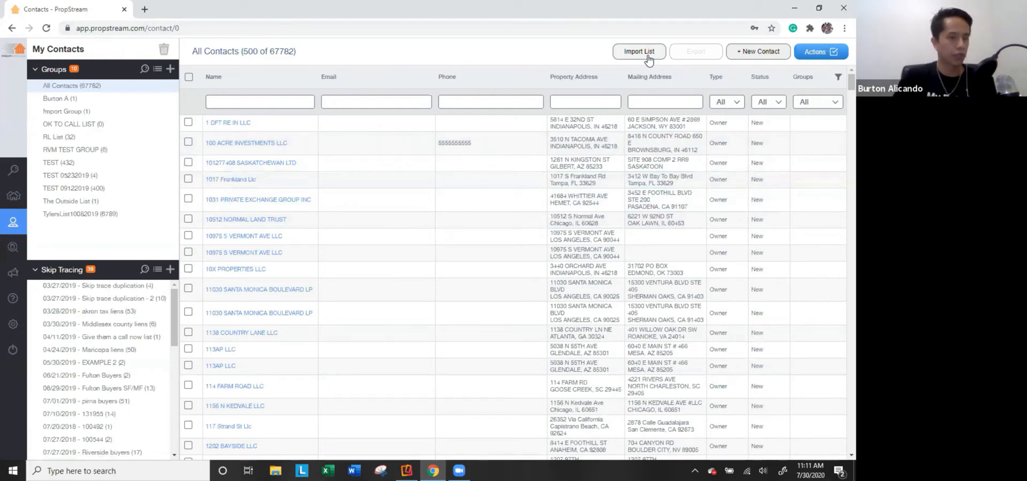
pyautogui.click(91, 112)
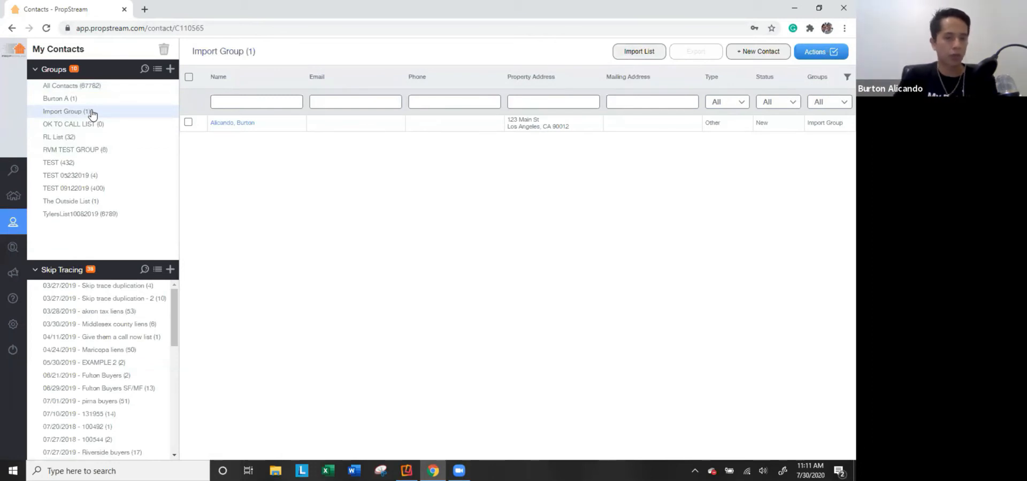
pyautogui.click(92, 206)
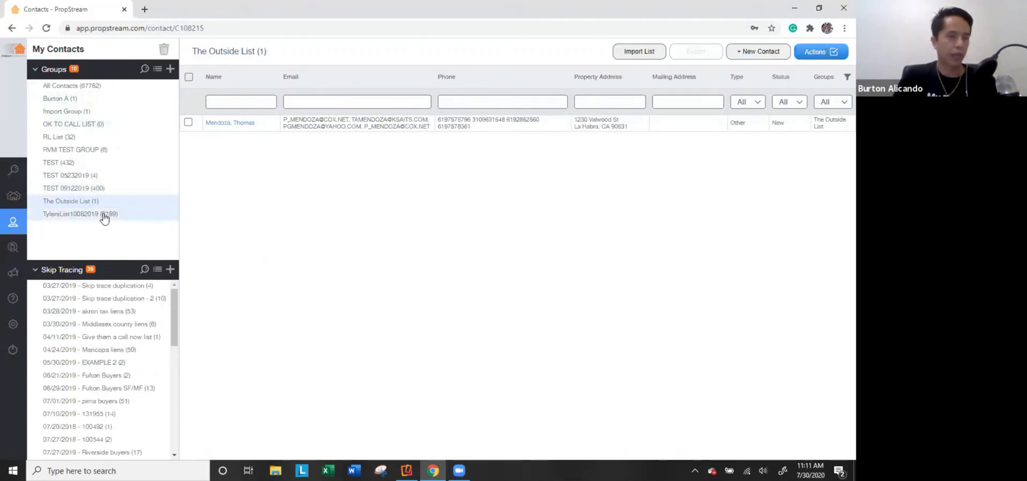
# Start a skip trace and browse the contact groups available for selection.
pyautogui.click(13, 253)
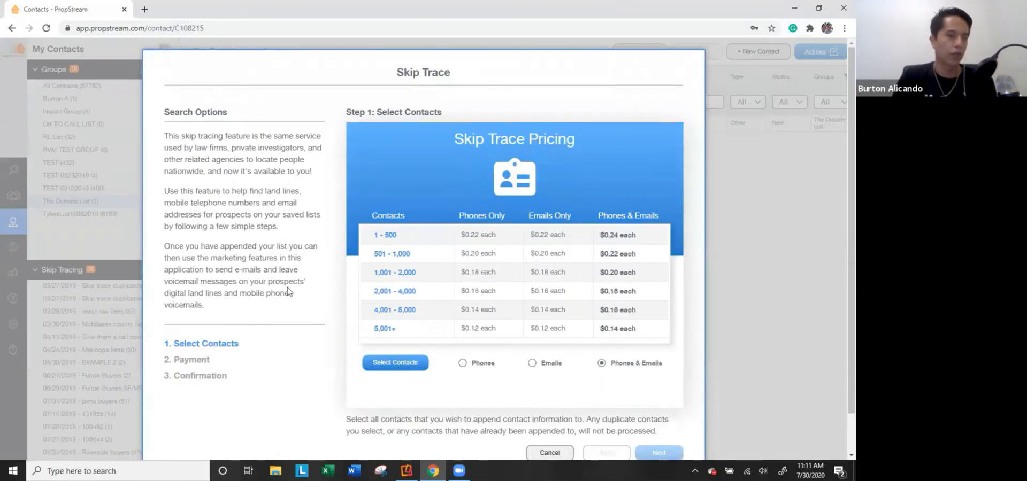
pyautogui.click(381, 365)
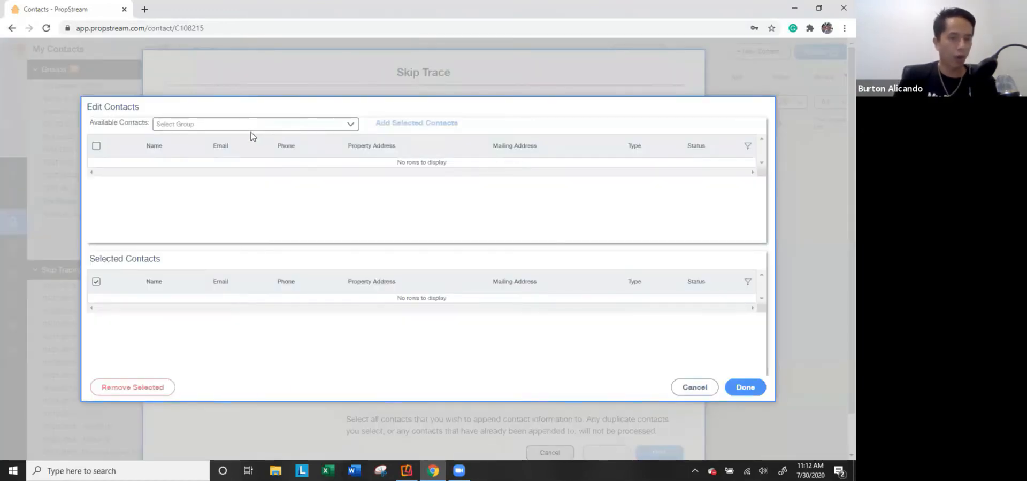
pyautogui.click(247, 124)
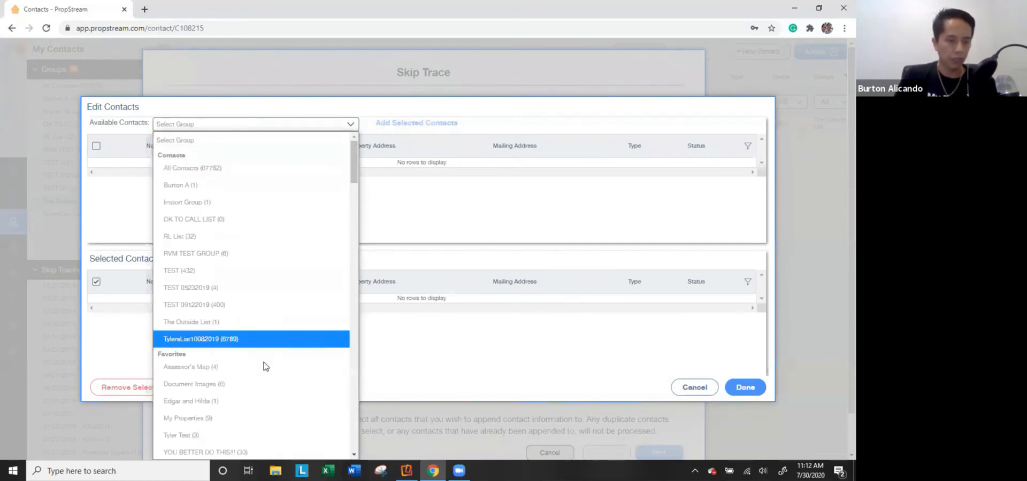
pyautogui.scroll(-2, 260, 372)
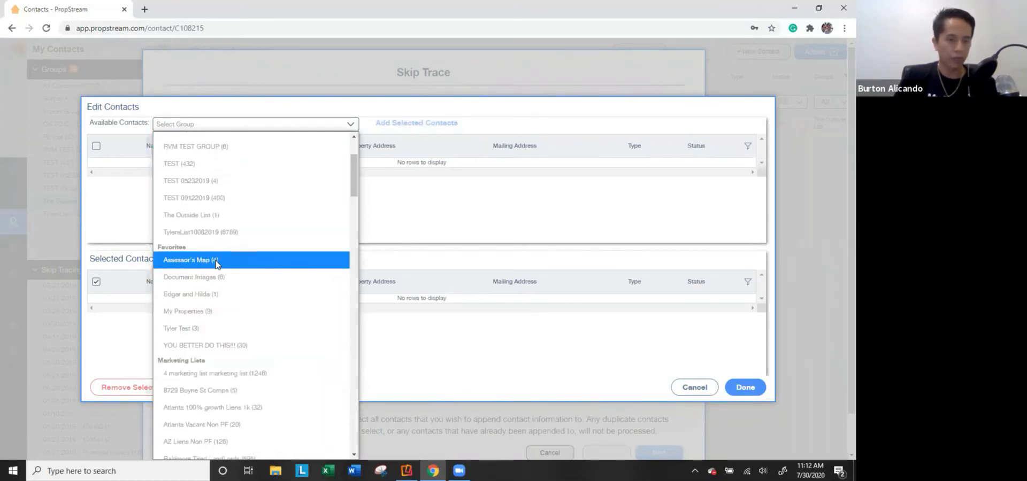
pyautogui.scroll(-3, 214, 266)
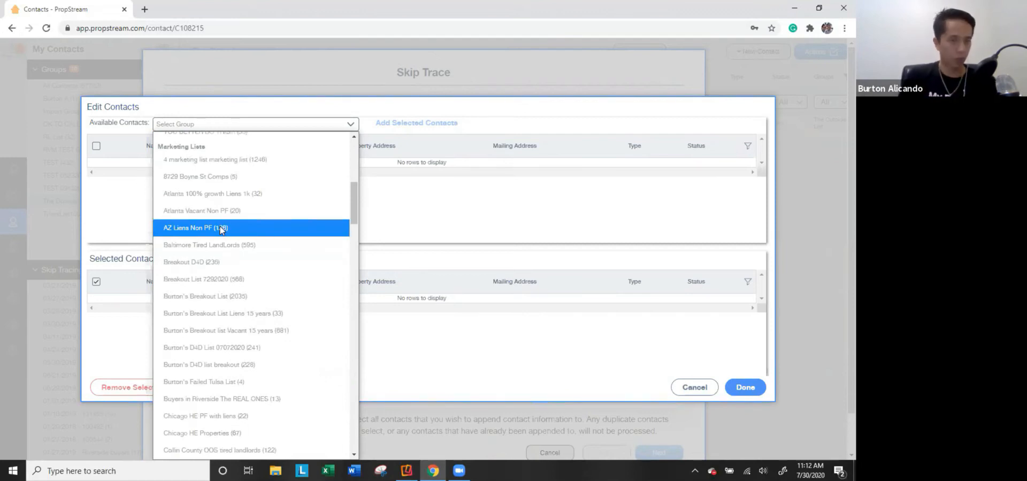
pyautogui.scroll(5, 239, 249)
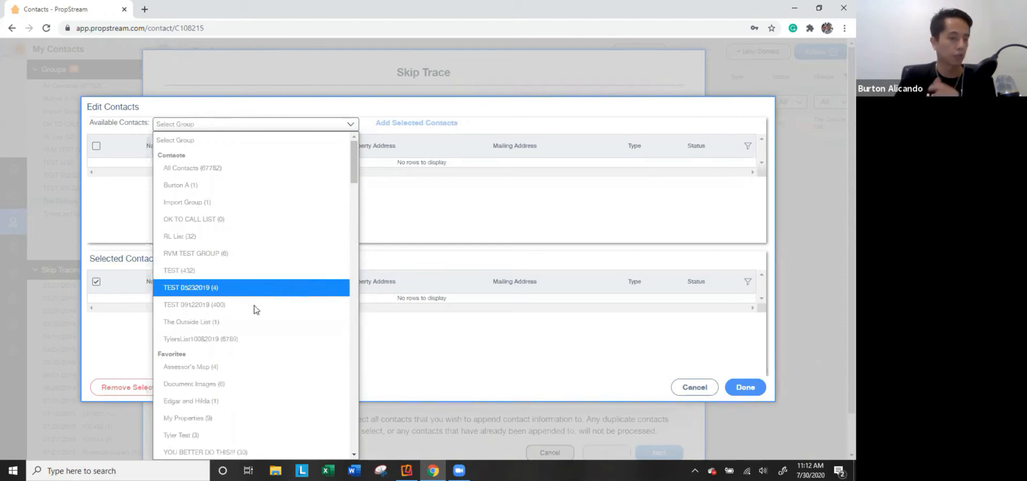
pyautogui.scroll(-3, 238, 327)
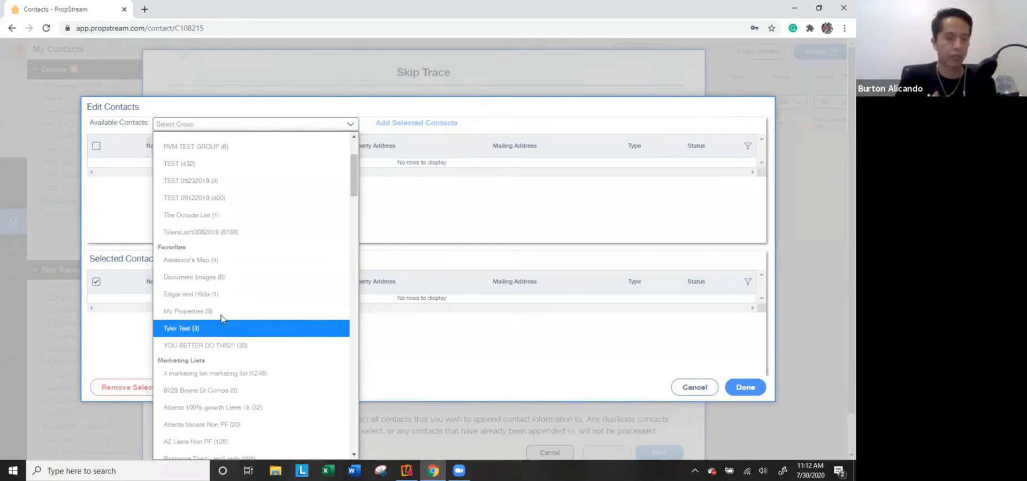
# Load the 9 My Properties contacts, add them all to Selected Contacts and confirm.
pyautogui.click(223, 313)
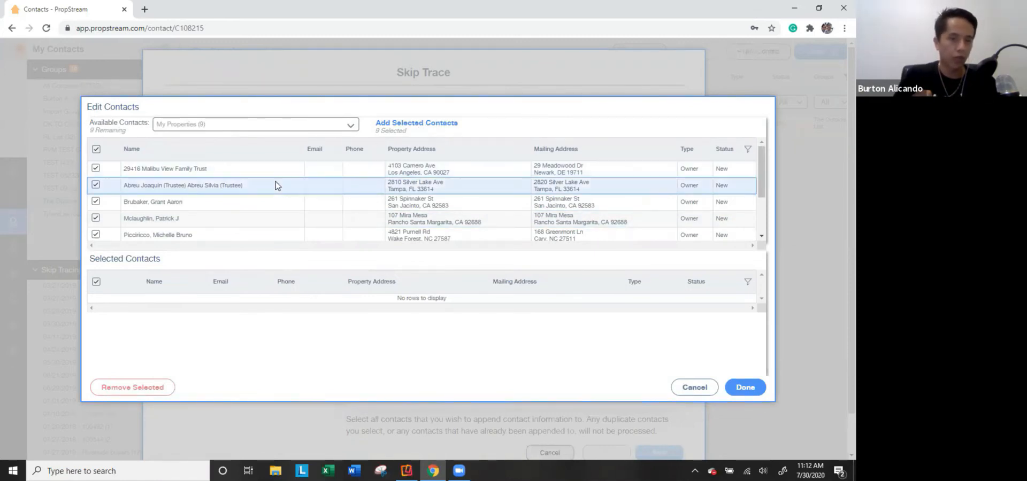
pyautogui.scroll(-3, 236, 206)
pyautogui.scroll(3, 254, 208)
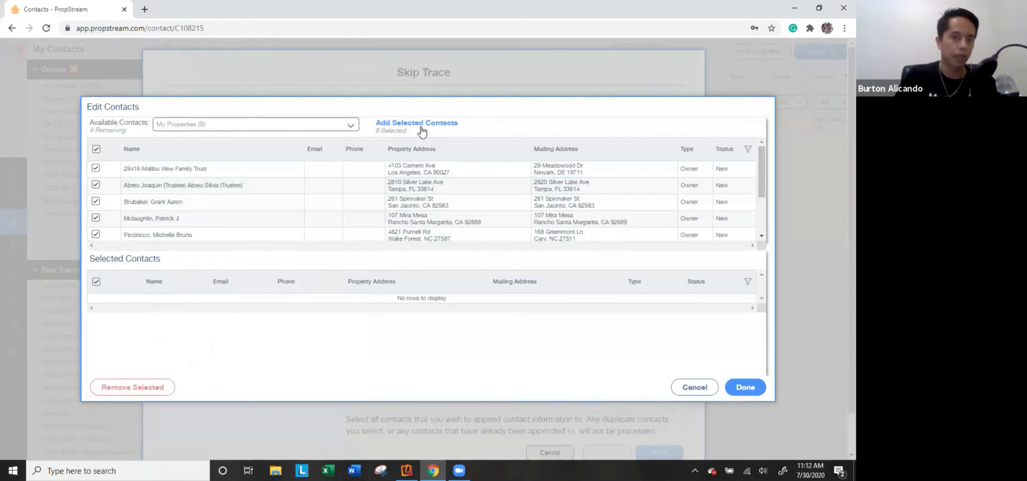
pyautogui.click(426, 124)
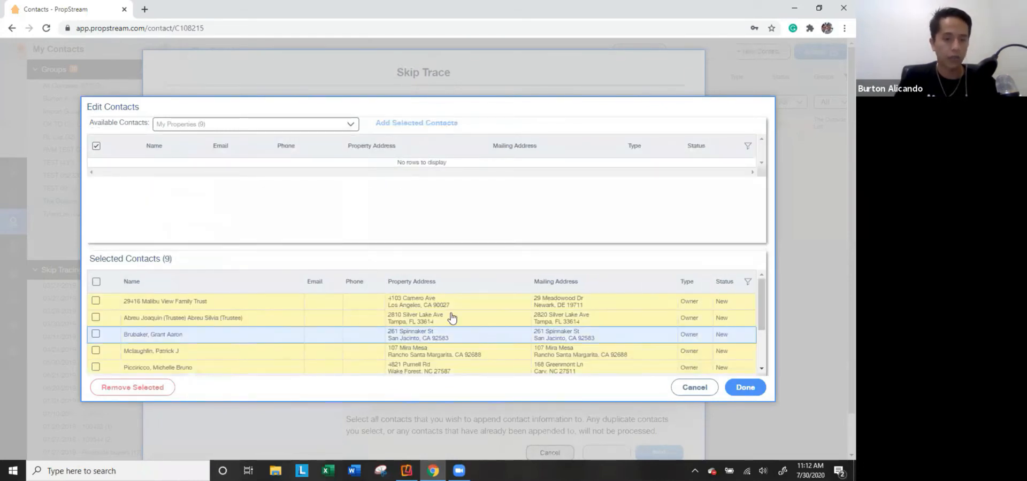
pyautogui.click(744, 389)
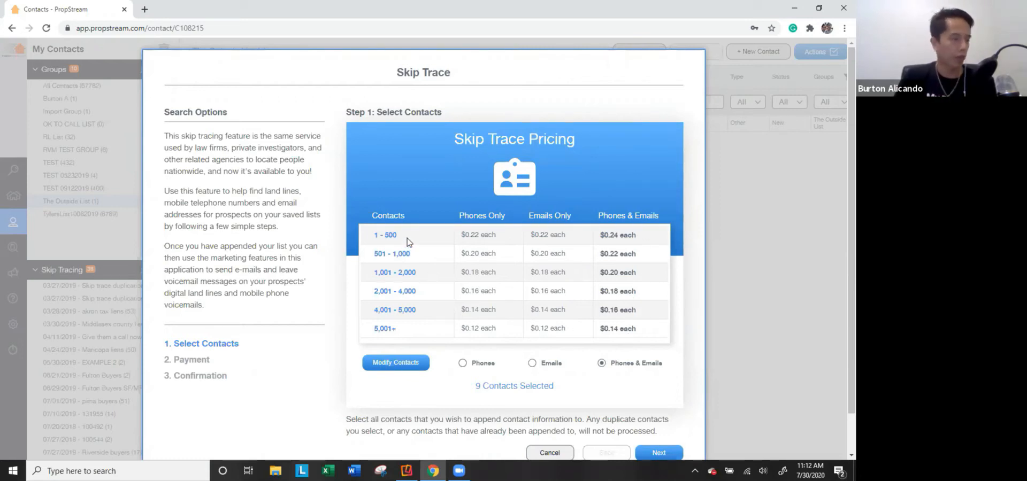
# Advance to payment and review the order: 4 contacts billable, 5 omitted, $0.96 total.
pyautogui.moveTo(476, 386); pyautogui.dragTo(578, 395)
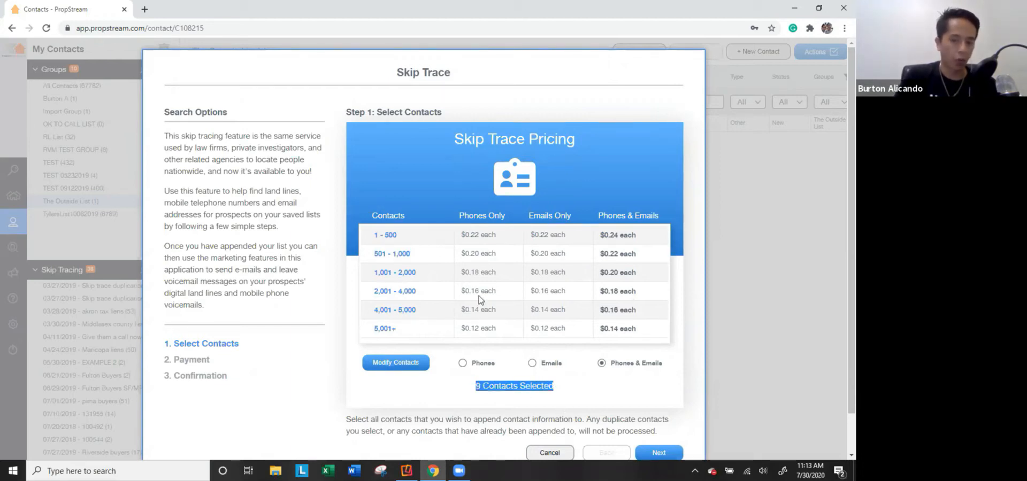
pyautogui.scroll(-1, 589, 353)
pyautogui.click(663, 411)
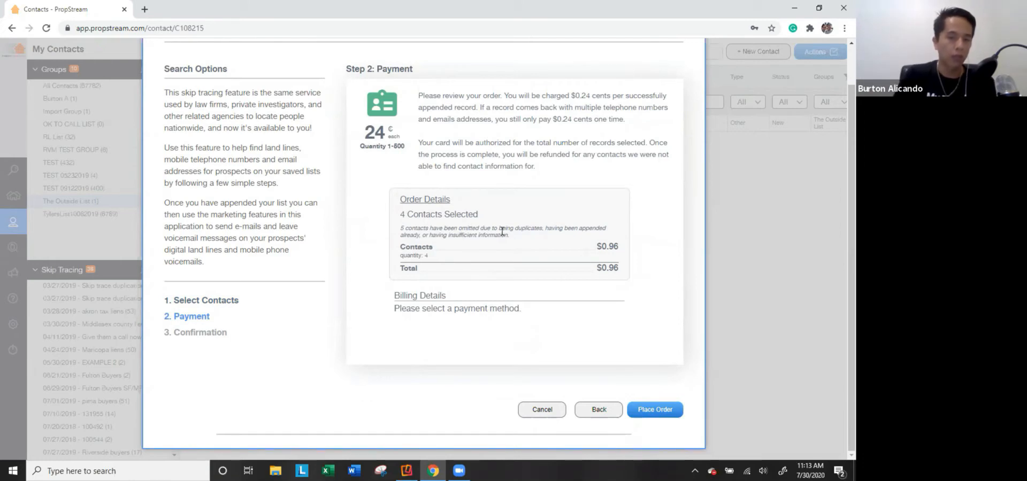
pyautogui.moveTo(510, 228); pyautogui.dragTo(573, 242)
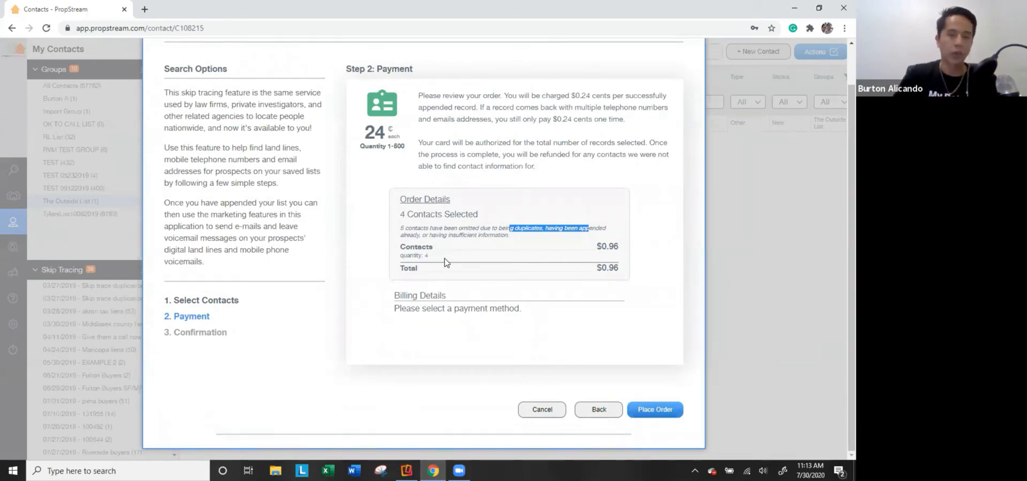
pyautogui.moveTo(400, 214); pyautogui.dragTo(484, 214)
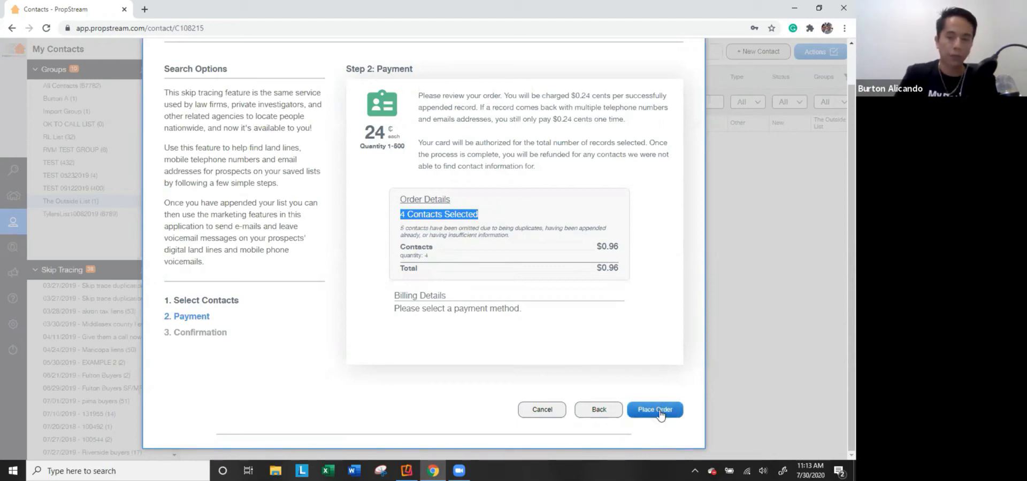
# Cancel the skip trace order and return to the All Contacts list of 67782 contacts.
pyautogui.click(542, 410)
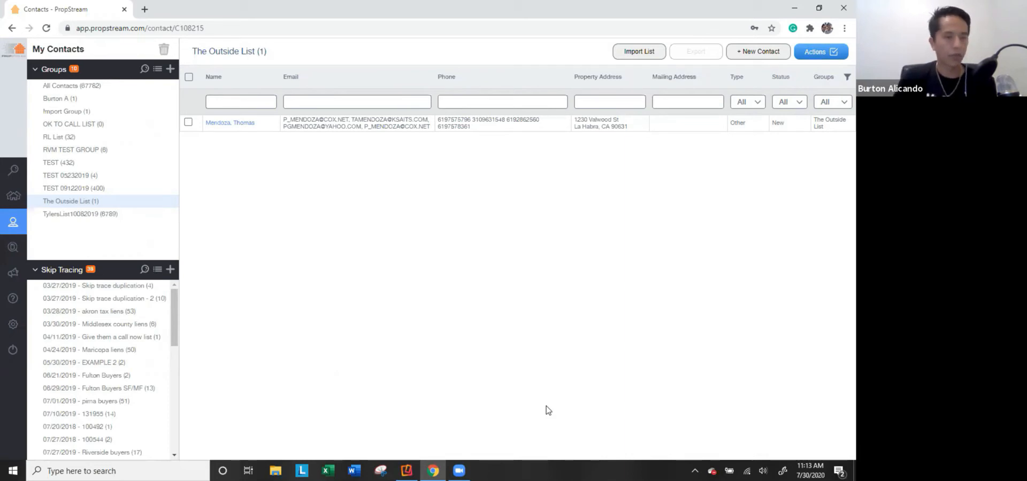
pyautogui.moveTo(23, 249)
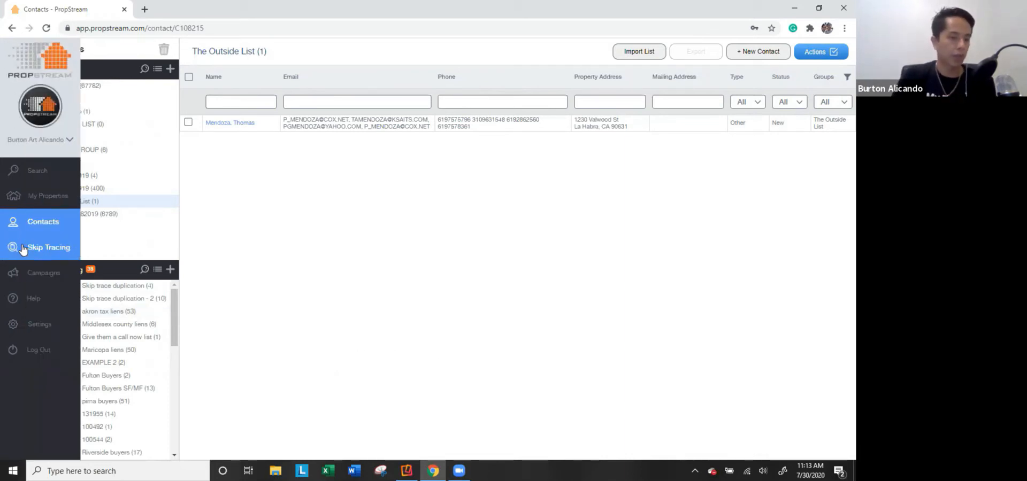
pyautogui.click(30, 230)
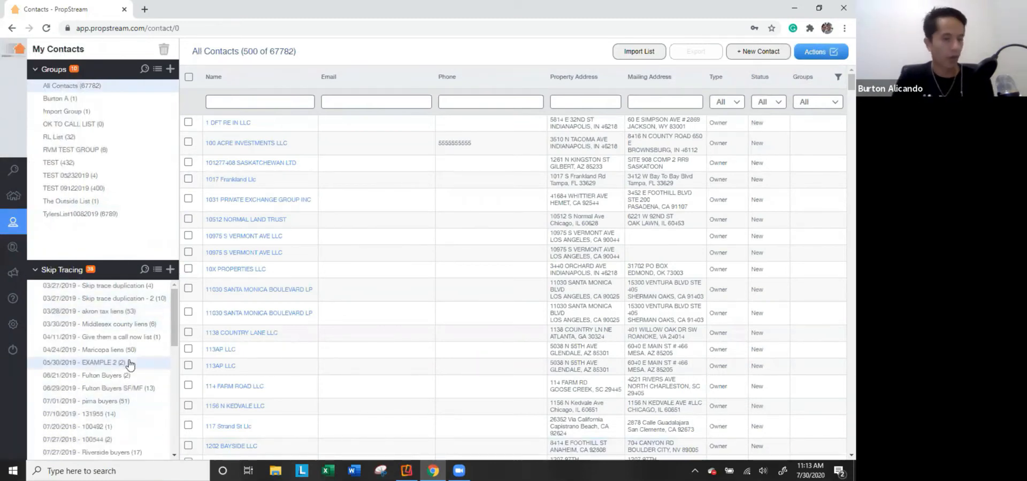
pyautogui.scroll(-10, 112, 385)
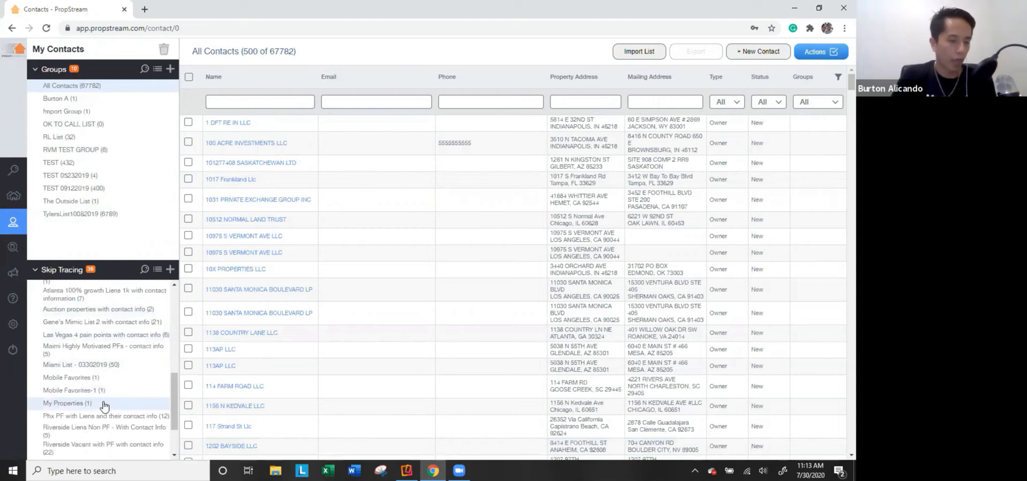
pyautogui.scroll(-1, 105, 407)
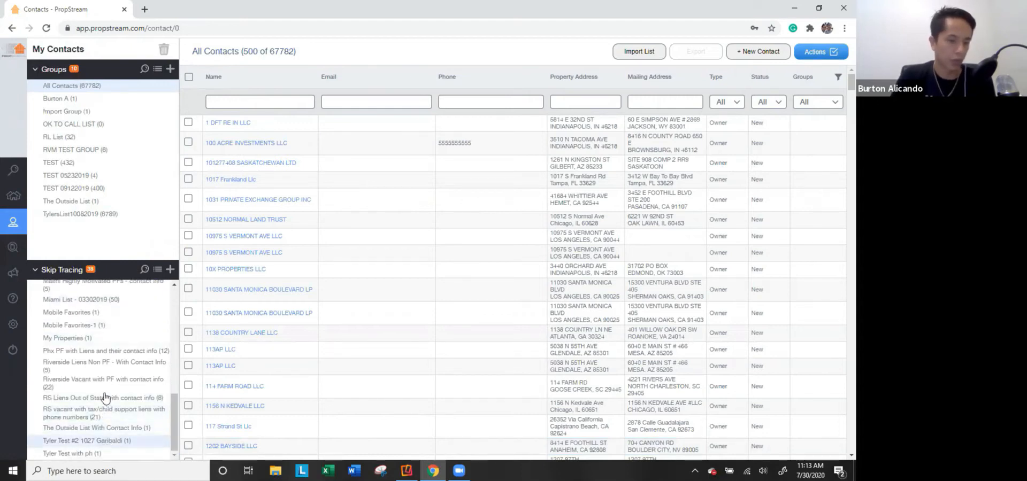
# Open Miami List - 03302019, inspect one contact without saving, then select all 50 contacts.
pyautogui.click(110, 300)
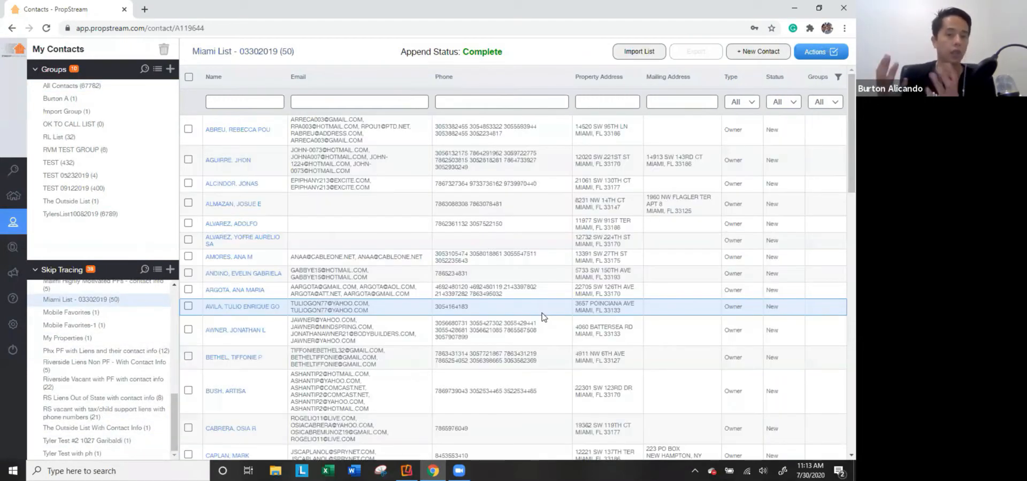
pyautogui.click(222, 161)
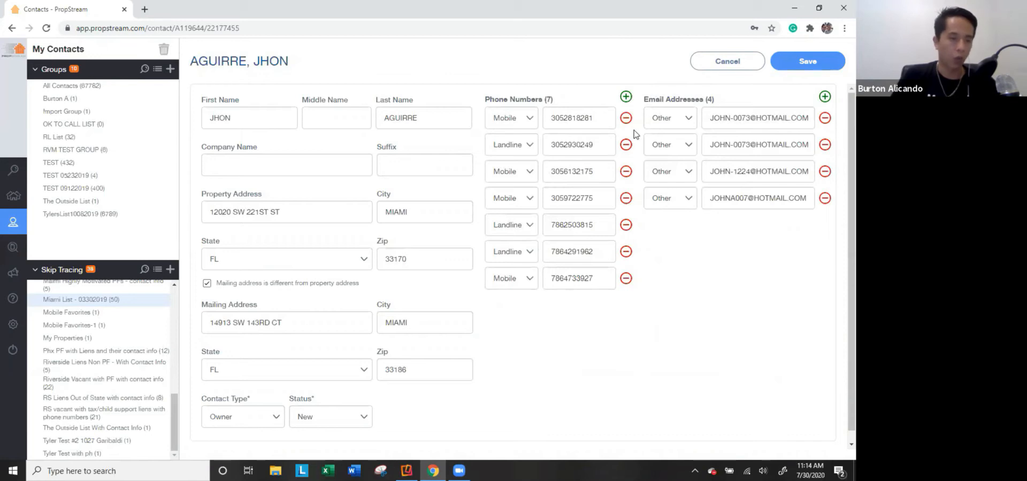
pyautogui.click(705, 69)
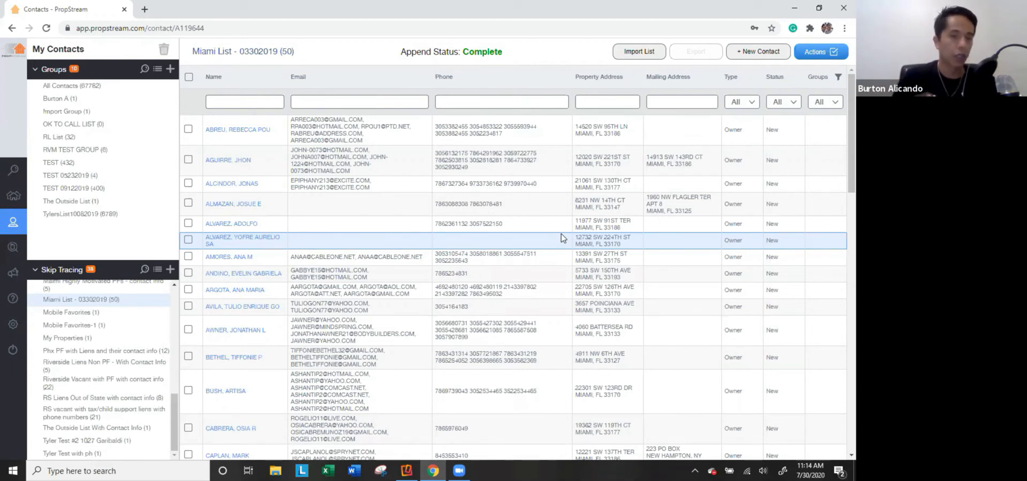
pyautogui.click(188, 77)
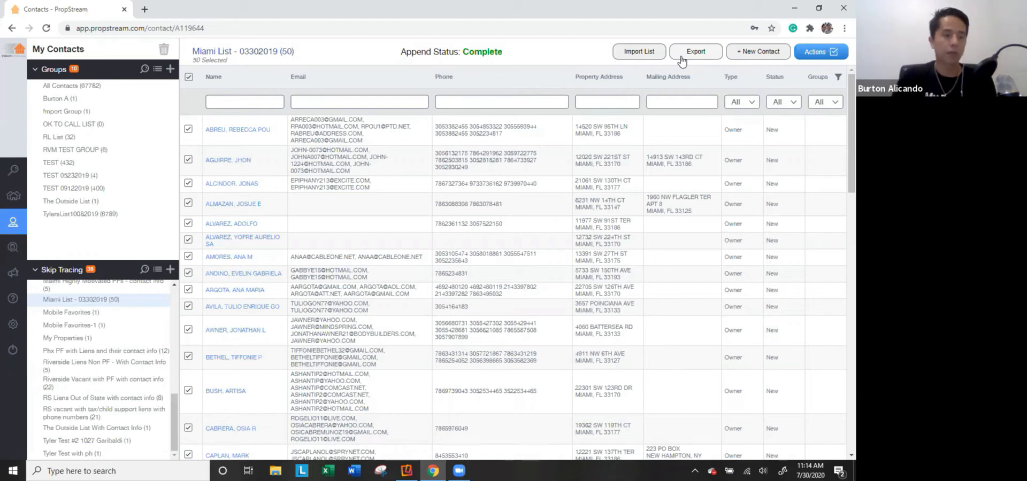
pyautogui.moveTo(14, 247)
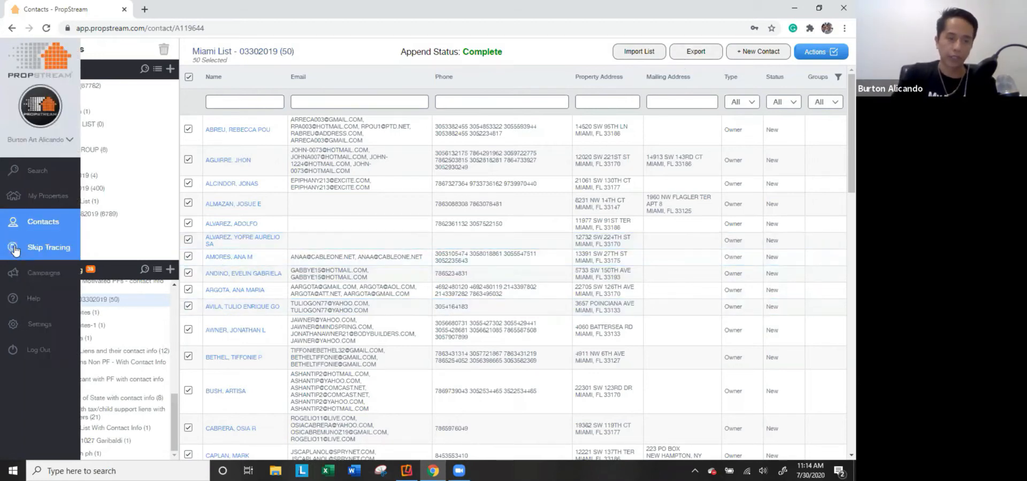
pyautogui.click(10, 279)
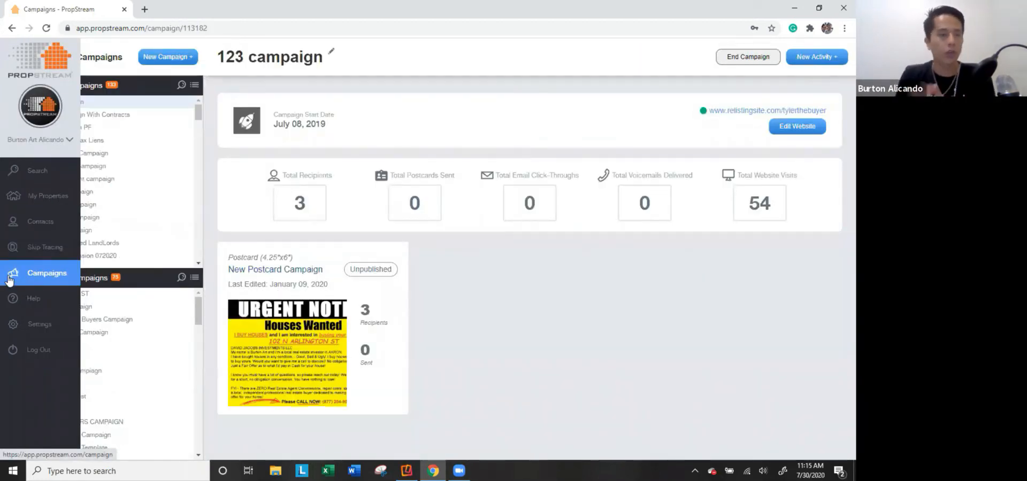
pyautogui.click(166, 57)
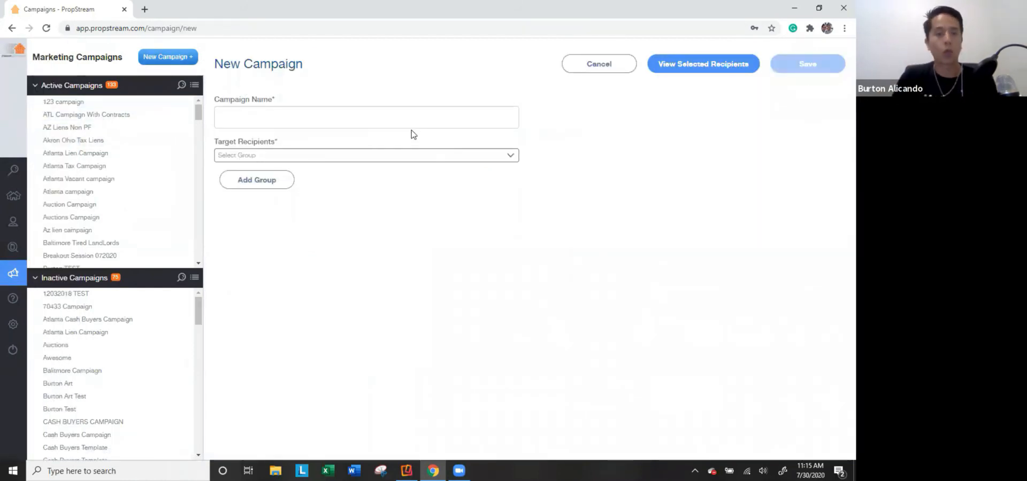
pyautogui.click(371, 159)
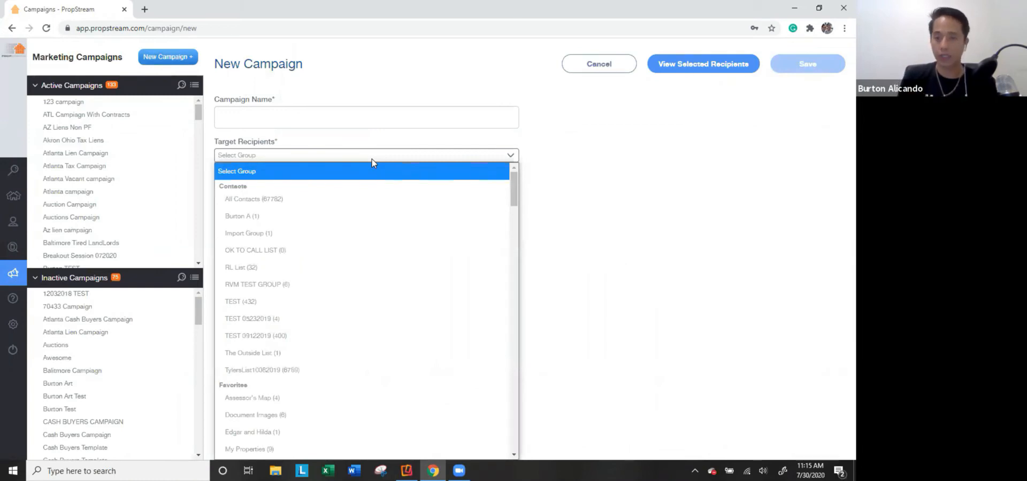
pyautogui.scroll(-2, 328, 316)
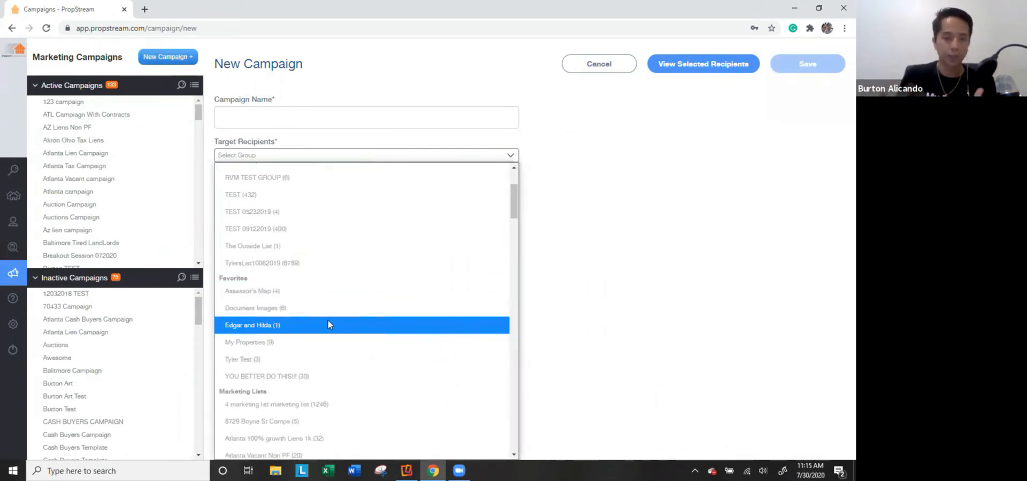
pyautogui.scroll(-4, 332, 321)
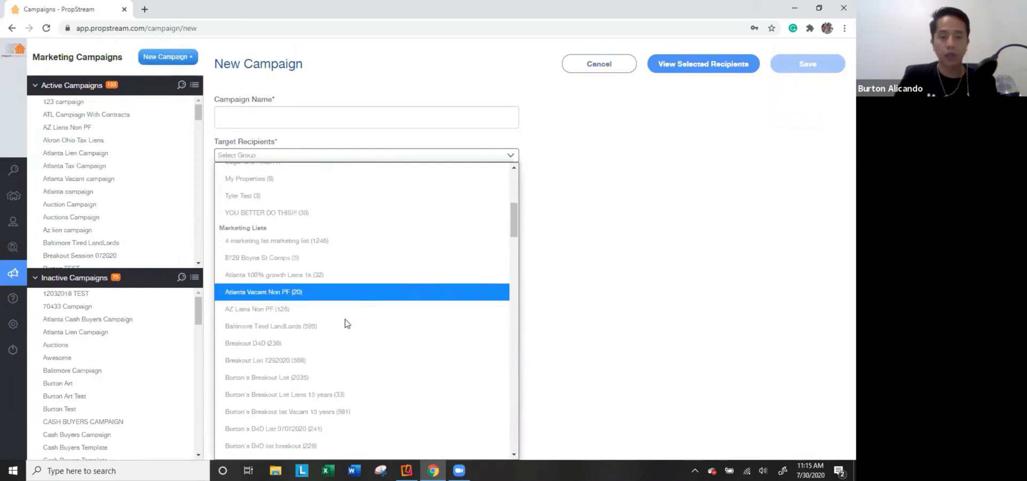
pyautogui.scroll(-19, 335, 344)
pyautogui.scroll(-6, 334, 343)
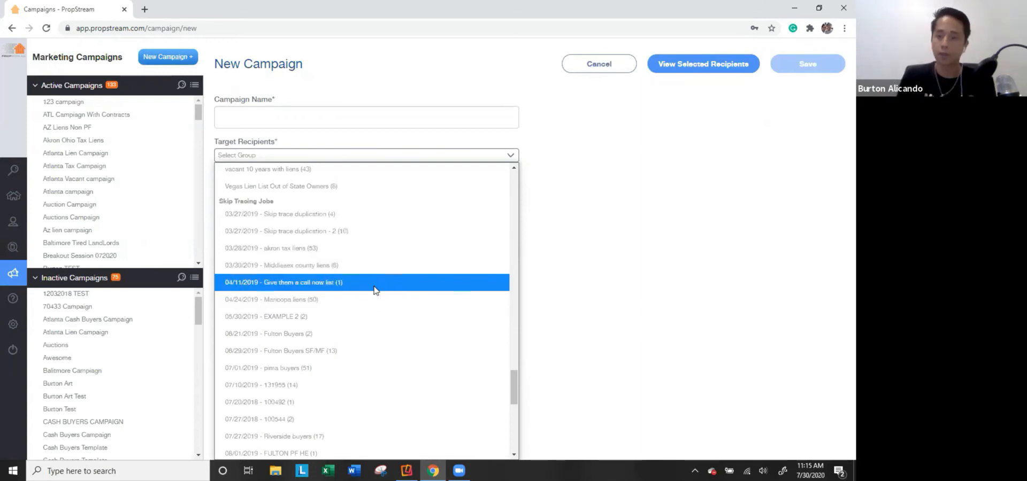
pyautogui.scroll(-6, 377, 294)
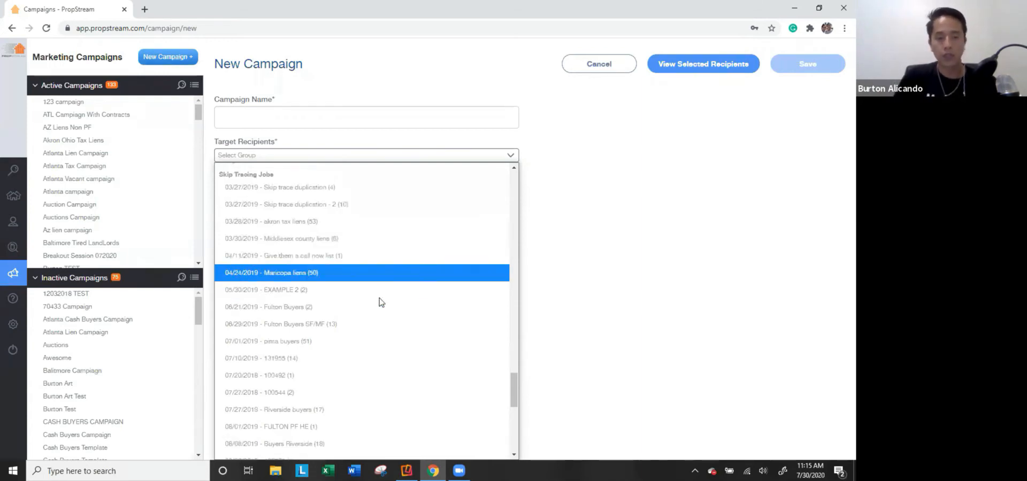
pyautogui.click(309, 339)
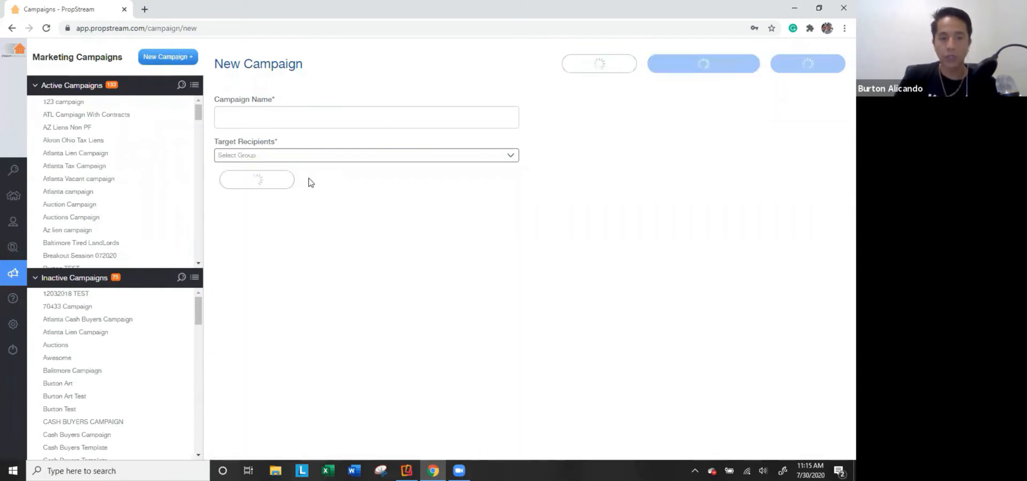
# Name the campaign 'Tax Lien Campaign', then switch to the 123 campaign without saving.
pyautogui.click(292, 120)
pyautogui.write('T')
pyautogui.press('BackSpace')
pyautogui.write('Tax Lien')
pyautogui.press('BackSpace')
pyautogui.press('BackSpace')
pyautogui.press('BackSpace')
pyautogui.write('ien Campaign')
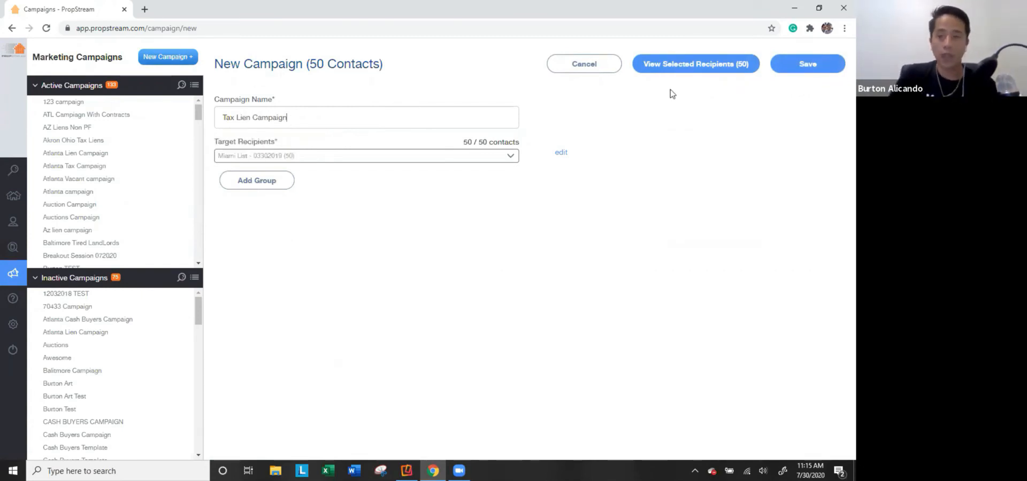
pyautogui.click(99, 103)
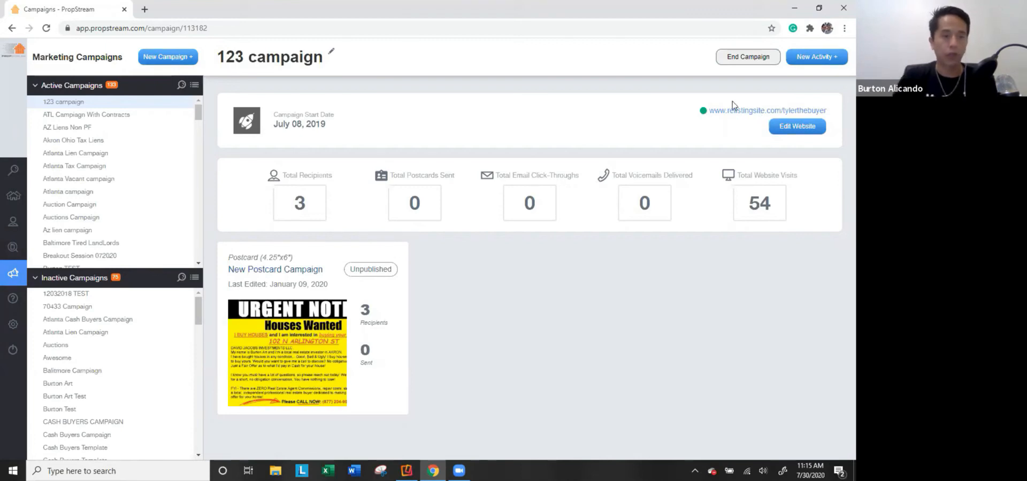
# Review the Akron Ohio Tax Liens campaign's 53 recipients and its landing website, then close that tab.
pyautogui.click(93, 140)
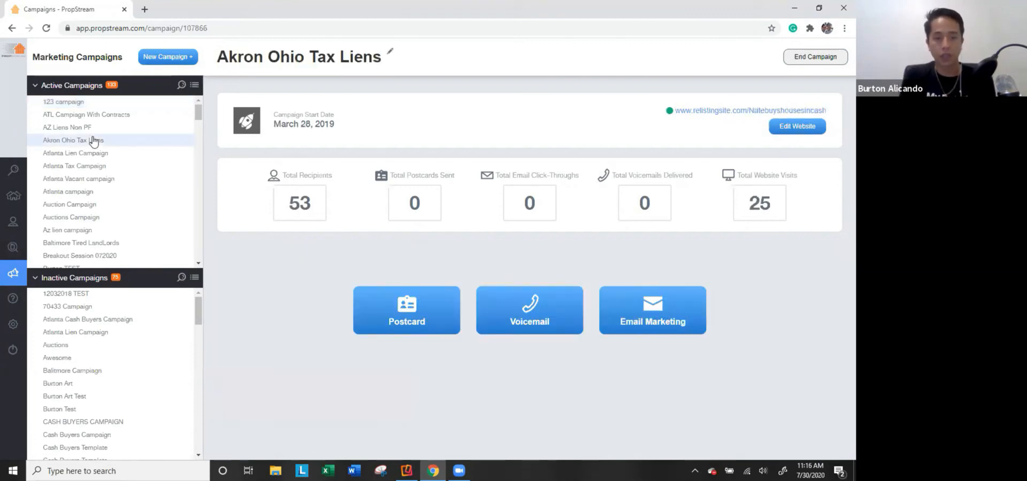
pyautogui.moveTo(317, 216); pyautogui.dragTo(295, 215)
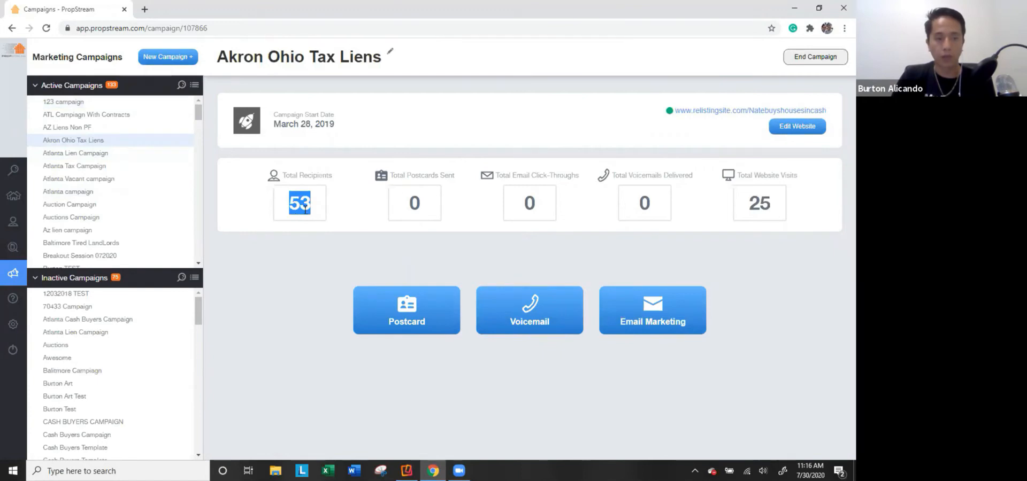
pyautogui.click(732, 110)
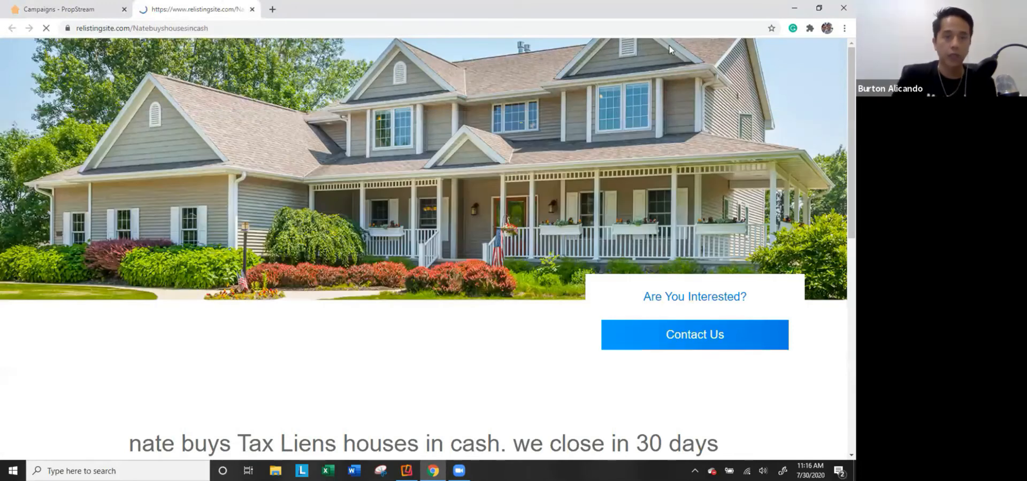
pyautogui.hotkey('ctrl', 'w')
# Check the Auctions Campaign's 39 recipients and landing page, then open the Atlanta Tax Campaign.
pyautogui.click(82, 222)
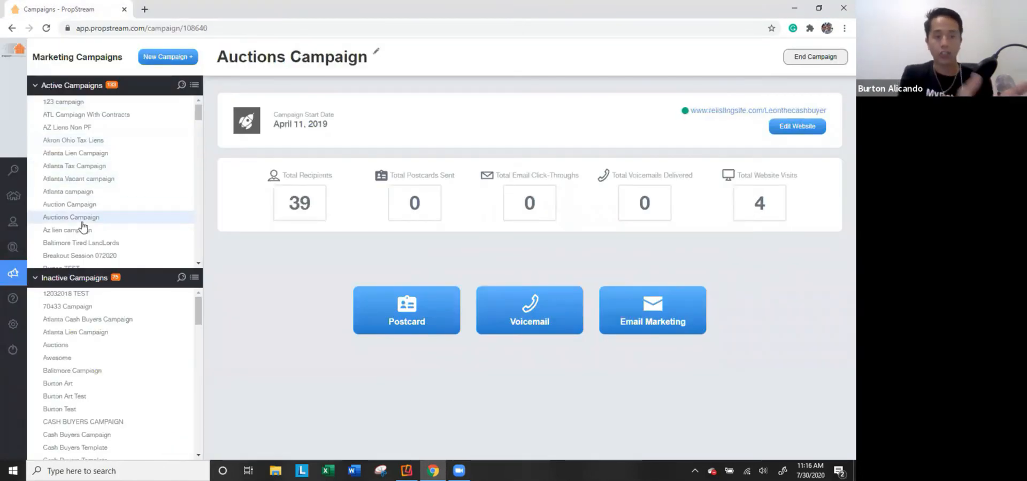
pyautogui.doubleClick(299, 204)
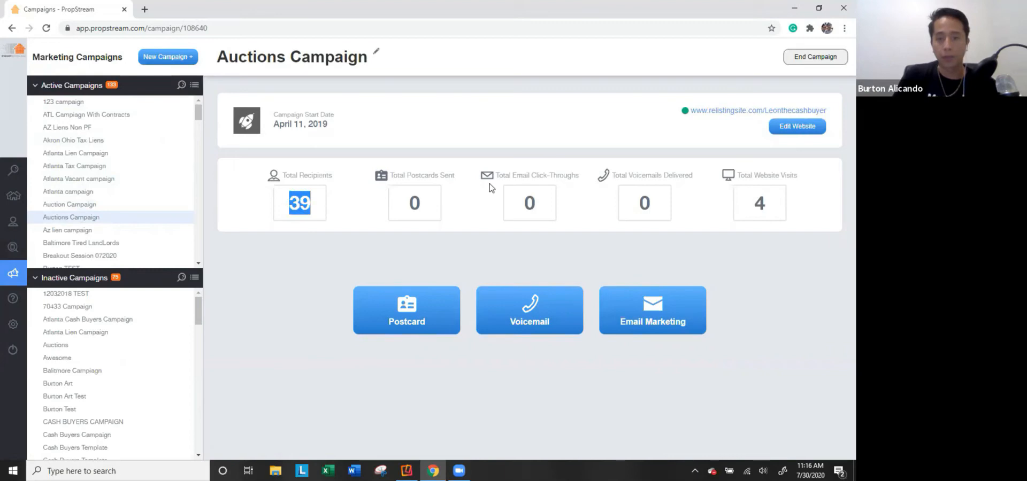
pyautogui.click(731, 106)
pyautogui.scroll(-3, 574, 195)
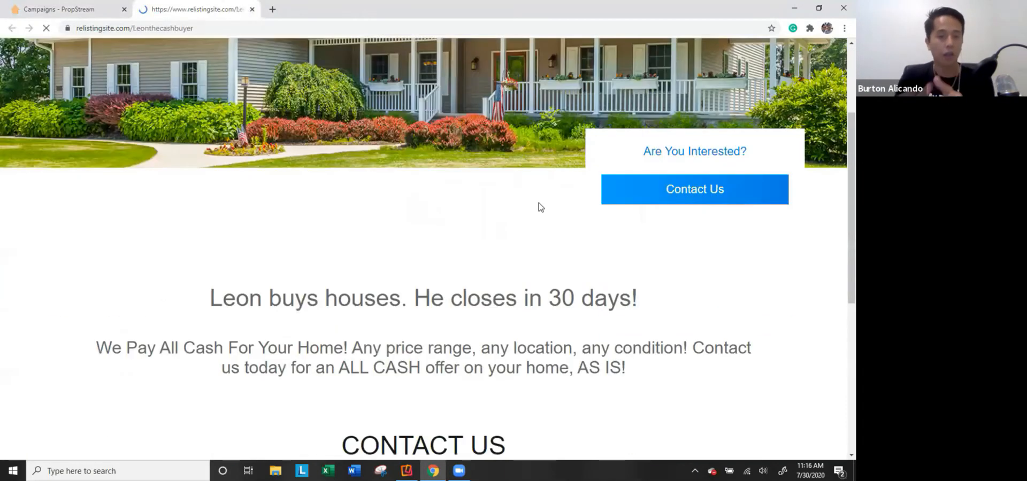
pyautogui.scroll(-2, 539, 206)
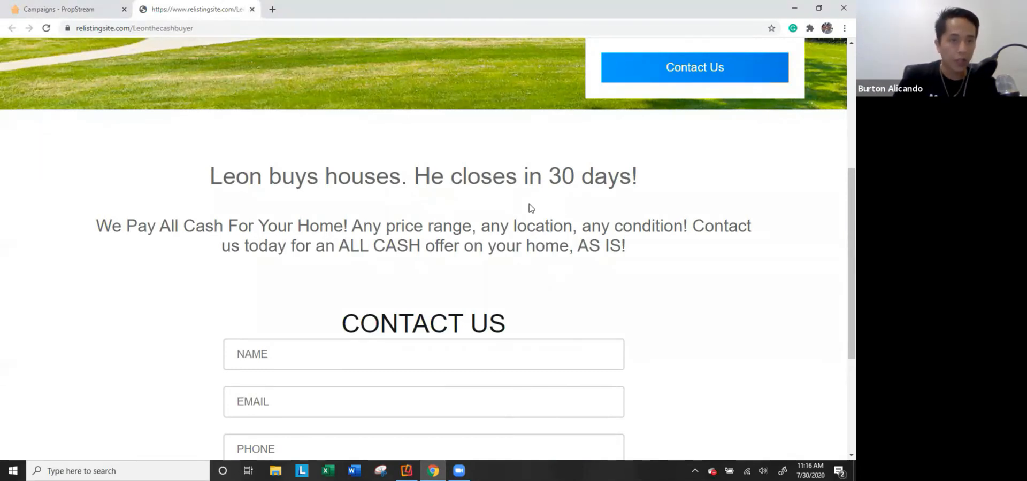
pyautogui.click(252, 9)
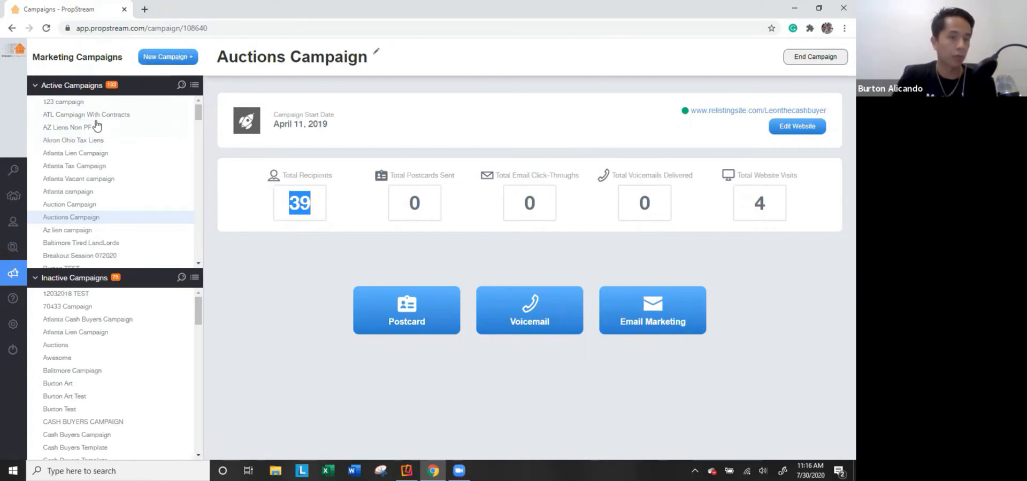
pyautogui.click(80, 204)
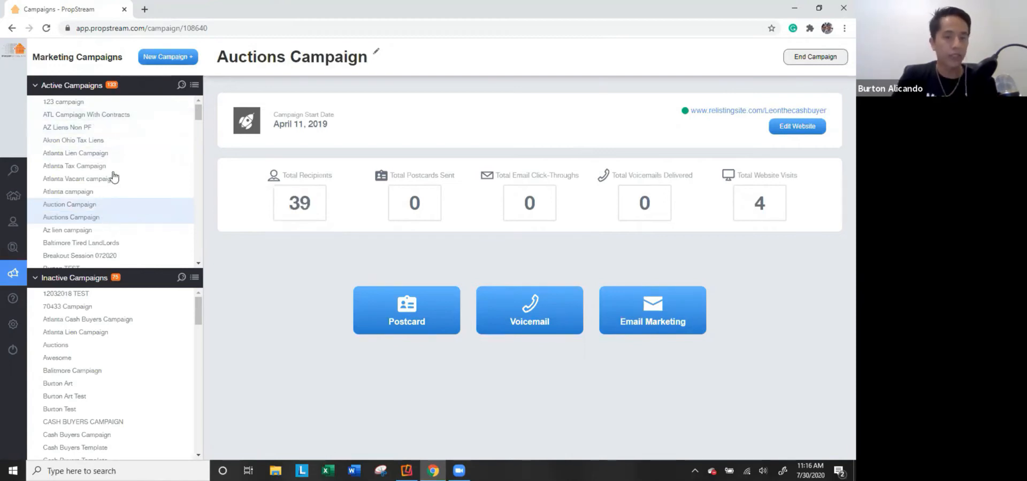
pyautogui.click(110, 167)
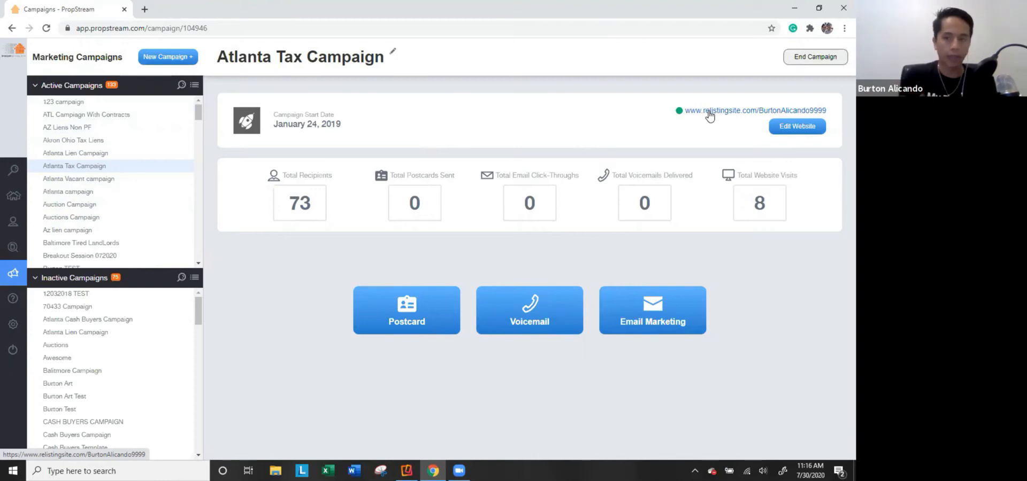
# Browse the Atlanta Tax Campaign's landing page, note its 73 recipients, and start a postcard mailing.
pyautogui.click(709, 114)
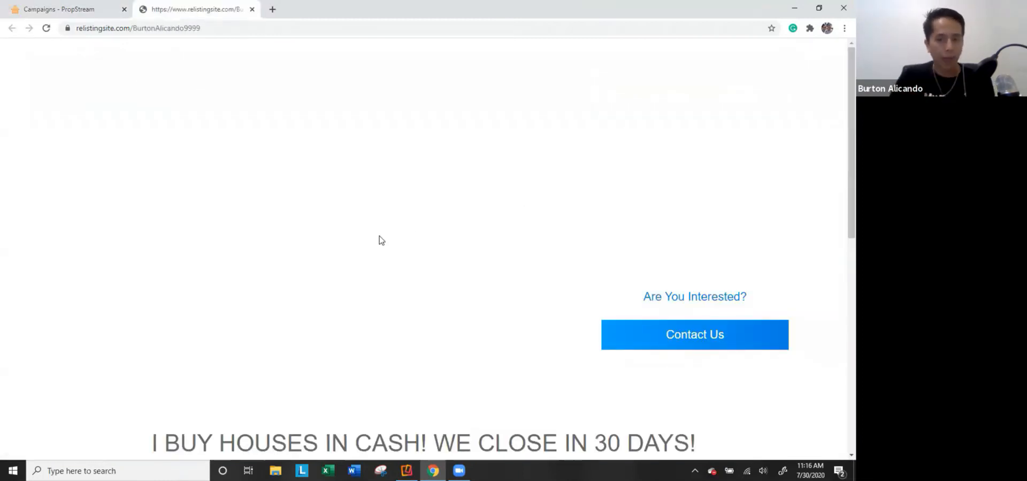
pyautogui.scroll(-4, 303, 267)
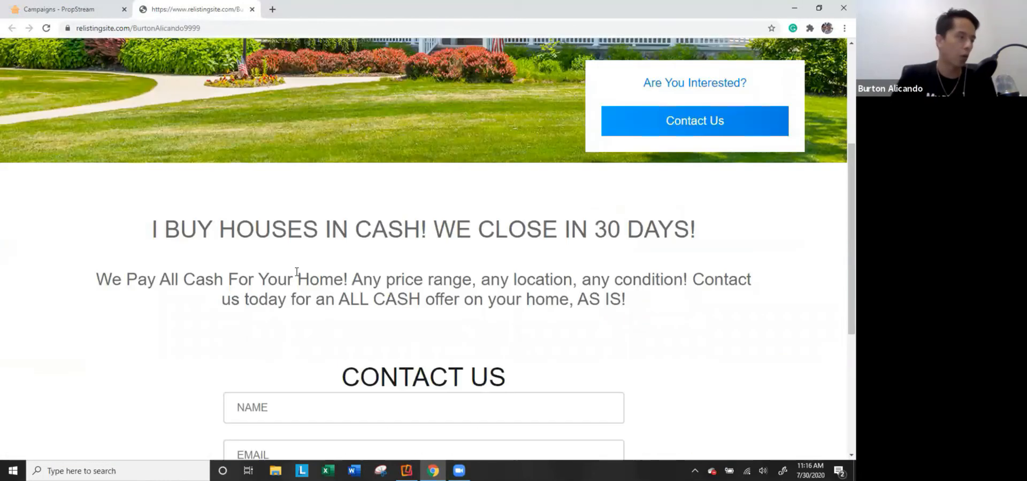
pyautogui.scroll(-4, 297, 272)
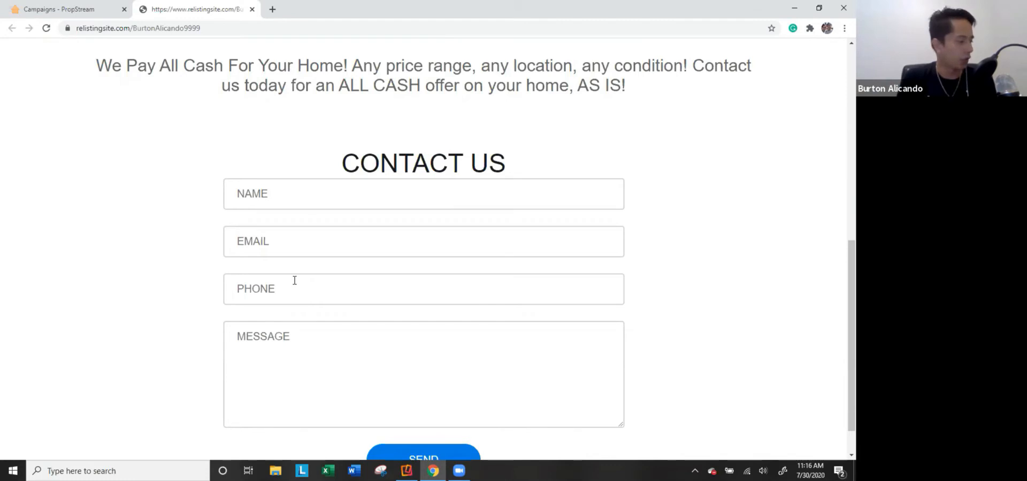
pyautogui.click(67, 8)
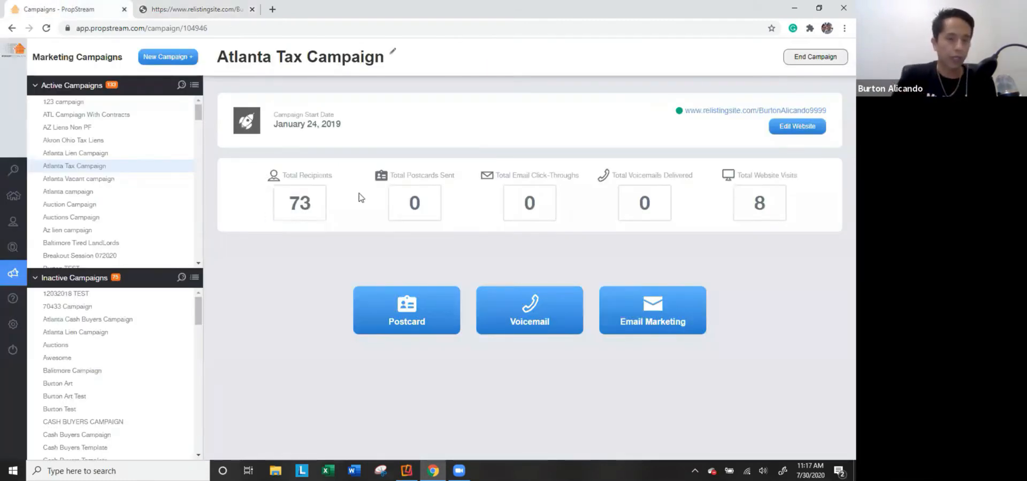
pyautogui.moveTo(322, 206); pyautogui.dragTo(282, 207)
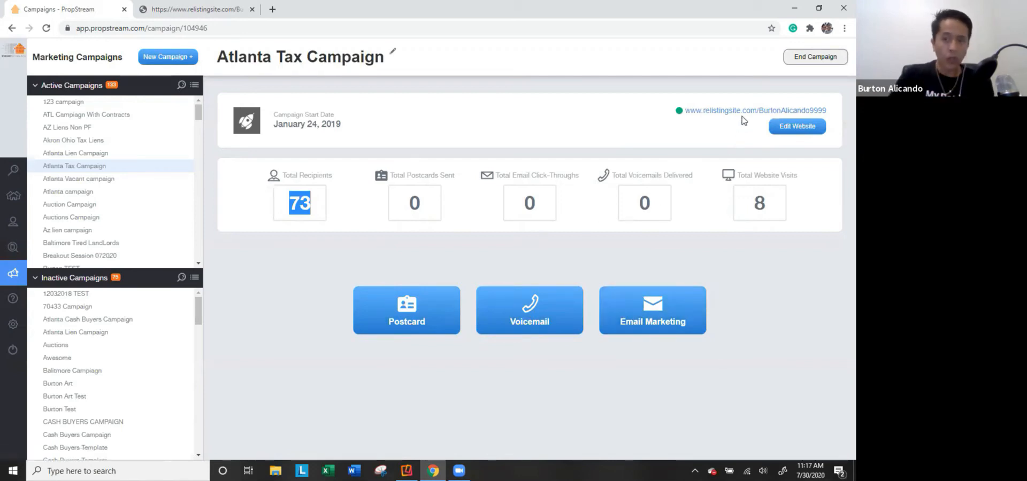
pyautogui.click(394, 332)
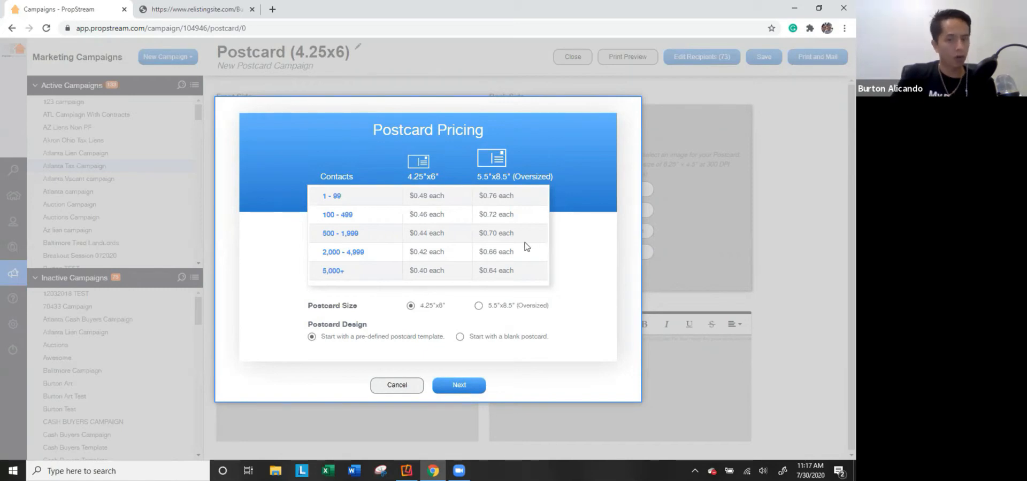
# Continue past Postcard Pricing and scroll through the postcard template gallery.
pyautogui.click(457, 386)
pyautogui.scroll(-3, 386, 282)
pyautogui.scroll(-3, 387, 281)
pyautogui.scroll(-7, 383, 286)
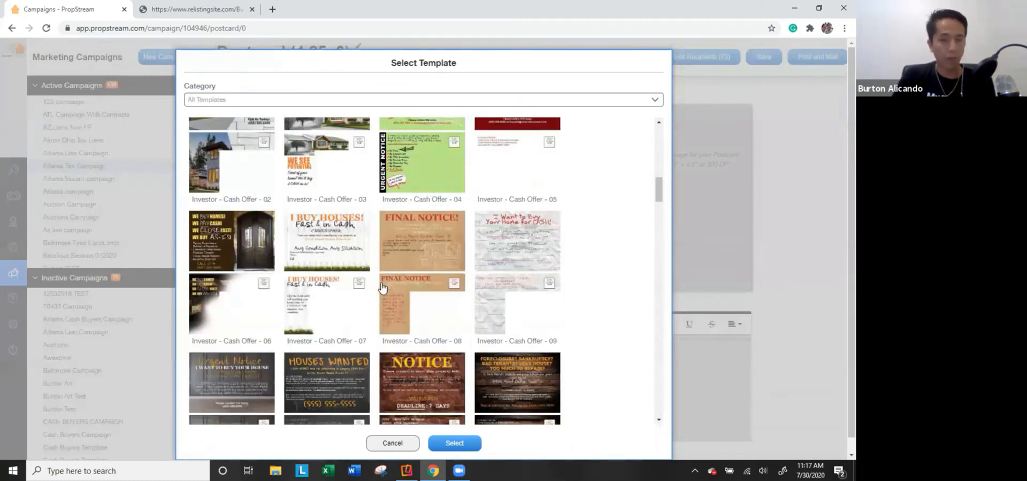
pyautogui.scroll(-4, 374, 304)
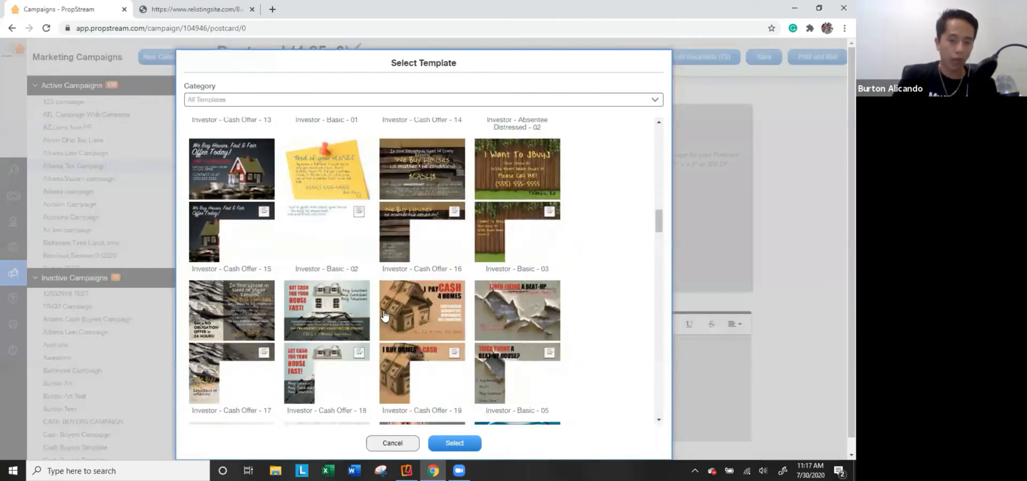
pyautogui.scroll(10, 380, 305)
pyautogui.scroll(5, 337, 174)
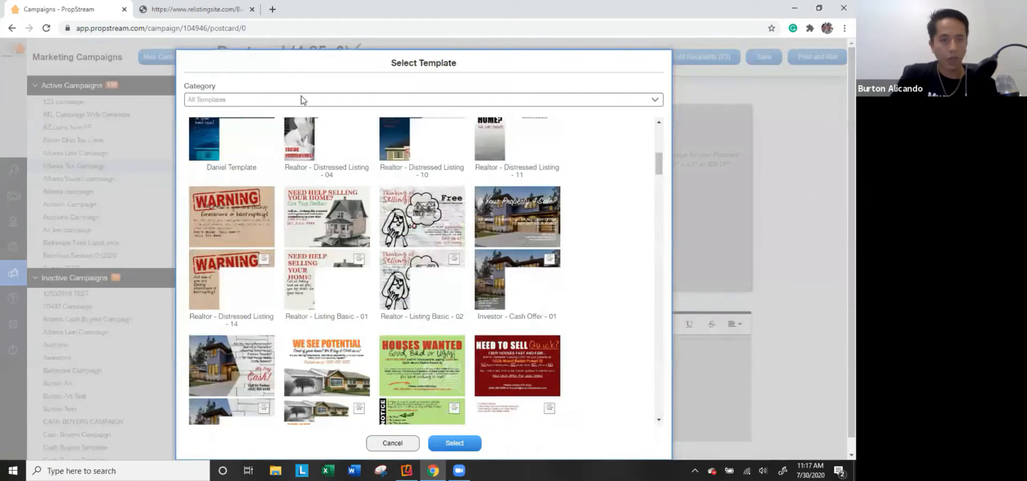
# Browse the investor, realtor, custom and past-order template categories.
pyautogui.click(304, 101)
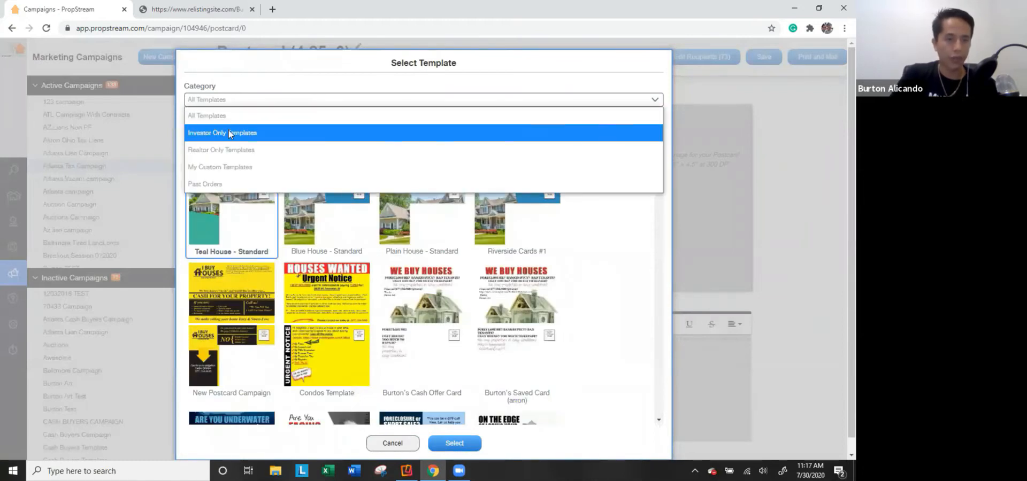
pyautogui.click(229, 132)
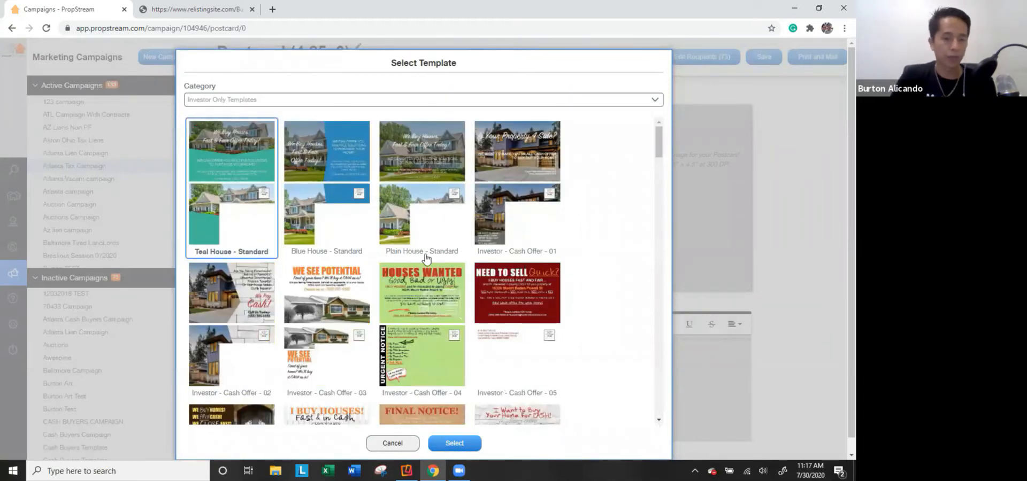
pyautogui.scroll(-5, 464, 249)
pyautogui.click(262, 100)
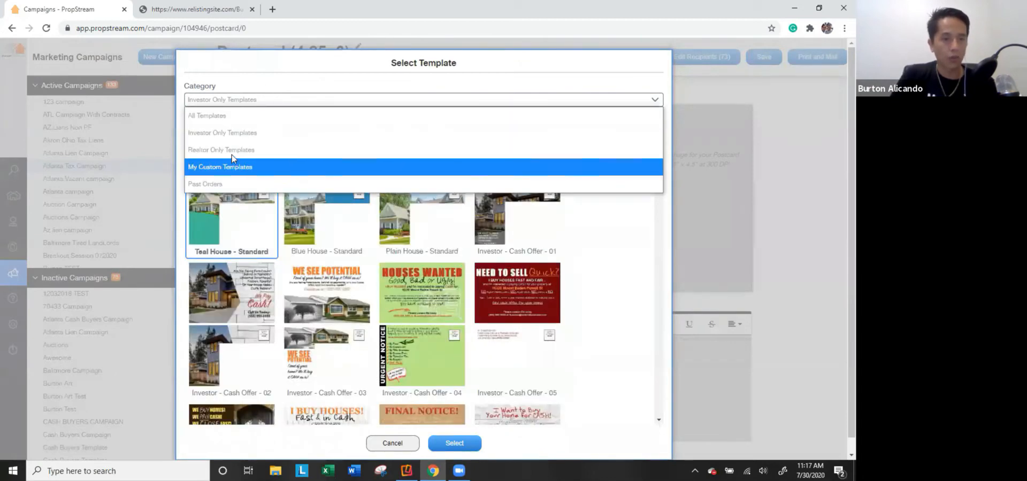
pyautogui.click(235, 150)
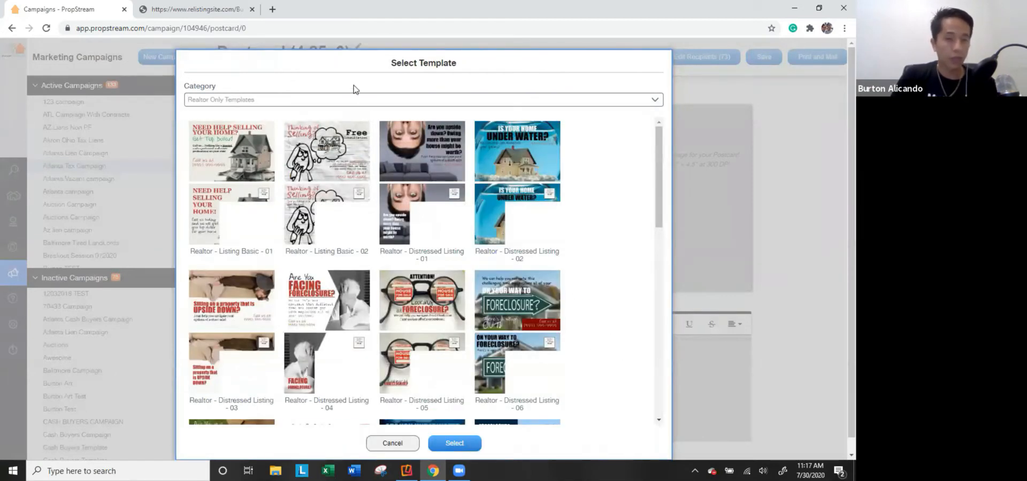
pyautogui.click(354, 101)
pyautogui.click(265, 171)
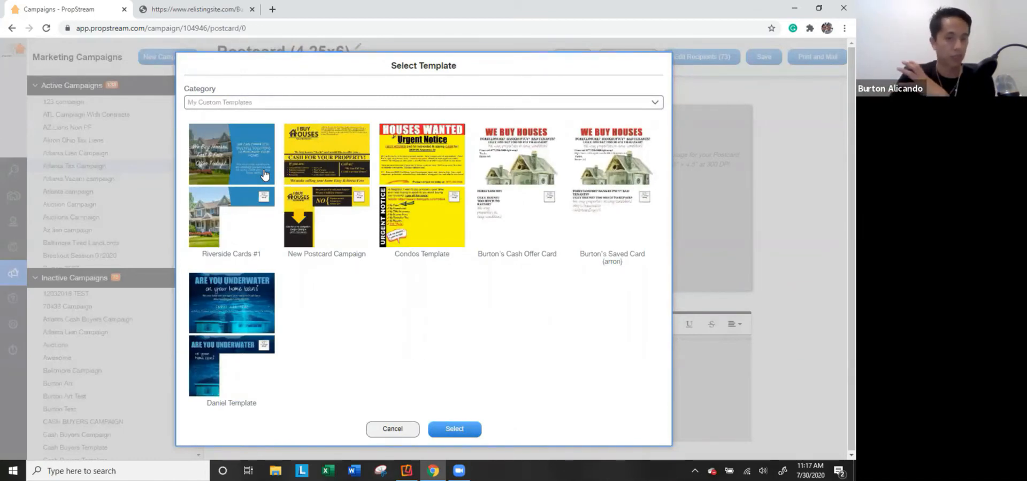
pyautogui.click(270, 103)
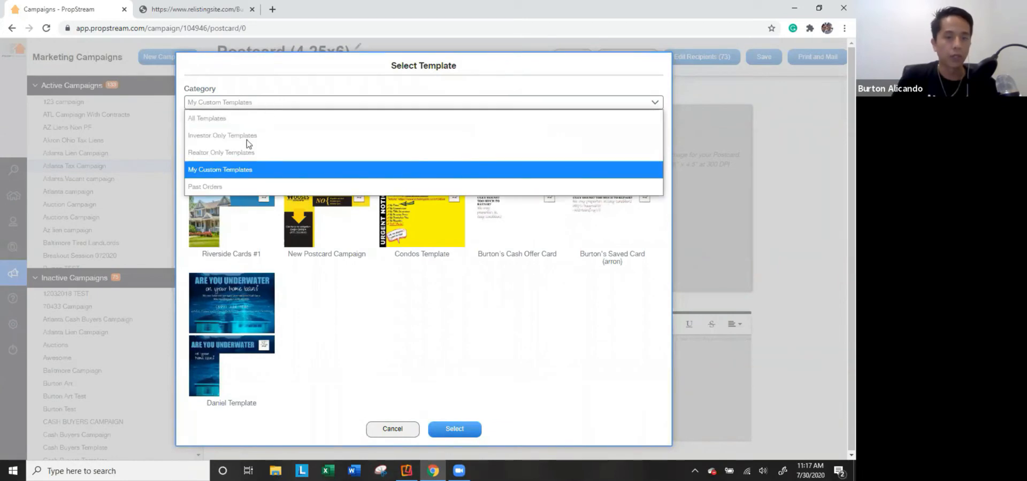
pyautogui.click(221, 188)
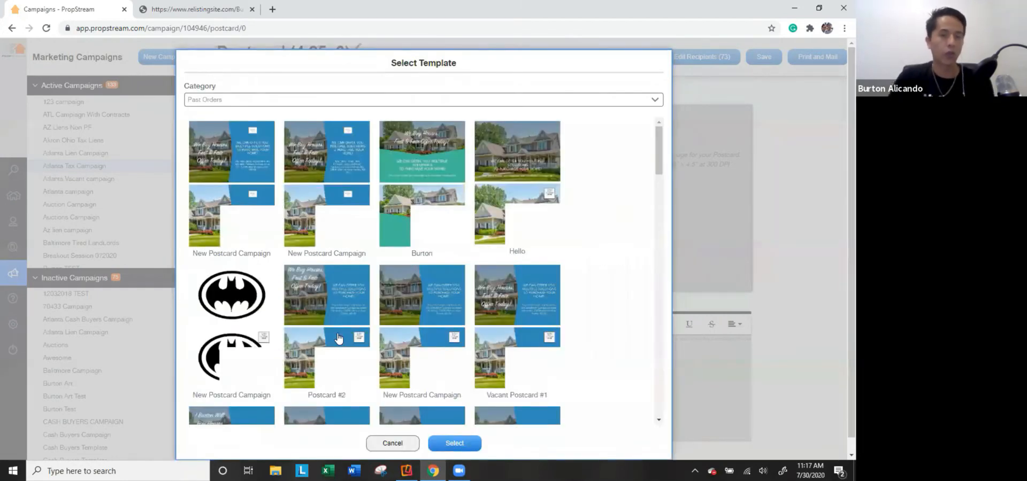
pyautogui.scroll(-2, 368, 334)
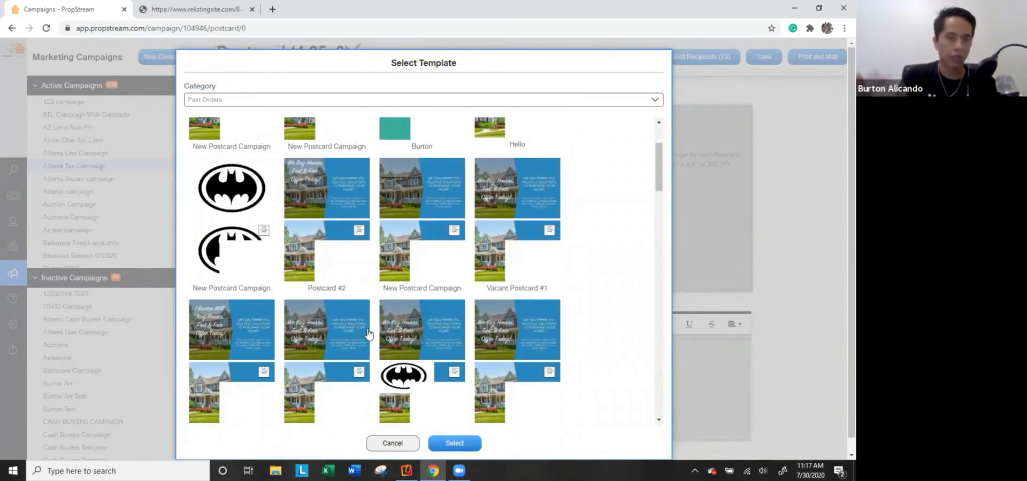
pyautogui.scroll(-5, 373, 273)
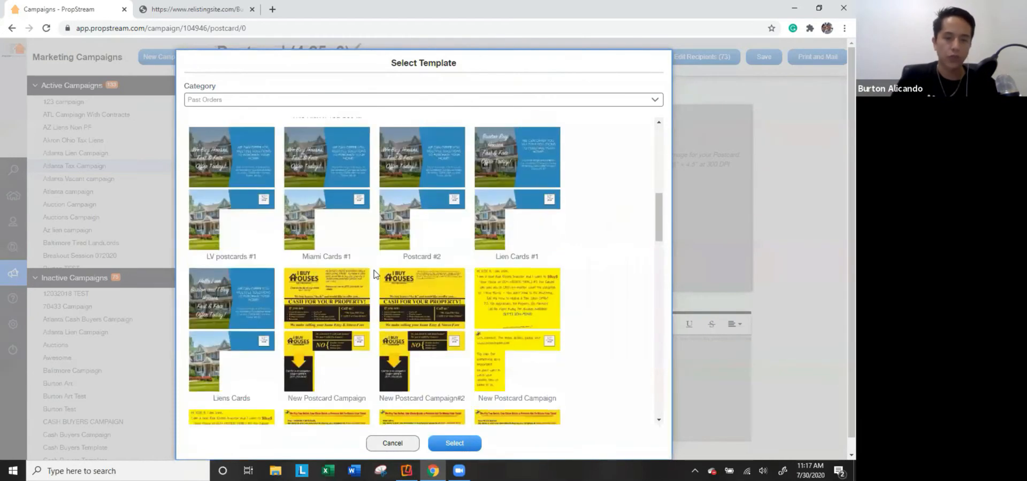
pyautogui.scroll(-7, 374, 274)
pyautogui.scroll(3, 320, 134)
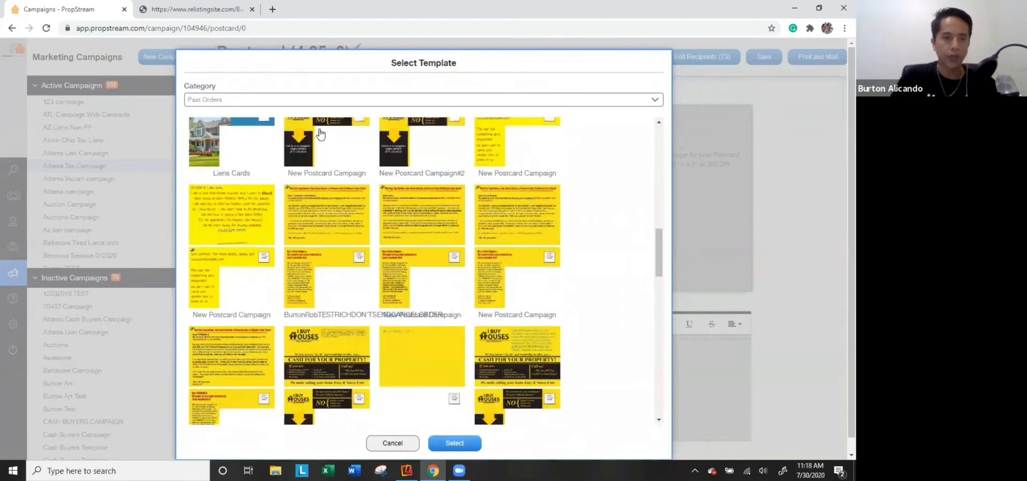
# Choose the Investor - Cash Offer - 24 template from Investor Only Templates.
pyautogui.click(319, 101)
pyautogui.click(290, 131)
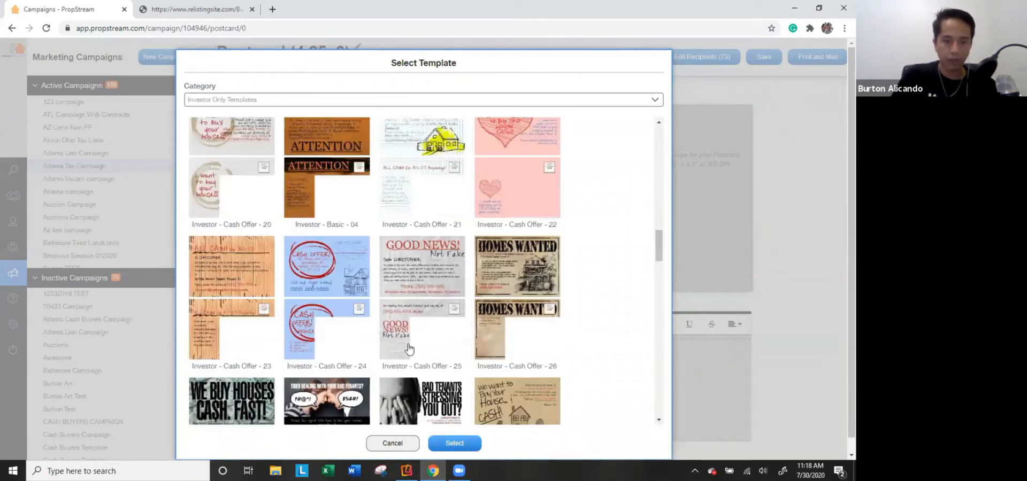
pyautogui.scroll(-1, 410, 348)
pyautogui.click(332, 257)
pyautogui.click(454, 443)
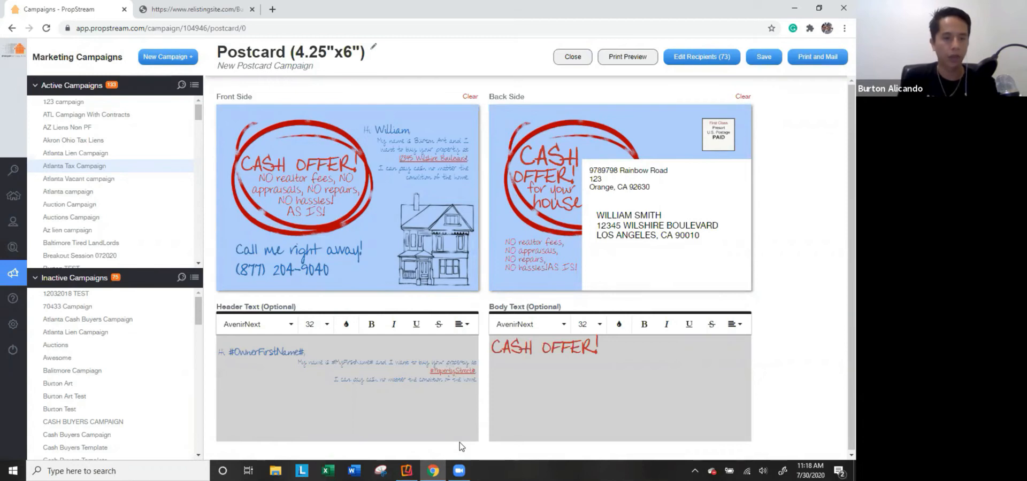
# Attempt to print and mail the postcard, dismiss the no-eligible-recipients error, and close the editor.
pyautogui.click(827, 55)
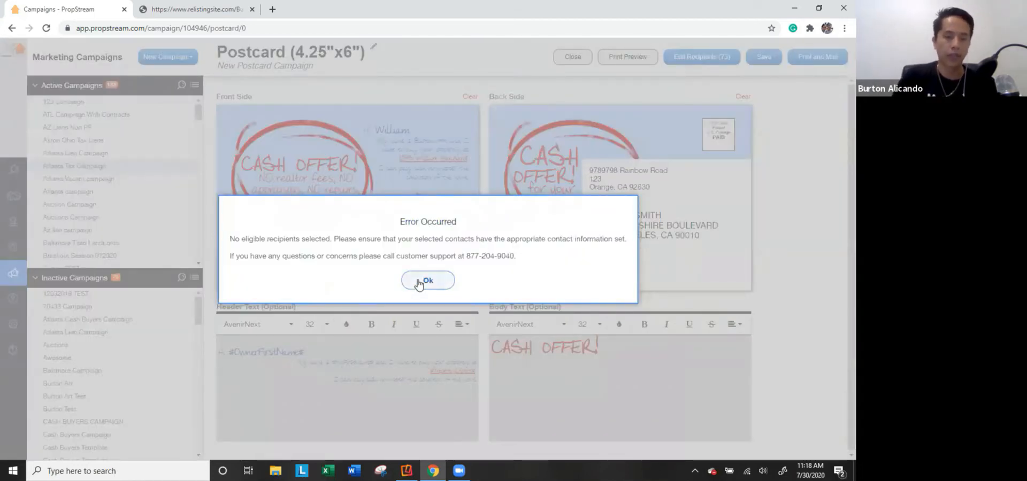
pyautogui.click(420, 284)
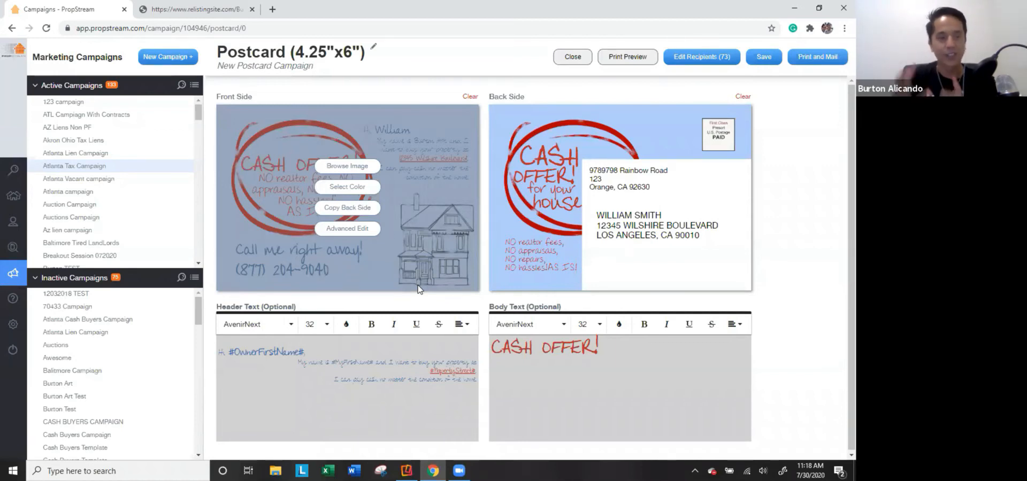
pyautogui.click(571, 58)
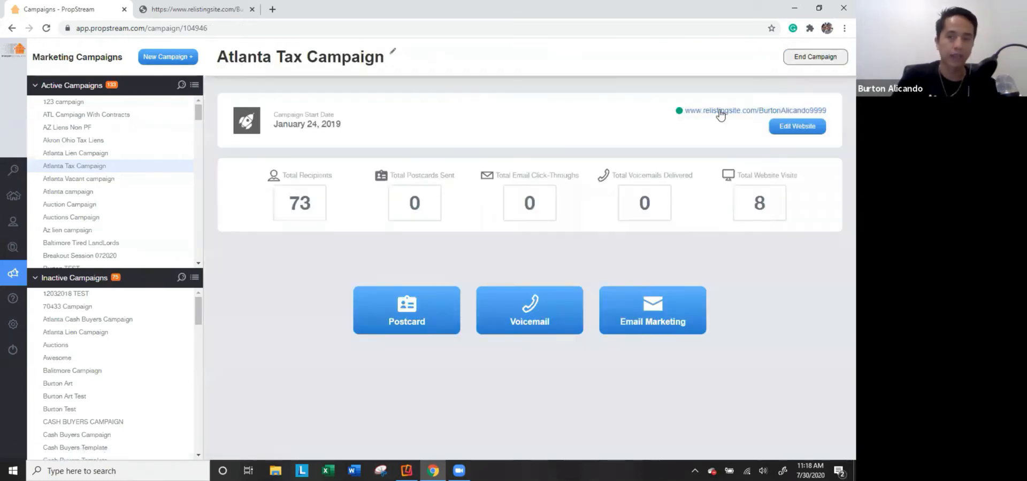
# Start a voicemail campaign for the Atlanta Tax Campaign and back out of adding a caller ID.
pyautogui.click(526, 309)
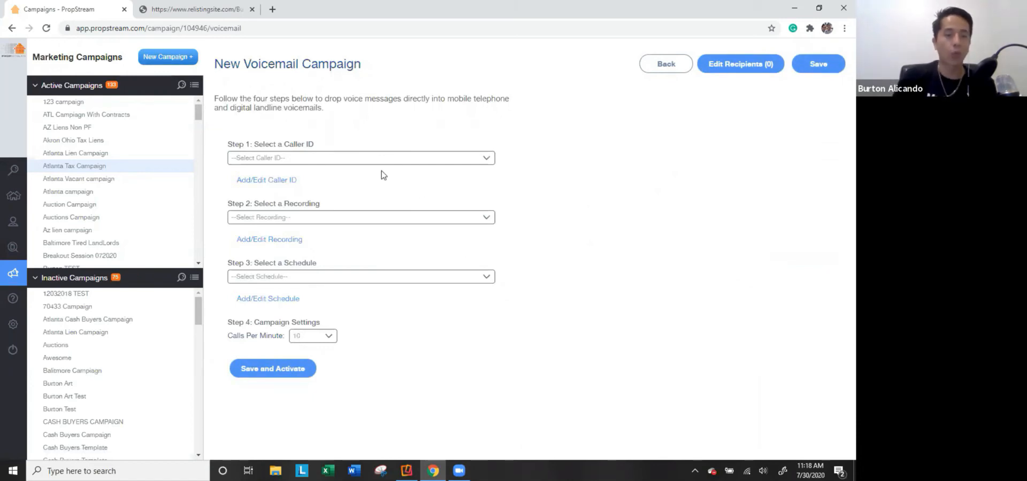
pyautogui.click(266, 181)
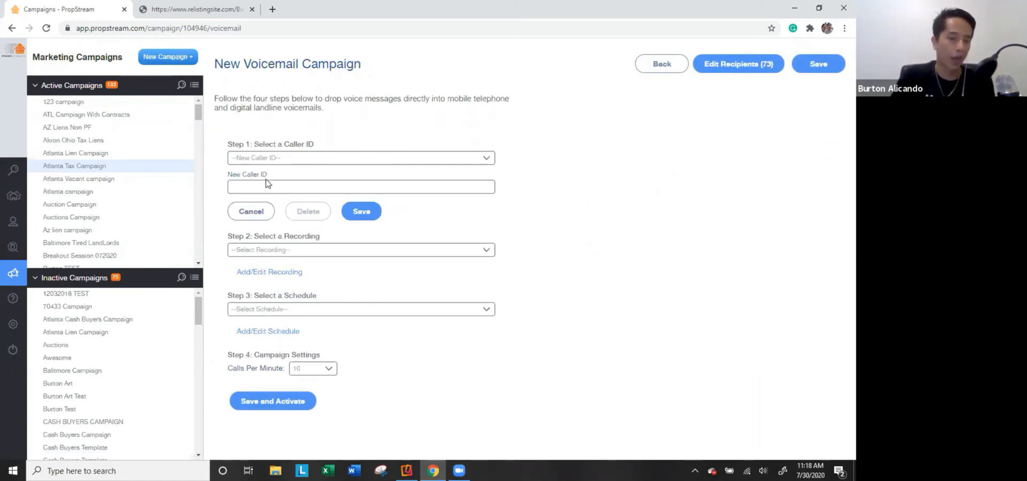
pyautogui.click(252, 212)
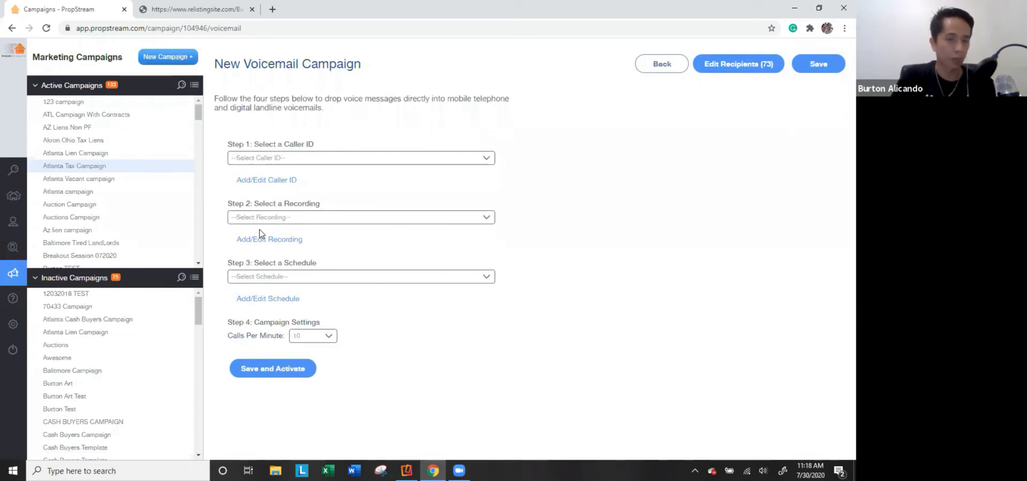
# Generate an audio PIN for a new recording and add a 9:00 AM–5:00 PM call schedule.
pyautogui.click(257, 242)
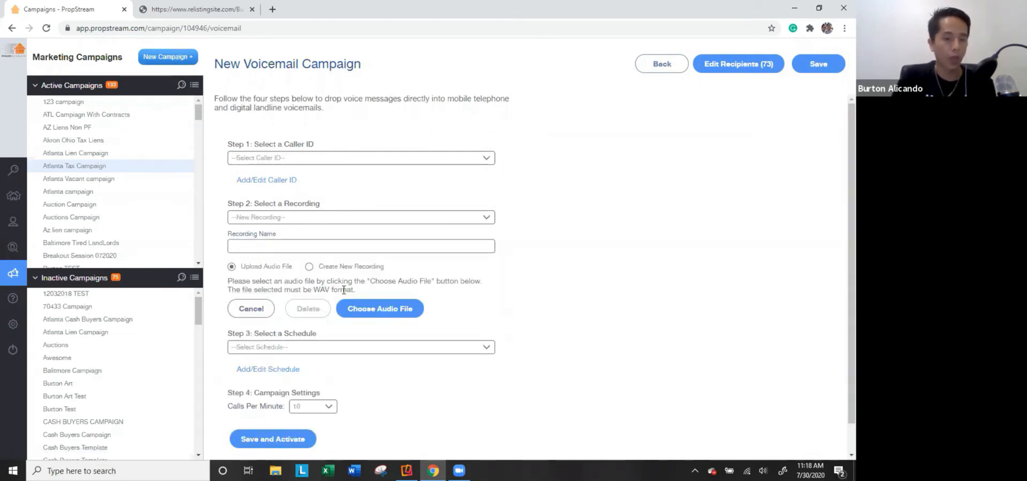
pyautogui.click(340, 267)
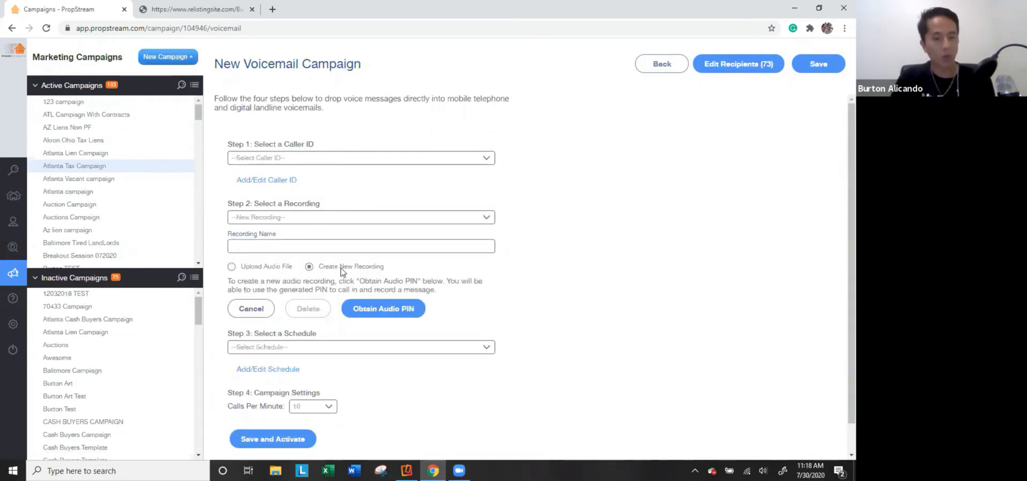
pyautogui.click(401, 310)
pyautogui.click(490, 263)
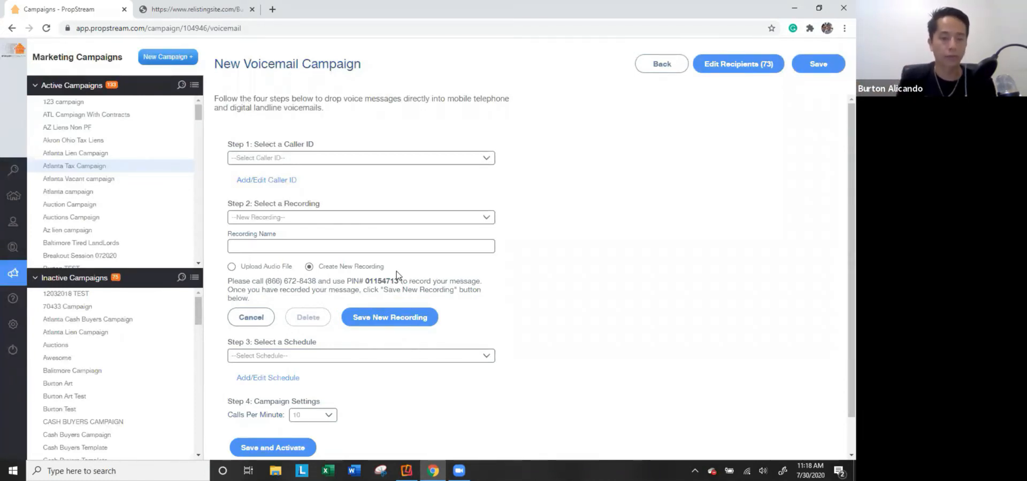
pyautogui.scroll(-1, 274, 351)
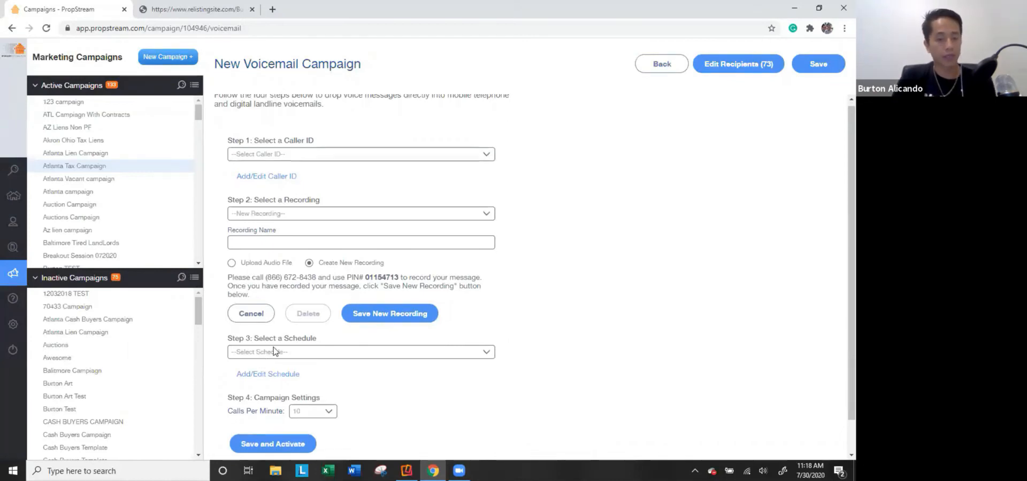
pyautogui.click(270, 340)
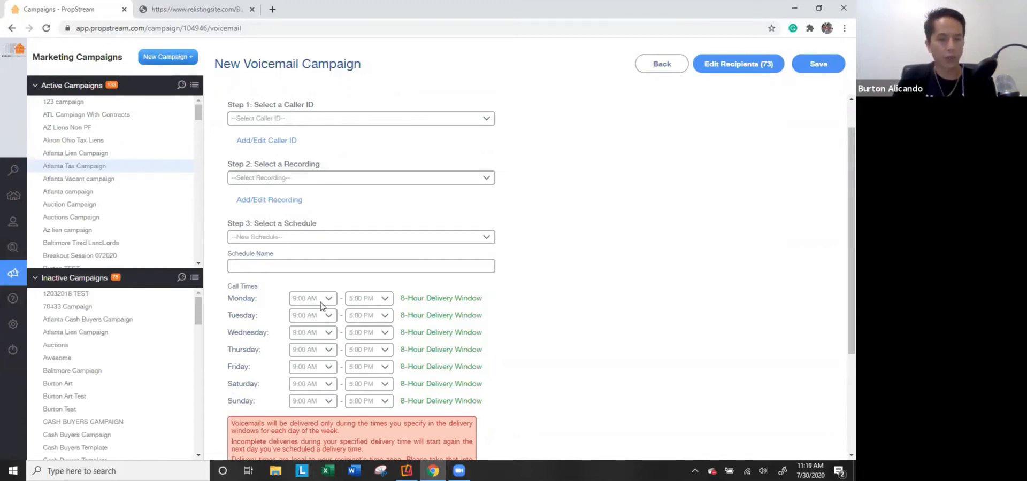
# Set Monday, Tuesday and Wednesday end times to 9:00 AM for no deliveries.
pyautogui.click(378, 303)
pyautogui.scroll(3, 385, 102)
pyautogui.click(381, 75)
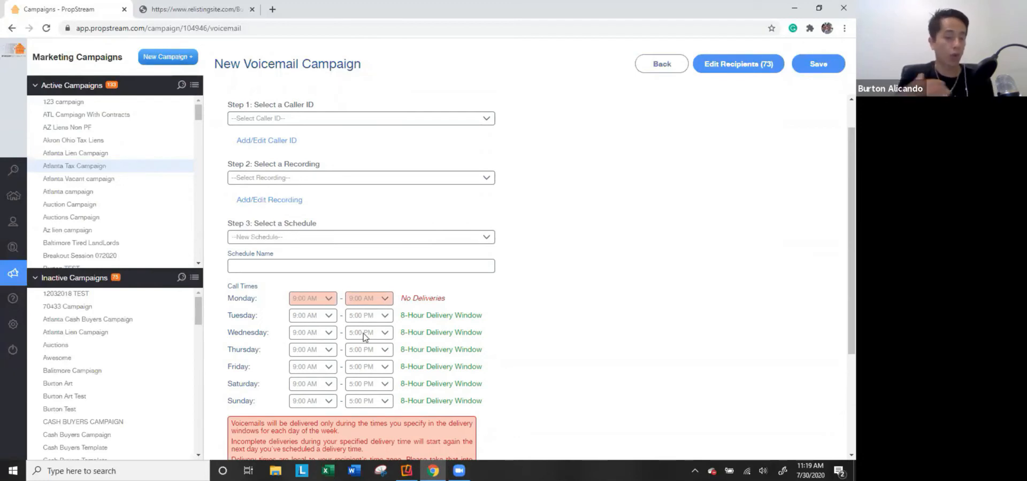
pyautogui.click(378, 316)
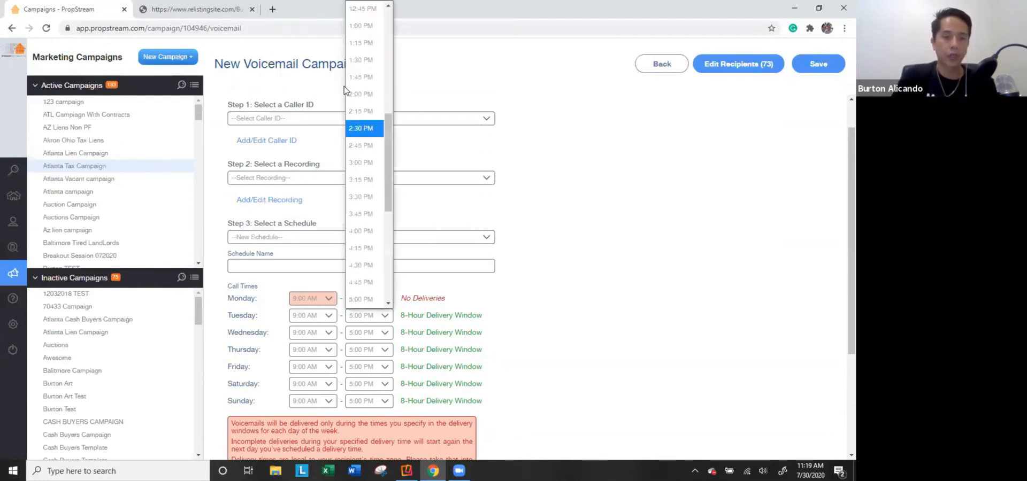
pyautogui.click(345, 91)
pyautogui.click(384, 316)
pyautogui.scroll(5, 362, 173)
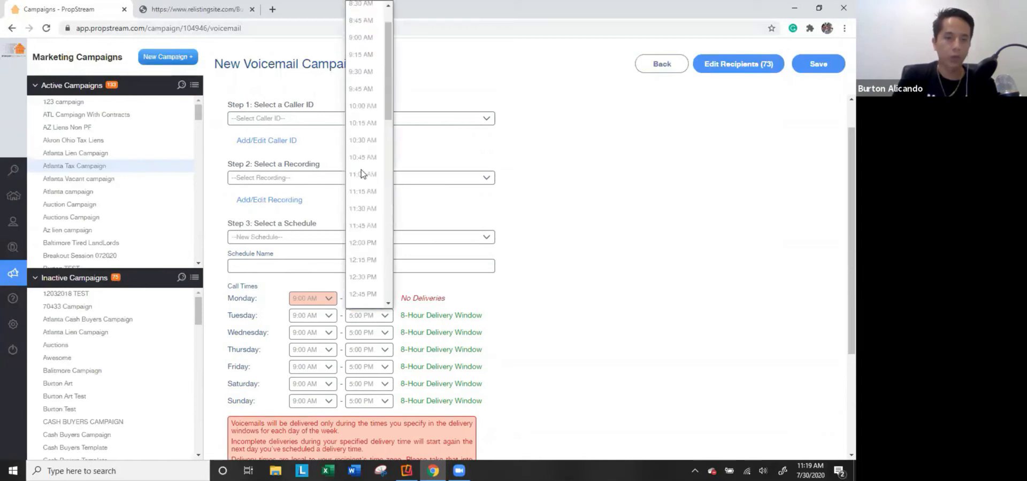
pyautogui.click(363, 72)
pyautogui.click(368, 332)
pyautogui.scroll(5, 374, 132)
pyautogui.click(375, 90)
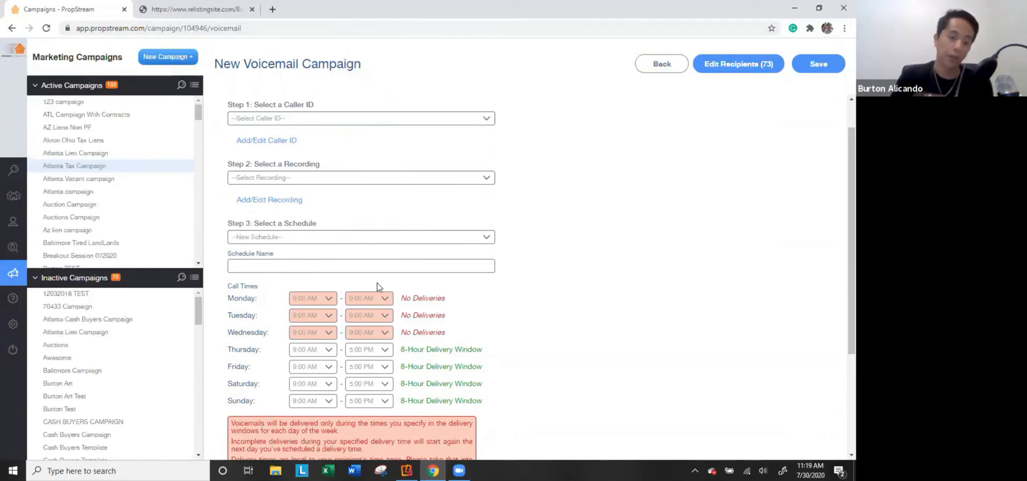
# Start Thursday at 11:30 AM, leave calls per minute unchanged, then begin an email marketing campaign.
pyautogui.click(309, 350)
pyautogui.click(306, 248)
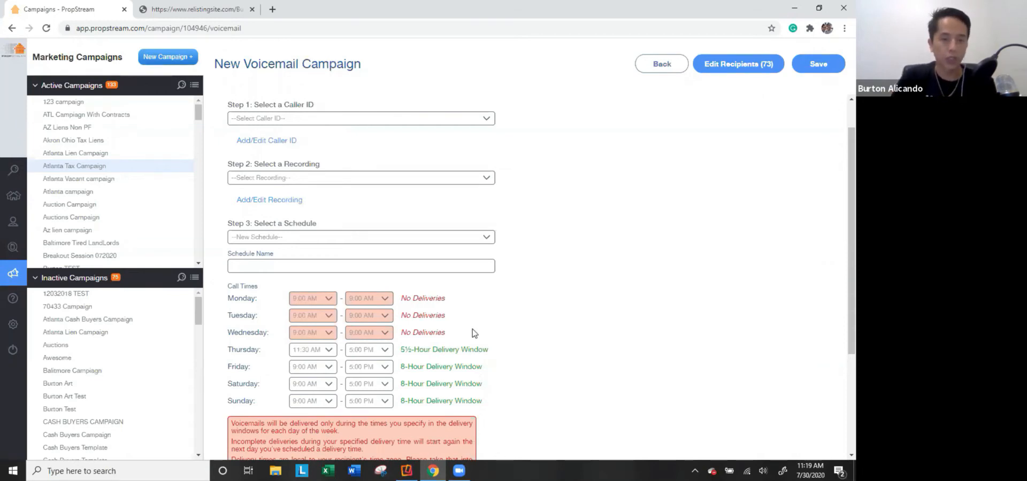
pyautogui.scroll(-3, 471, 331)
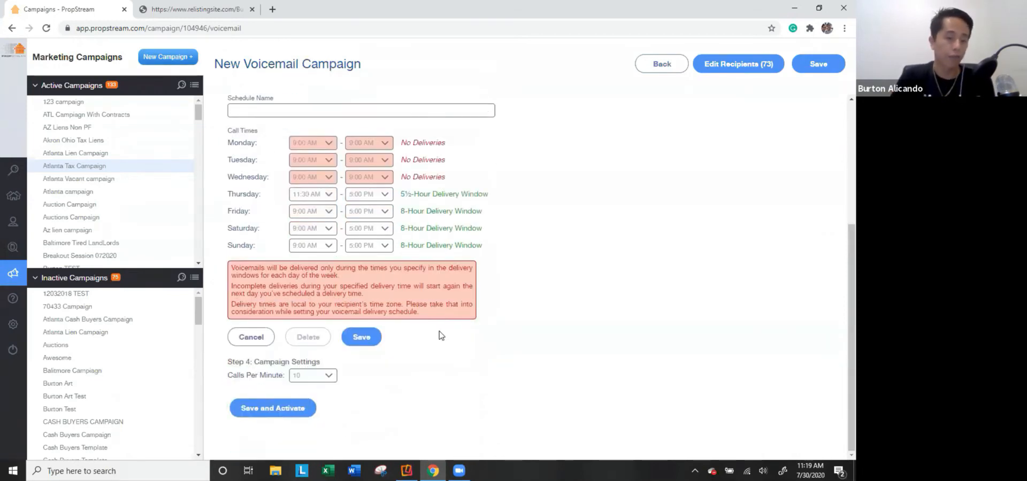
pyautogui.click(305, 381)
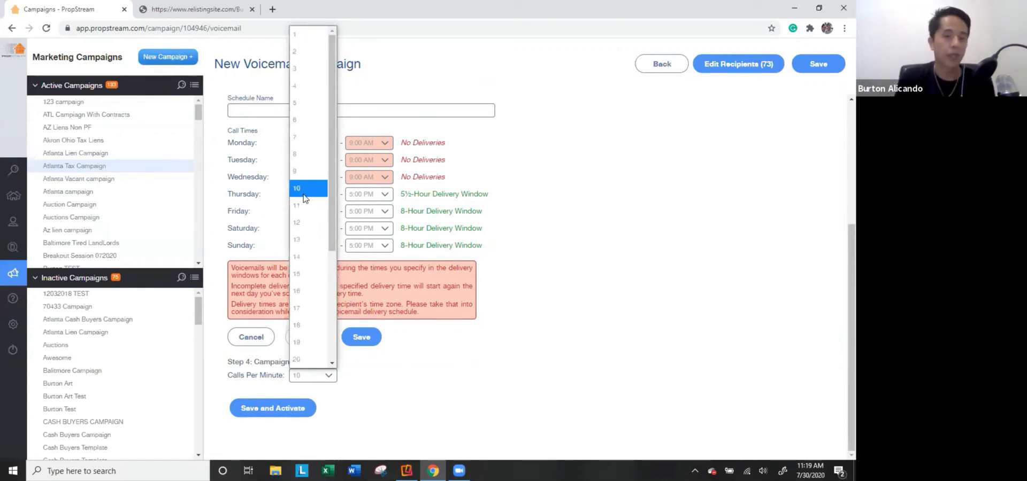
pyautogui.scroll(-3, 302, 257)
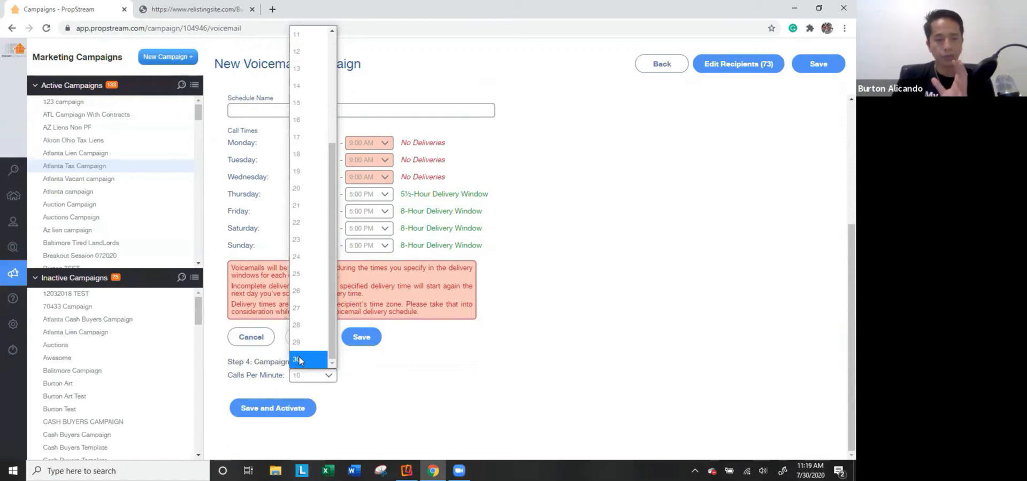
pyautogui.click(553, 194)
pyautogui.scroll(5, 343, 176)
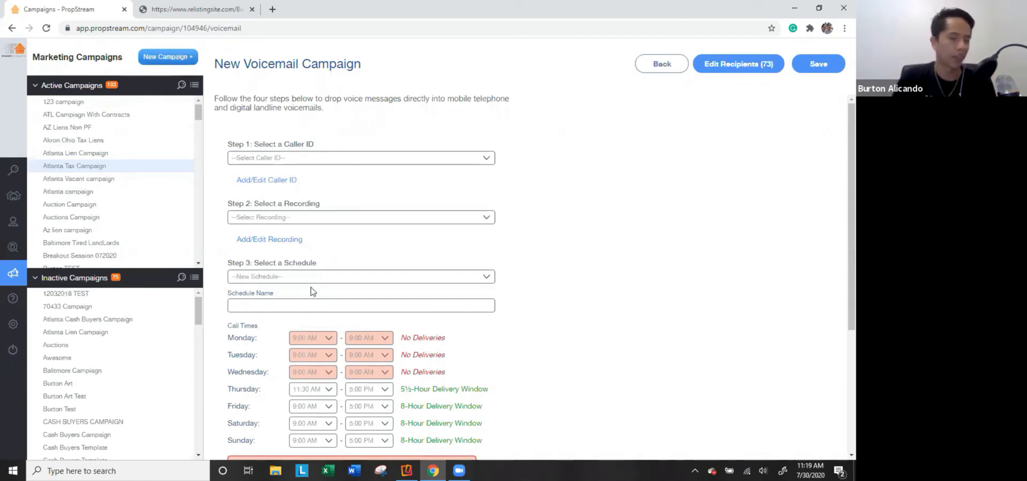
pyautogui.scroll(-3, 313, 292)
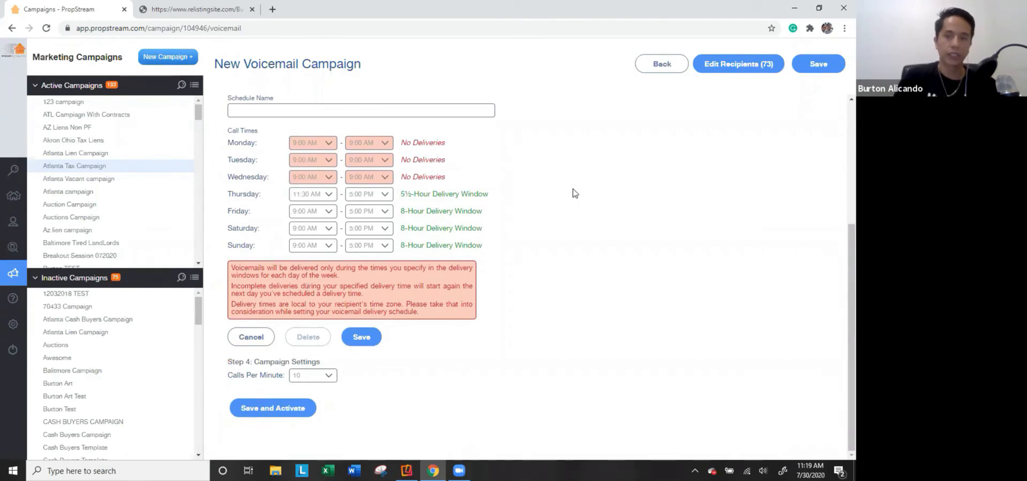
pyautogui.click(661, 64)
pyautogui.click(640, 317)
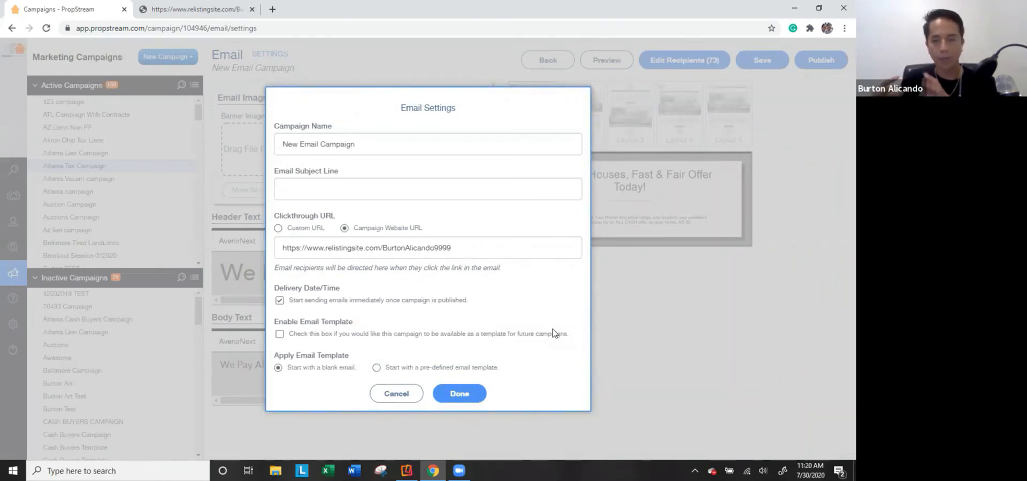
# Dismiss the email settings and cycle through the email layouts to Layout 5.
pyautogui.click(406, 394)
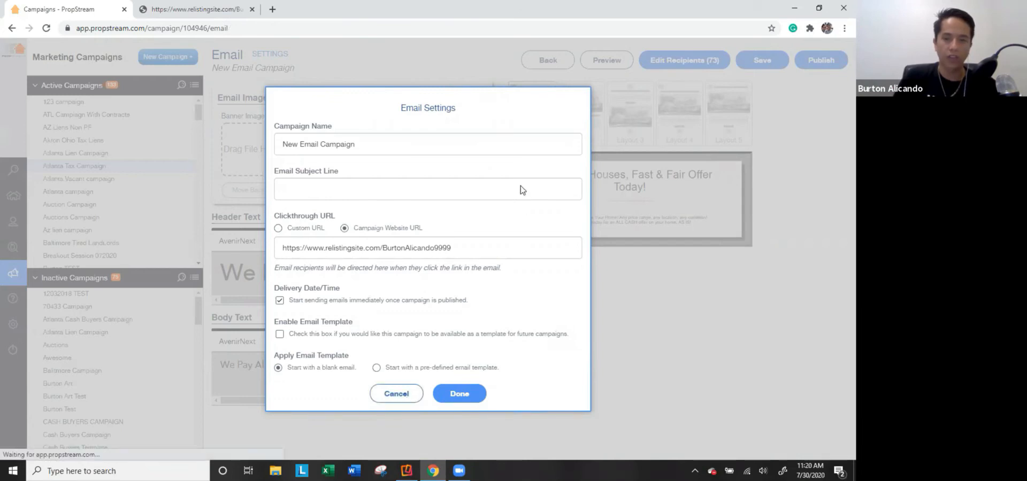
pyautogui.click(591, 137)
pyautogui.click(644, 133)
pyautogui.click(689, 136)
pyautogui.click(729, 135)
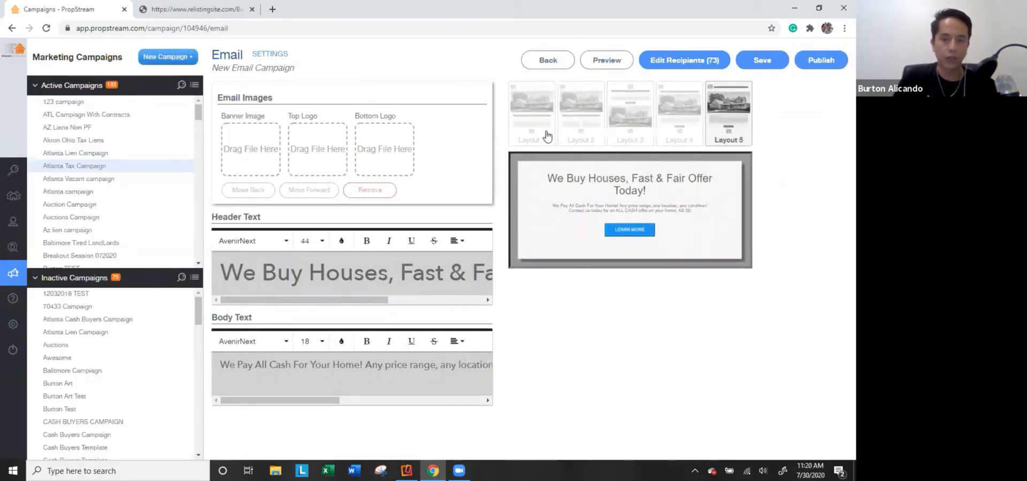
# Use pre-defined Template 2 with the subject "Don't let your lien turn into an auction!".
pyautogui.click(267, 54)
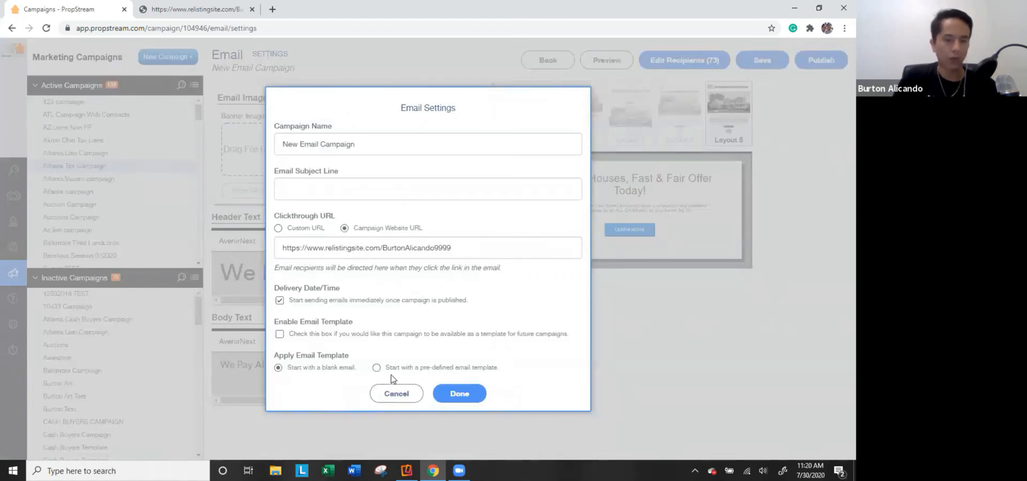
pyautogui.click(412, 372)
pyautogui.click(441, 372)
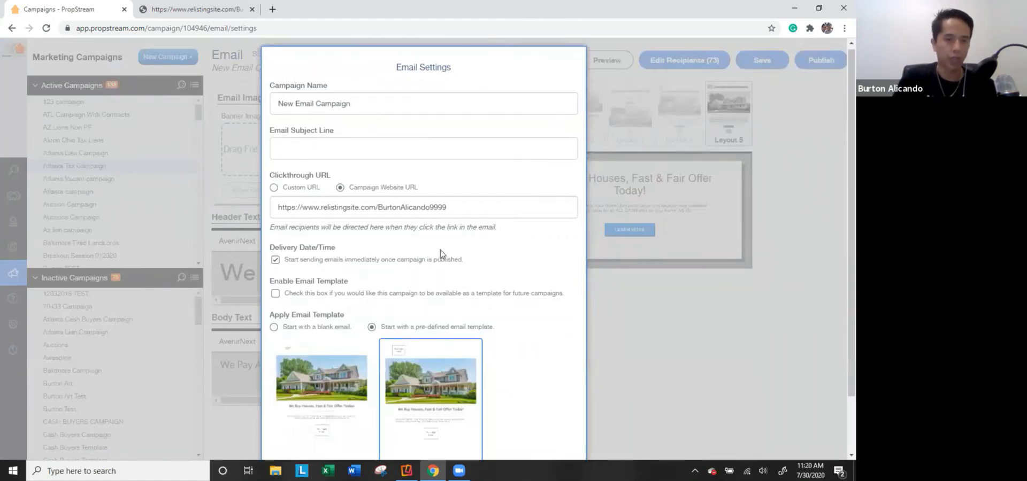
pyautogui.scroll(-2, 440, 250)
pyautogui.click(317, 84)
pyautogui.click(315, 109)
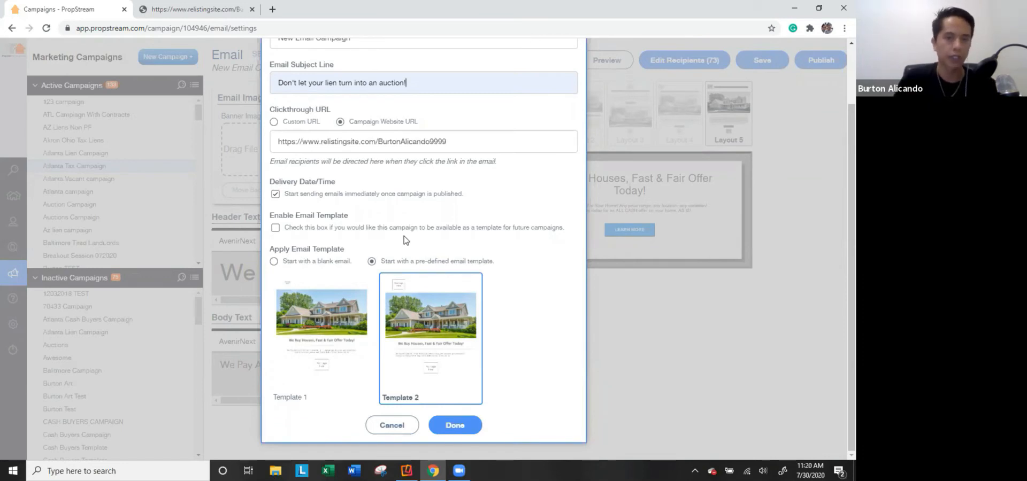
# Keep the campaign website link and immediate sending, and don't save the campaign as a template.
pyautogui.scroll(2, 395, 230)
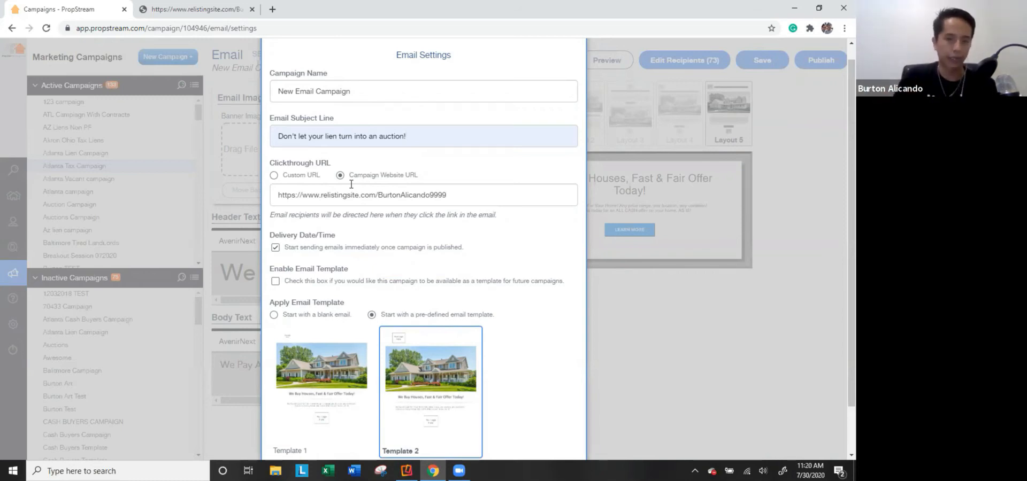
pyautogui.doubleClick(355, 193)
pyautogui.click(355, 193)
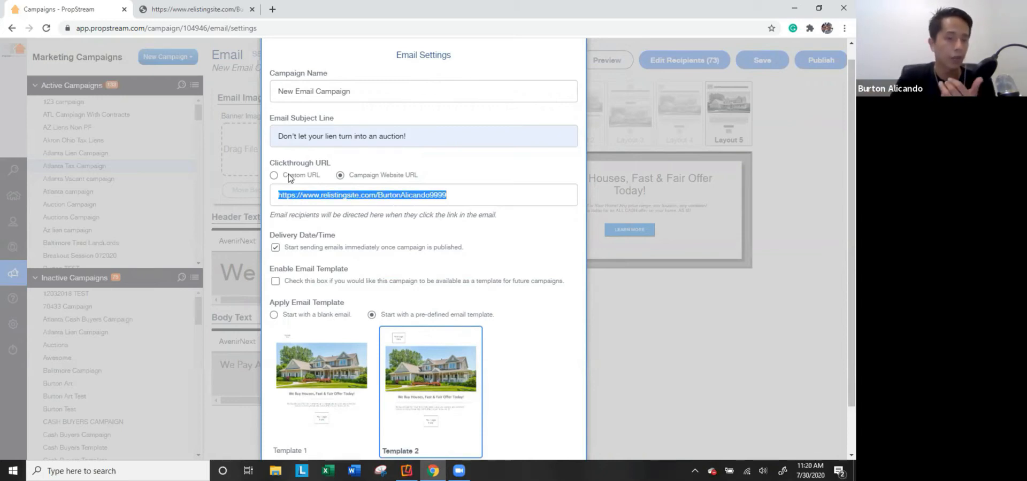
pyautogui.click(289, 177)
pyautogui.click(371, 176)
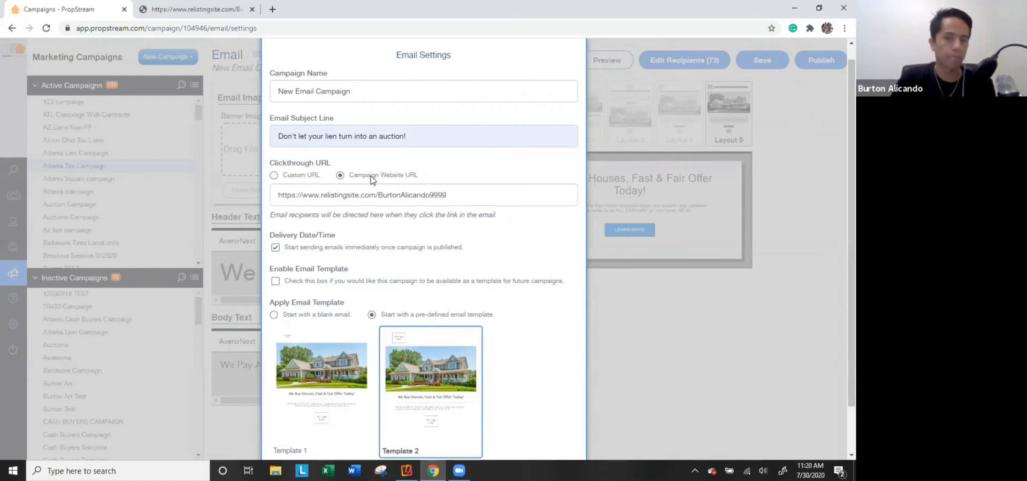
pyautogui.click(321, 249)
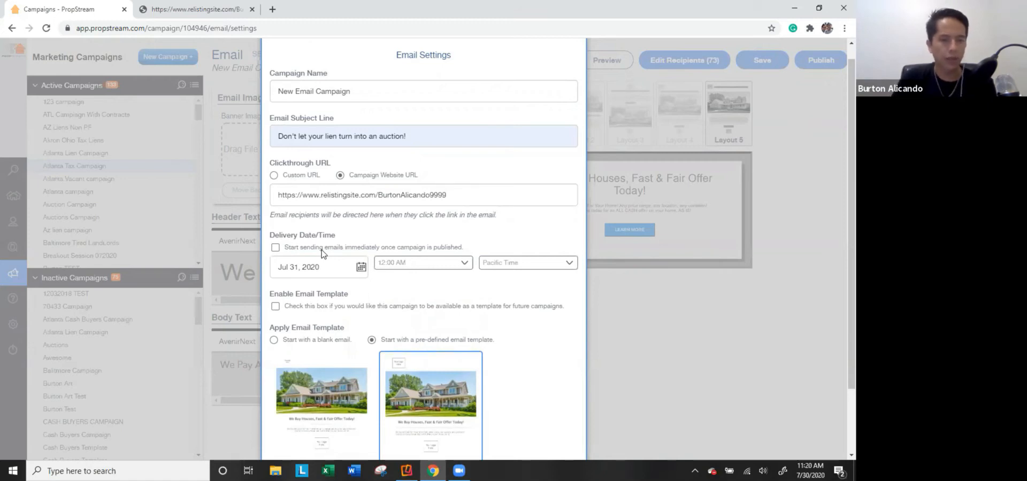
pyautogui.click(322, 250)
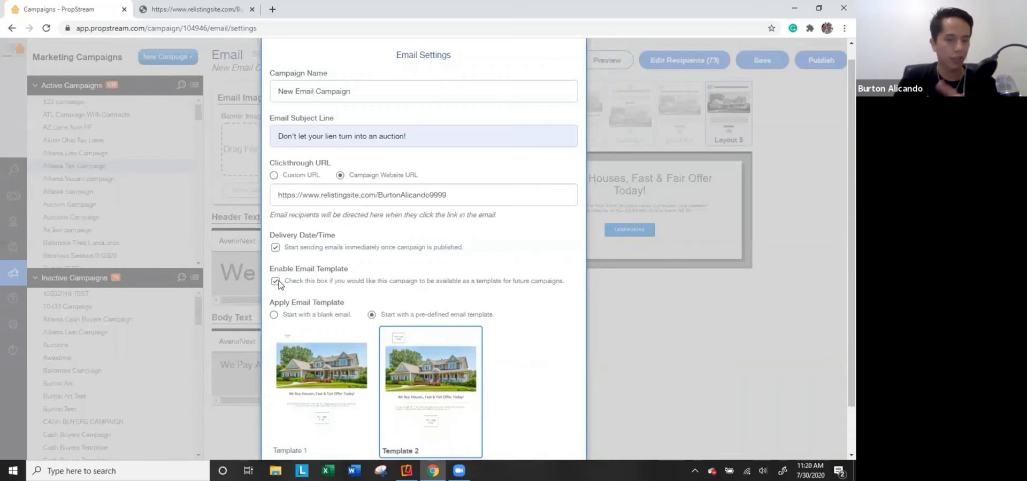
pyautogui.click(276, 282)
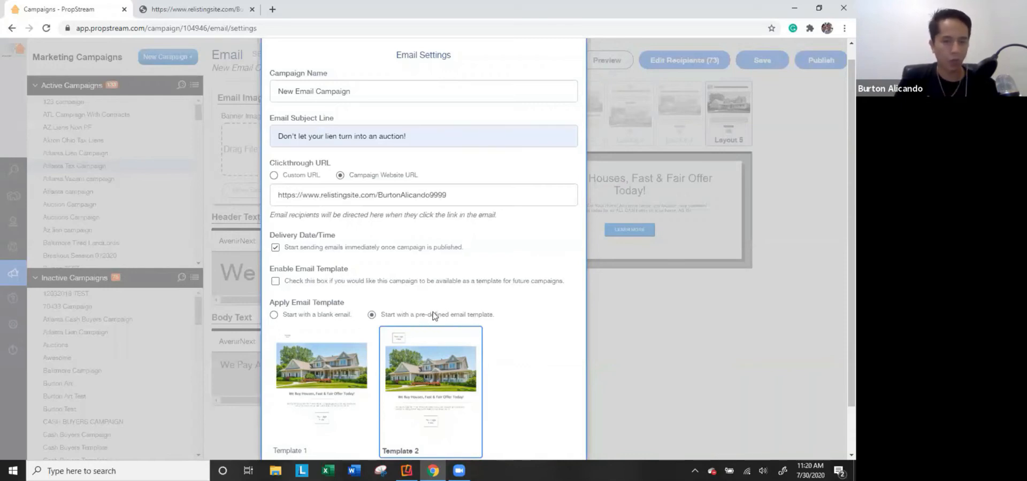
pyautogui.scroll(-1, 447, 295)
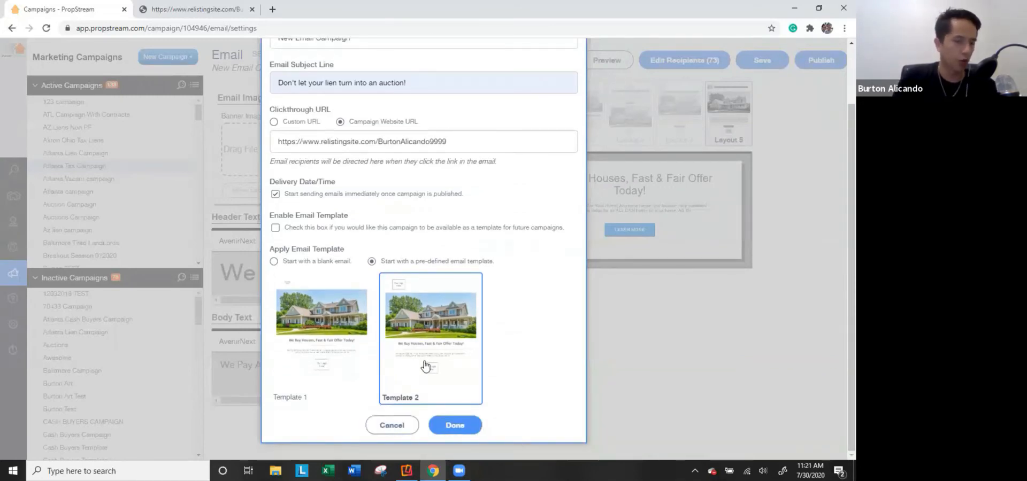
# Apply the email settings, switch to Layout 5, and return to the Atlanta Tax Campaign overview.
pyautogui.click(458, 426)
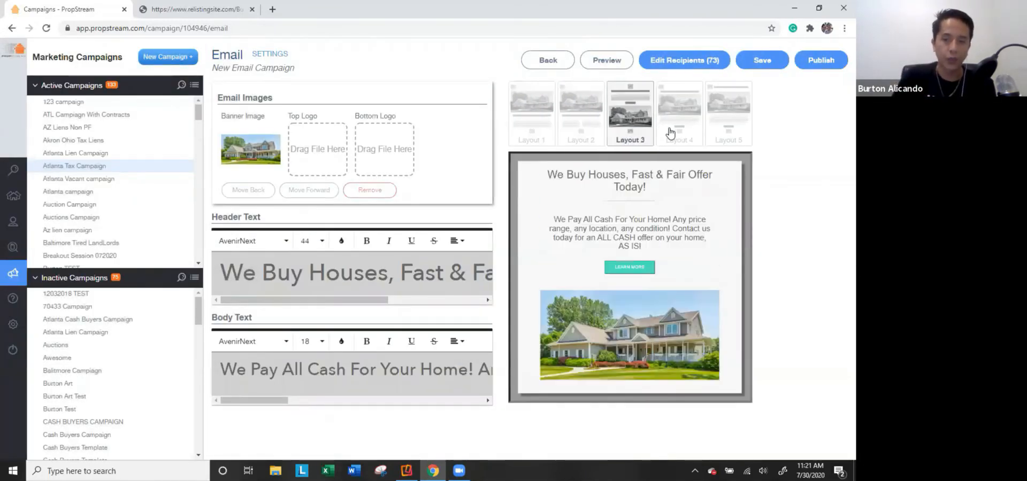
pyautogui.click(731, 131)
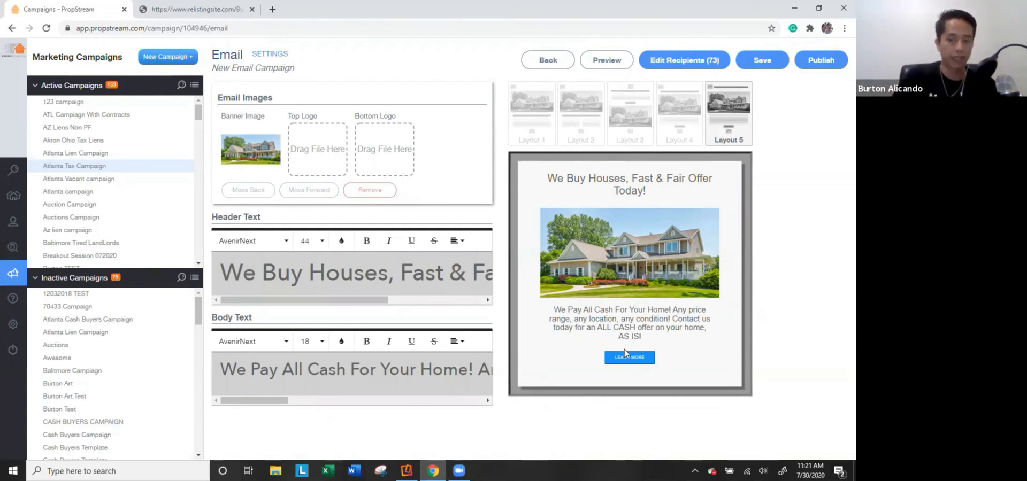
pyautogui.click(551, 62)
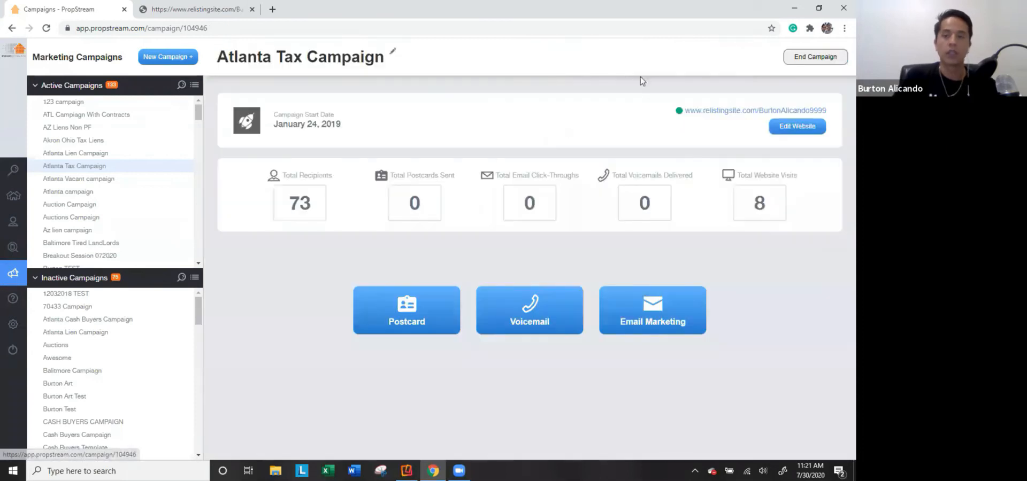
# Browse the campaign's landing page website and then close it.
pyautogui.click(743, 112)
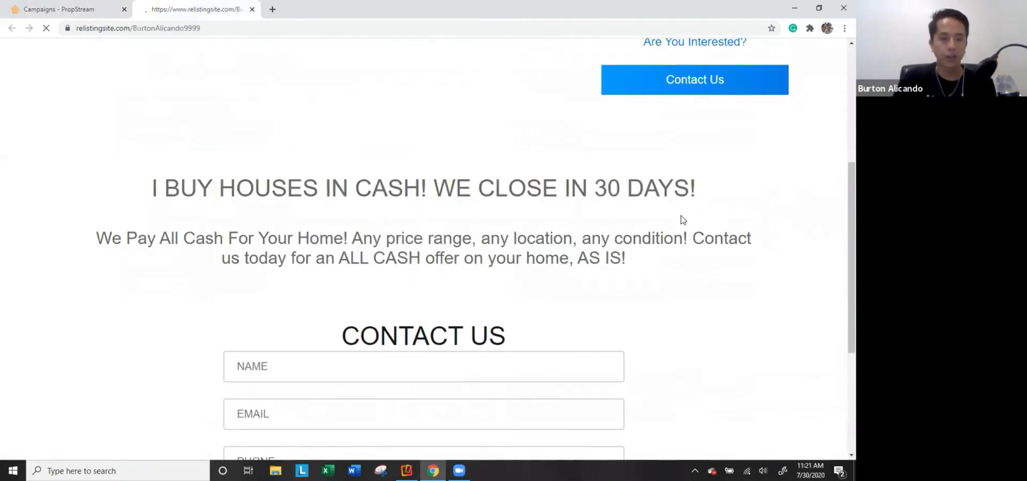
pyautogui.scroll(-5, 535, 245)
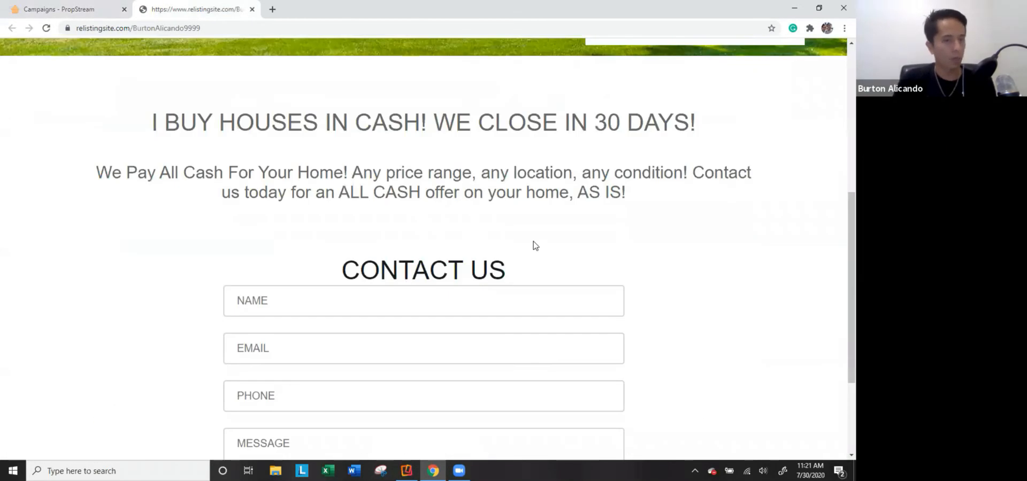
pyautogui.scroll(-1, 463, 235)
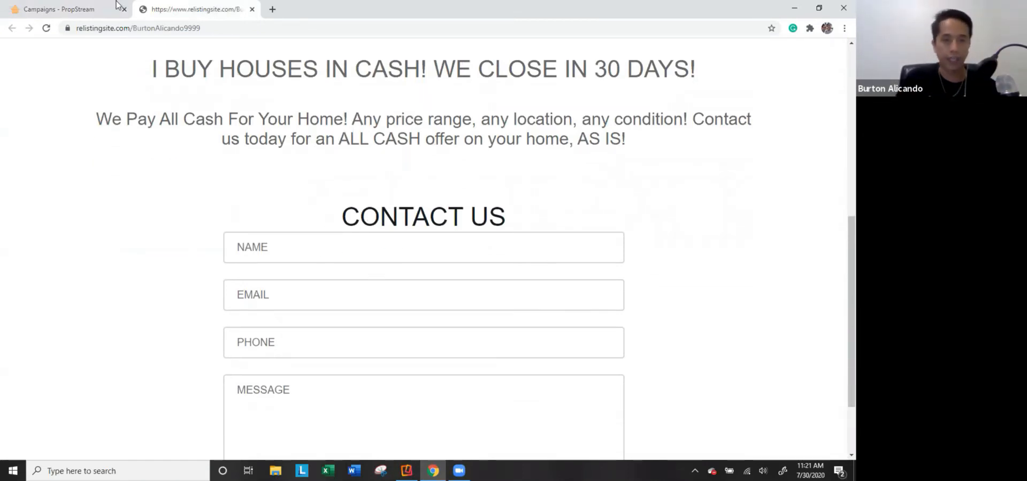
pyautogui.click(252, 9)
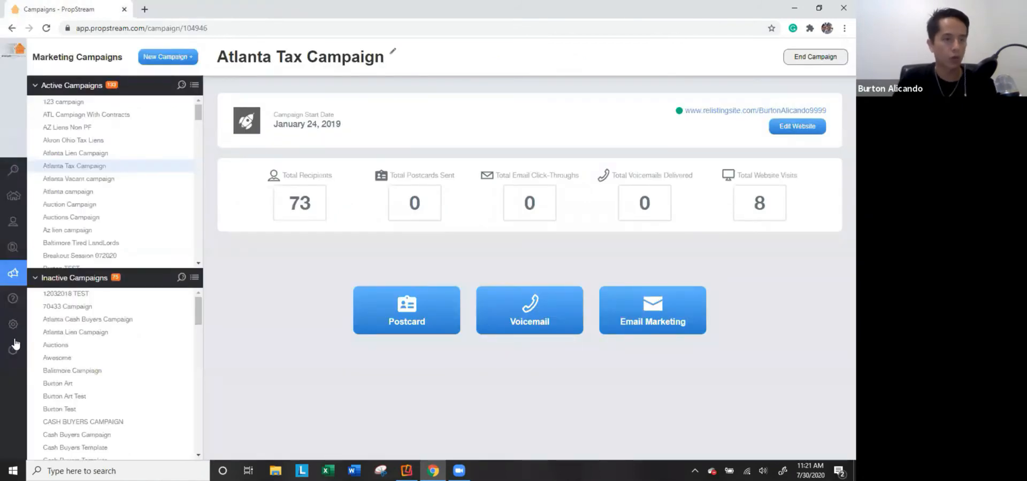
# Tour Search, My Properties, skip tracing, Contacts and the 04/24/2019 - Maricopa liens list, then open Help.
pyautogui.moveTo(33, 265)
pyautogui.click(39, 170)
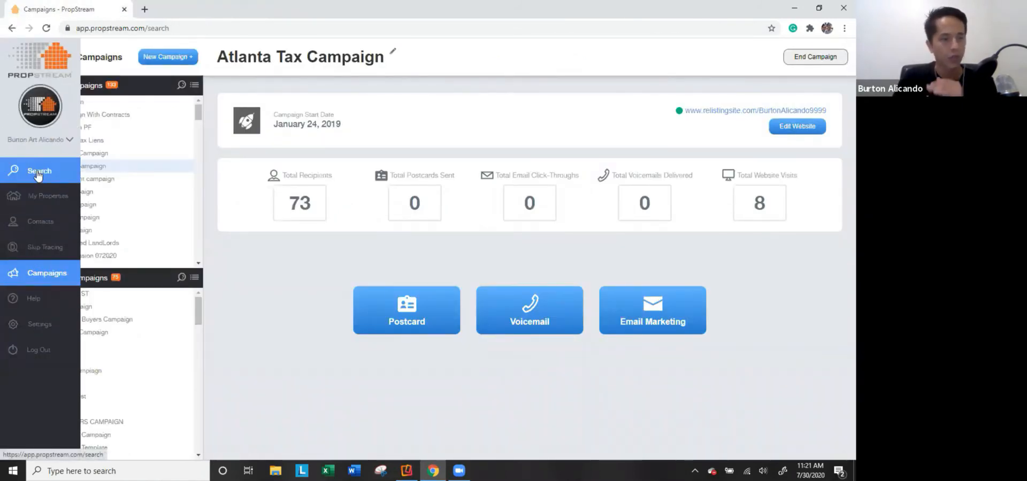
pyautogui.click(44, 197)
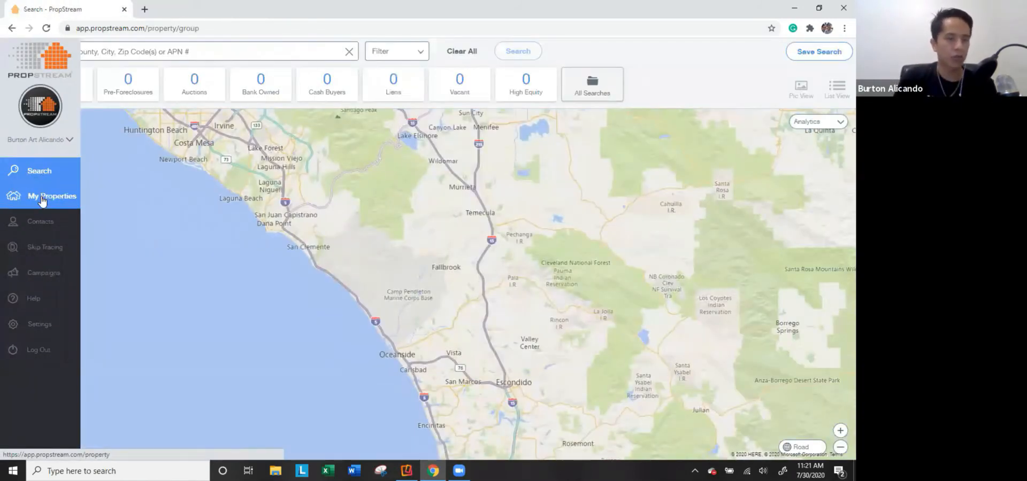
pyautogui.click(46, 246)
pyautogui.click(18, 226)
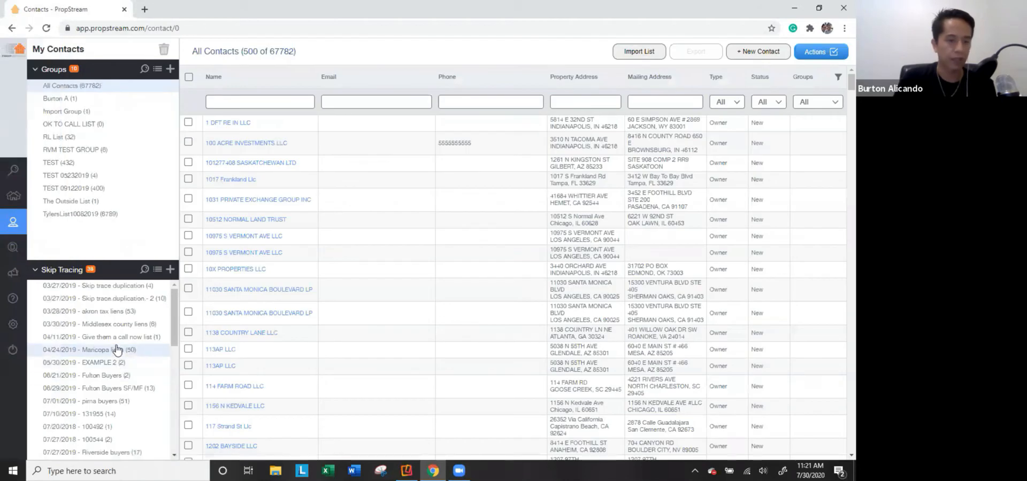
pyautogui.click(114, 350)
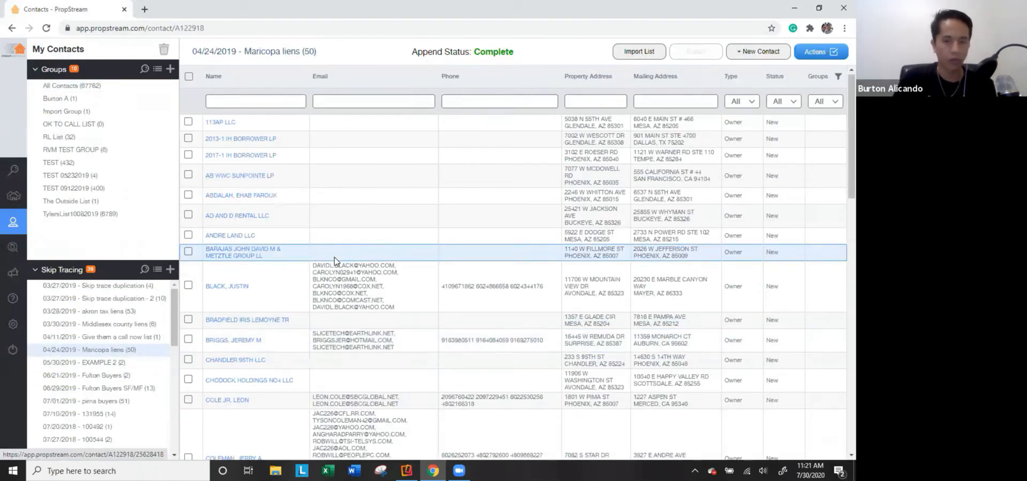
pyautogui.scroll(-6, 333, 258)
pyautogui.click(10, 274)
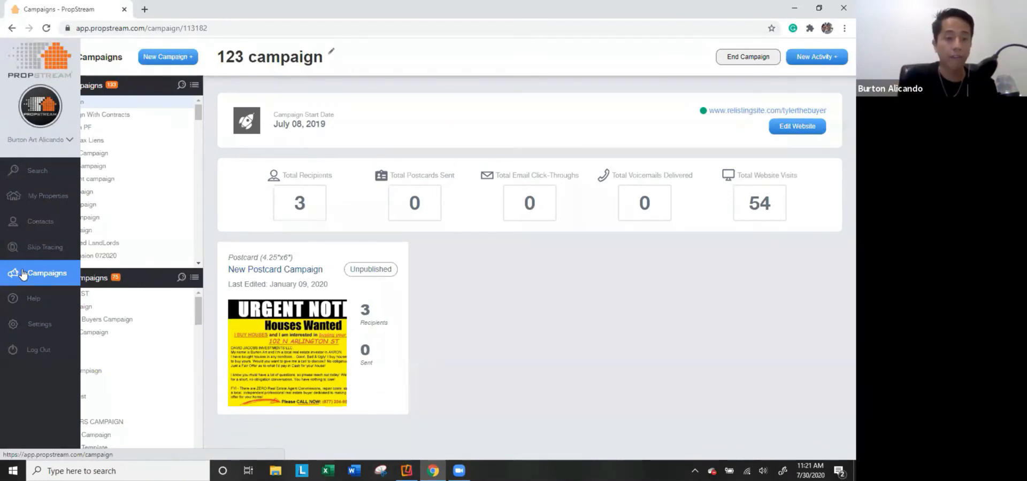
pyautogui.click(32, 298)
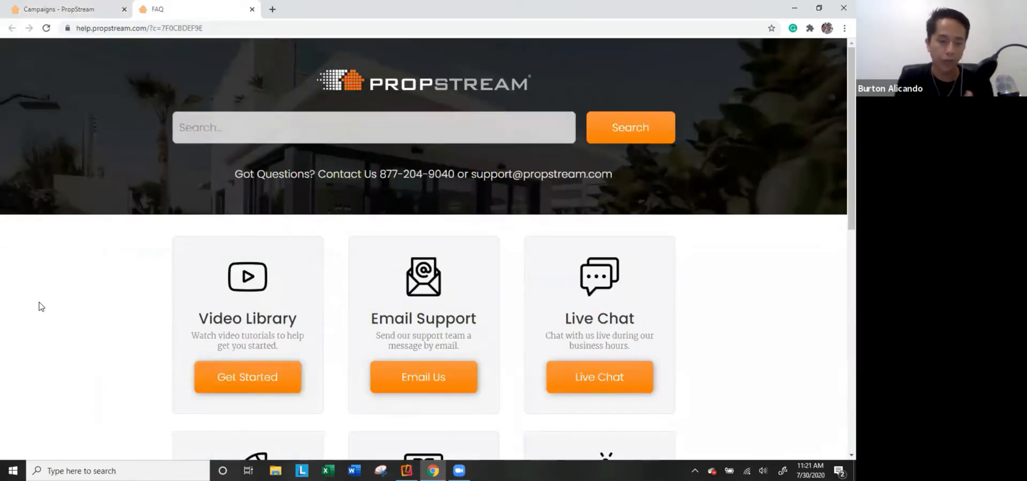
# Back in PropStream, review the profile and billing settings, then open the Manage Team page.
pyautogui.scroll(-3, 233, 334)
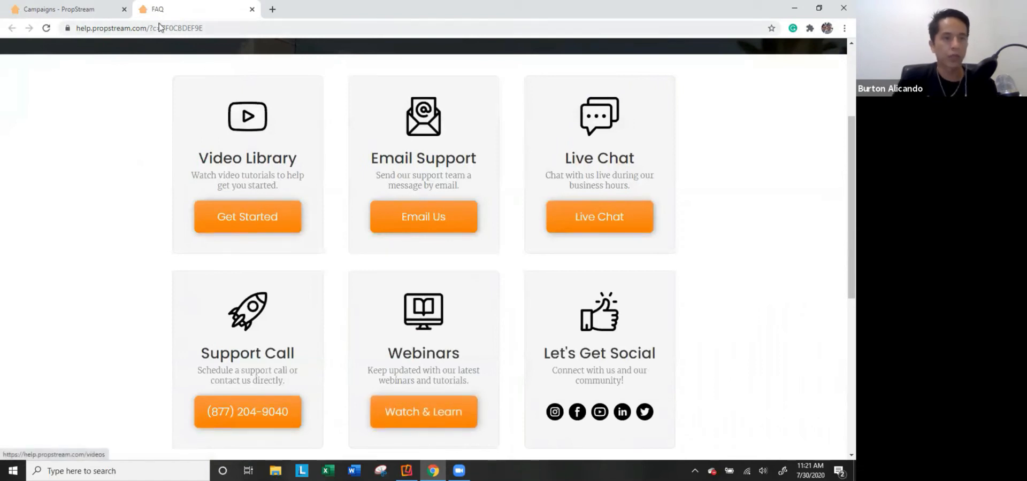
pyautogui.click(59, 9)
pyautogui.click(40, 324)
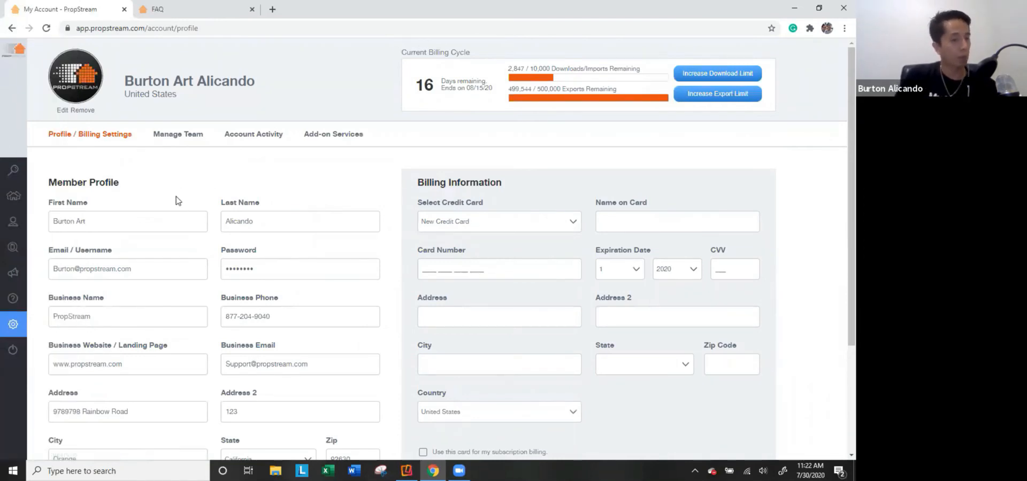
pyautogui.scroll(-1, 195, 208)
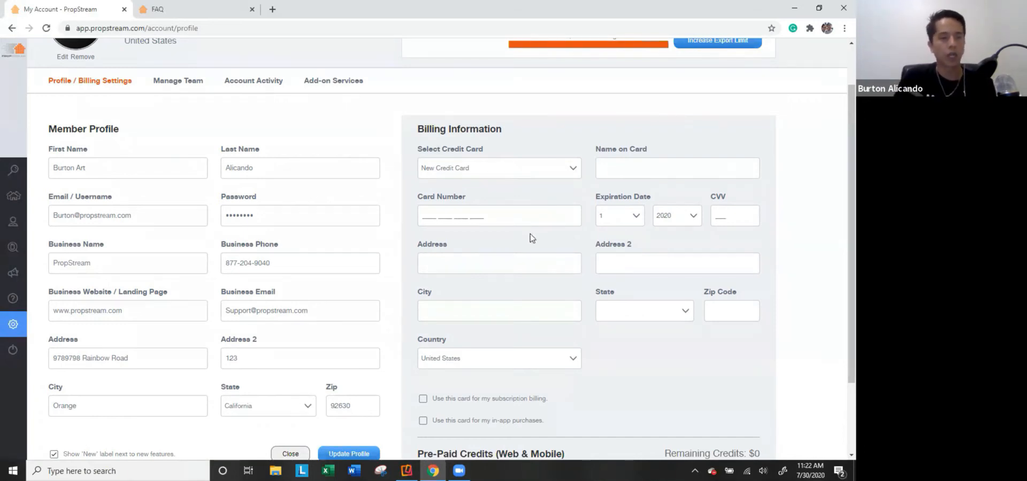
pyautogui.scroll(-2, 529, 221)
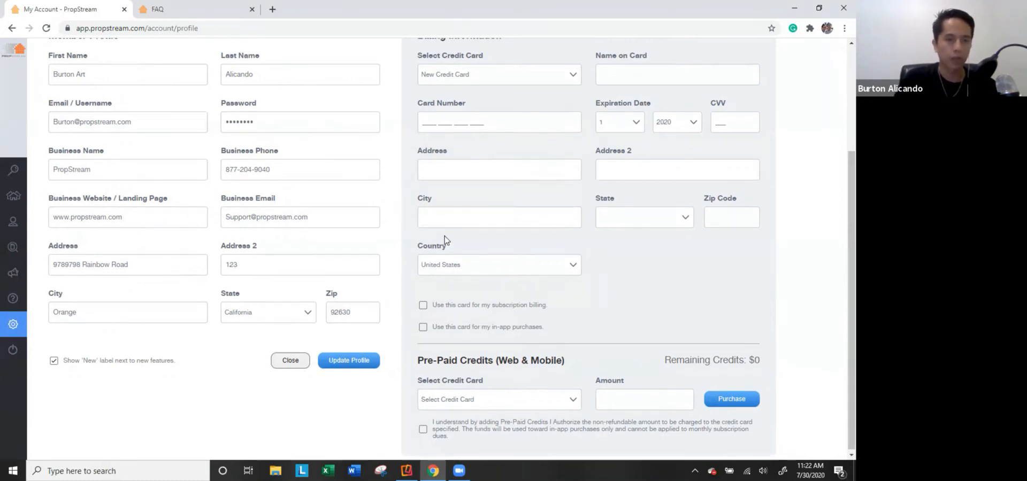
pyautogui.scroll(2, 182, 163)
pyautogui.click(172, 81)
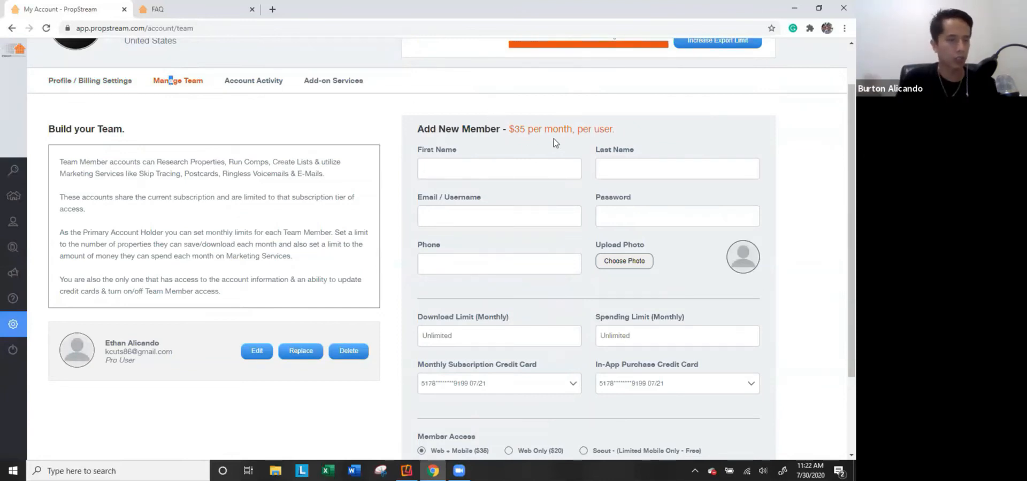
# Switch the new member's access from Web Only to free Scout mobile-only access.
pyautogui.scroll(-1, 559, 142)
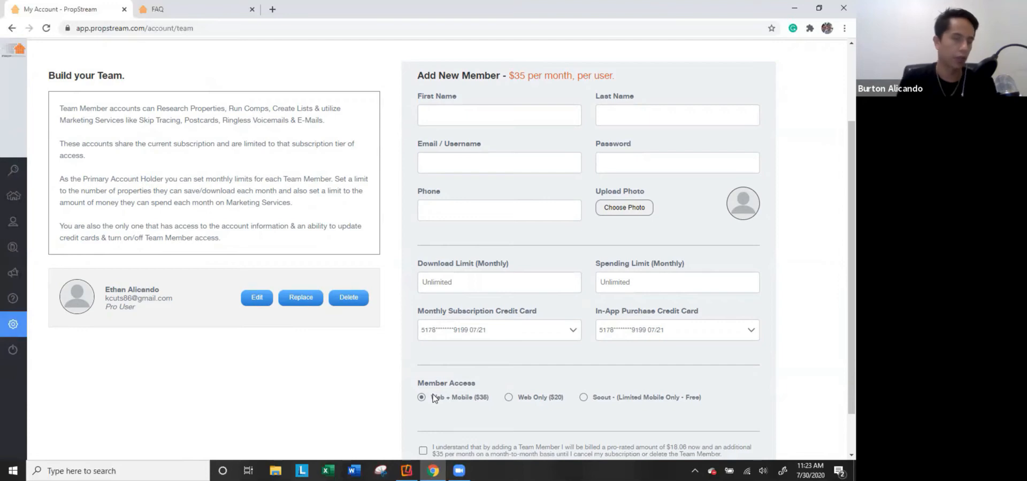
pyautogui.click(508, 398)
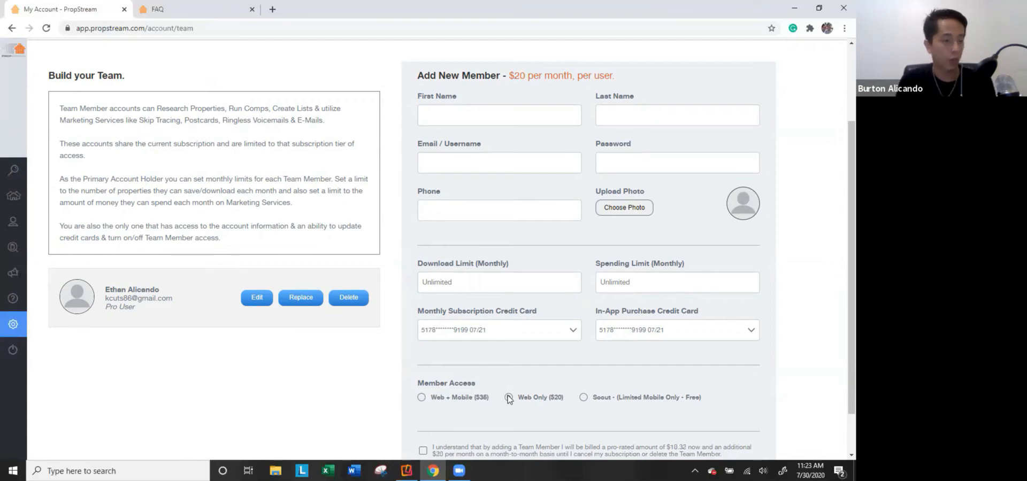
pyautogui.click(609, 398)
# Open the Mobile Favorites (34) list under My Properties.
pyautogui.scroll(2, 610, 398)
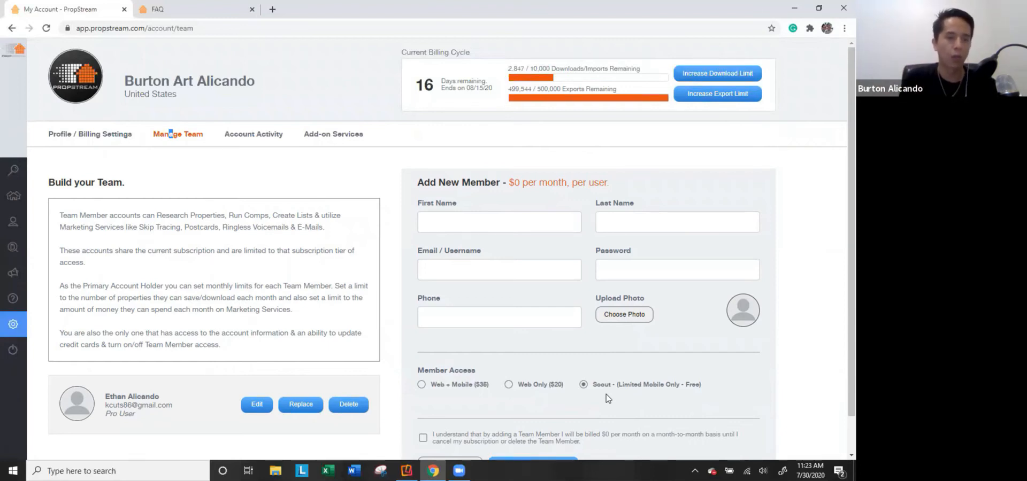
pyautogui.click(9, 199)
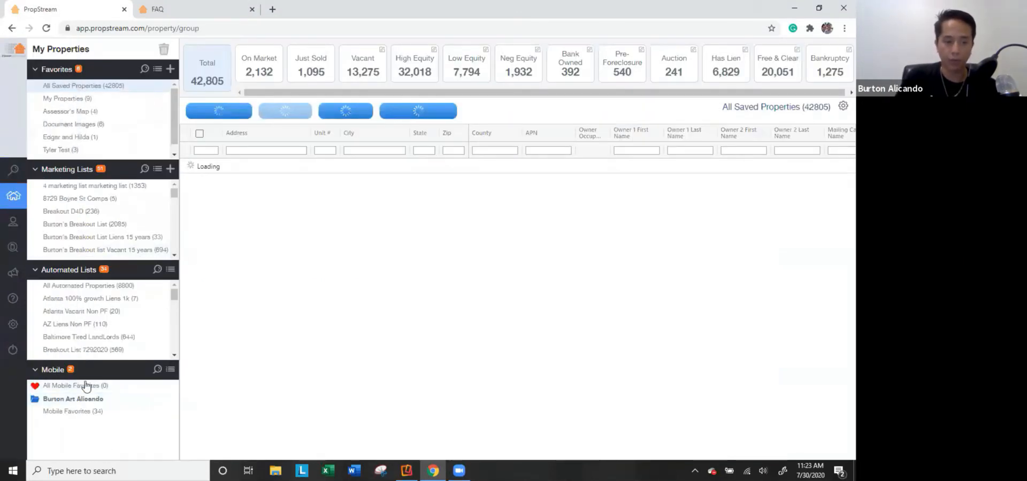
pyautogui.click(78, 413)
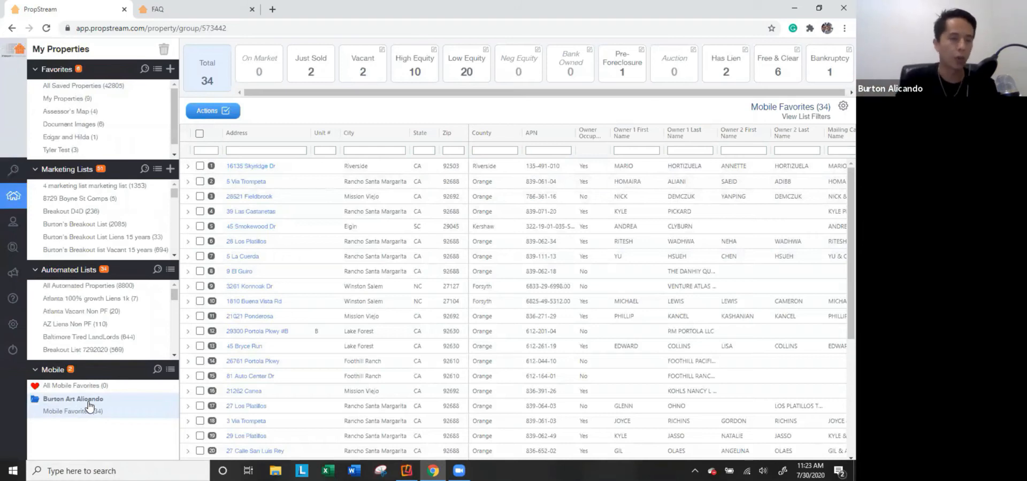
# Review the Manage Team, Account Activity and Add-on Services pages in Settings.
pyautogui.click(13, 324)
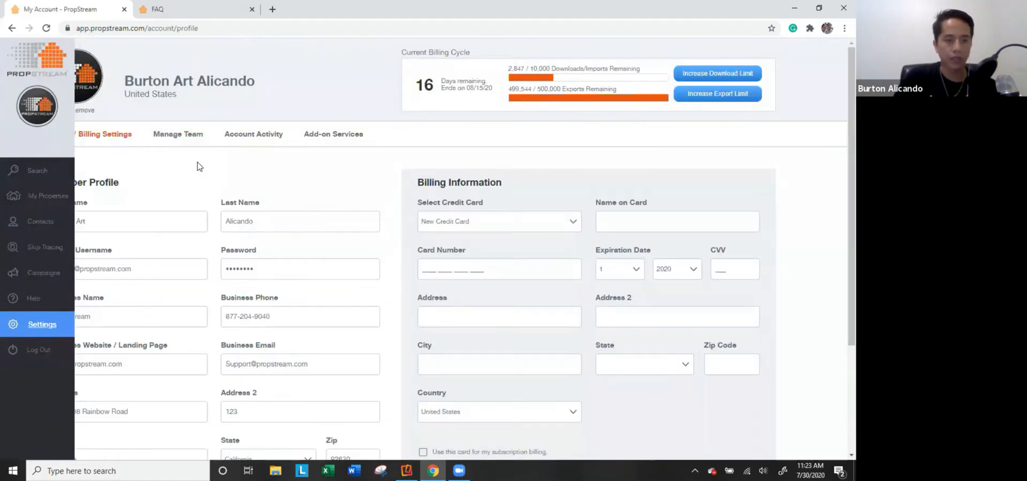
pyautogui.click(170, 137)
pyautogui.click(257, 140)
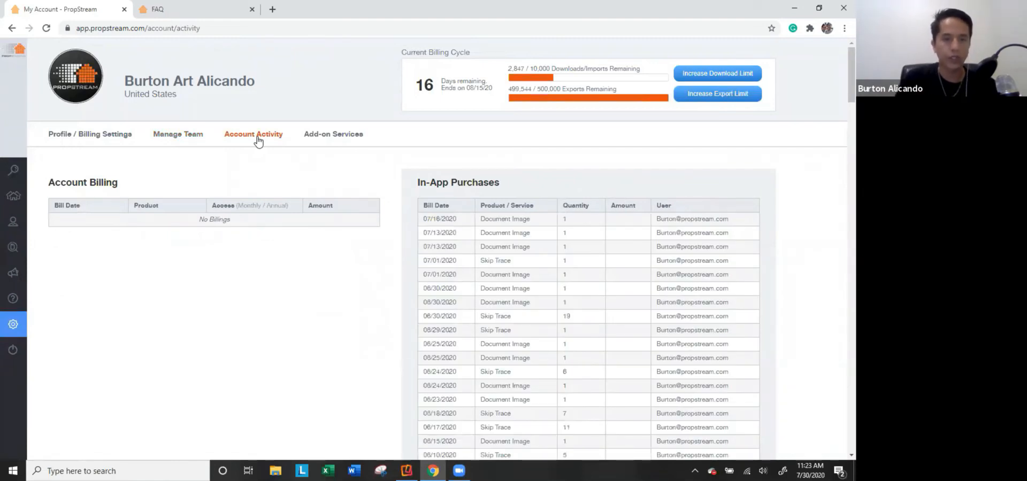
pyautogui.click(326, 137)
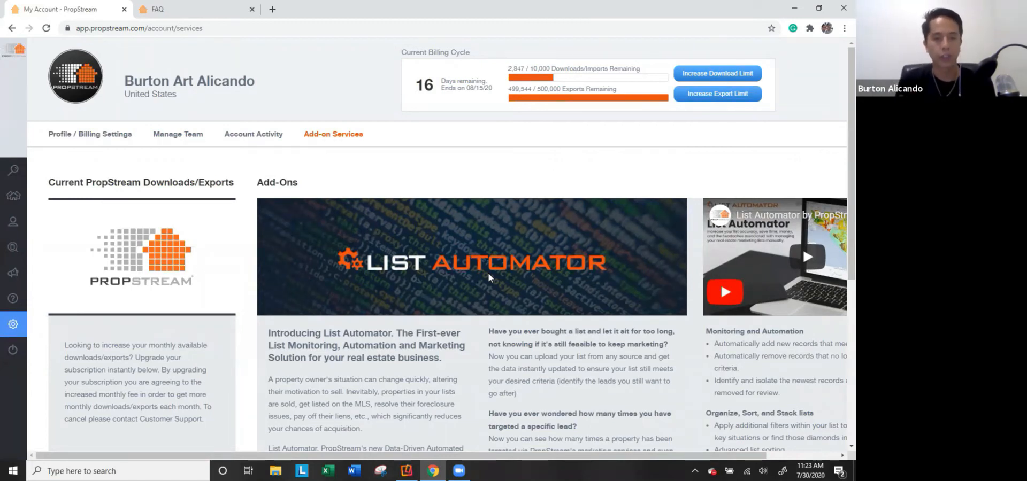
# Return to the Southern California property search map.
pyautogui.hscroll(1, 543, 249)
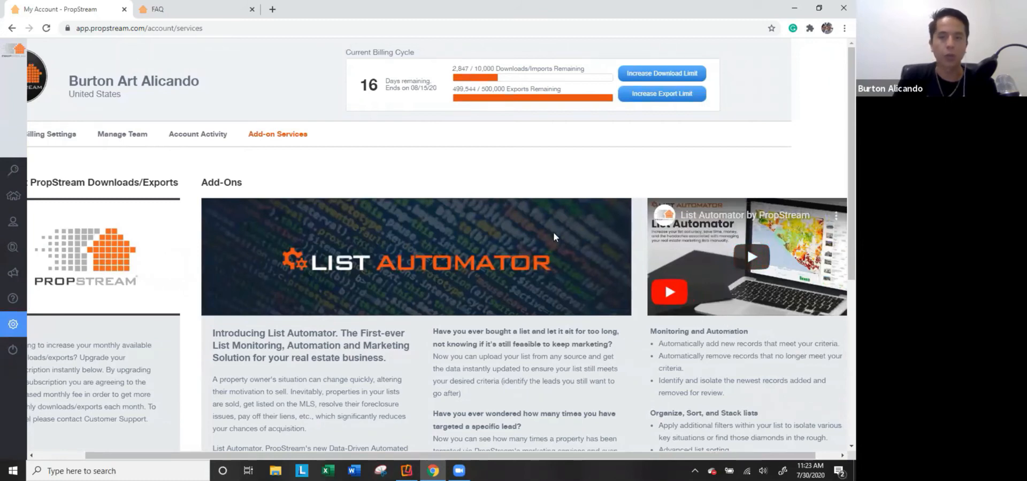
pyautogui.hscroll(-1, 481, 179)
pyautogui.moveTo(14, 331)
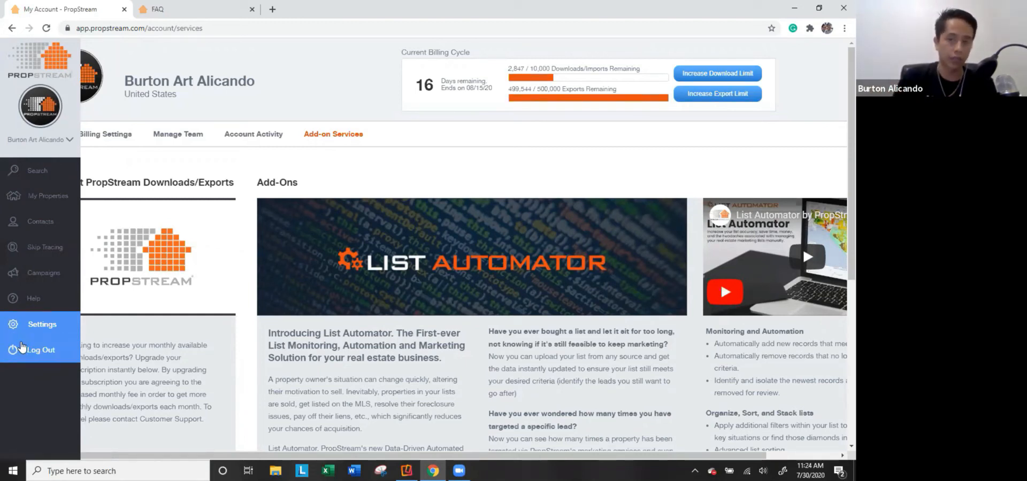
pyautogui.click(33, 170)
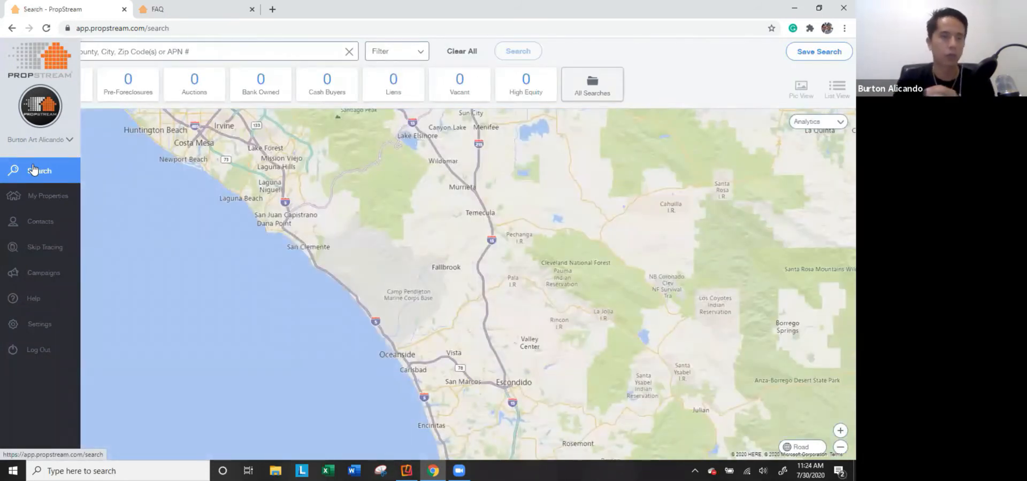
# Close the help FAQ and rerun the search for 'Los Angeles County, CA'.
pyautogui.click(251, 9)
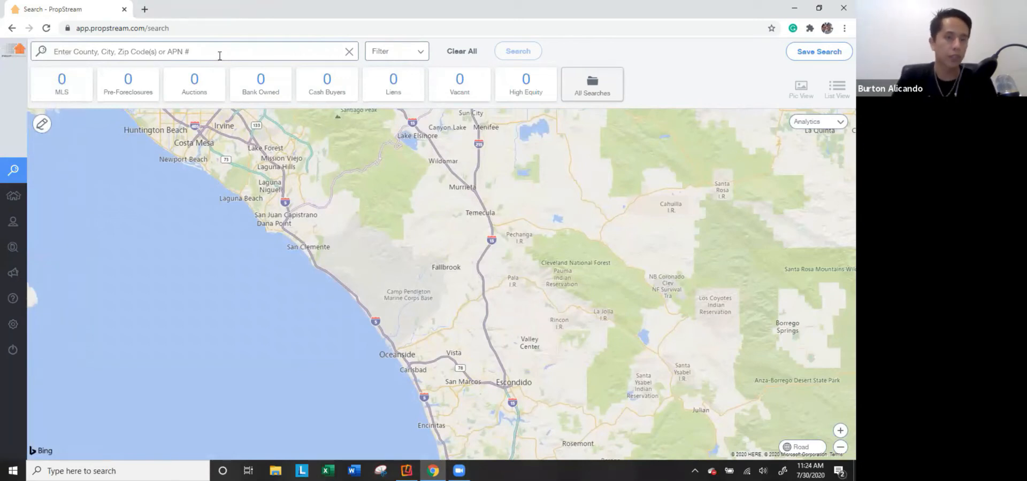
pyautogui.click(219, 53)
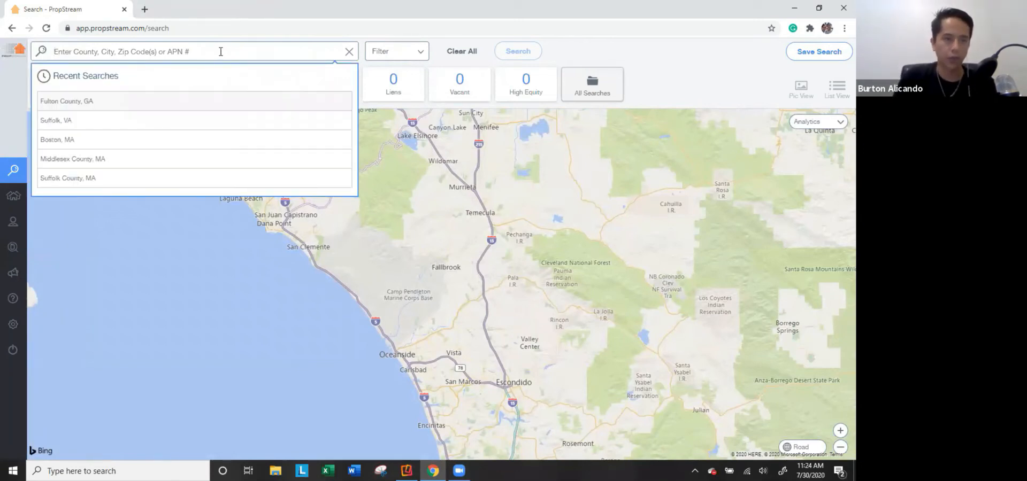
pyautogui.write('Los ')
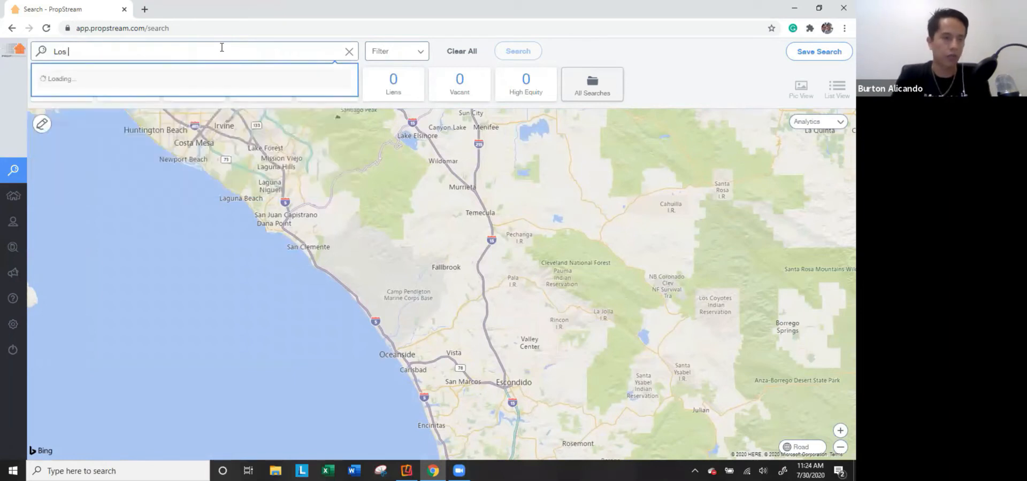
pyautogui.write('Angeles County')
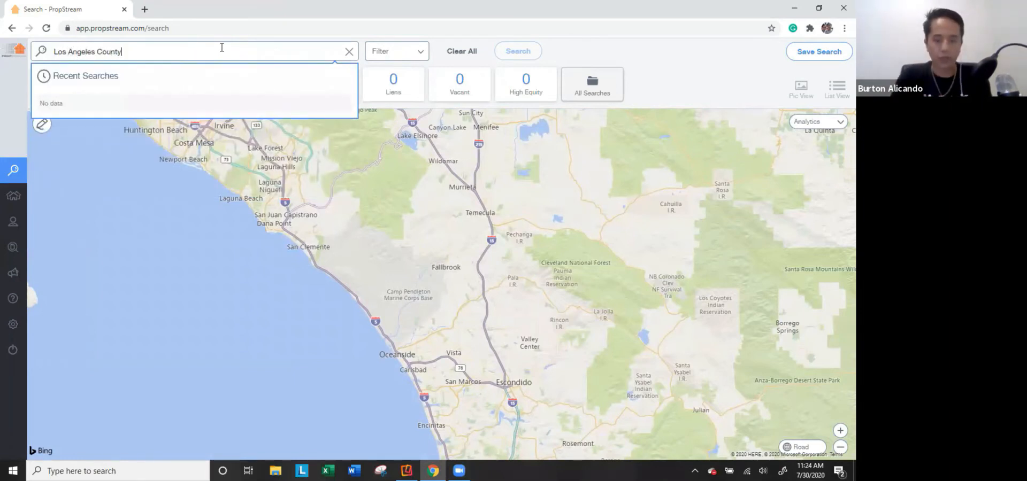
pyautogui.write(', CA')
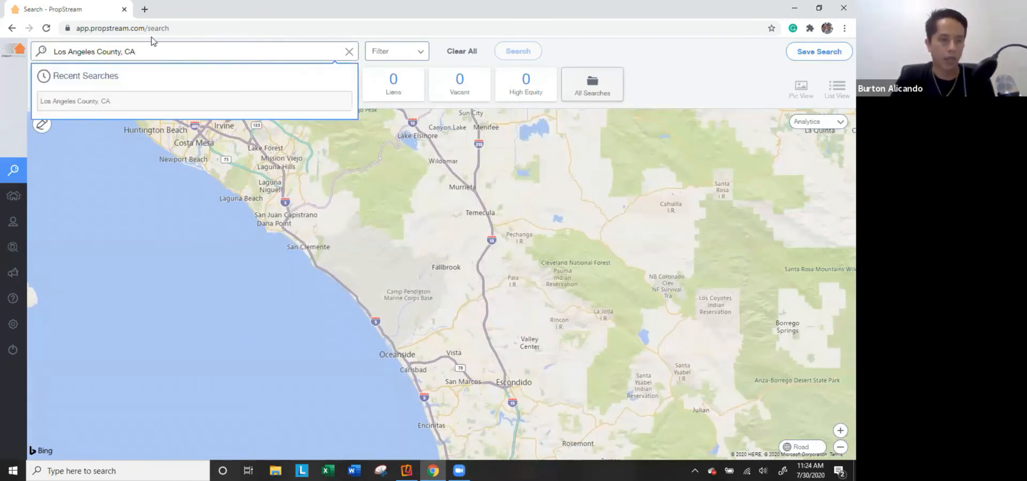
pyautogui.click(126, 101)
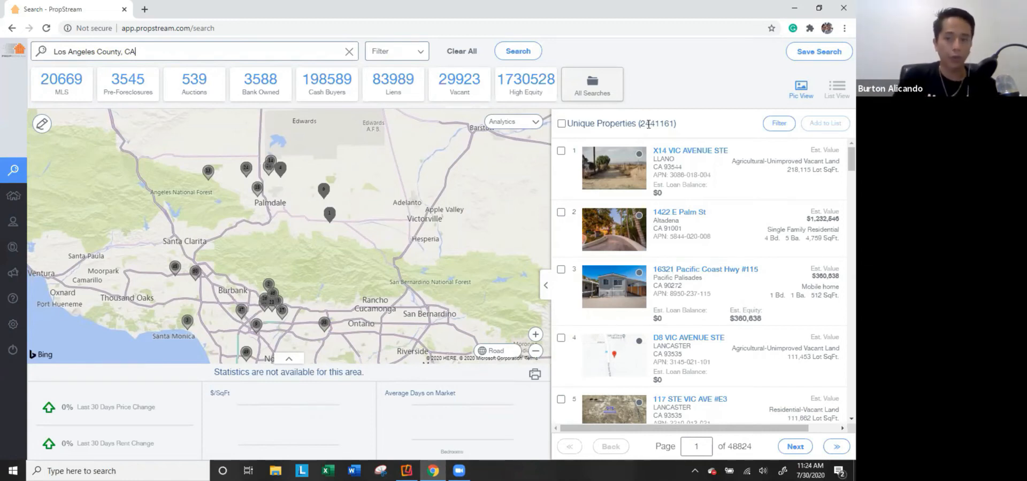
# Open full details for the first property in the results list.
pyautogui.scroll(-3, 625, 254)
pyautogui.scroll(3, 651, 276)
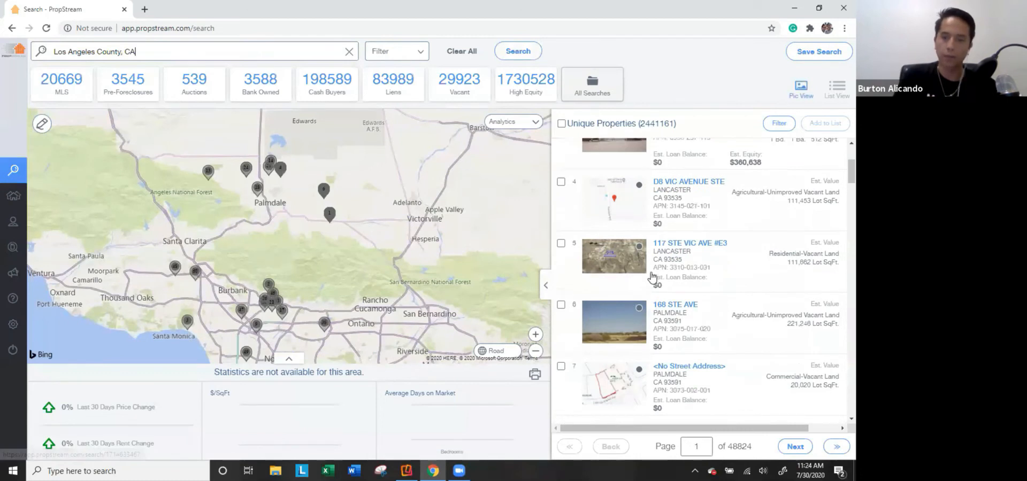
pyautogui.click(609, 160)
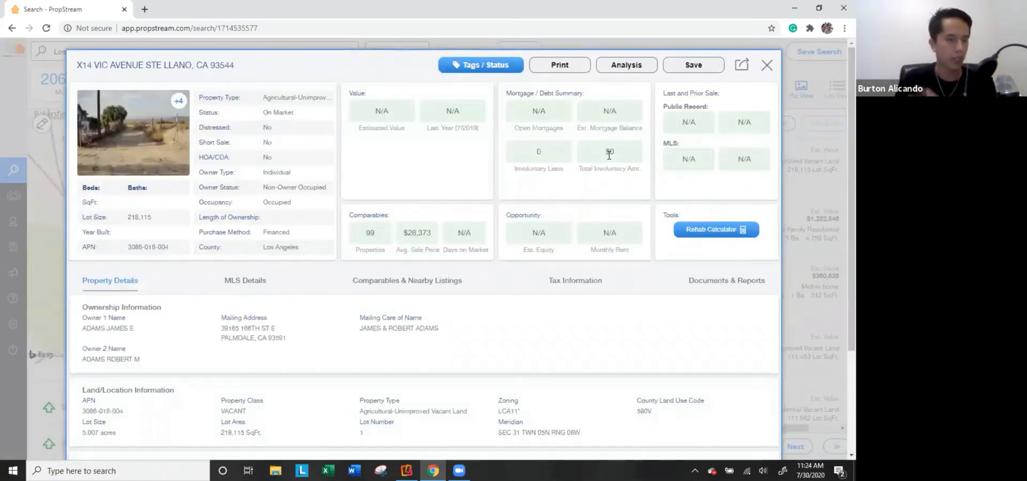
# Review the first property's MLS details, comparables (MLS, then Both) and tax information, then close it.
pyautogui.scroll(-3, 155, 310)
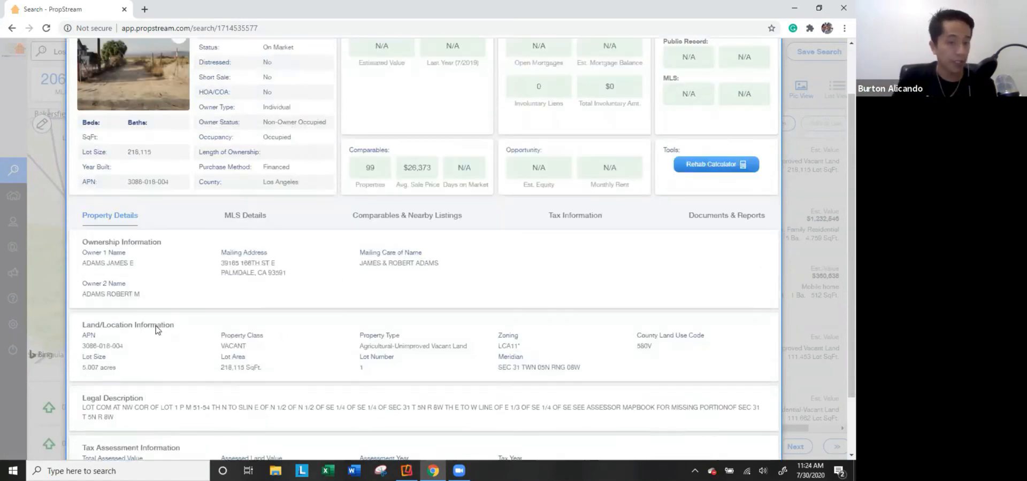
pyautogui.click(241, 149)
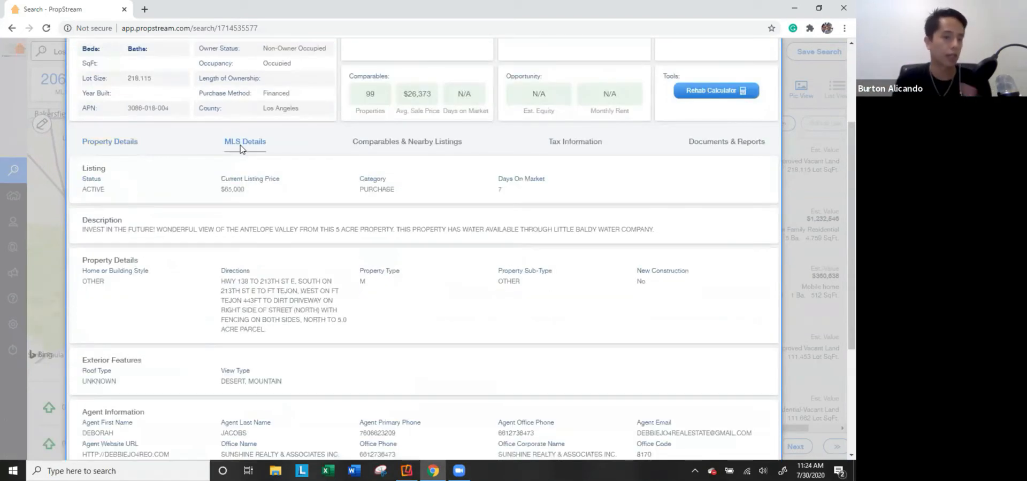
pyautogui.click(410, 146)
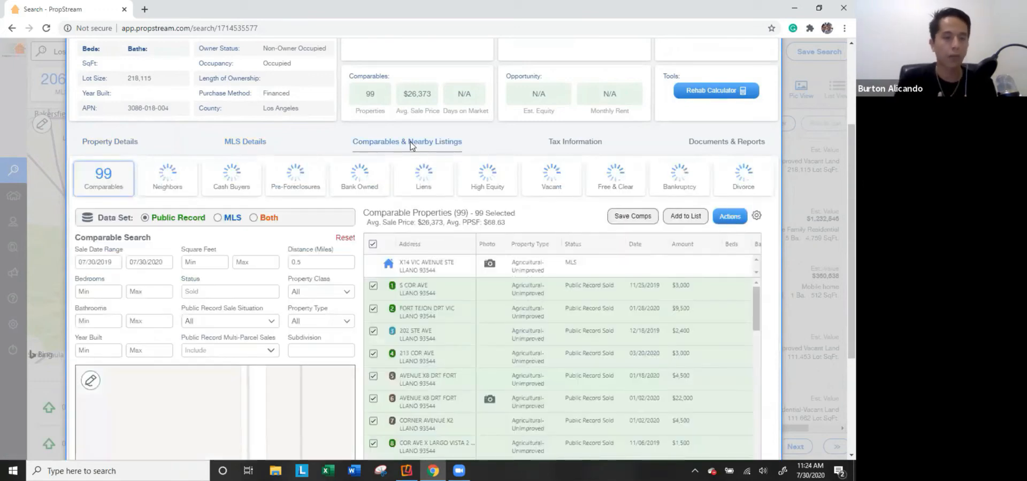
pyautogui.click(218, 218)
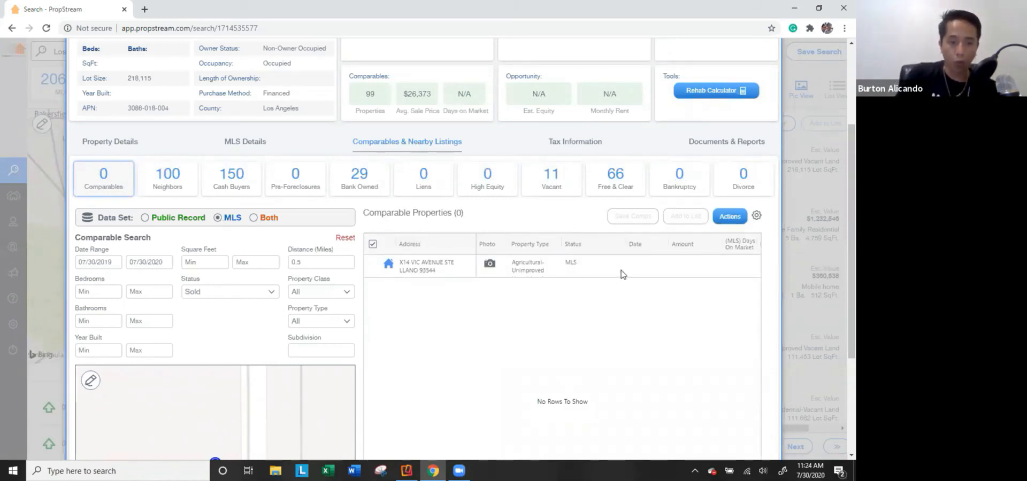
pyautogui.click(265, 218)
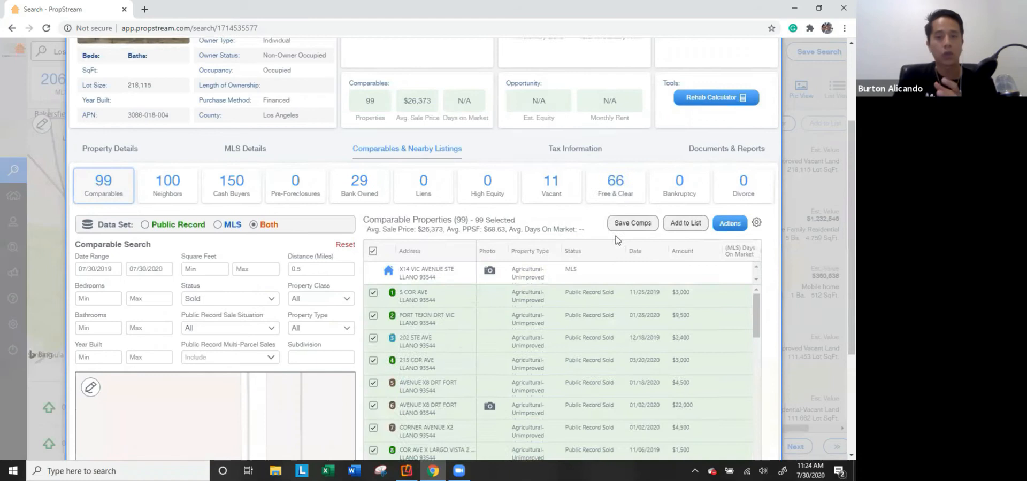
pyautogui.scroll(3, 588, 267)
pyautogui.click(589, 281)
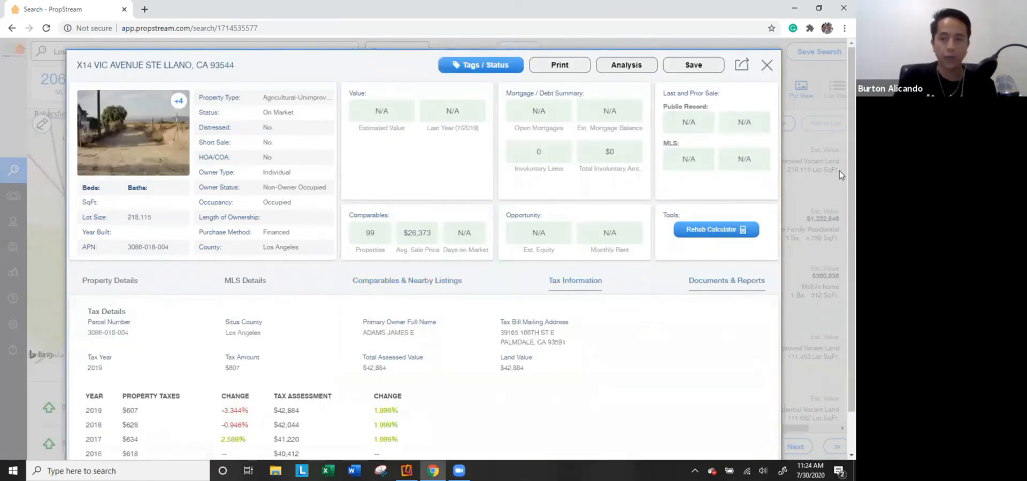
pyautogui.click(820, 165)
pyautogui.scroll(-1, 612, 187)
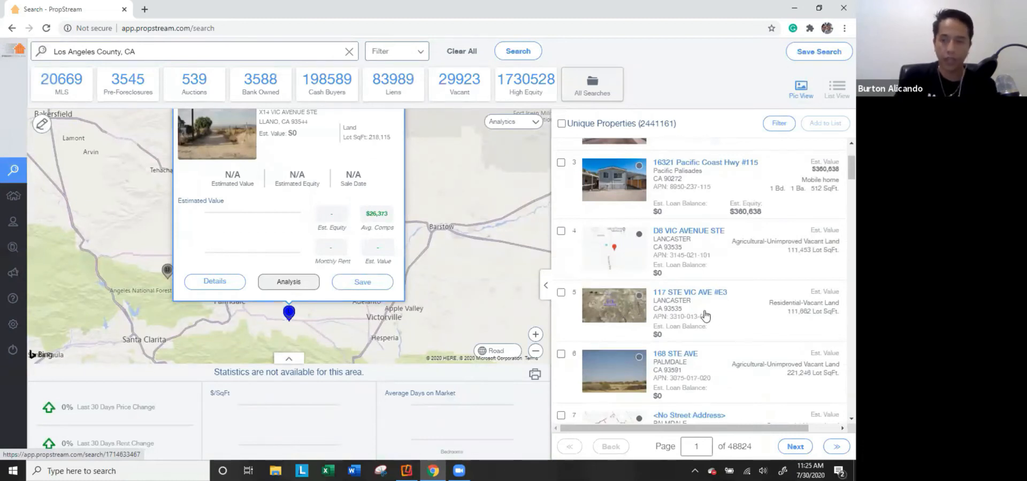
pyautogui.click(615, 309)
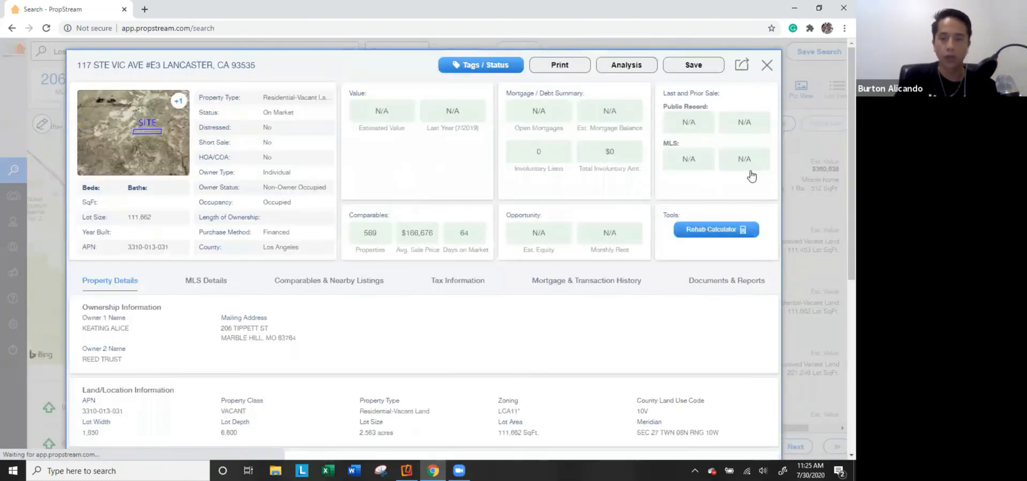
pyautogui.click(767, 65)
pyautogui.click(613, 181)
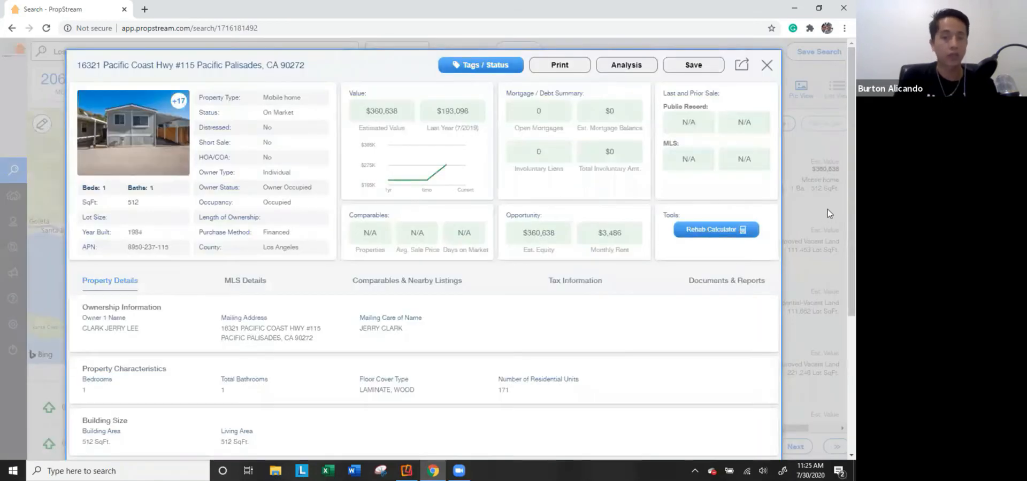
pyautogui.click(826, 209)
pyautogui.scroll(-8, 588, 268)
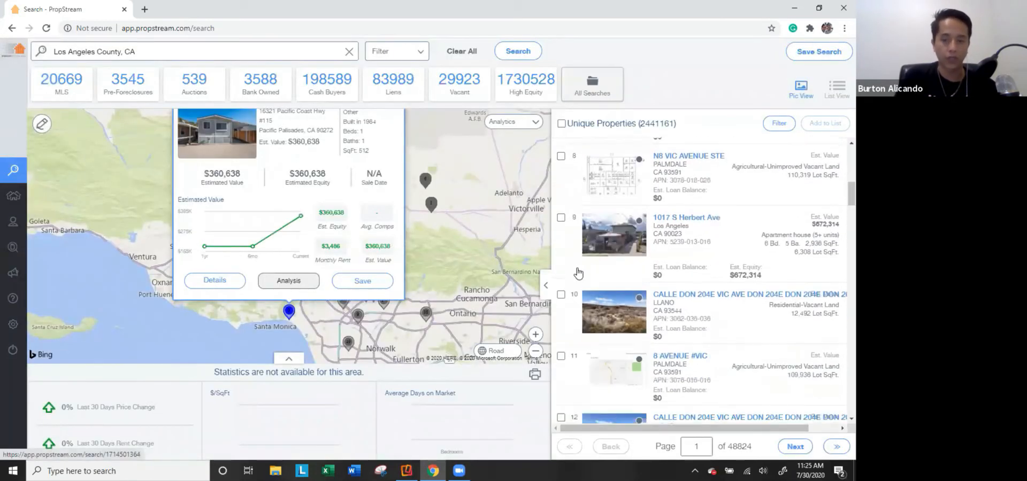
# Highlight the 2441161 unique properties count, then filter results to the 20669 MLS listings.
pyautogui.scroll(-2, 578, 274)
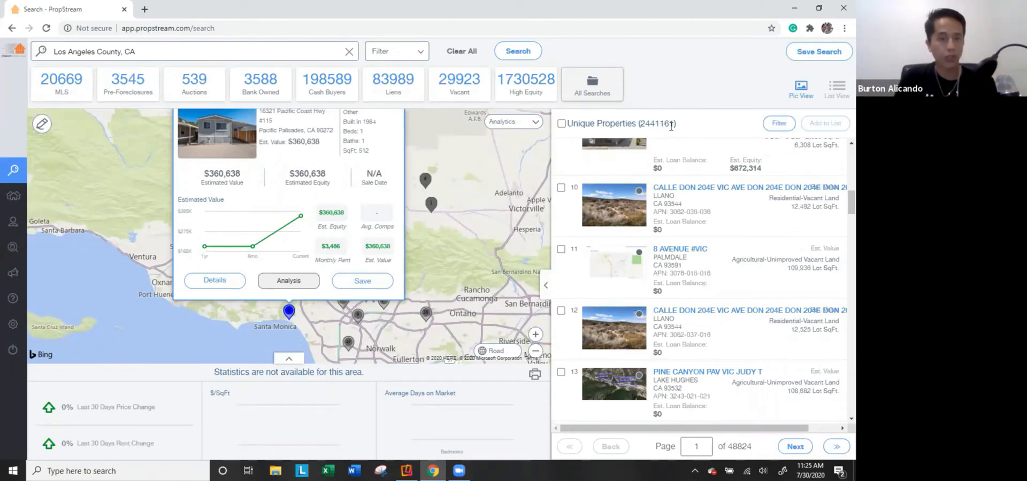
pyautogui.moveTo(672, 124); pyautogui.dragTo(639, 119)
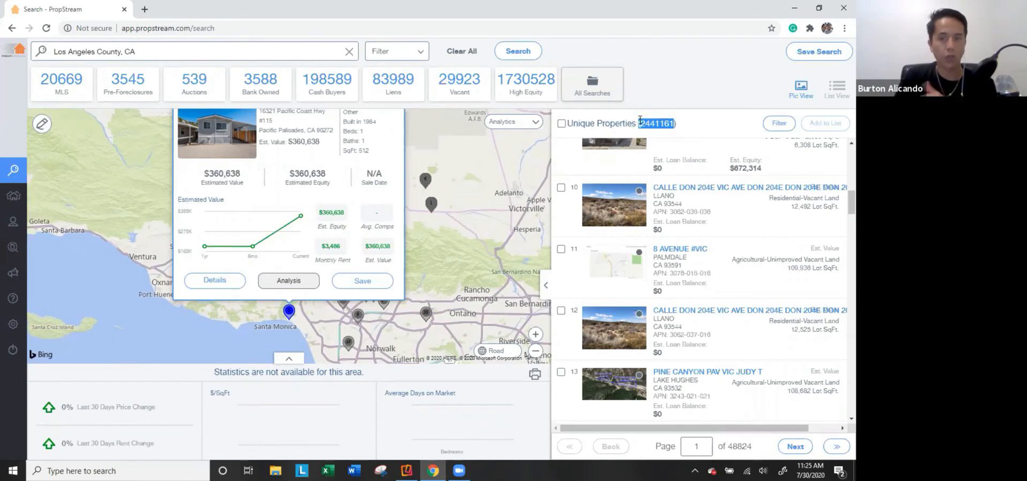
pyautogui.click(61, 90)
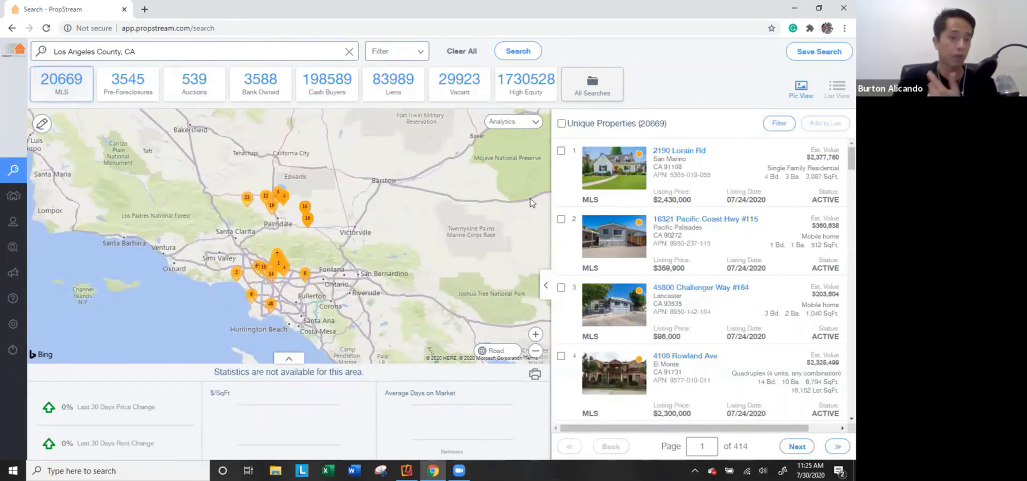
pyautogui.click(620, 183)
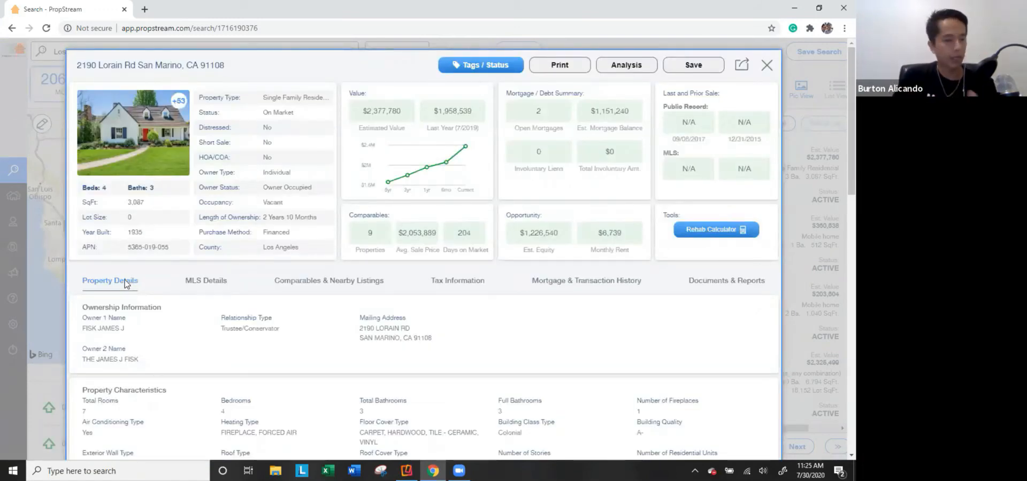
pyautogui.click(211, 282)
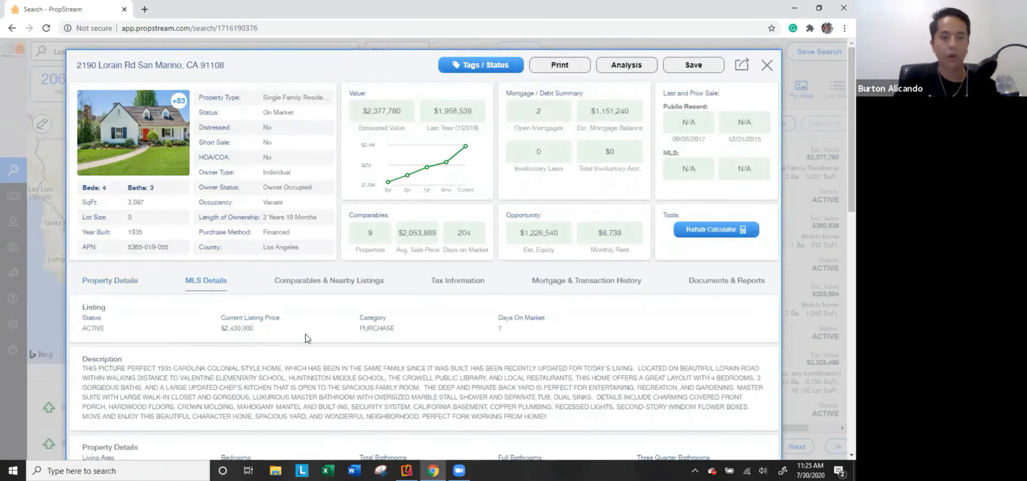
pyautogui.scroll(-3, 309, 339)
pyautogui.moveTo(568, 247); pyautogui.dragTo(163, 217)
# Scroll through the MLS details, then open the property's photo gallery.
pyautogui.scroll(-1, 250, 262)
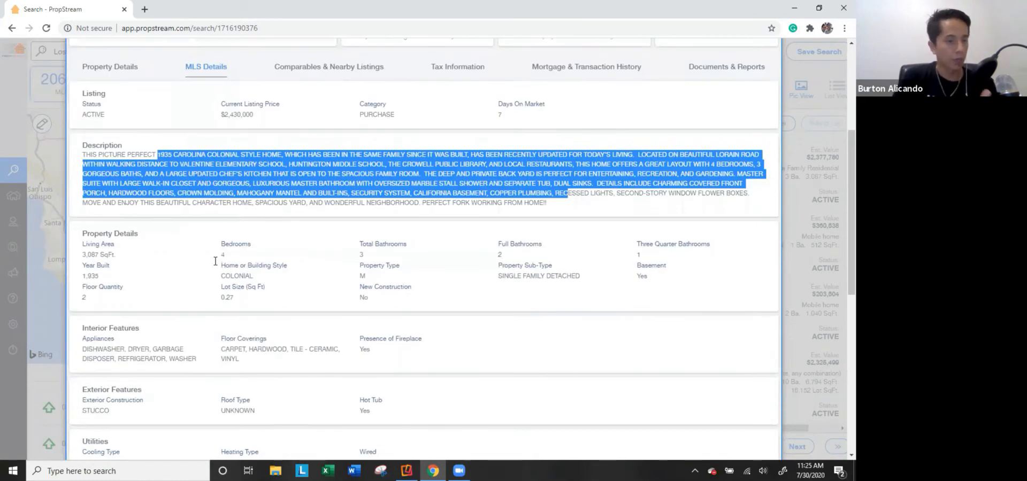
pyautogui.scroll(-2, 251, 297)
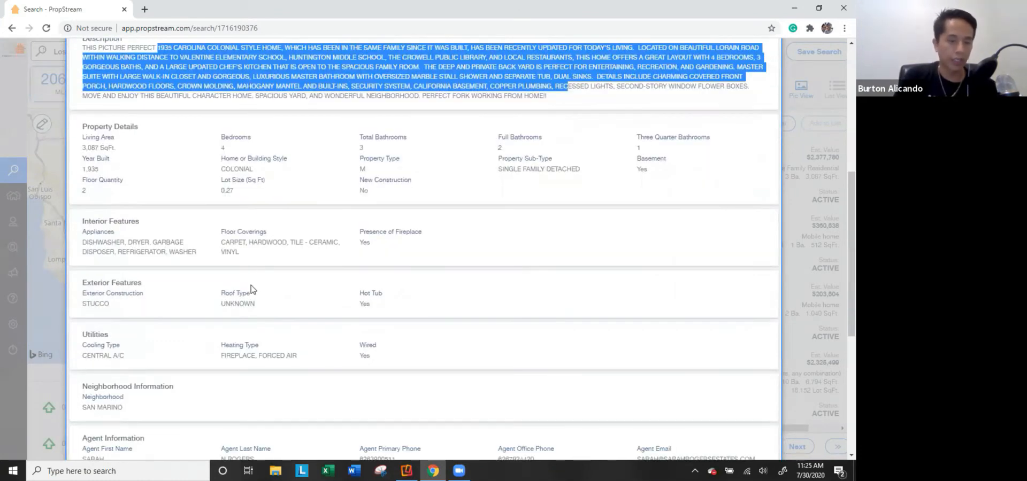
pyautogui.scroll(-4, 217, 294)
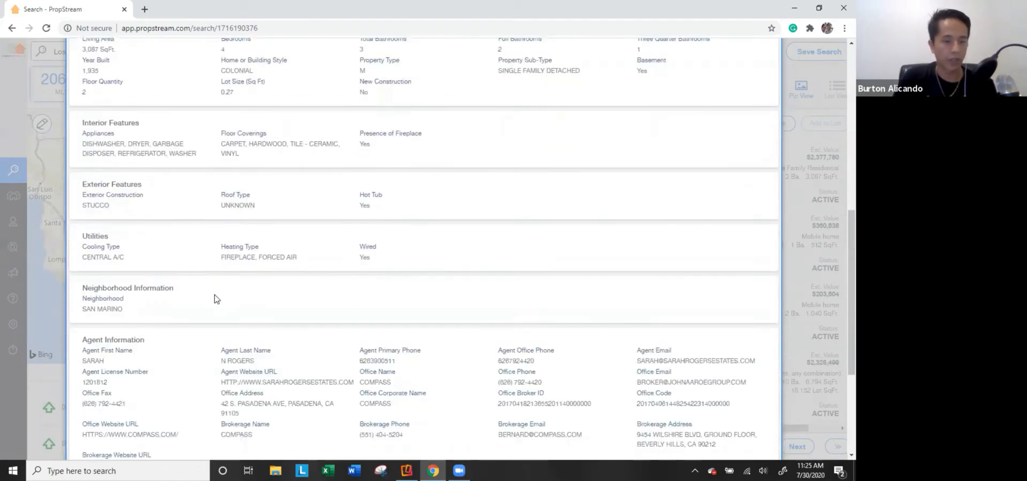
pyautogui.scroll(-2, 239, 306)
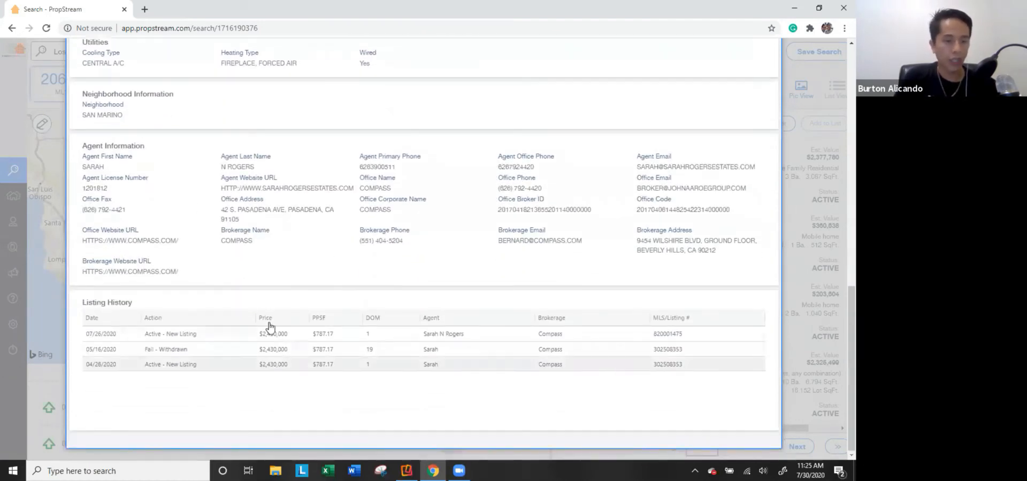
pyautogui.scroll(8, 324, 230)
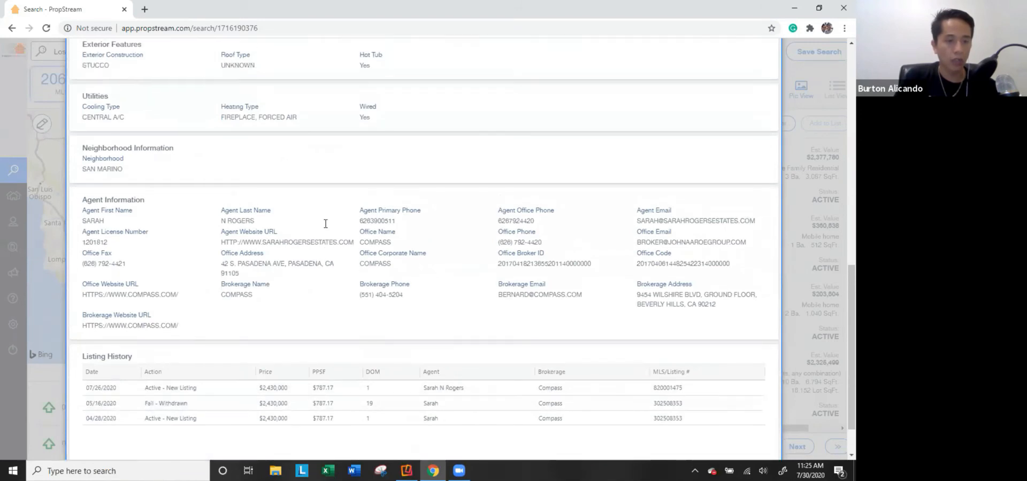
pyautogui.scroll(3, 215, 194)
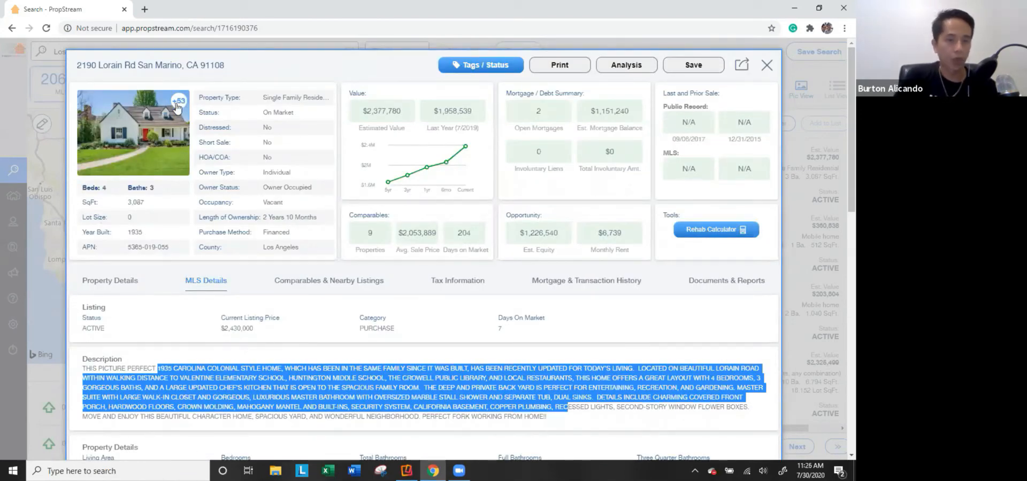
pyautogui.click(138, 148)
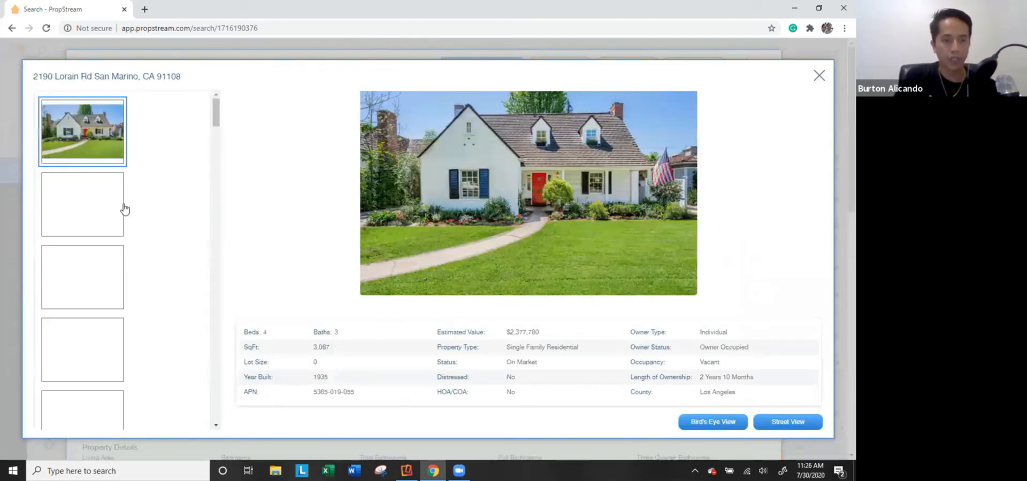
# Browse the living room, dining room, sofa and green dining room photos.
pyautogui.scroll(-4, 107, 246)
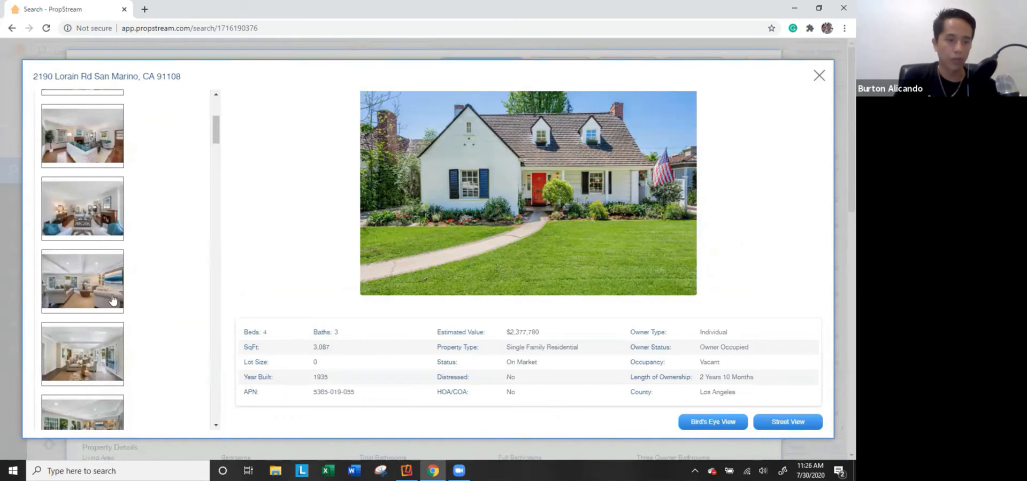
pyautogui.click(114, 301)
pyautogui.scroll(-2, 114, 317)
pyautogui.click(112, 323)
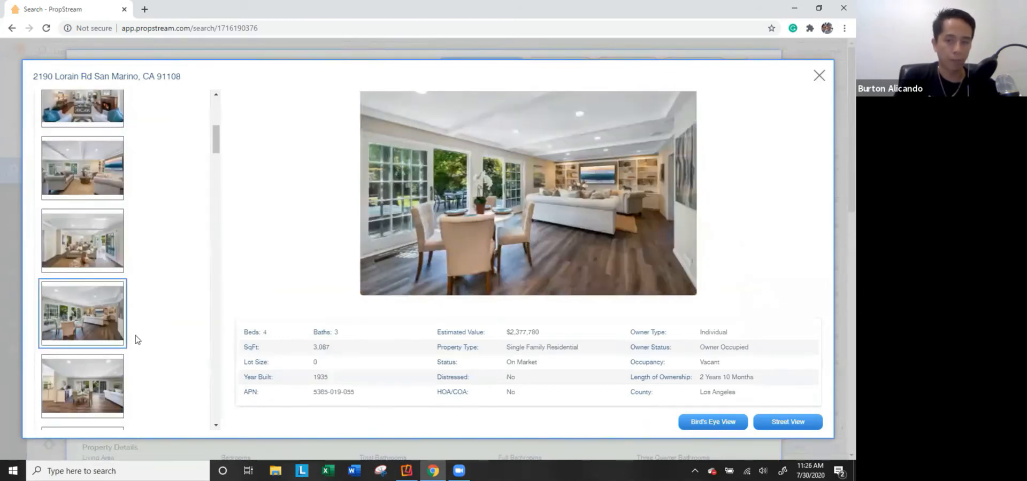
pyautogui.scroll(-4, 107, 299)
pyautogui.click(93, 265)
pyautogui.click(94, 327)
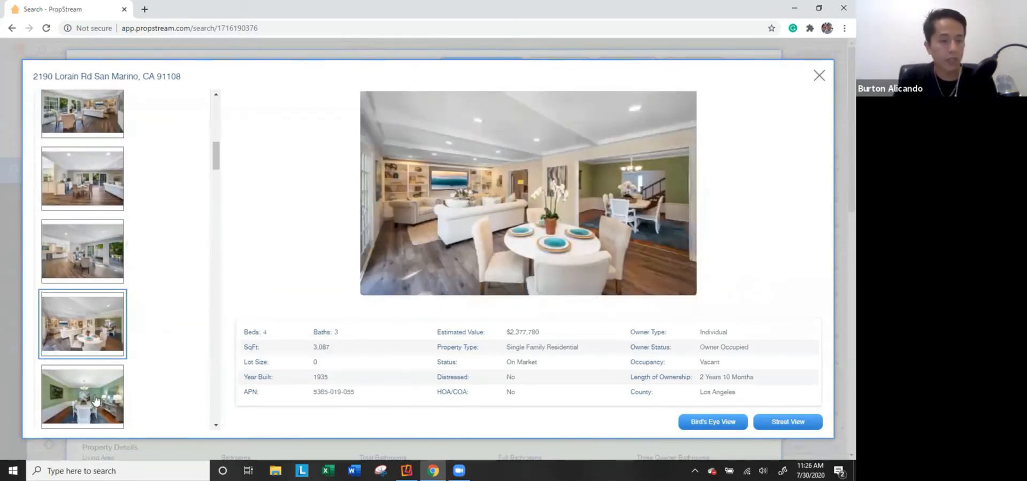
pyautogui.click(95, 400)
# View the console, mirror and kitchen photos, then close the gallery.
pyautogui.scroll(-2, 137, 305)
pyautogui.click(86, 365)
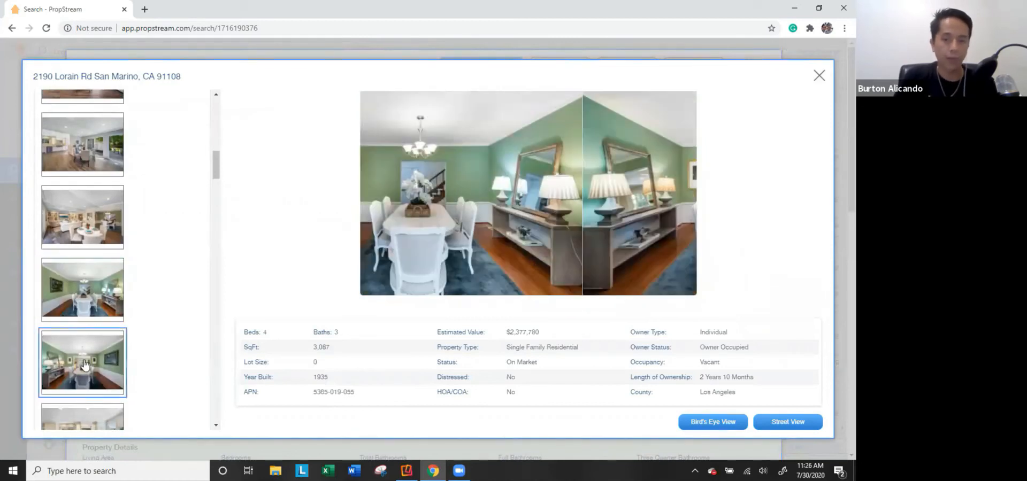
pyautogui.scroll(-2, 167, 327)
pyautogui.click(92, 338)
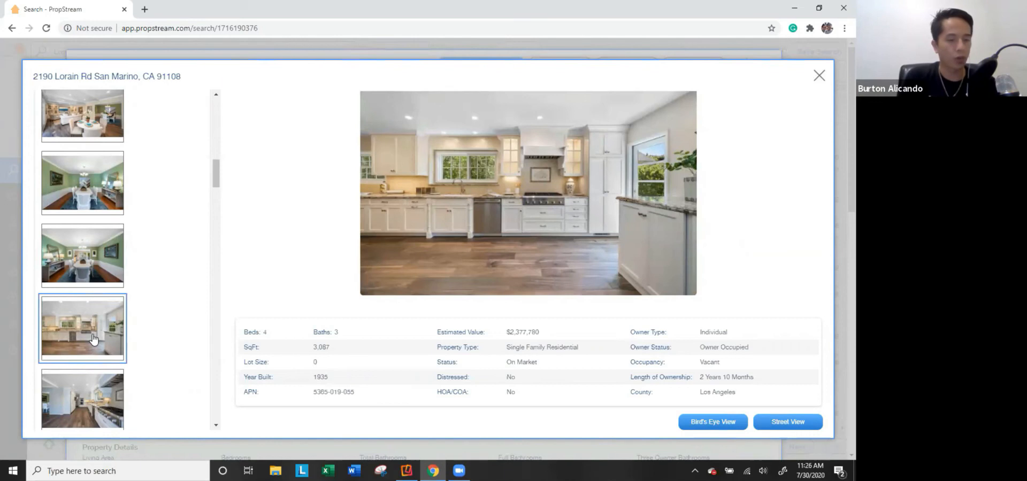
pyautogui.scroll(-2, 93, 340)
pyautogui.click(88, 293)
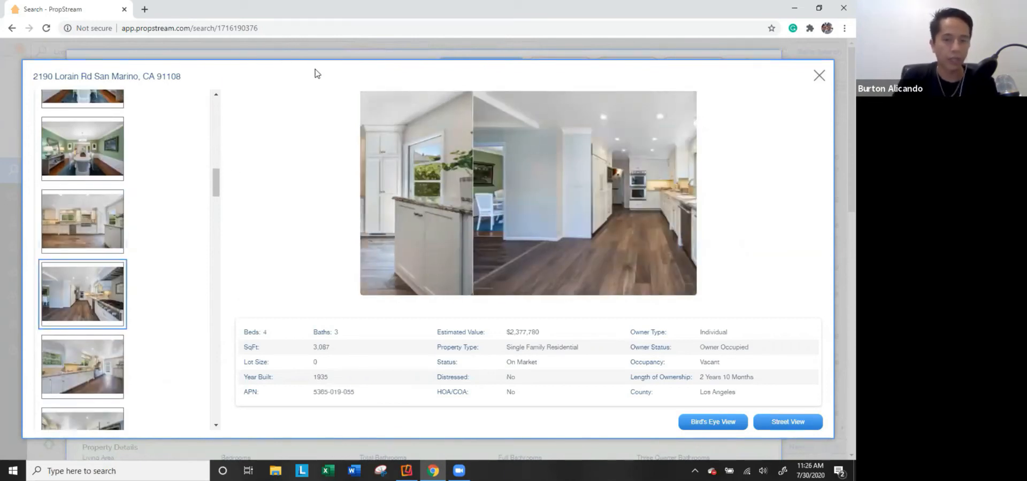
pyautogui.click(817, 79)
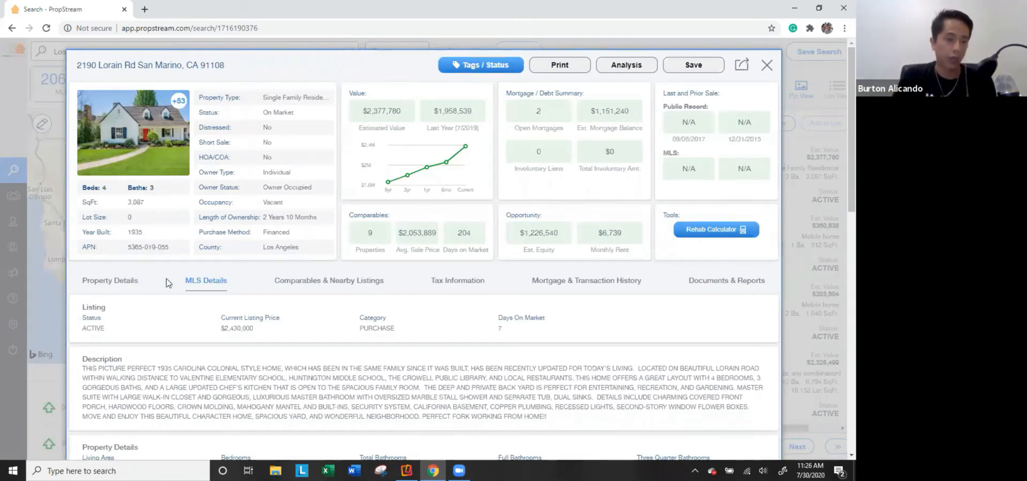
# Review the Property Details tab's ownership and characteristics information.
pyautogui.click(136, 280)
pyautogui.scroll(-7, 138, 325)
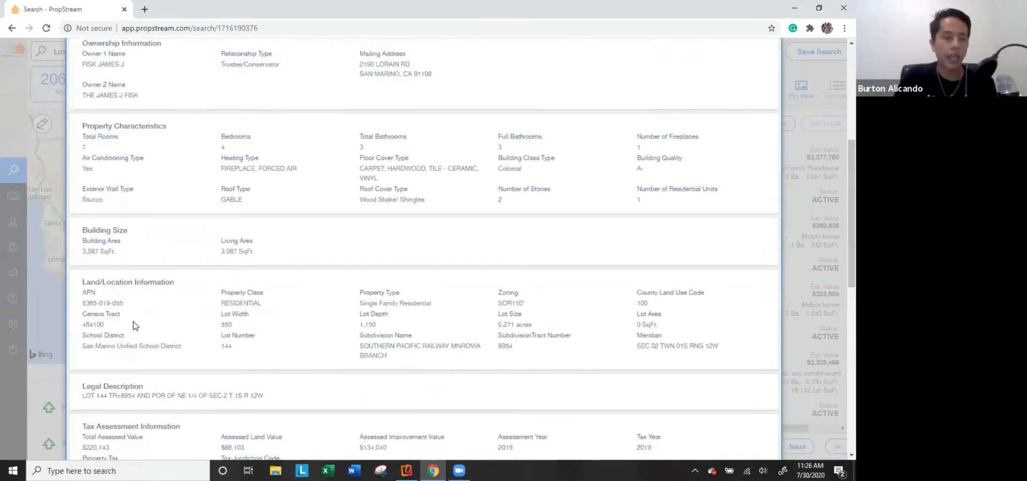
pyautogui.scroll(4, 126, 289)
pyautogui.scroll(2, 126, 289)
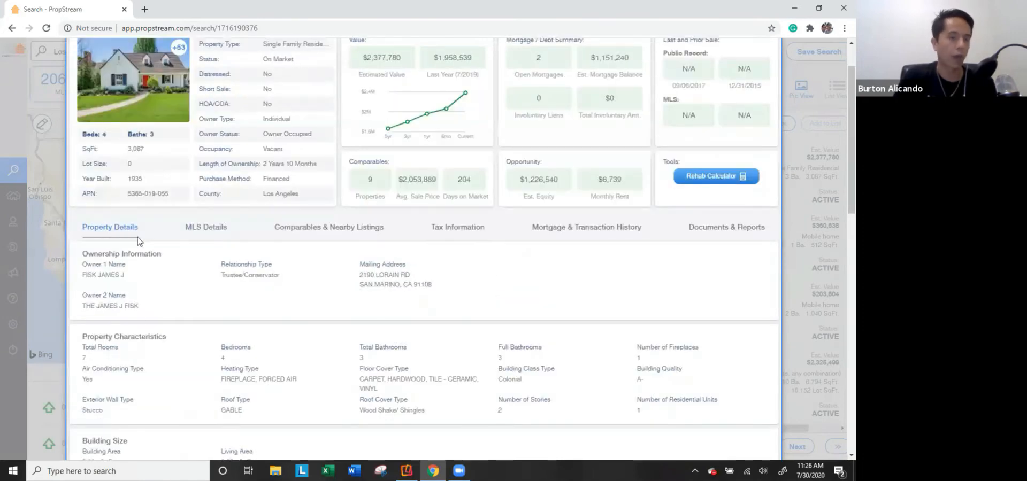
# Check MLS Details, Tax Information and Mortgage & Transaction History, then close the property.
pyautogui.click(205, 228)
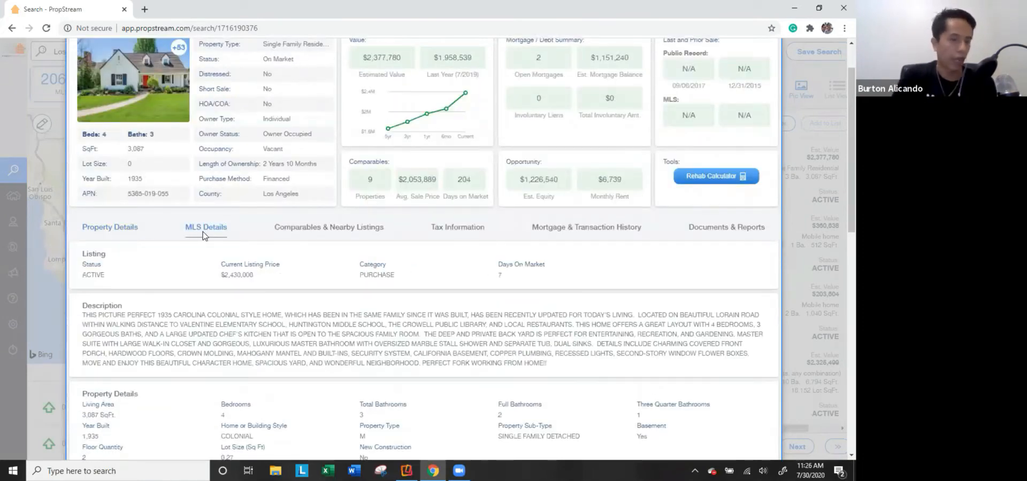
pyautogui.click(467, 231)
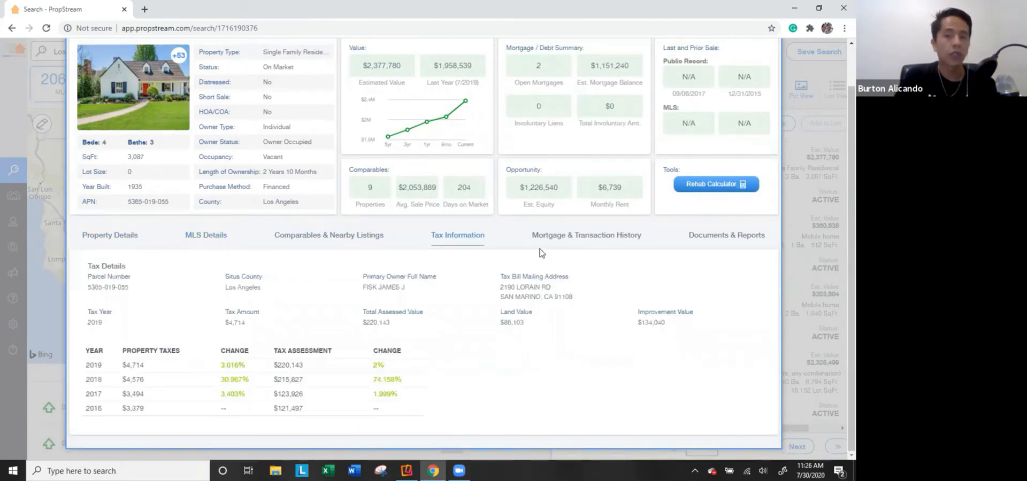
pyautogui.click(584, 236)
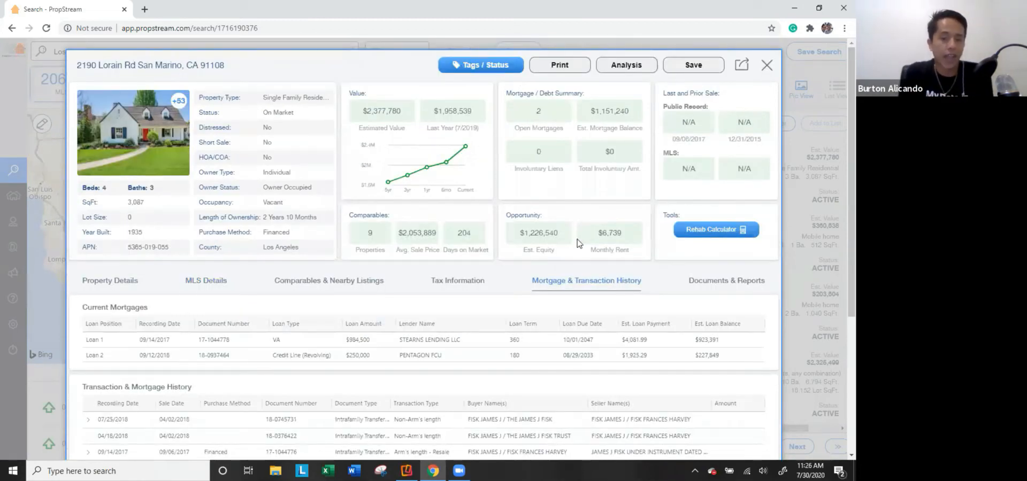
pyautogui.scroll(-1, 238, 292)
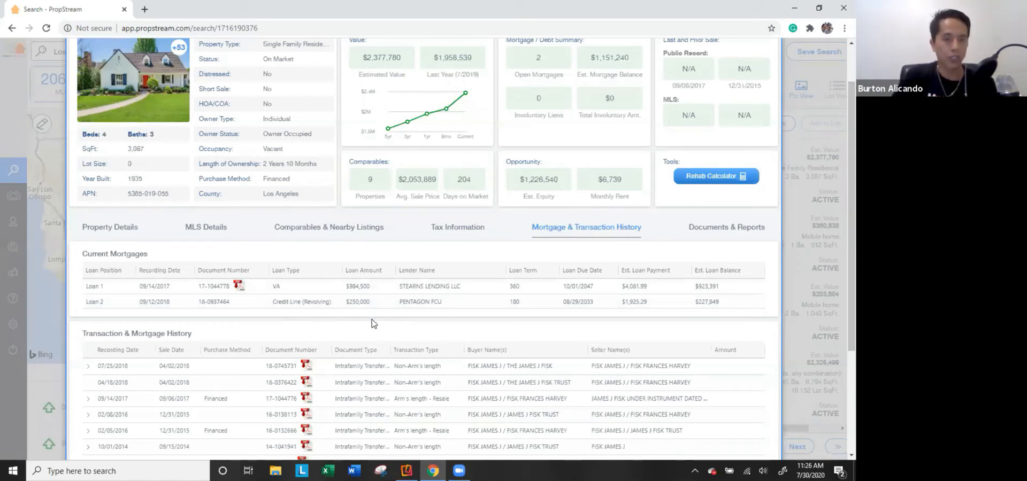
pyautogui.scroll(1, 402, 329)
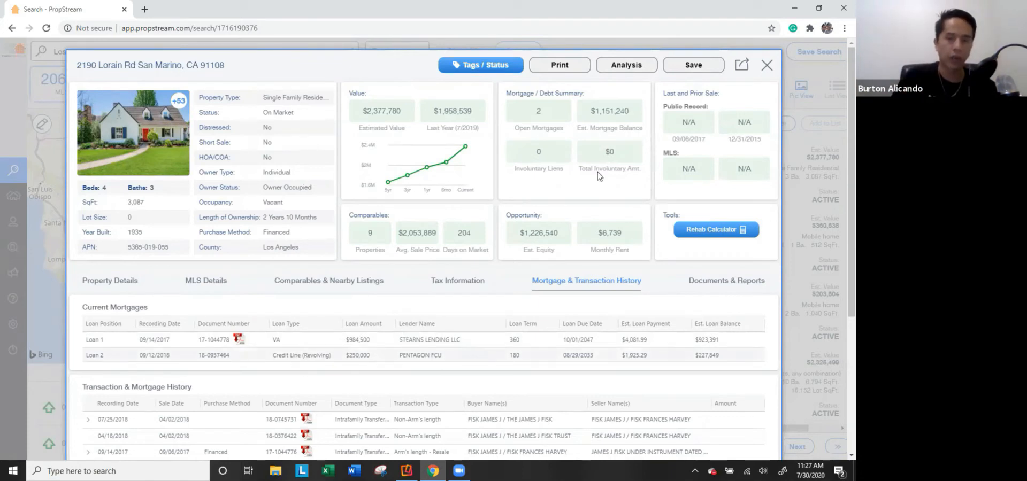
pyautogui.click(767, 65)
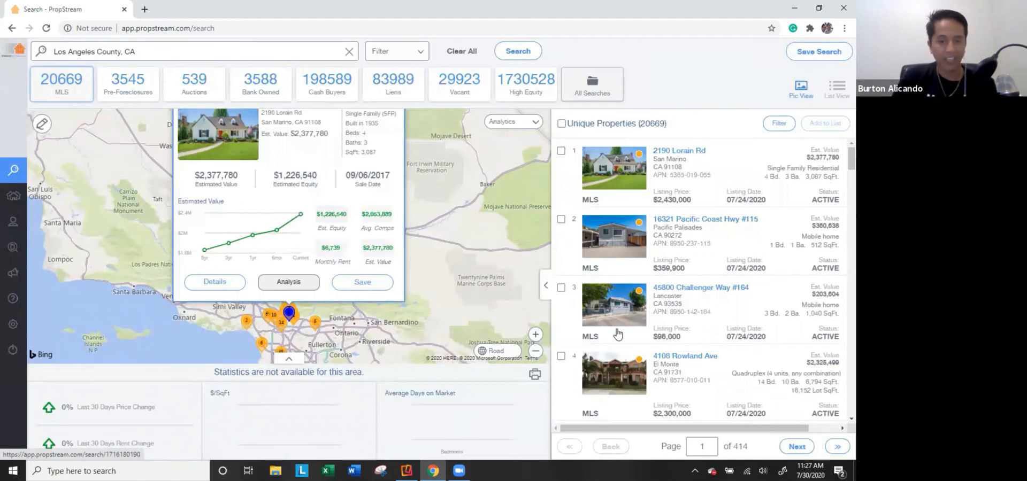
# Review the Lancaster mobile home's tax and MLS details, then list the 3545 pre-foreclosures.
pyautogui.click(621, 320)
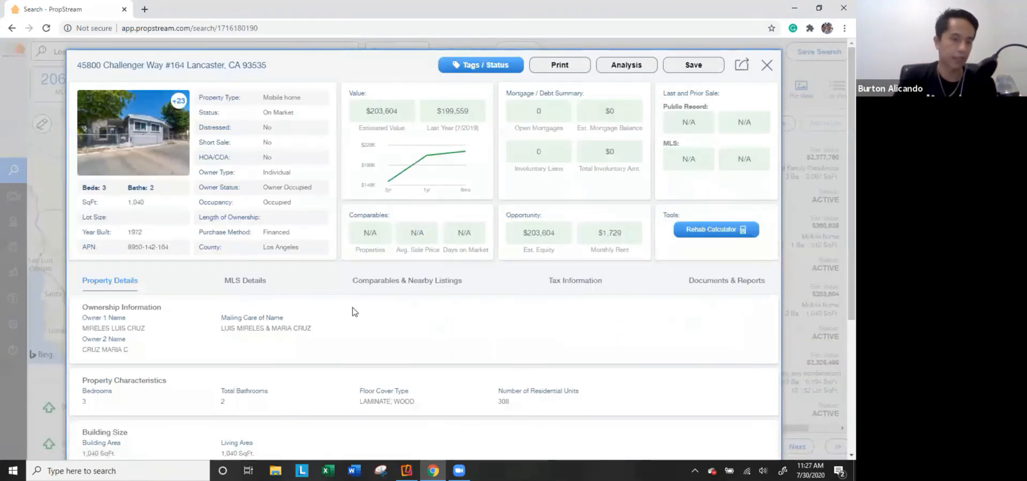
pyautogui.click(563, 280)
pyautogui.scroll(-1, 557, 268)
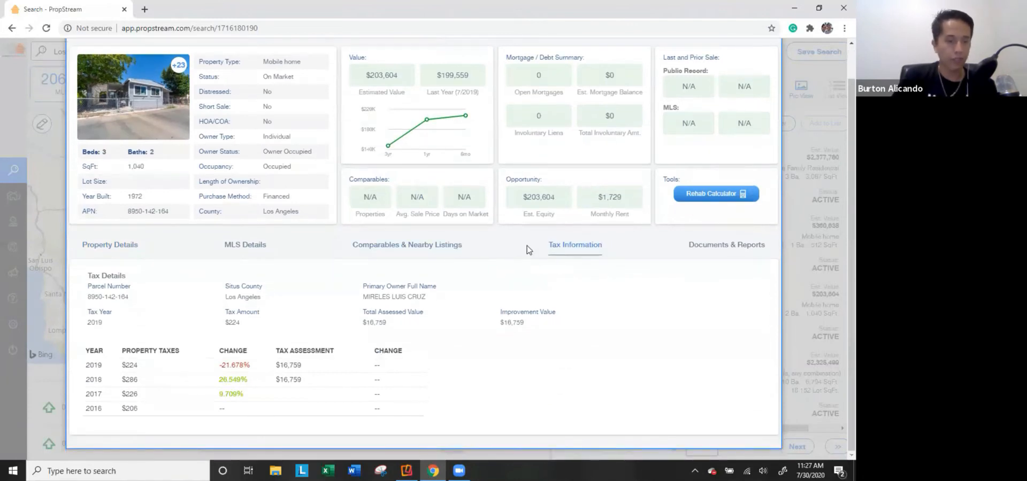
pyautogui.click(253, 253)
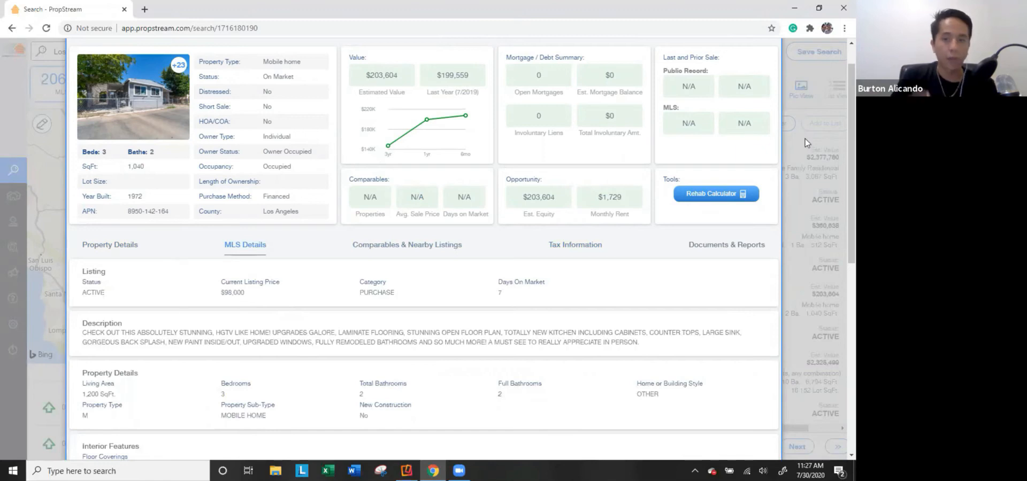
pyautogui.click(789, 182)
pyautogui.click(145, 86)
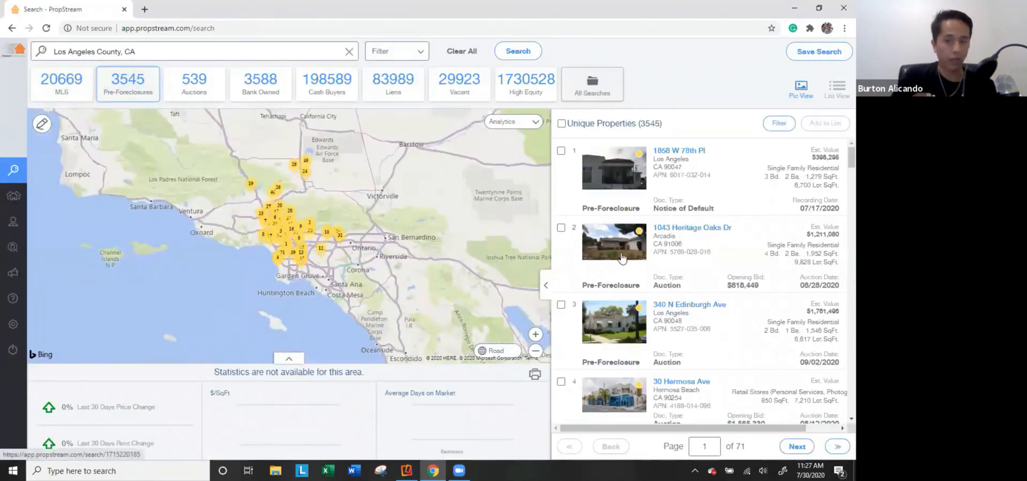
# Open the Arcadia property's Pre-Foreclosure Details and highlight its Off Market status.
pyautogui.click(628, 256)
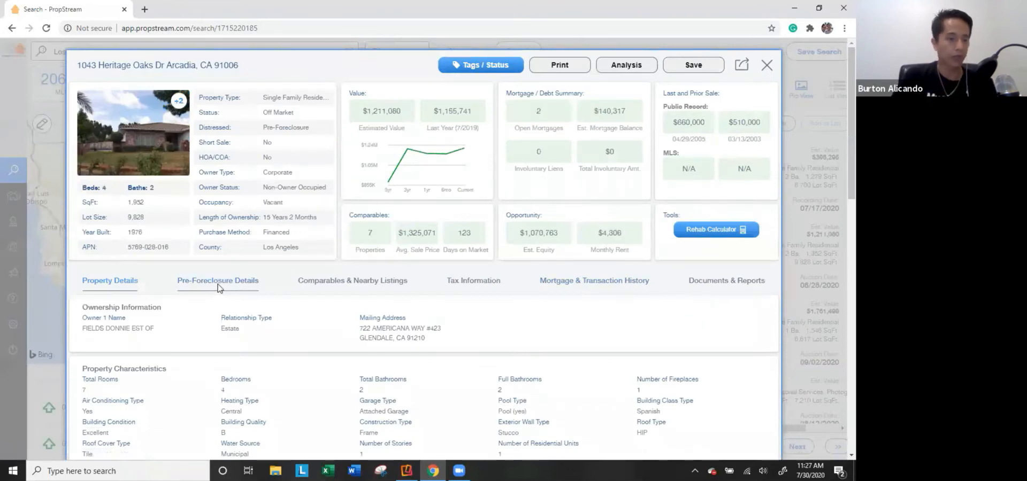
pyautogui.click(219, 287)
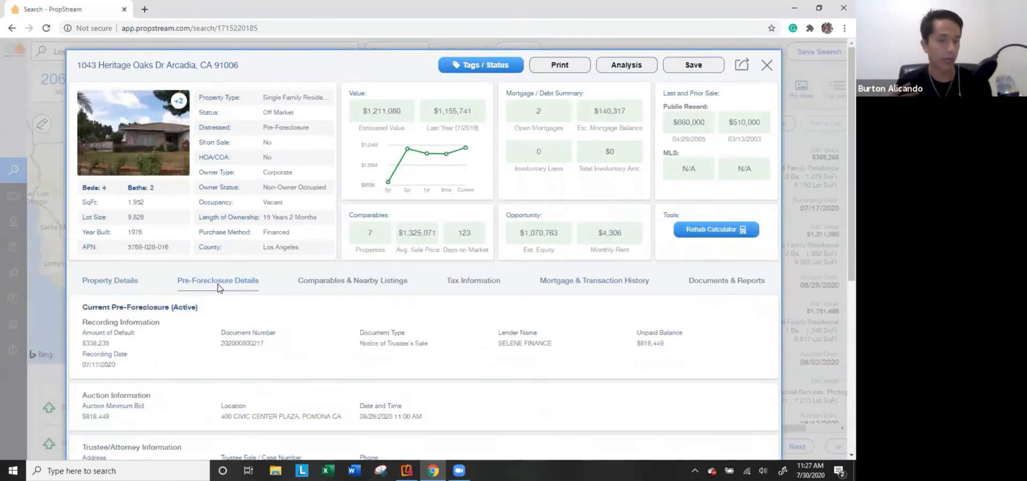
pyautogui.moveTo(317, 113); pyautogui.dragTo(264, 111)
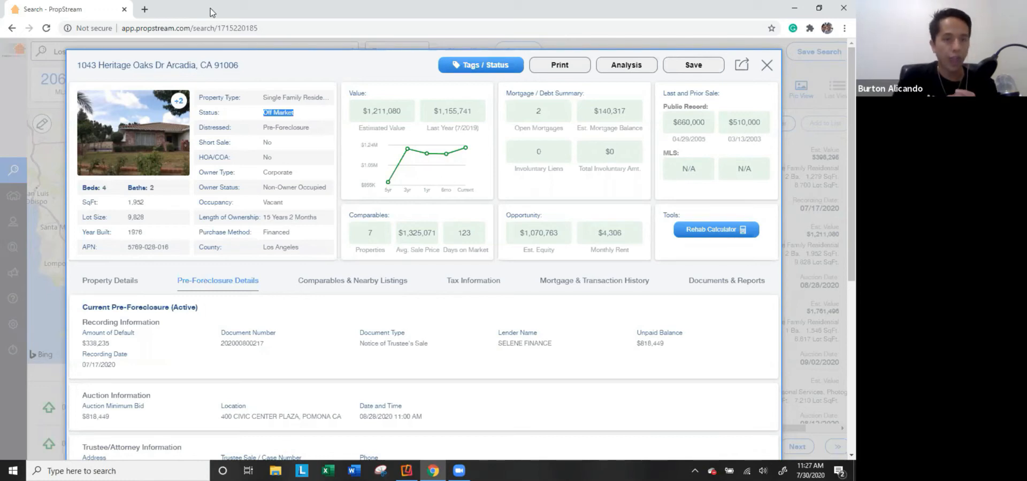
# Close the details and switch from the 539 auctions to the 3588 bank-owned properties.
pyautogui.click(33, 117)
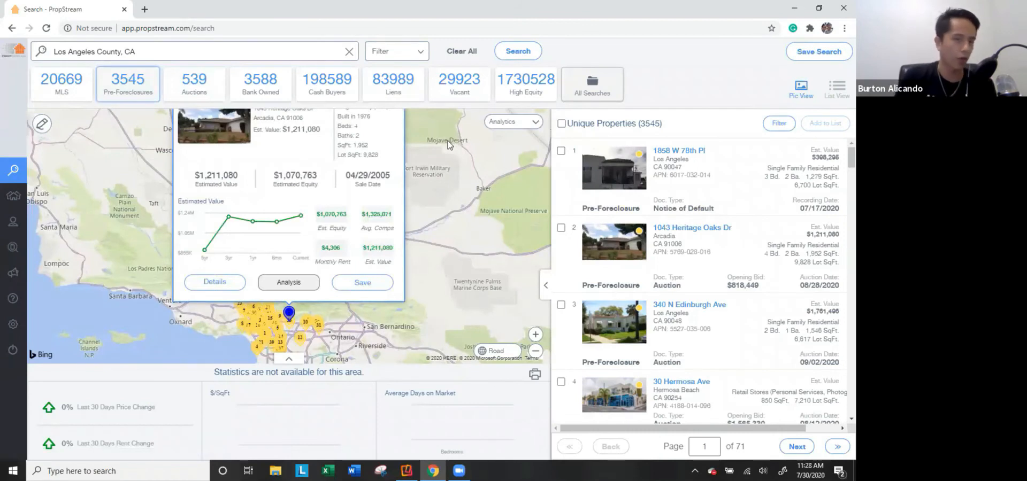
pyautogui.click(209, 92)
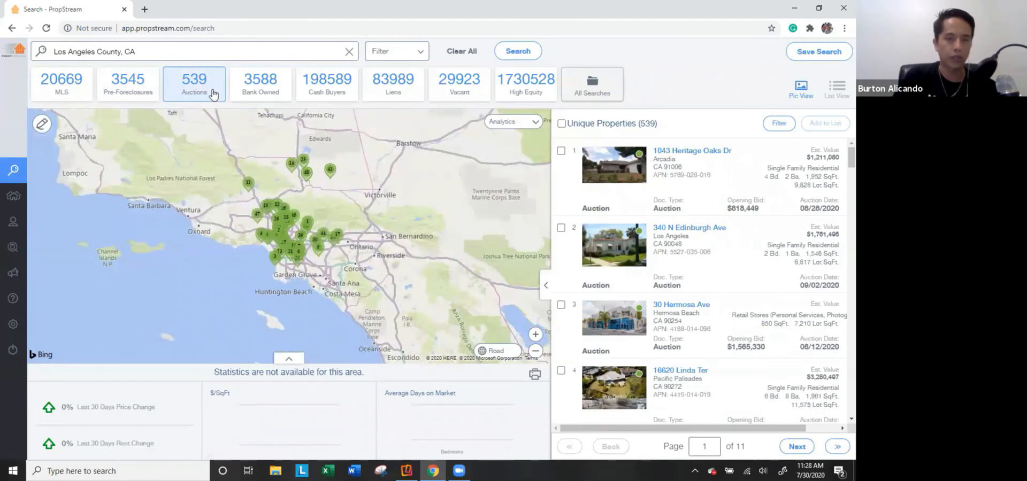
pyautogui.click(251, 87)
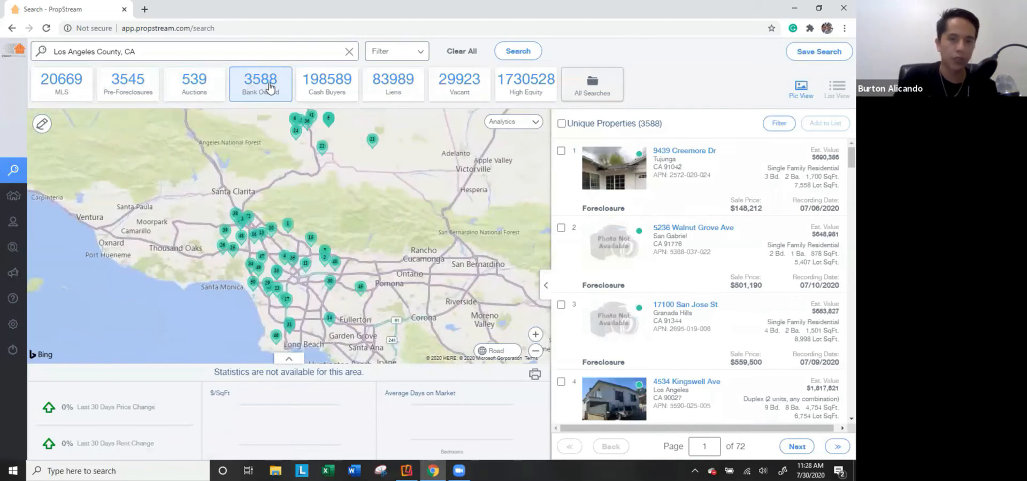
# Show the 198589 Cash Buyers properties and open the Calabasas Calle Altamira listing's details.
pyautogui.click(326, 89)
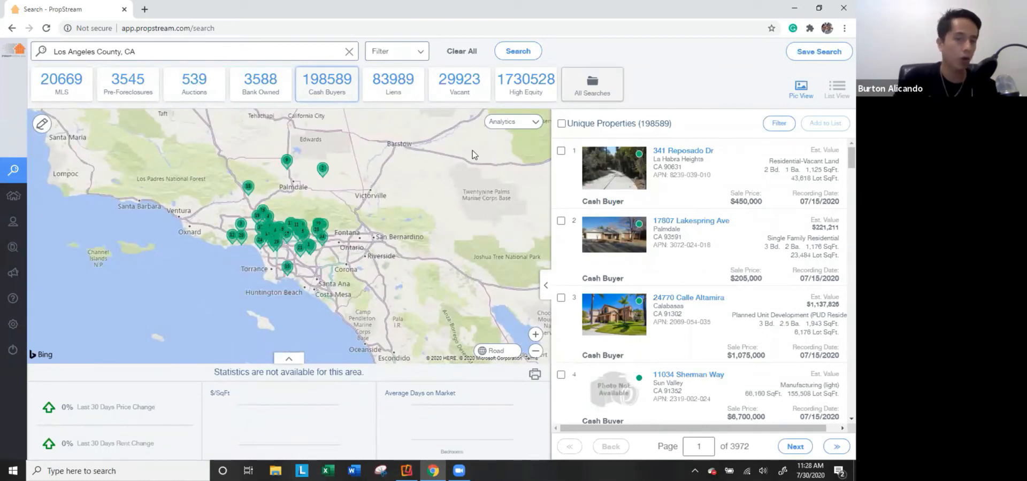
pyautogui.click(626, 322)
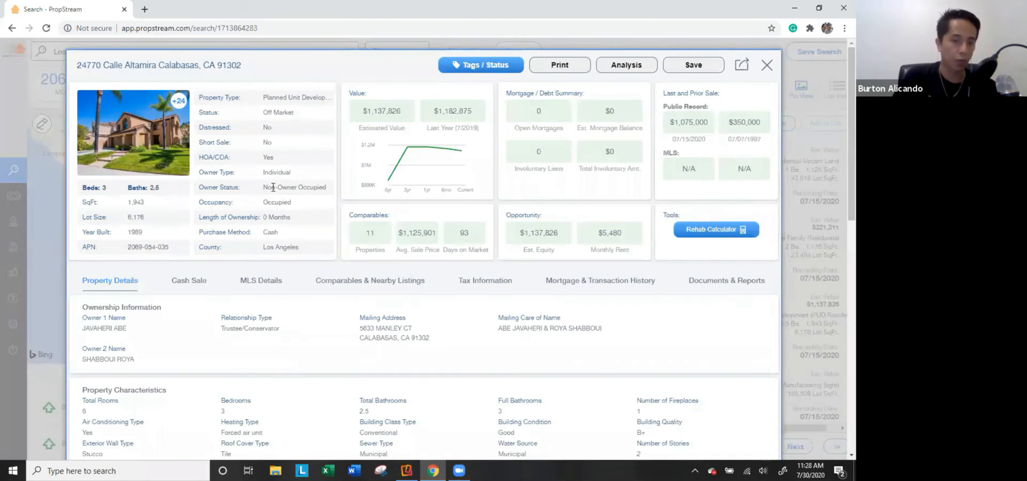
# Review the Non-Owner Occupied status, $1,075,000 cash sale and buyer info, then close the details.
pyautogui.tripleClick(273, 187)
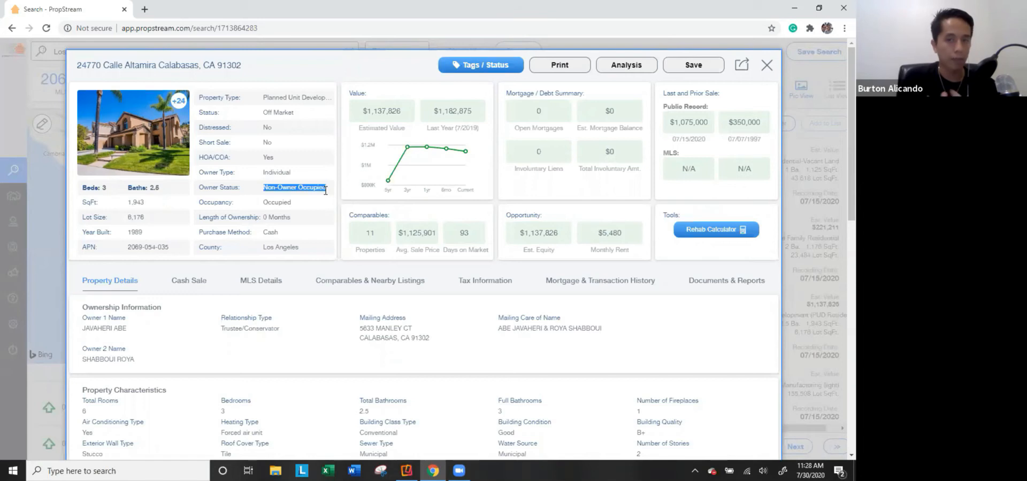
pyautogui.click(191, 288)
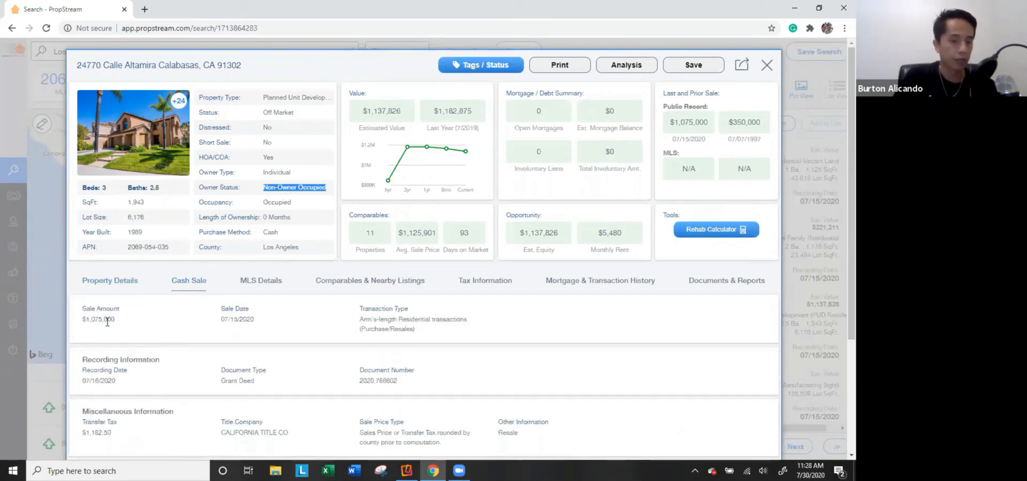
pyautogui.moveTo(116, 320); pyautogui.dragTo(84, 308)
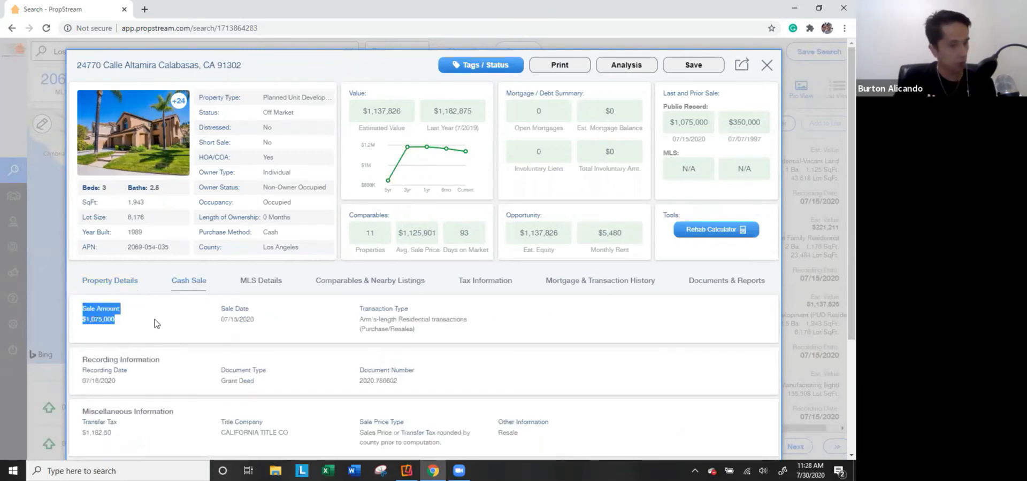
pyautogui.scroll(-3, 183, 383)
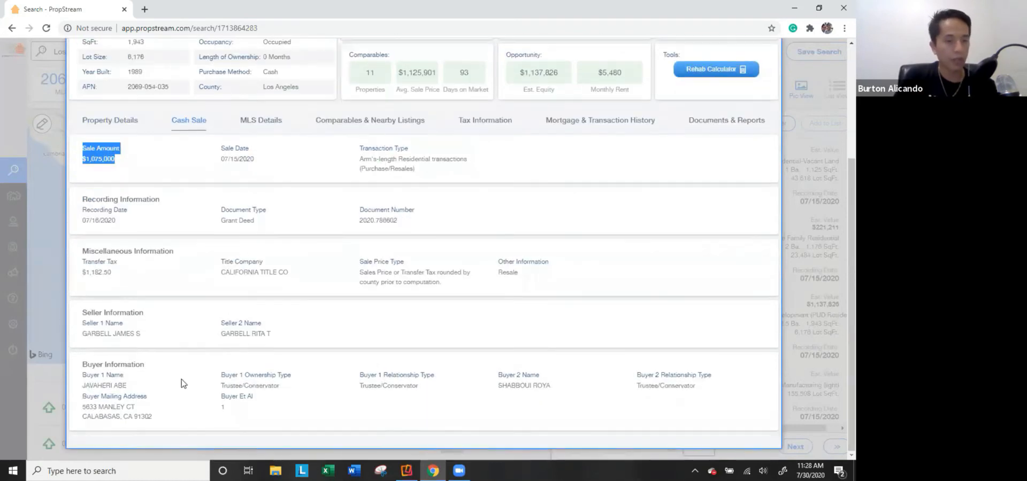
pyautogui.moveTo(163, 420); pyautogui.dragTo(91, 369)
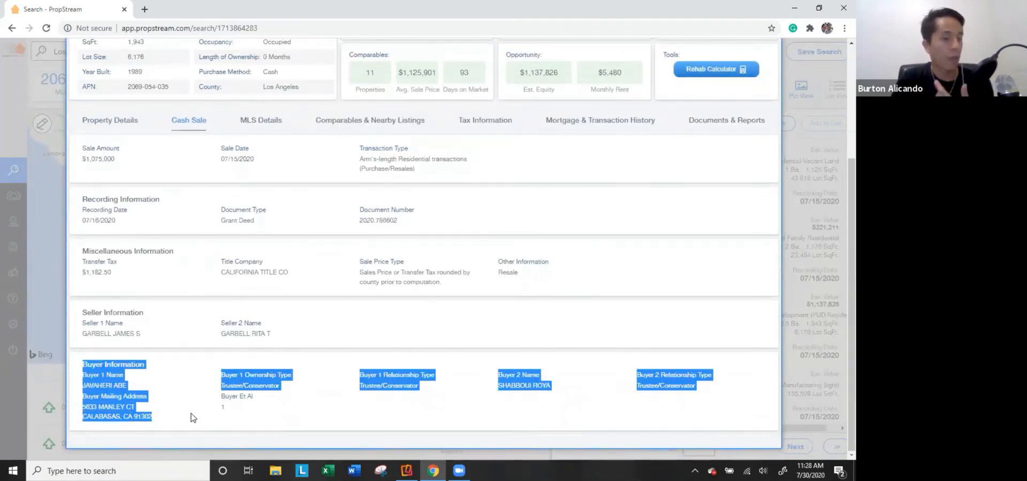
pyautogui.scroll(3, 239, 399)
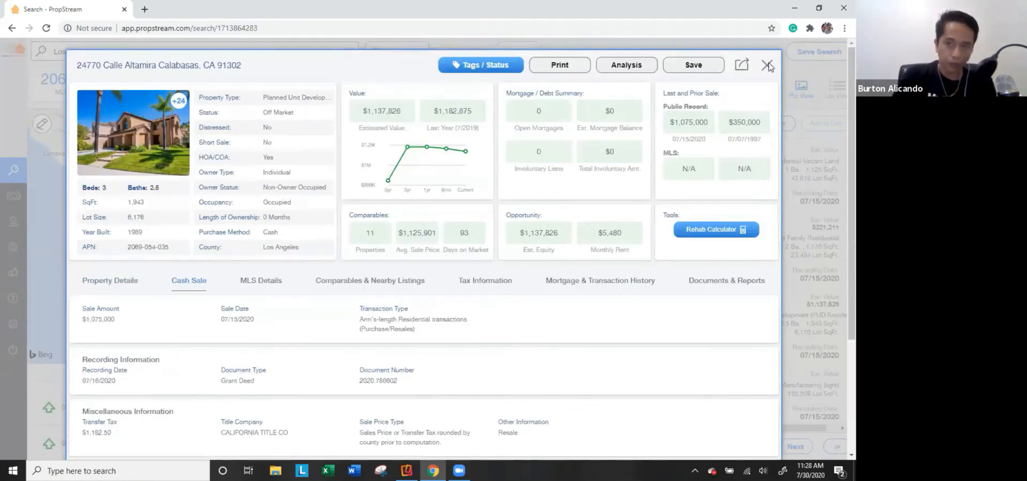
pyautogui.click(767, 65)
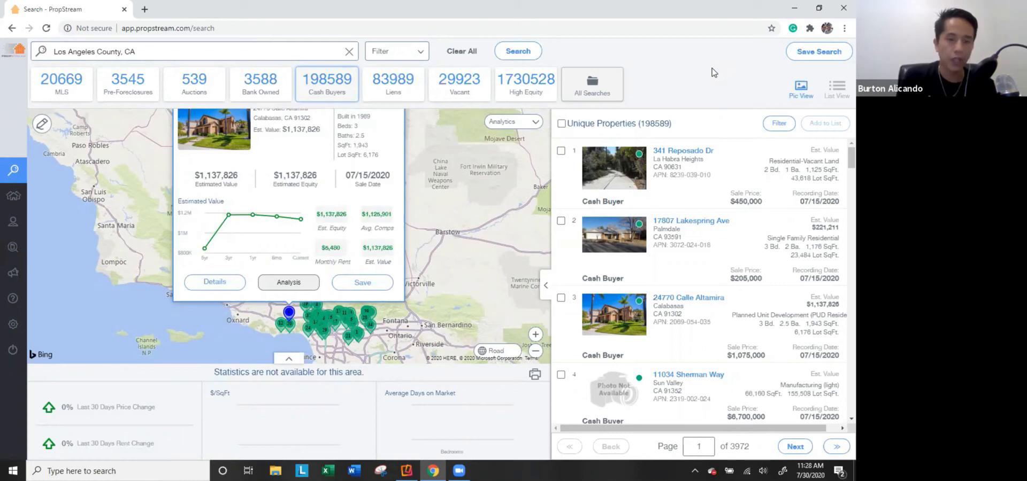
# Cycle through the 83989 Liens, 29923 Vacant and 1,730,528 High Equity lists for Los Angeles County.
pyautogui.click(379, 95)
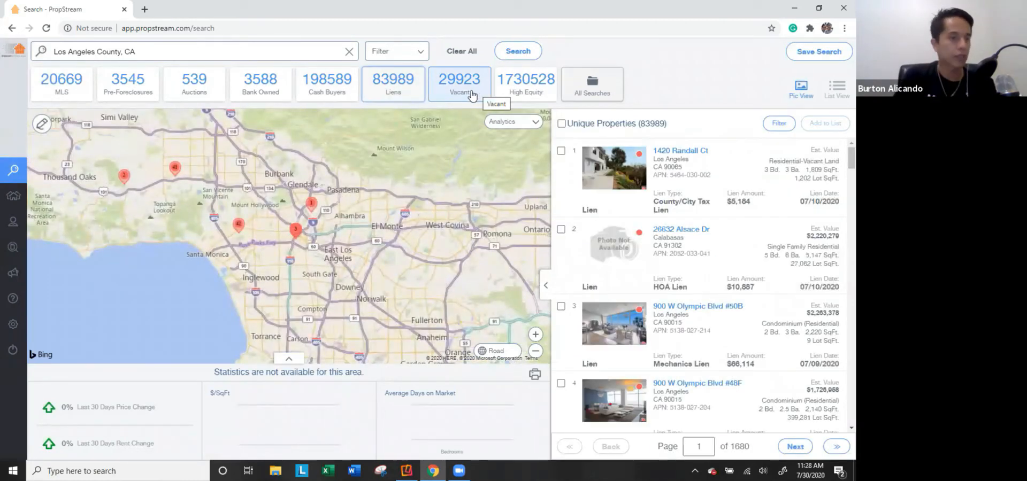
pyautogui.click(466, 96)
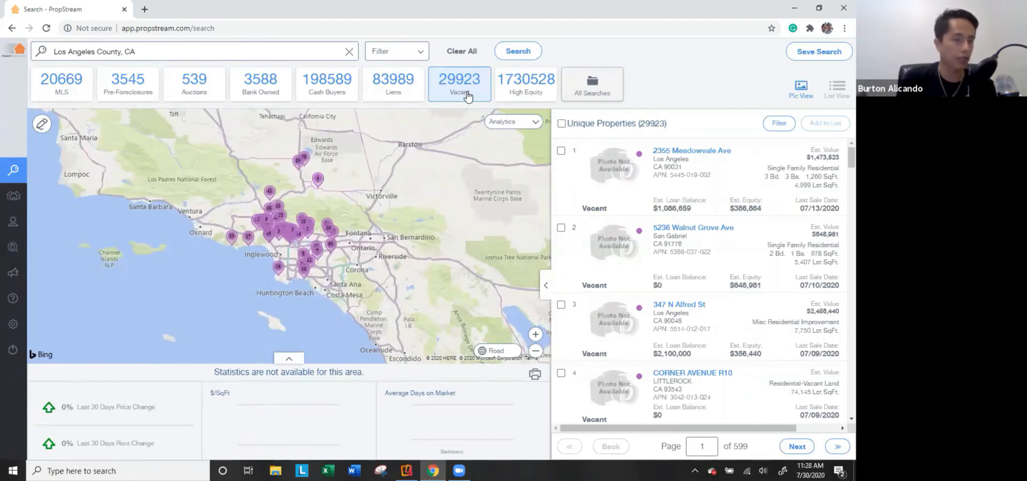
pyautogui.click(511, 84)
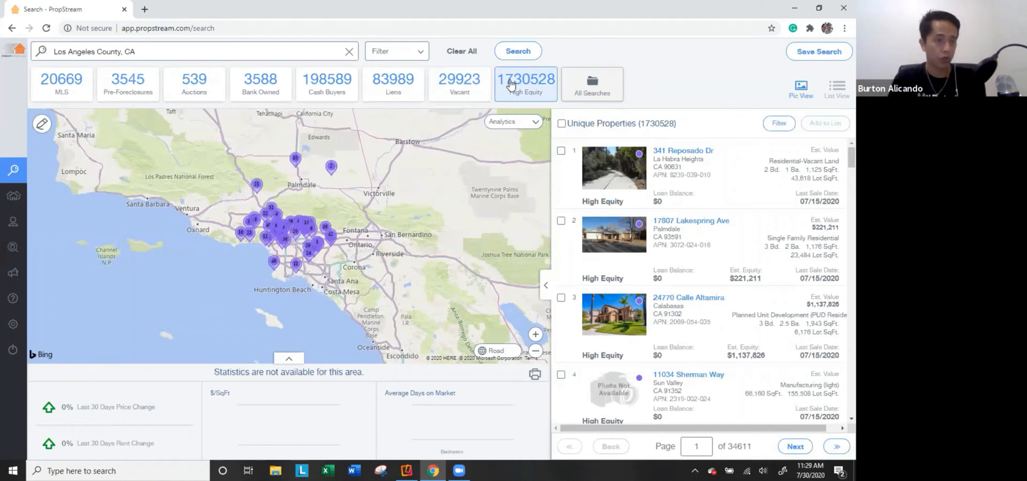
pyautogui.click(150, 56)
# Change the search location from Los Angeles County to Miami, FL.
pyautogui.tripleClick(155, 56)
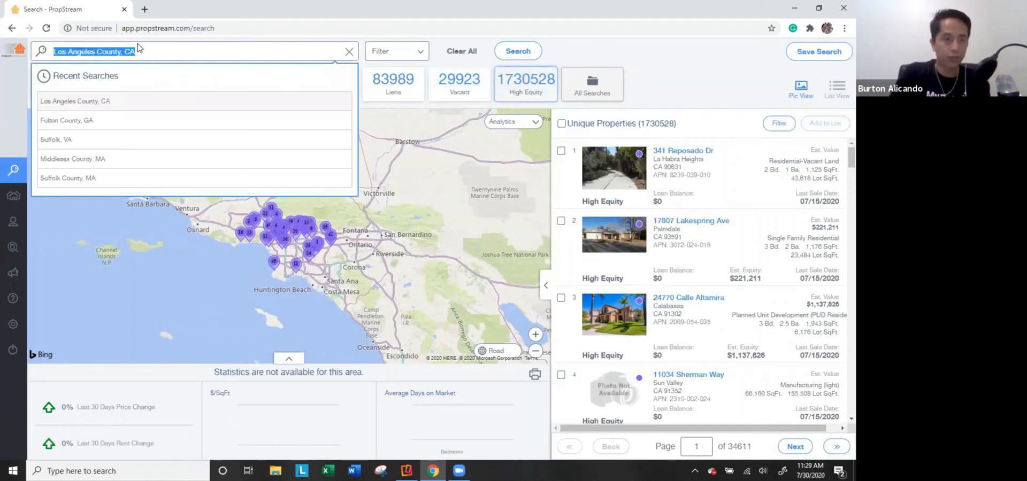
pyautogui.write('miami')
pyautogui.click(104, 105)
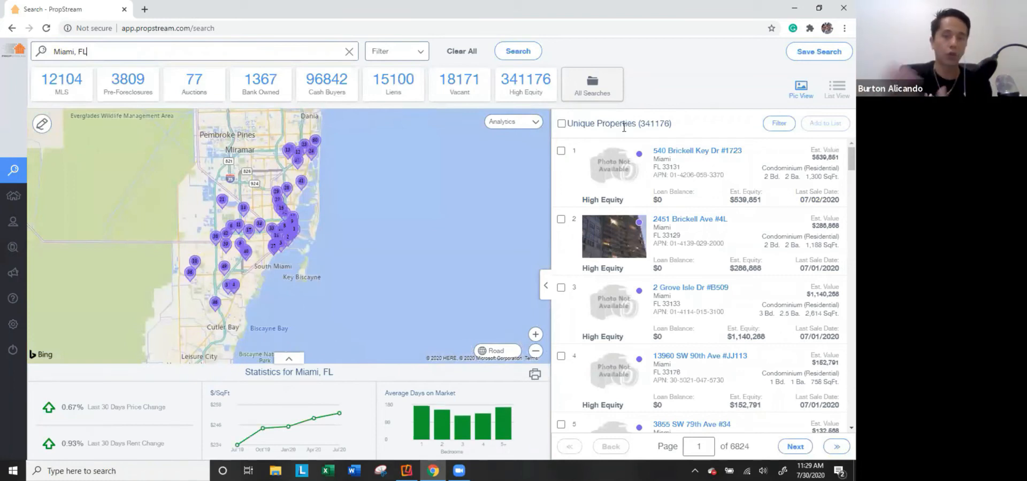
# Show Miami's High Equity properties, then switch to its 12,104 MLS listings.
pyautogui.doubleClick(653, 124)
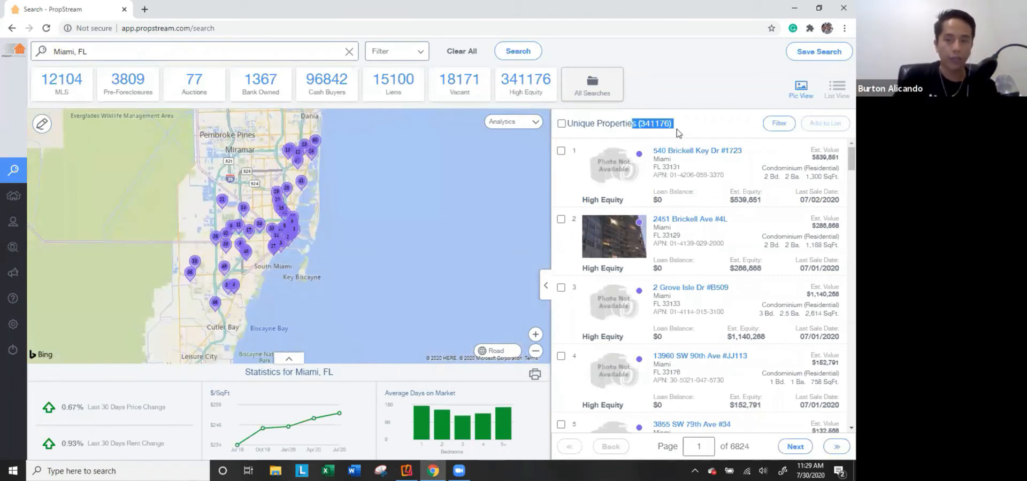
pyautogui.click(525, 84)
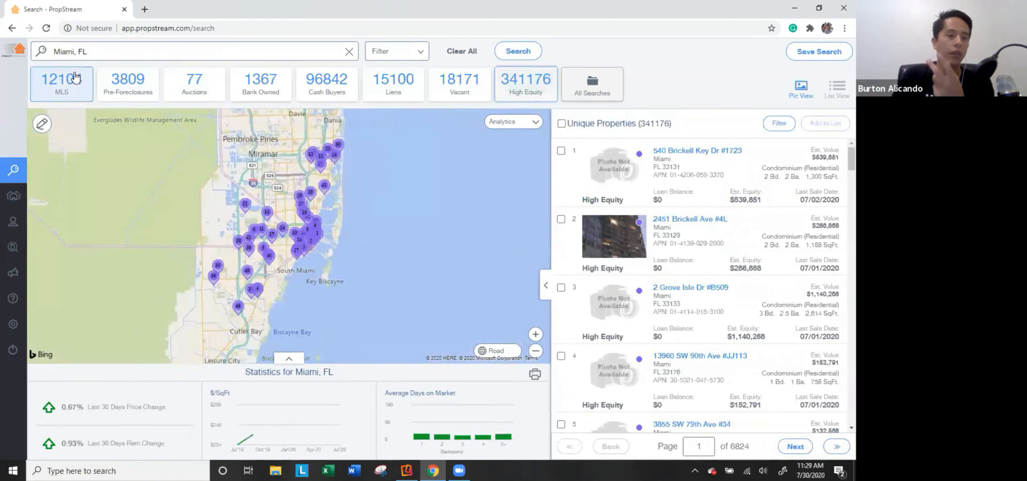
pyautogui.click(63, 83)
pyautogui.tripleClick(152, 52)
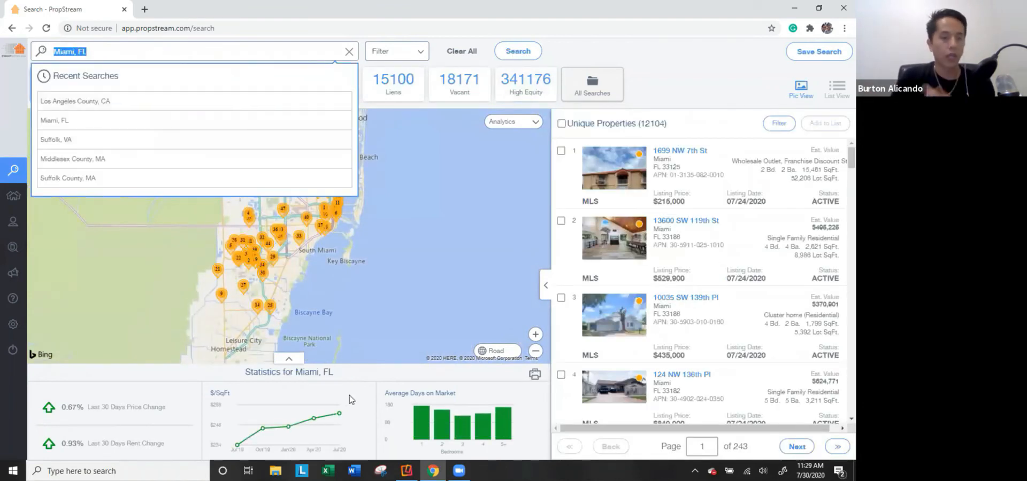
pyautogui.click(286, 274)
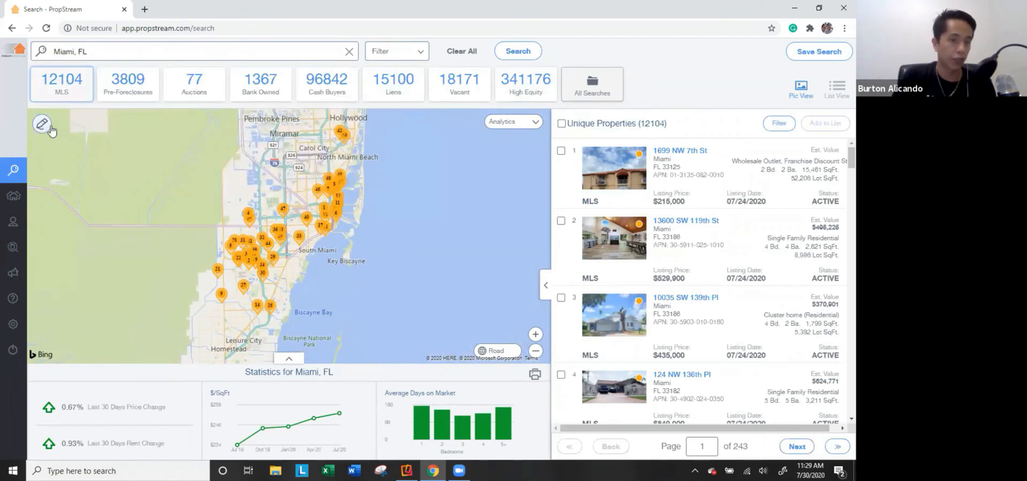
# Draw a four-cornered area over a zoomed-in Miami neighbourhood and search within it.
pyautogui.scroll(5, 291, 238)
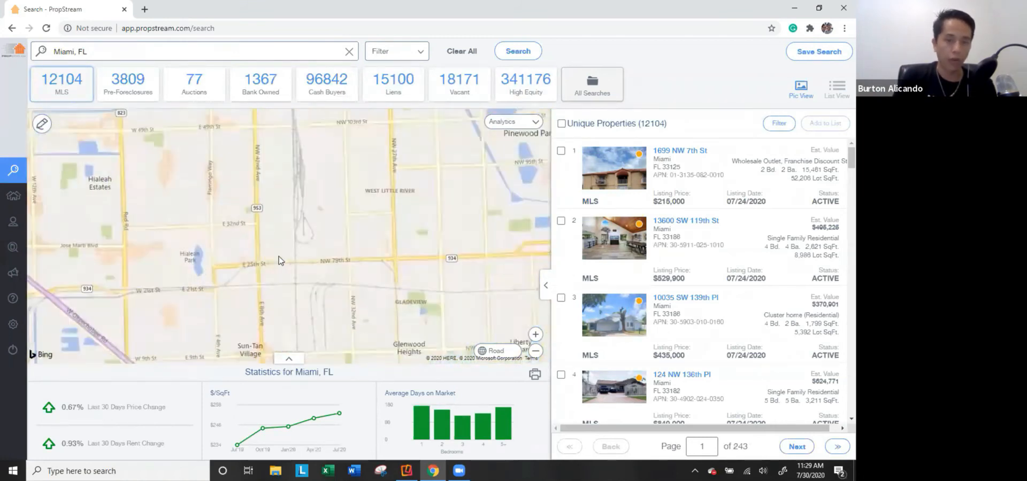
pyautogui.click(42, 124)
pyautogui.click(257, 149)
pyautogui.click(258, 261)
pyautogui.click(406, 252)
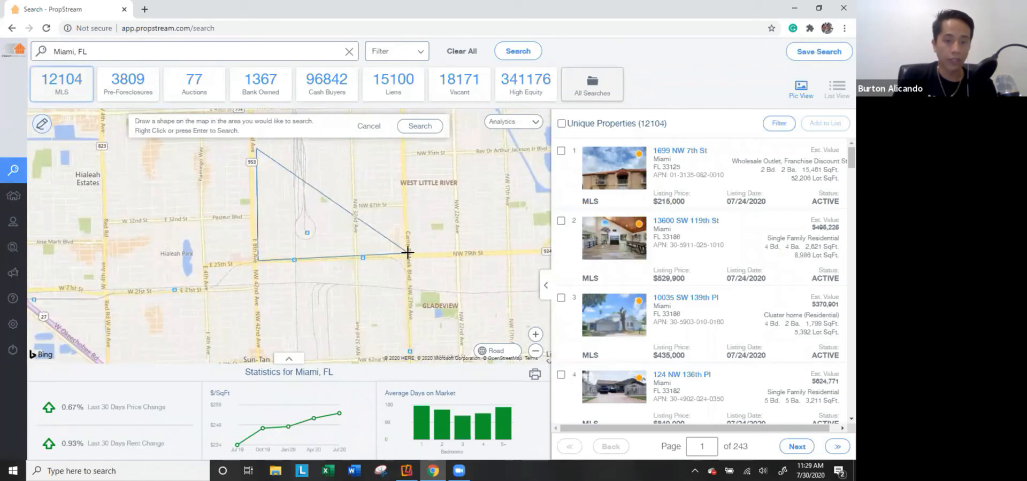
pyautogui.click(405, 144)
pyautogui.click(418, 126)
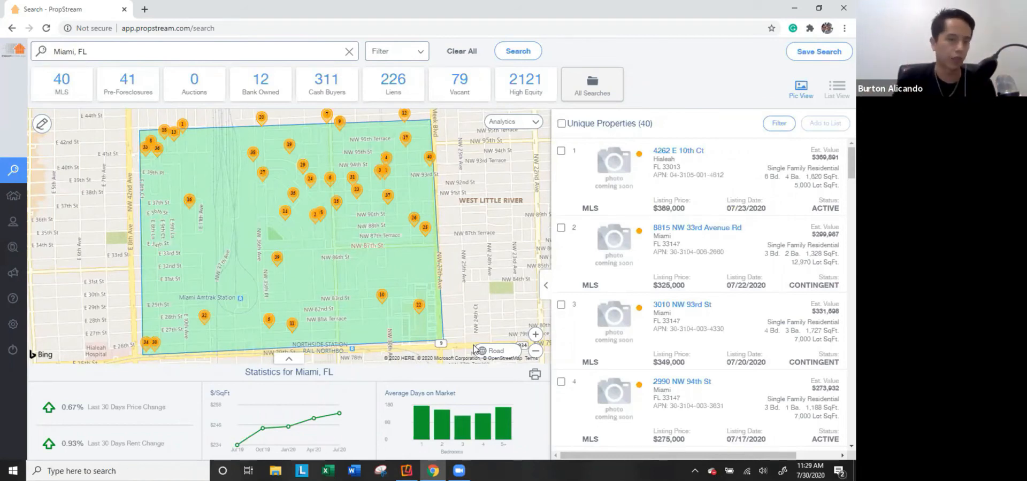
# Clear the Miami search, search Dallas, TX, and show its 10,399 lien properties.
pyautogui.click(473, 40)
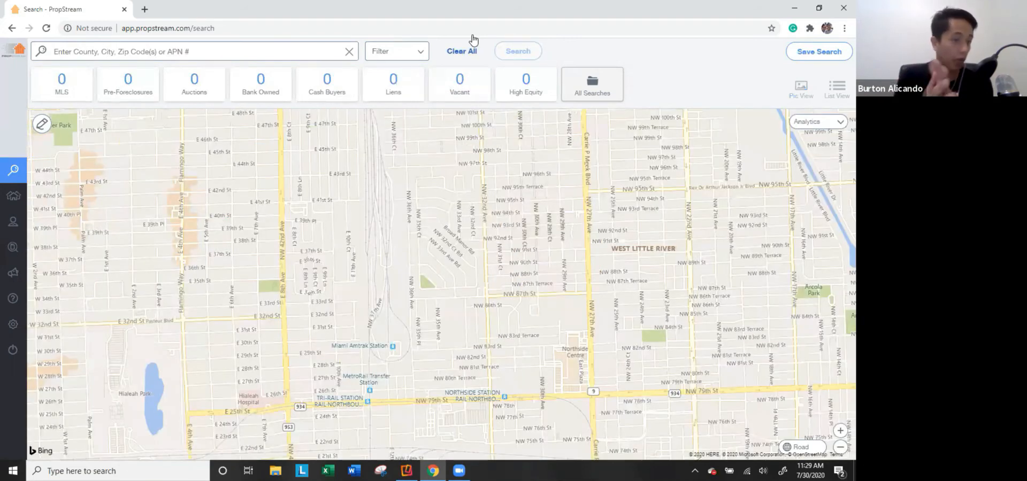
pyautogui.click(172, 52)
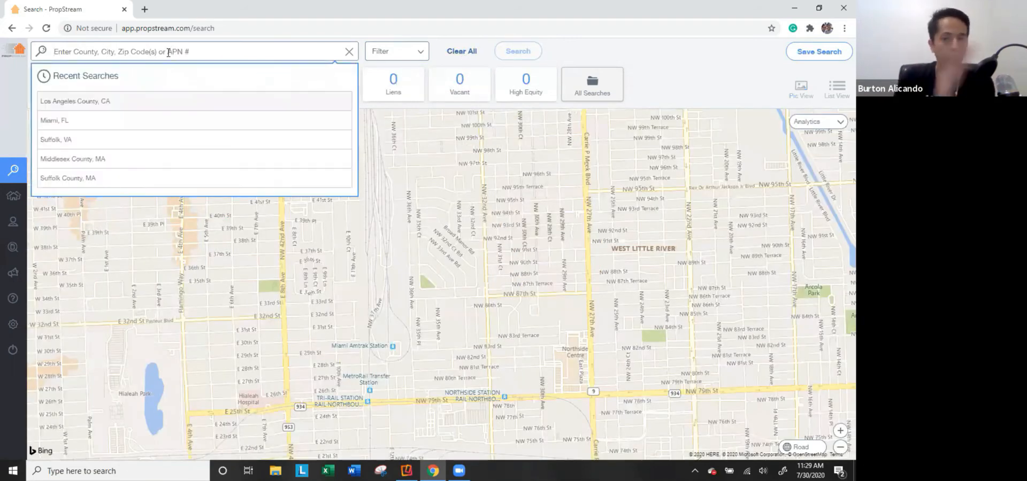
pyautogui.write('dallas')
pyautogui.click(153, 101)
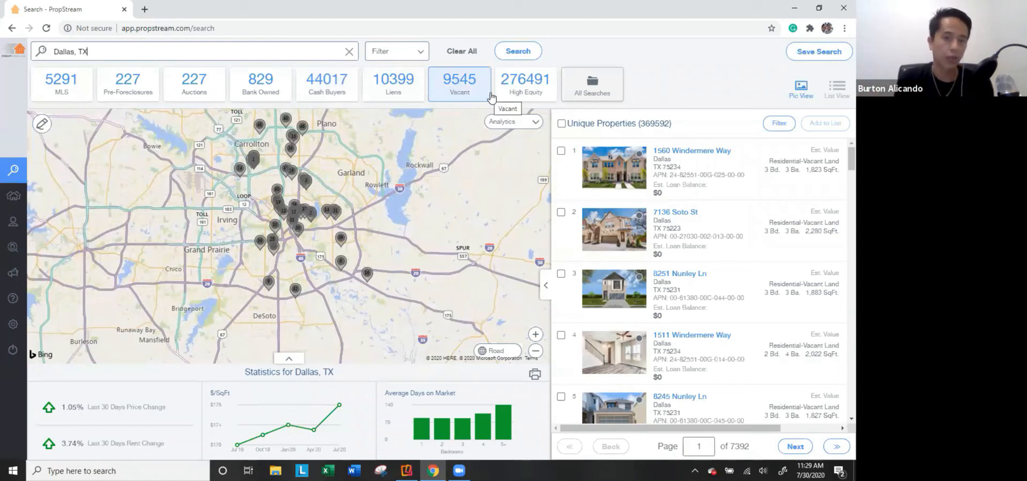
pyautogui.click(409, 95)
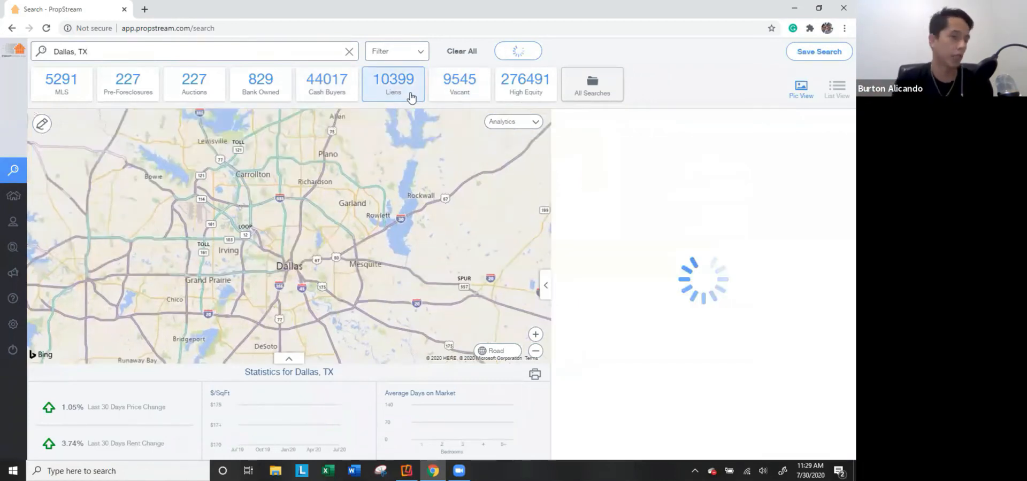
# Open and close the Dallas search options, switching the results to vacant properties.
pyautogui.click(415, 54)
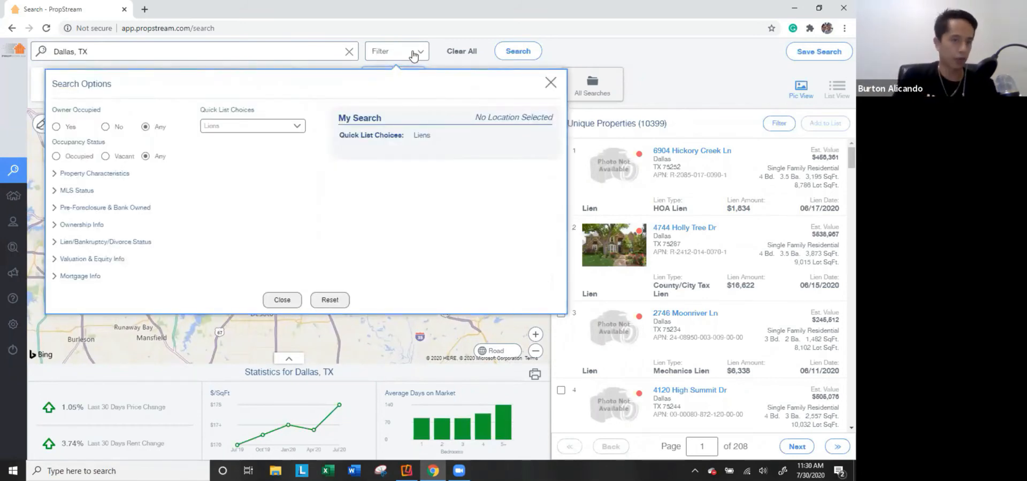
pyautogui.click(187, 52)
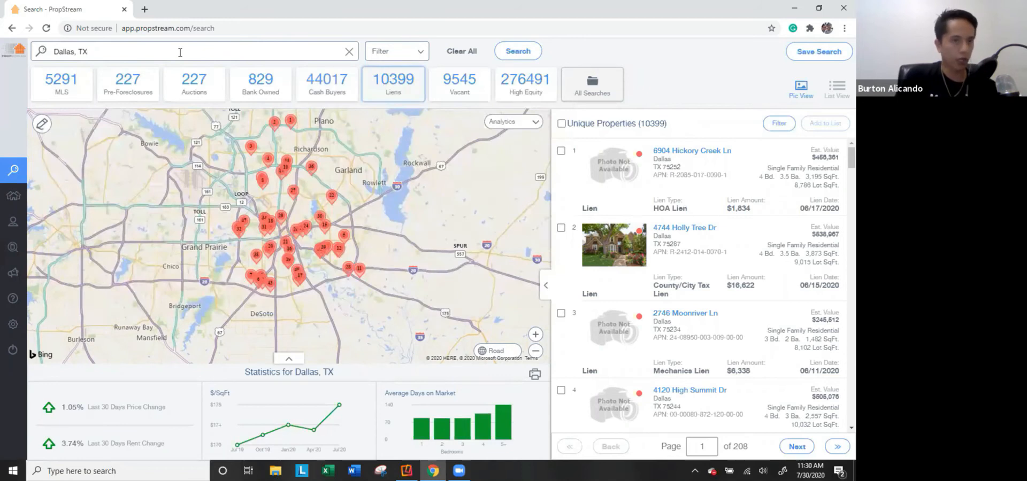
pyautogui.click(413, 57)
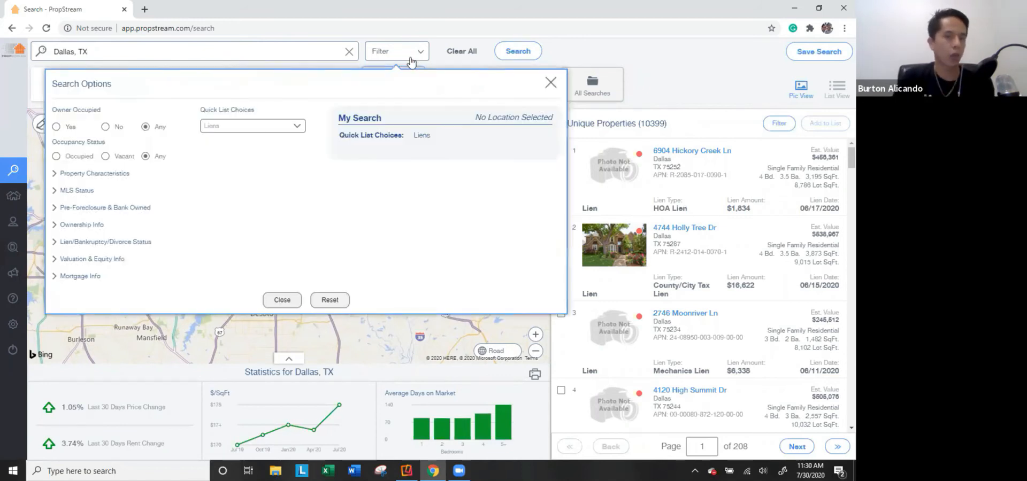
pyautogui.click(393, 49)
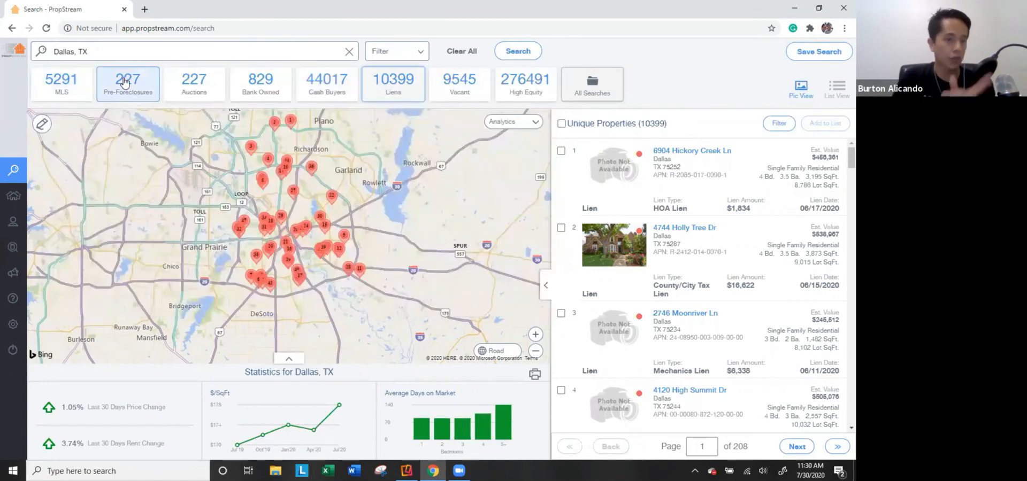
pyautogui.click(440, 97)
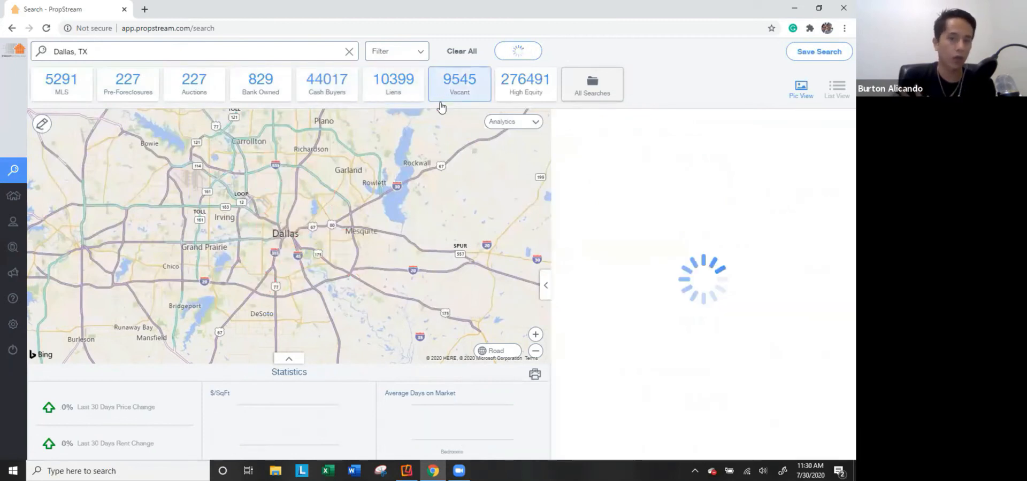
pyautogui.click(396, 54)
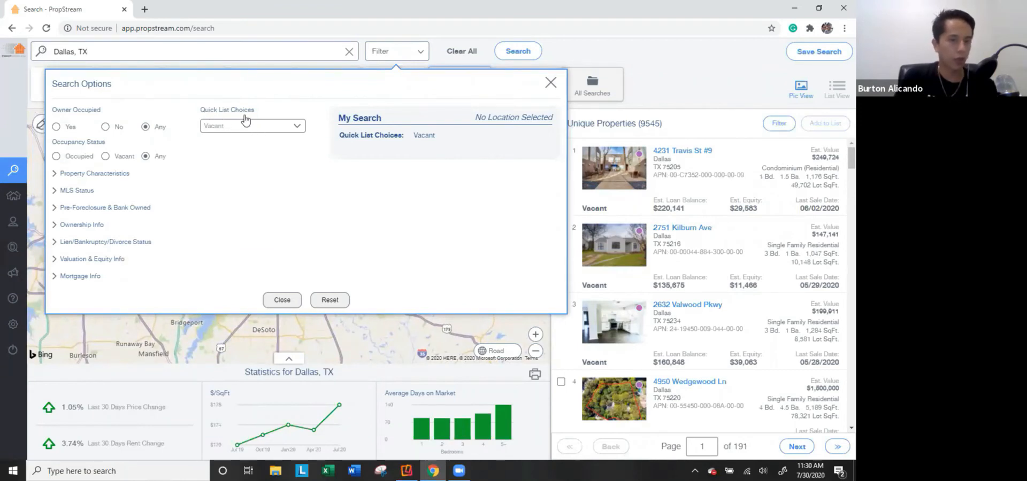
pyautogui.click(390, 53)
pyautogui.click(387, 58)
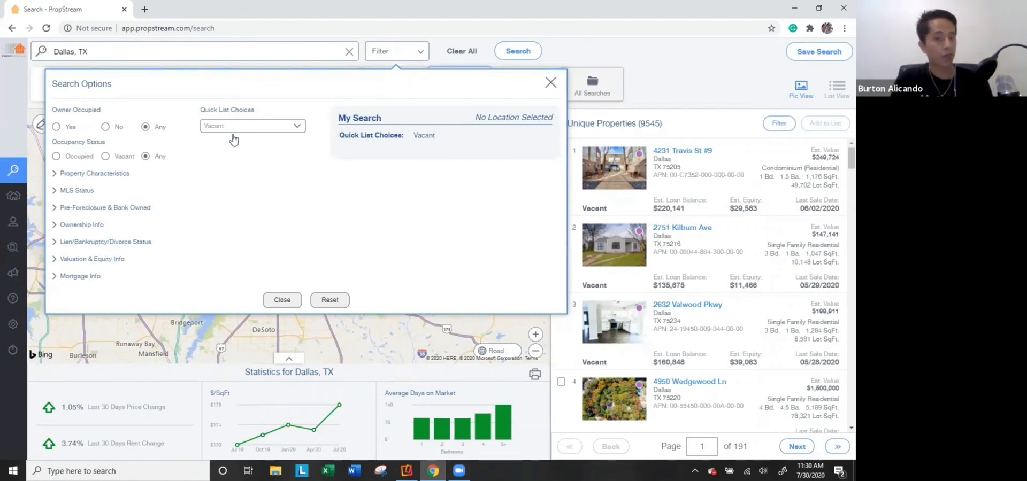
pyautogui.click(392, 55)
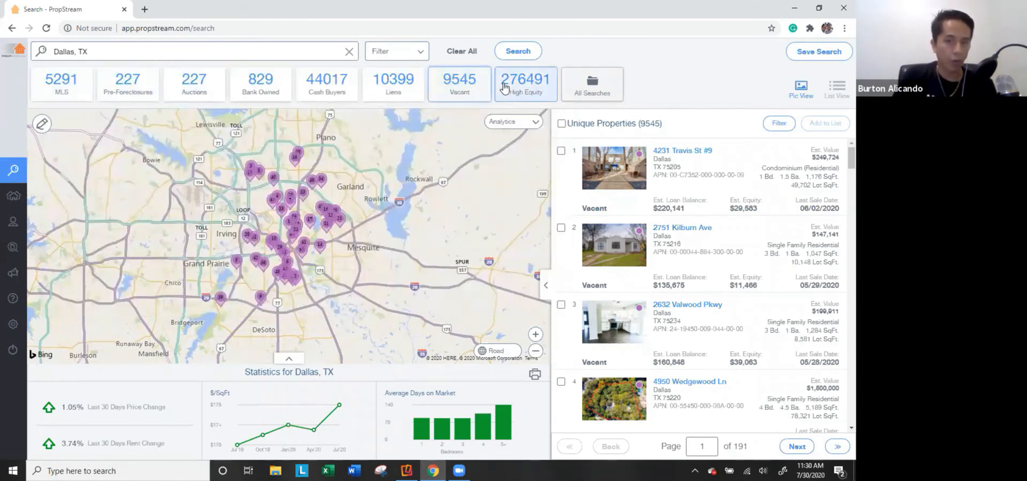
pyautogui.click(390, 54)
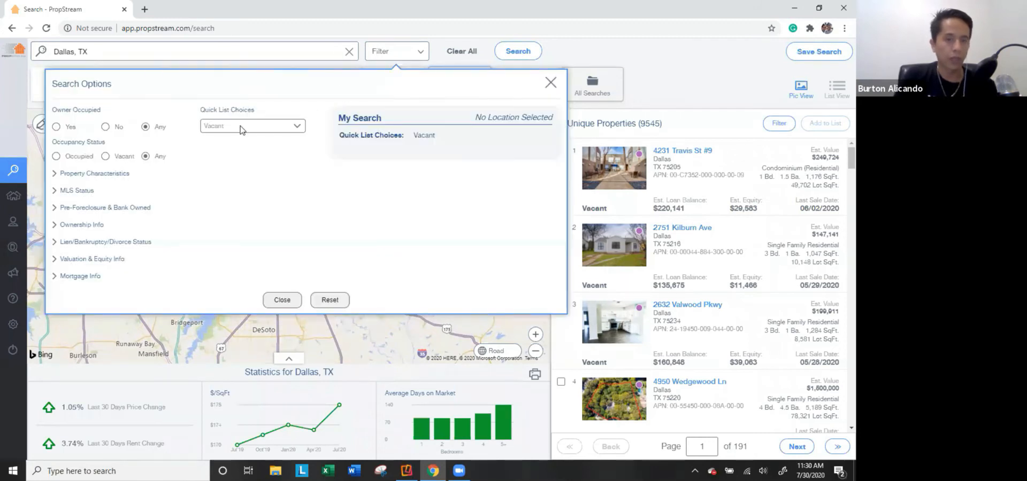
# Set the Quick List to Bankruptcy, then change it to Flippers.
pyautogui.click(243, 126)
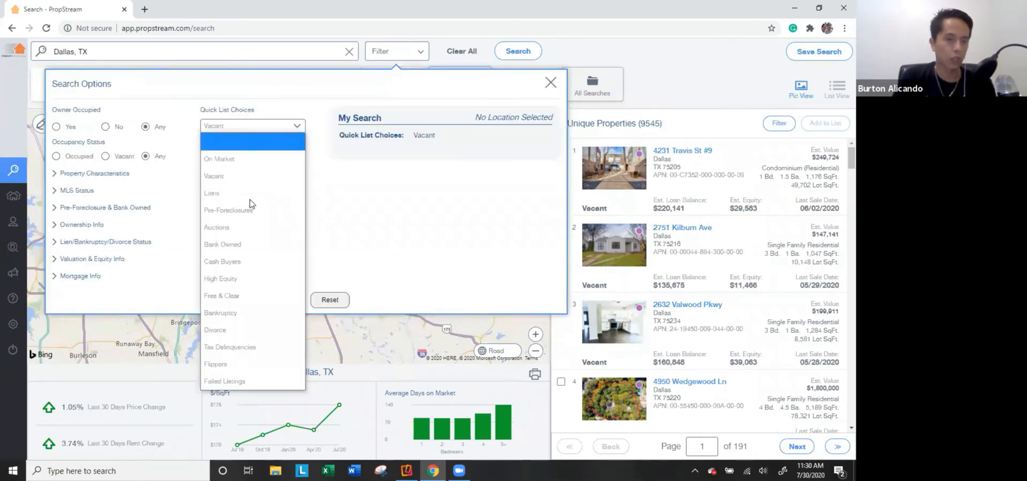
pyautogui.click(245, 311)
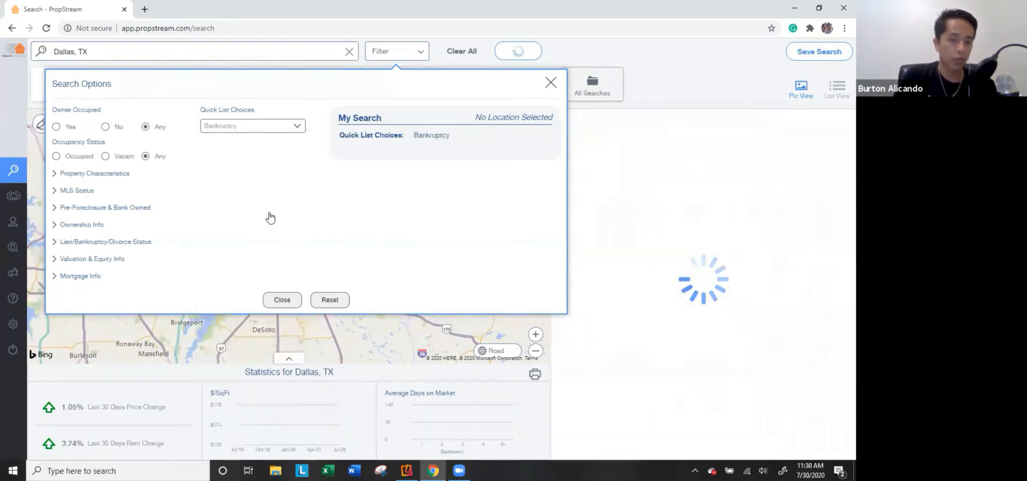
pyautogui.click(262, 126)
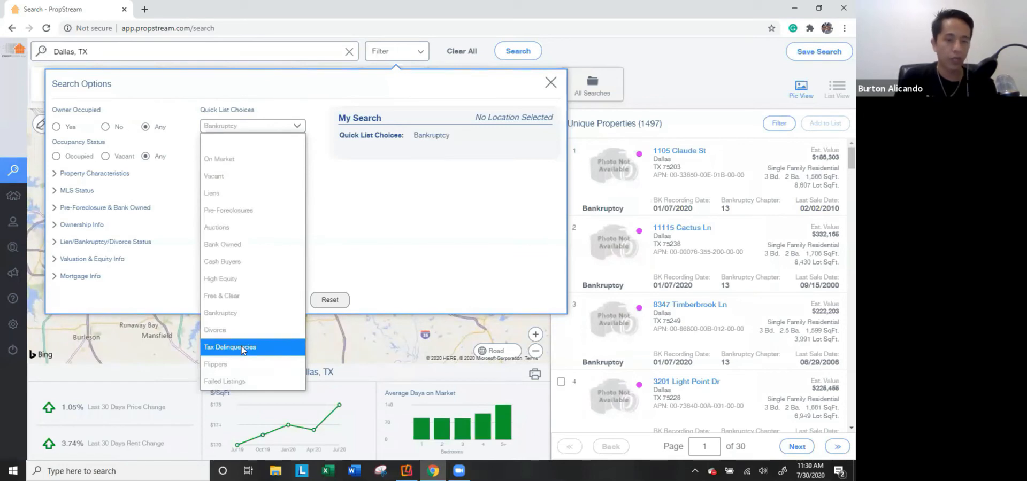
pyautogui.click(245, 362)
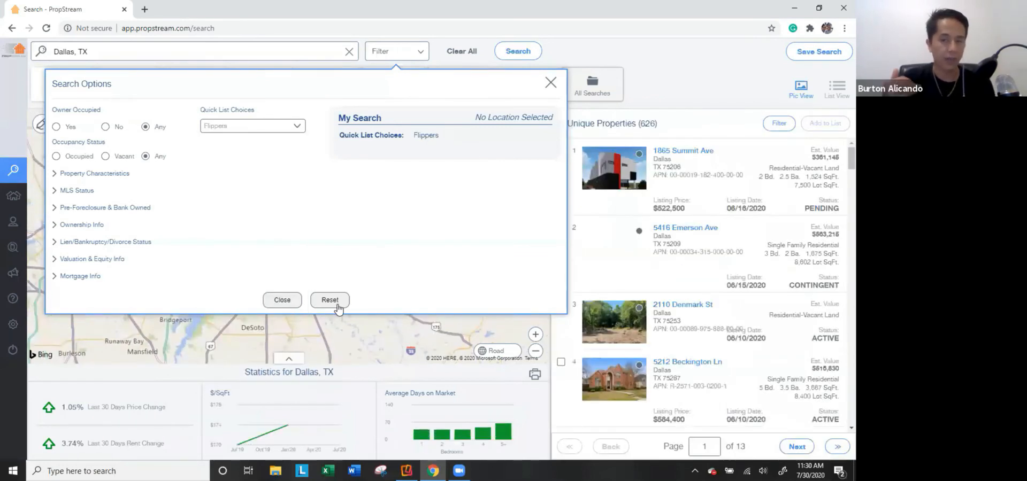
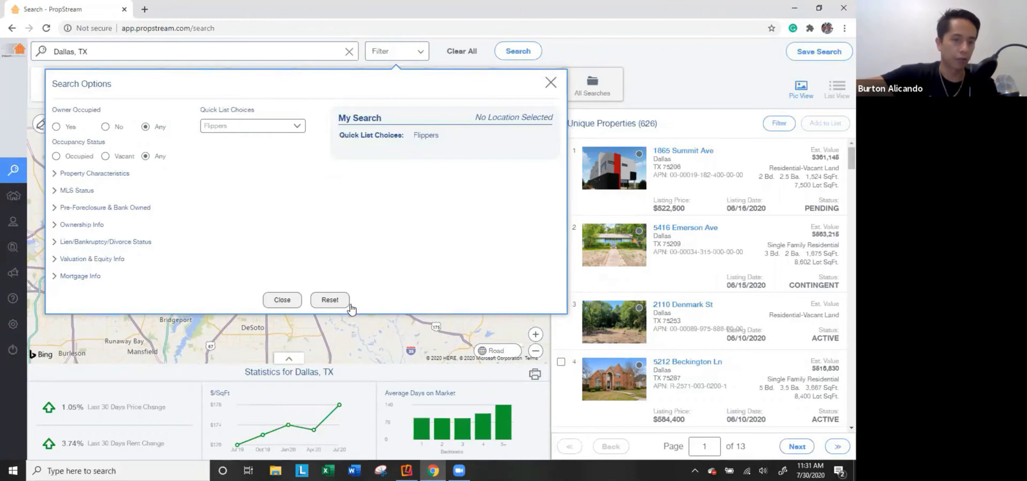
# Try the Failed Listings quick list, then switch the Dallas search to Liens (10,399 properties).
pyautogui.click(262, 128)
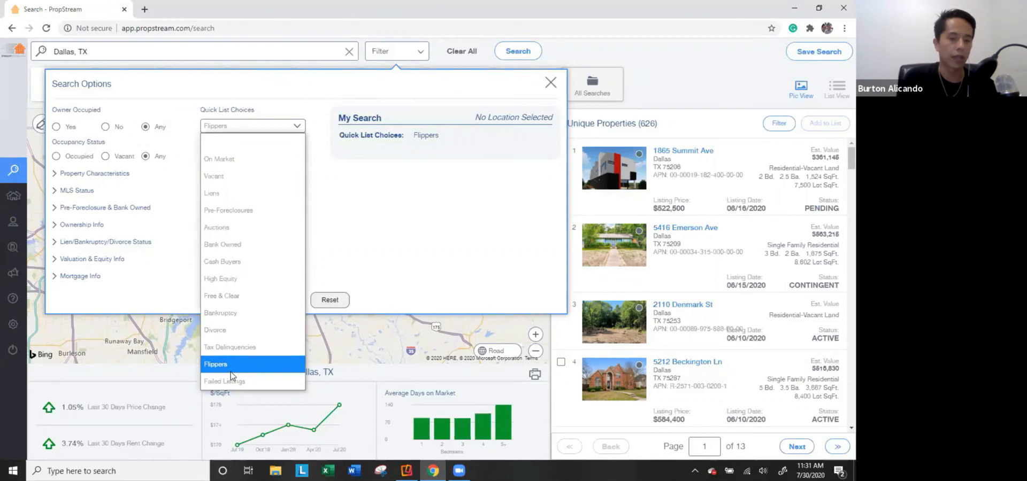
pyautogui.press('Return')
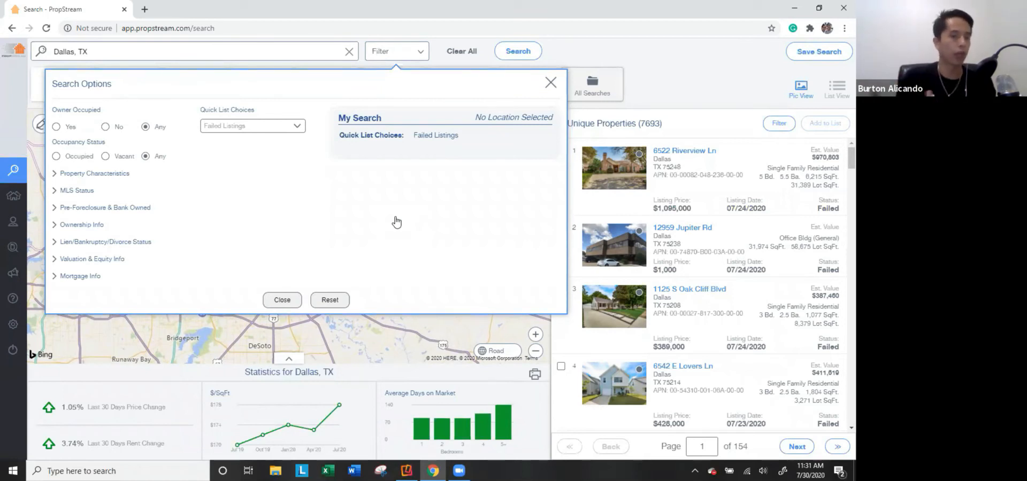
pyautogui.click(231, 127)
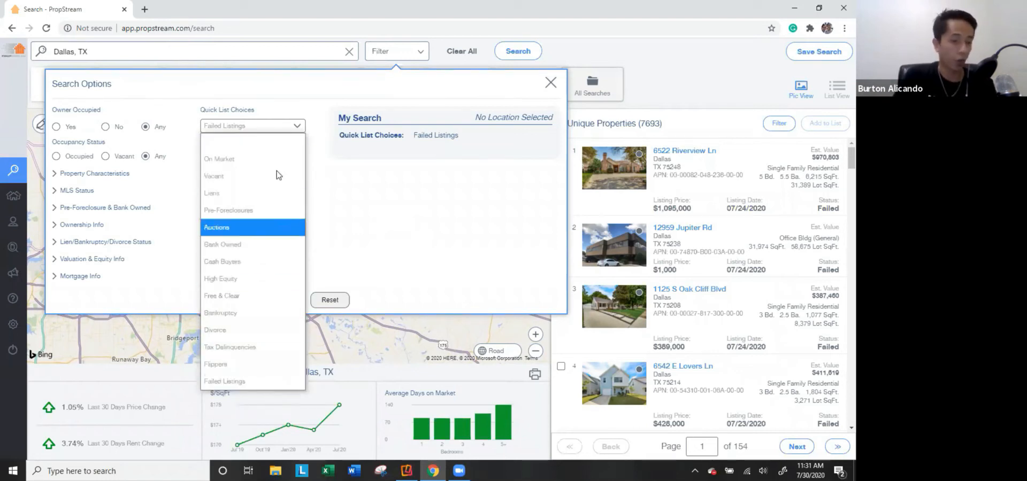
pyautogui.click(258, 195)
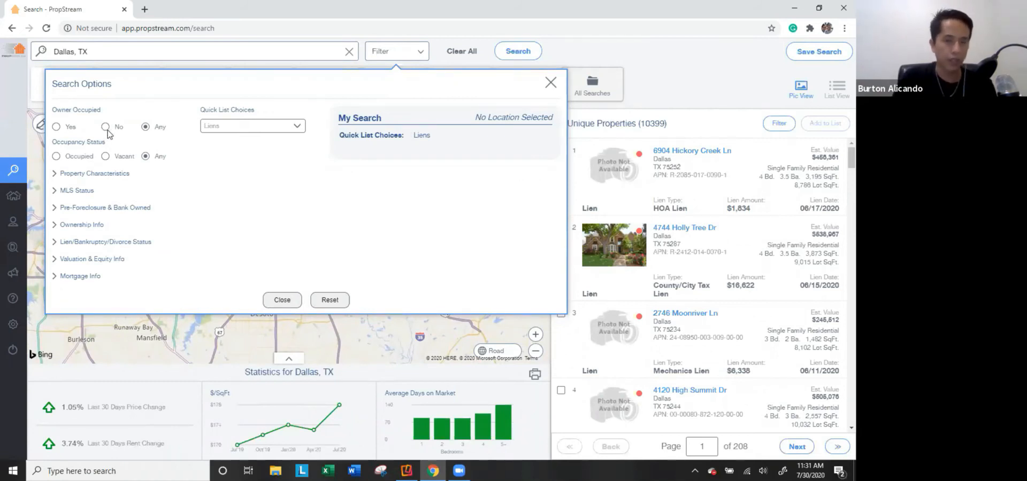
# Try each Owner Occupied and Occupancy Status option, leaving both on Any.
pyautogui.click(71, 129)
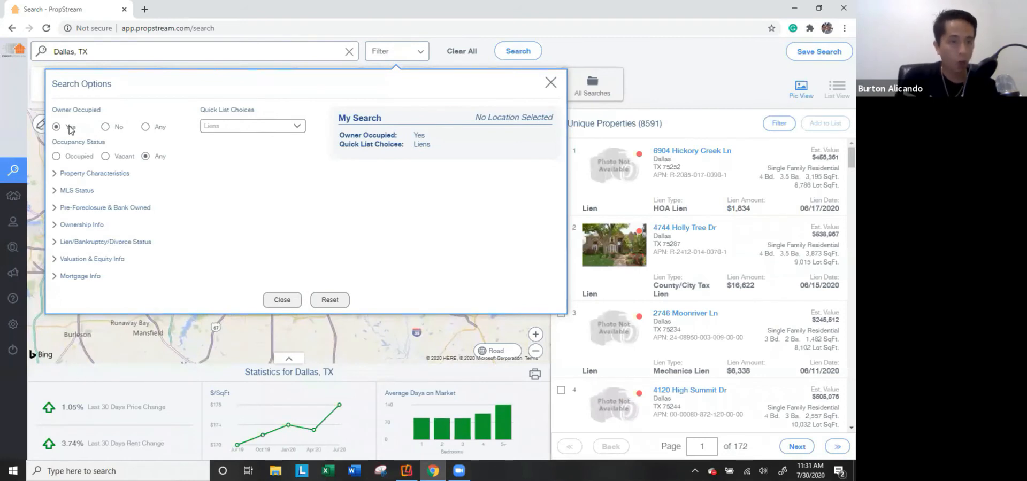
pyautogui.click(120, 129)
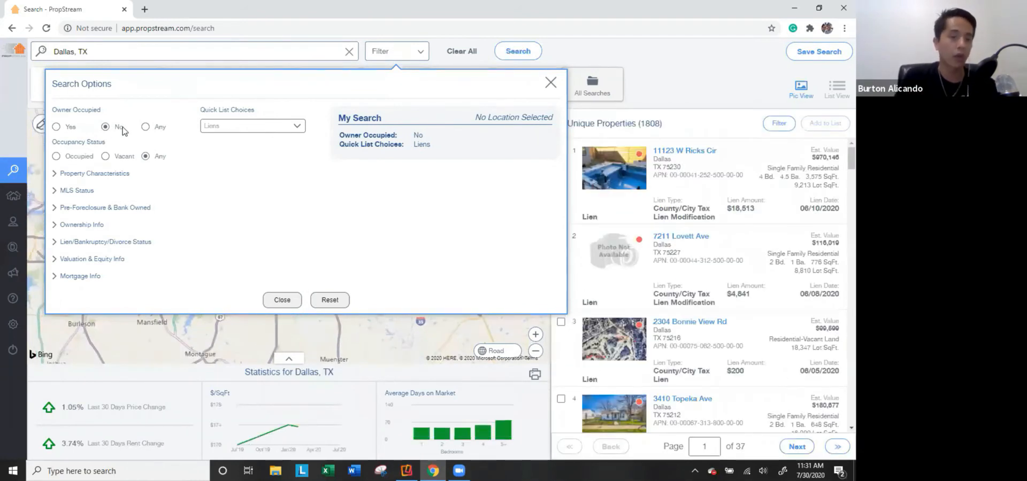
pyautogui.click(147, 128)
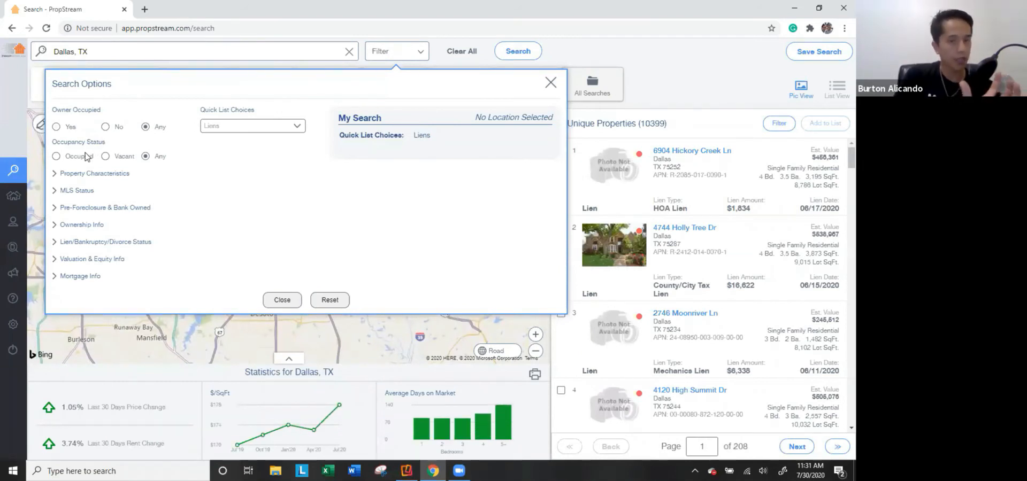
pyautogui.click(71, 159)
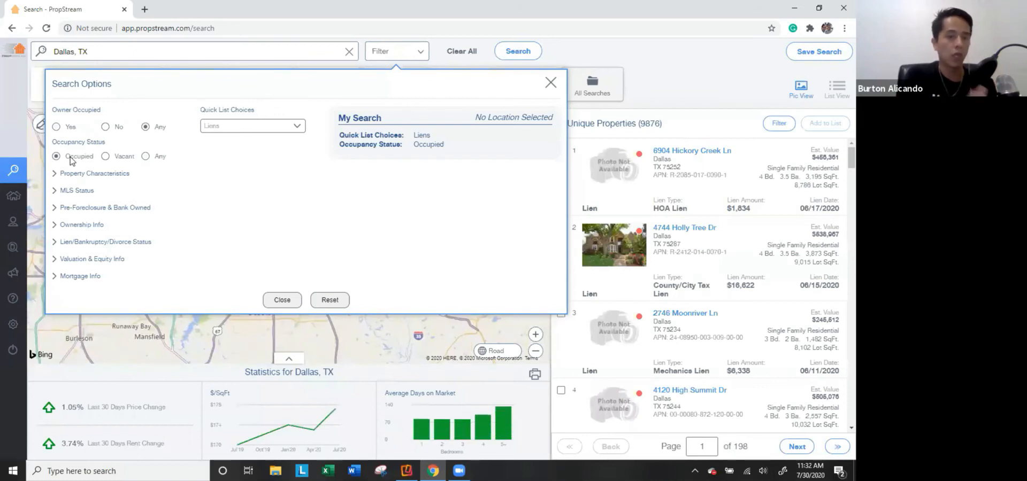
pyautogui.click(117, 158)
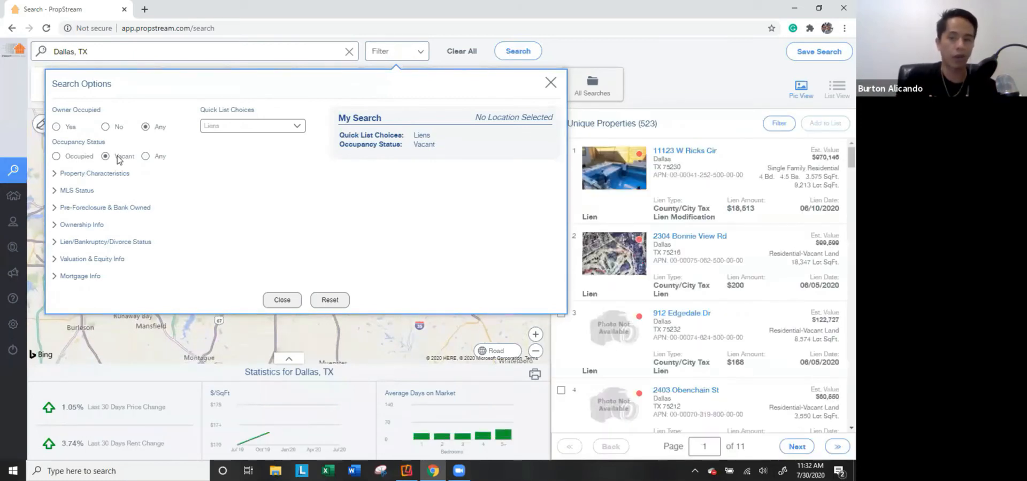
pyautogui.click(146, 157)
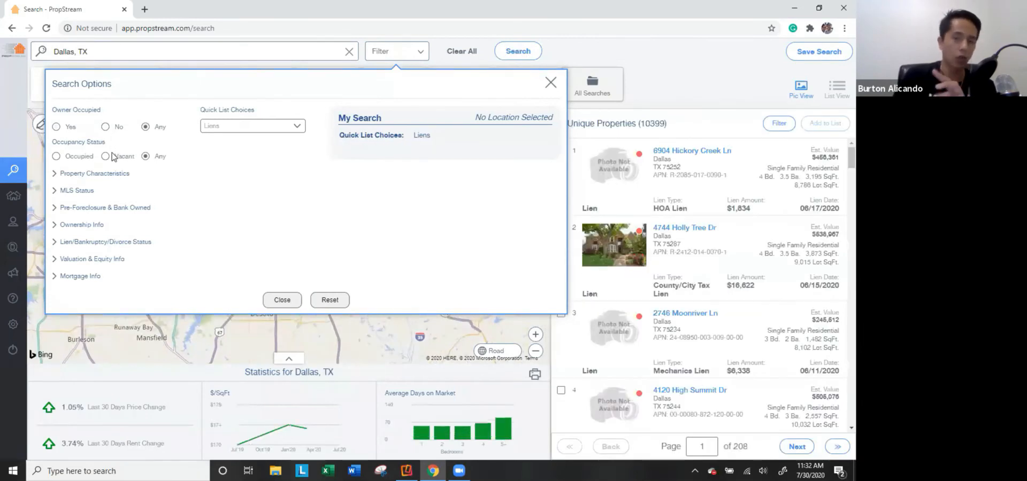
# Set Owner Occupied to No and Occupancy Status to Occupied, leaving 1,498 results.
pyautogui.click(68, 127)
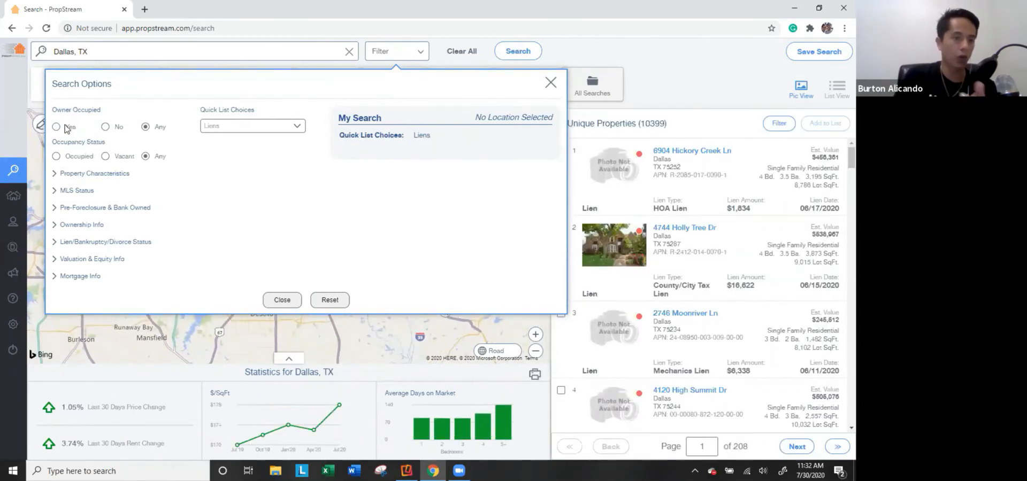
pyautogui.click(77, 155)
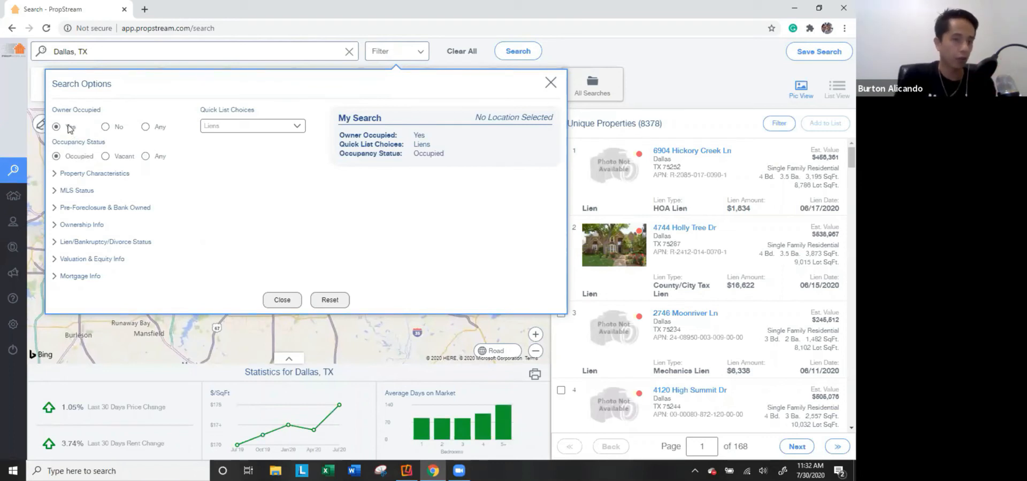
pyautogui.click(102, 156)
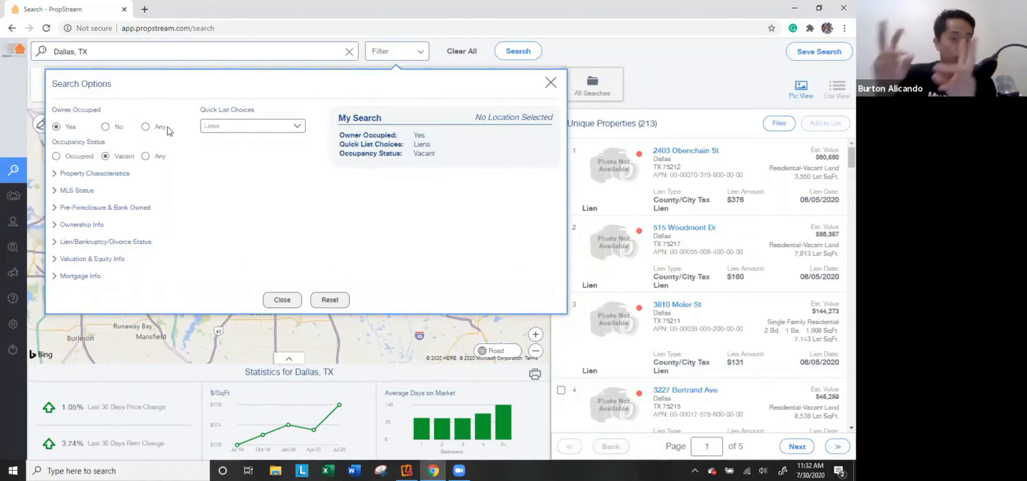
pyautogui.click(72, 160)
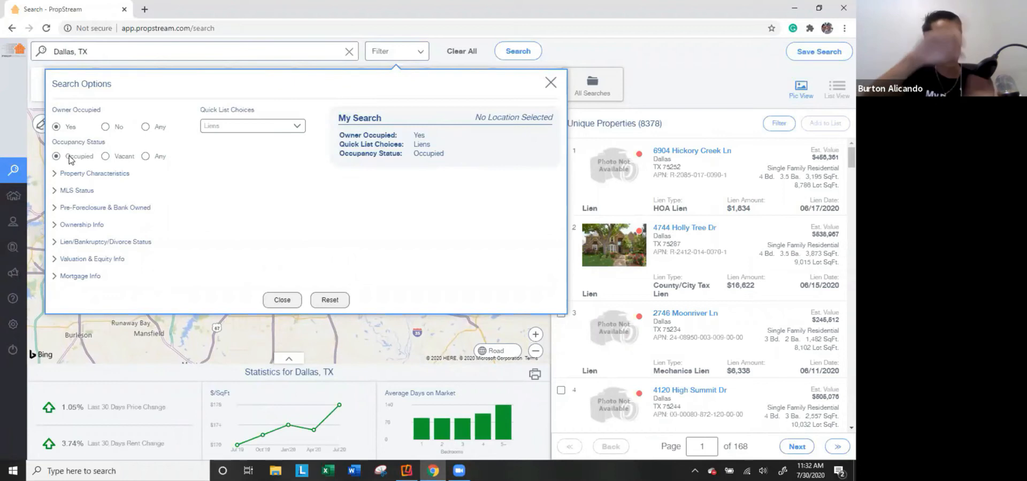
pyautogui.click(112, 129)
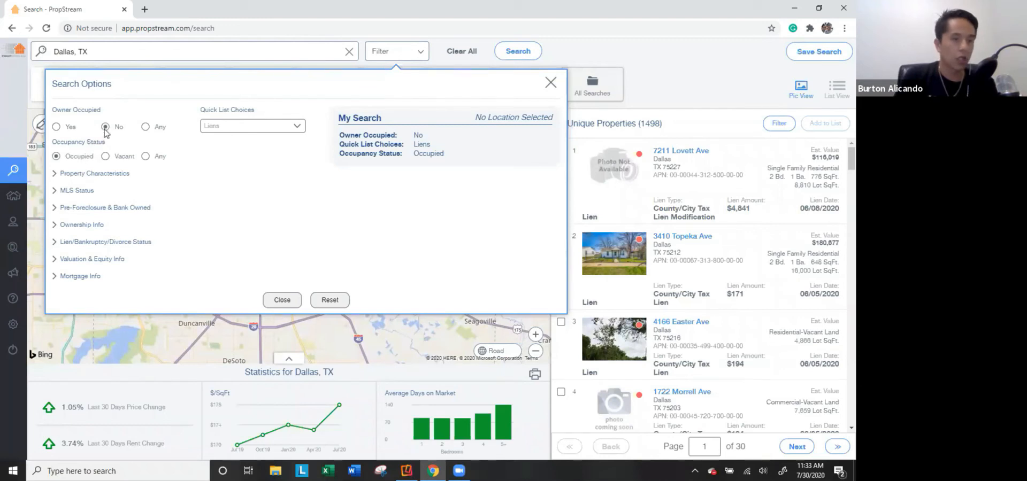
# Reset Owner Occupied and Occupancy Status to Any (10,399 properties) and expand Property Characteristics.
pyautogui.click(111, 154)
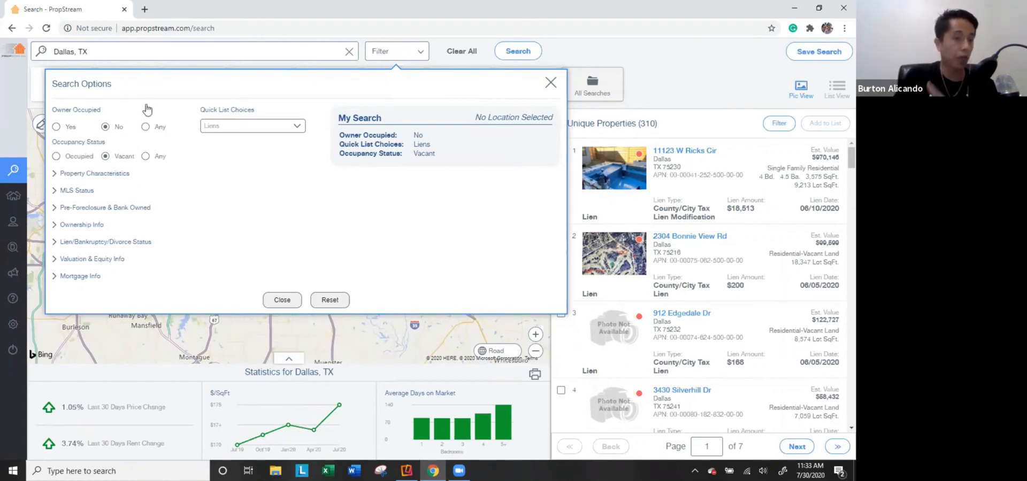
pyautogui.click(146, 127)
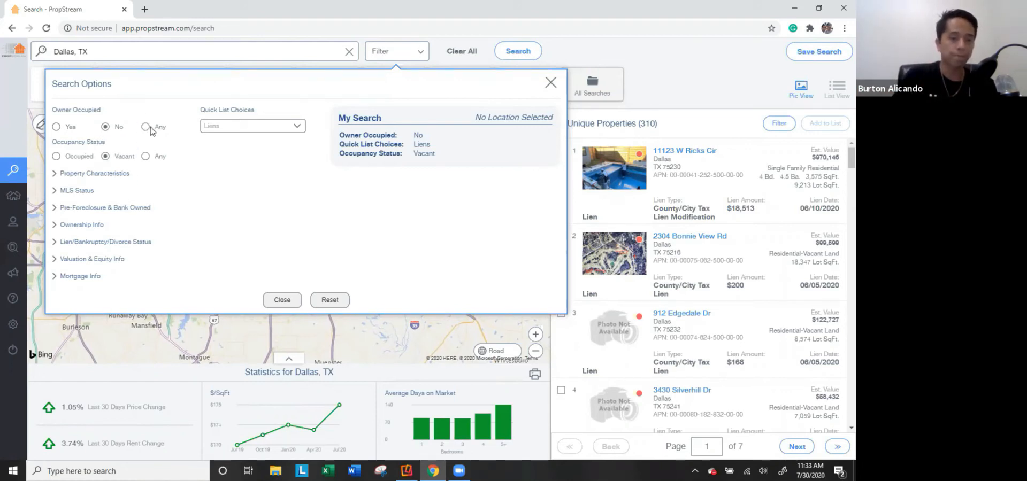
pyautogui.click(148, 156)
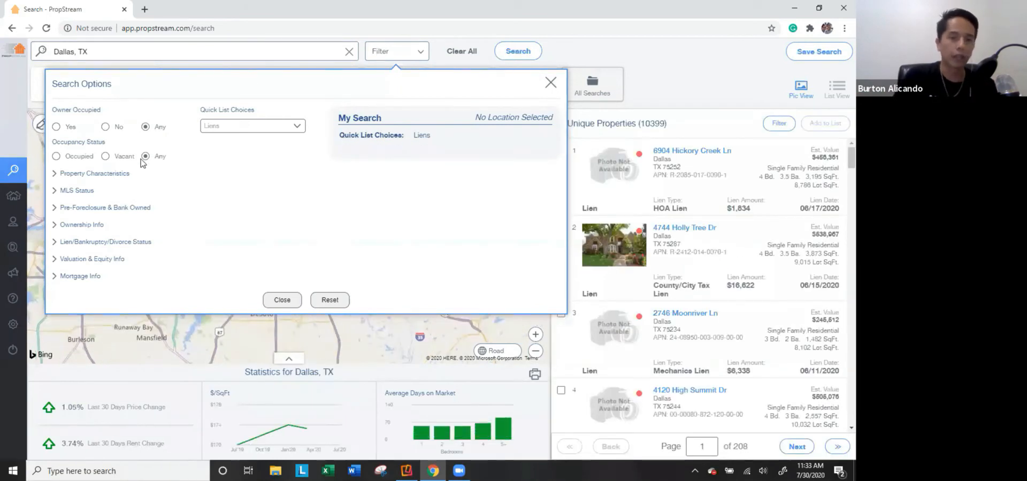
pyautogui.click(94, 176)
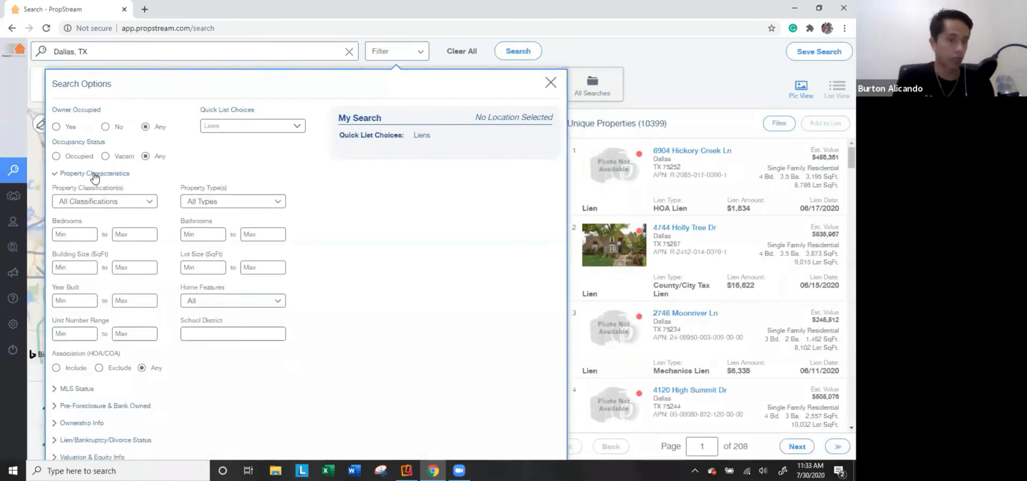
# Try Commercial, Office, Industrial and Vacant Land, then keep only Residential classification (9,044 properties).
pyautogui.click(119, 203)
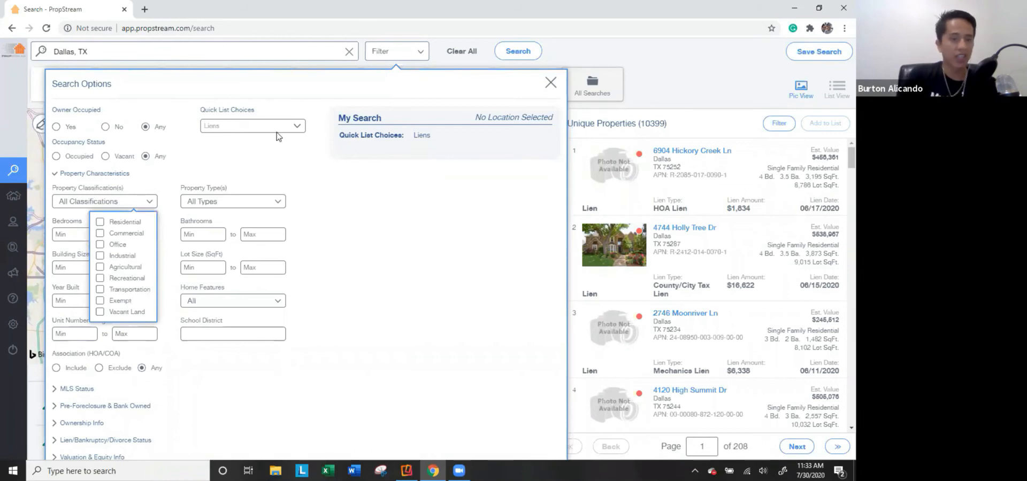
pyautogui.click(113, 235)
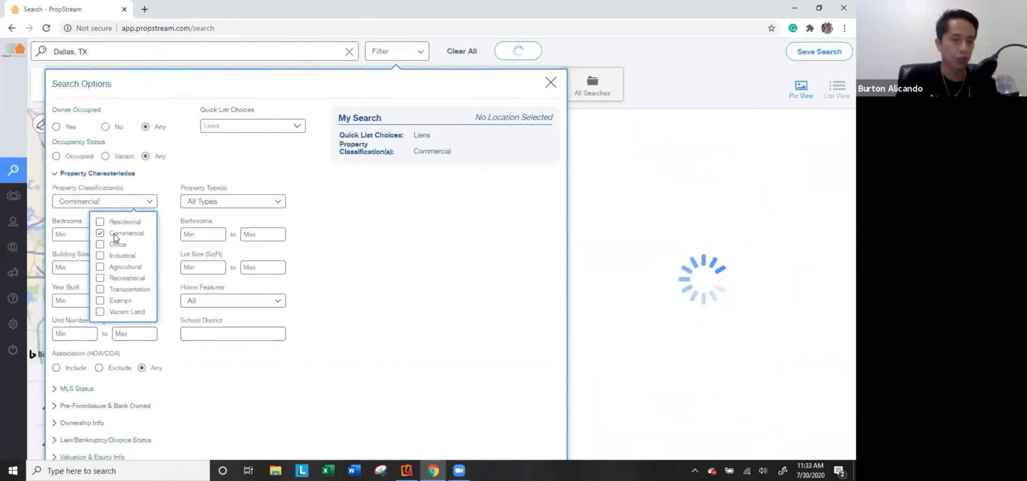
pyautogui.click(114, 246)
pyautogui.click(114, 246)
pyautogui.click(115, 257)
pyautogui.click(114, 257)
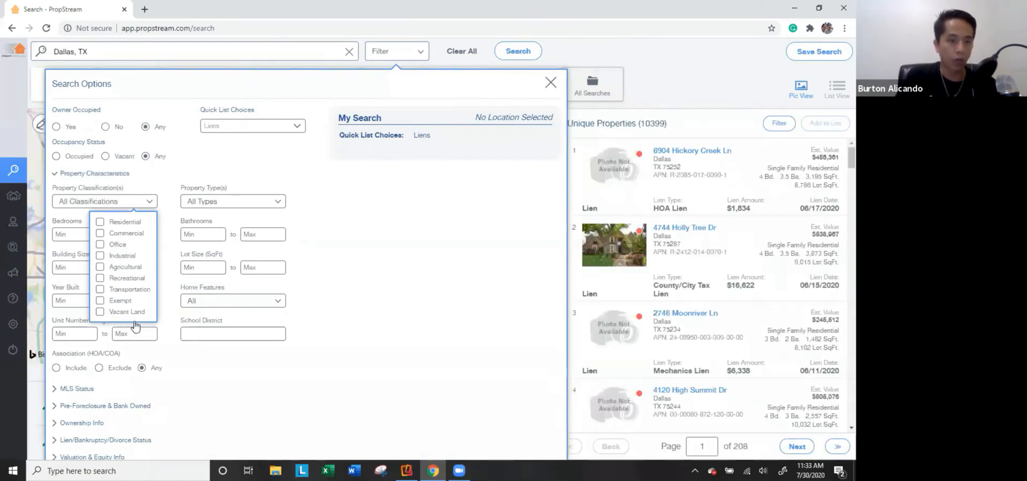
pyautogui.click(136, 313)
pyautogui.click(128, 222)
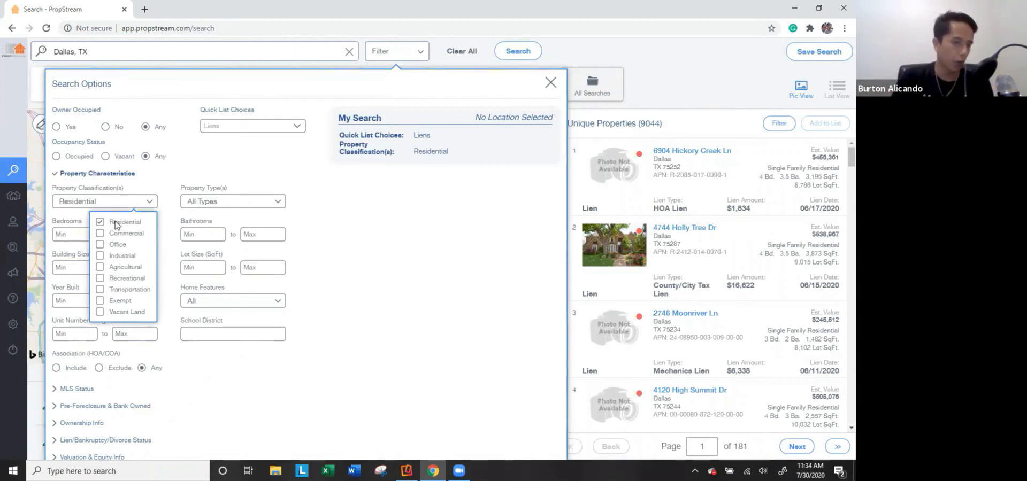
pyautogui.click(165, 194)
pyautogui.click(194, 204)
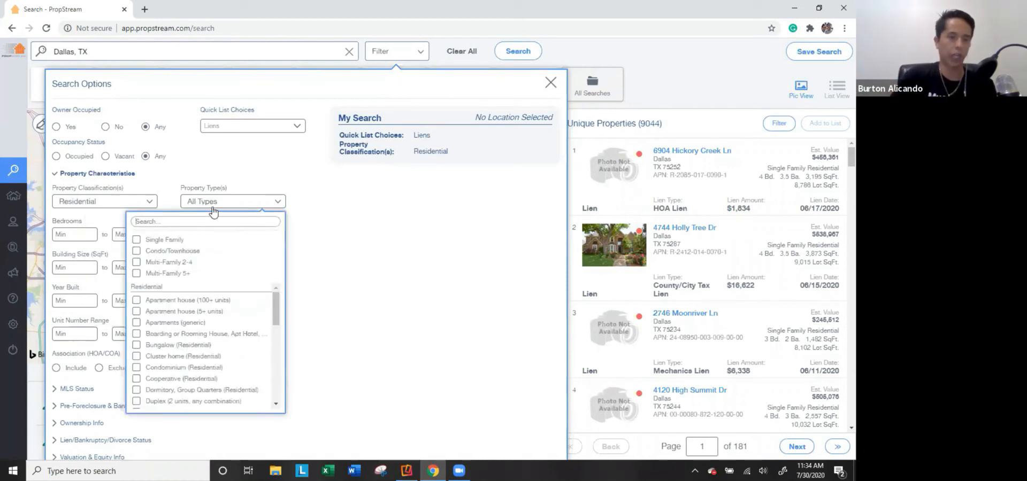
# Try the Duplex and Condominium property types, then check Single Family.
pyautogui.click(164, 402)
pyautogui.scroll(-1, 185, 345)
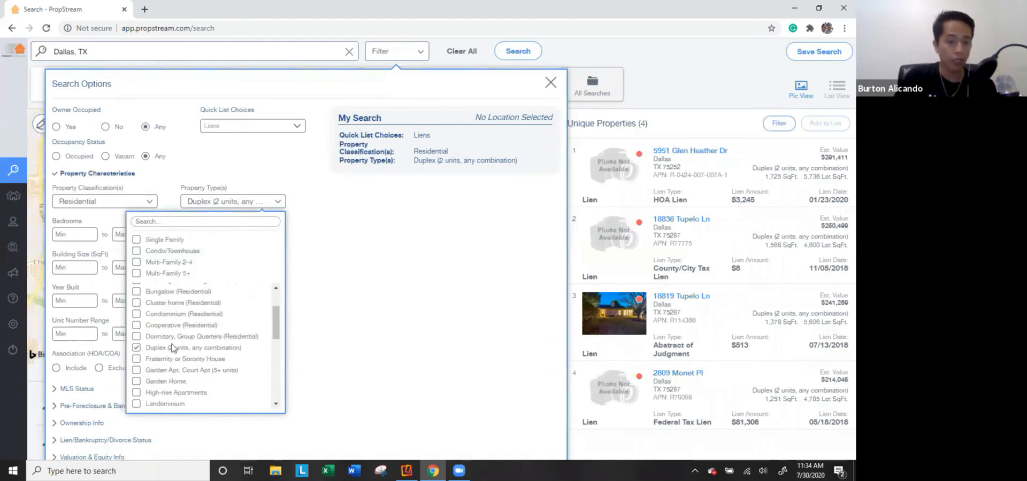
pyautogui.click(155, 349)
pyautogui.click(176, 320)
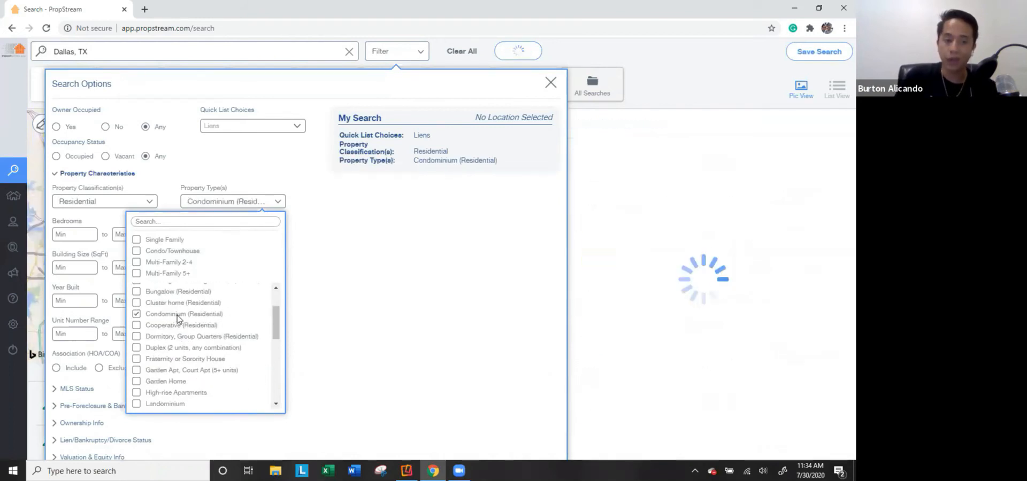
pyautogui.click(176, 320)
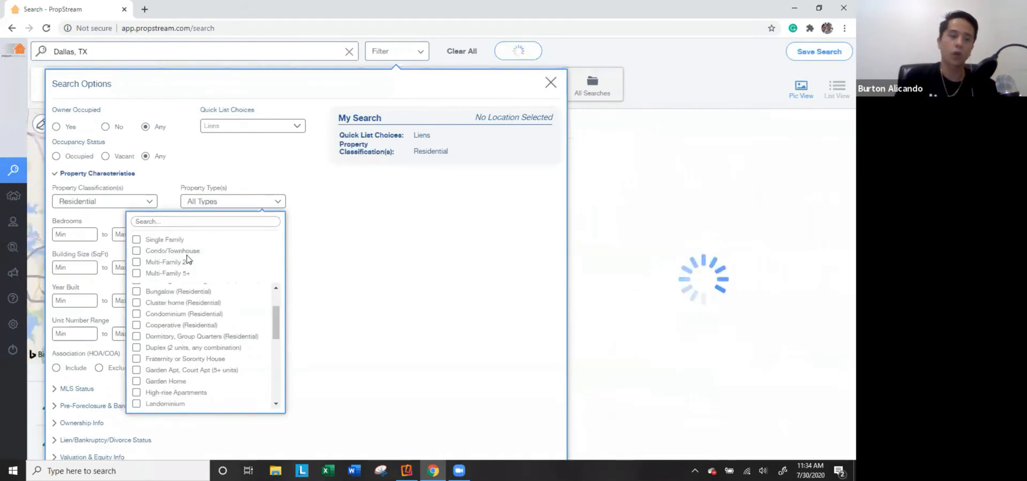
pyautogui.click(170, 241)
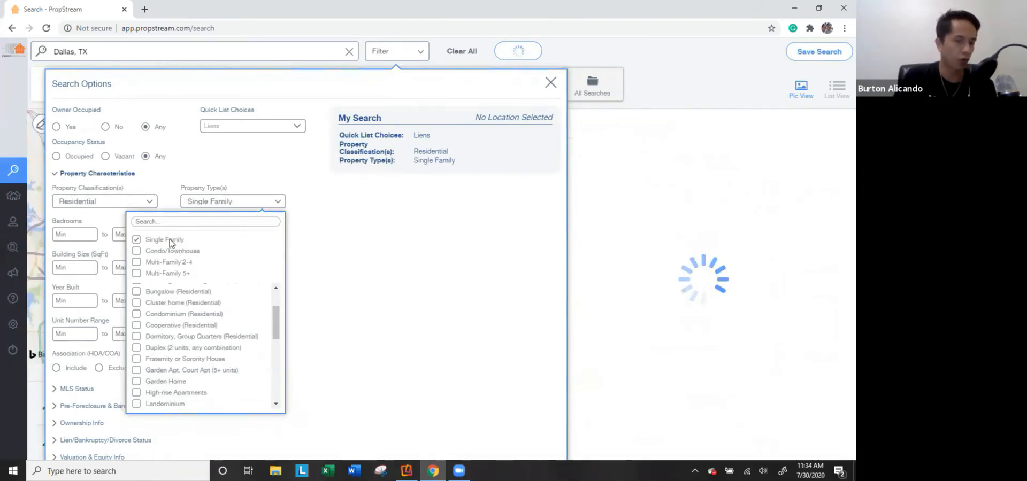
# Briefly add Multi-Family 2-4, Condo/Townhouse and Multi-Family 5+, leaving only Single Family (8,794 results).
pyautogui.click(175, 262)
pyautogui.click(174, 252)
pyautogui.click(177, 274)
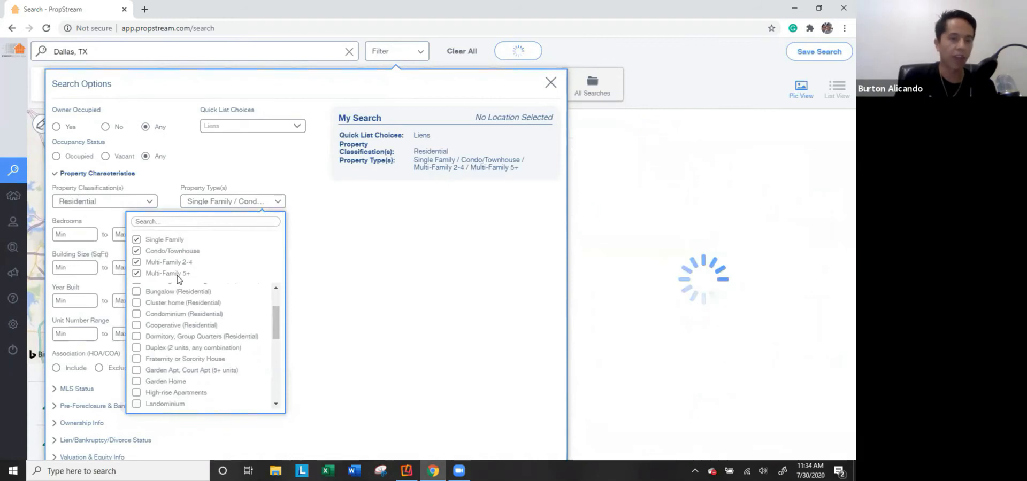
pyautogui.click(173, 274)
pyautogui.click(173, 252)
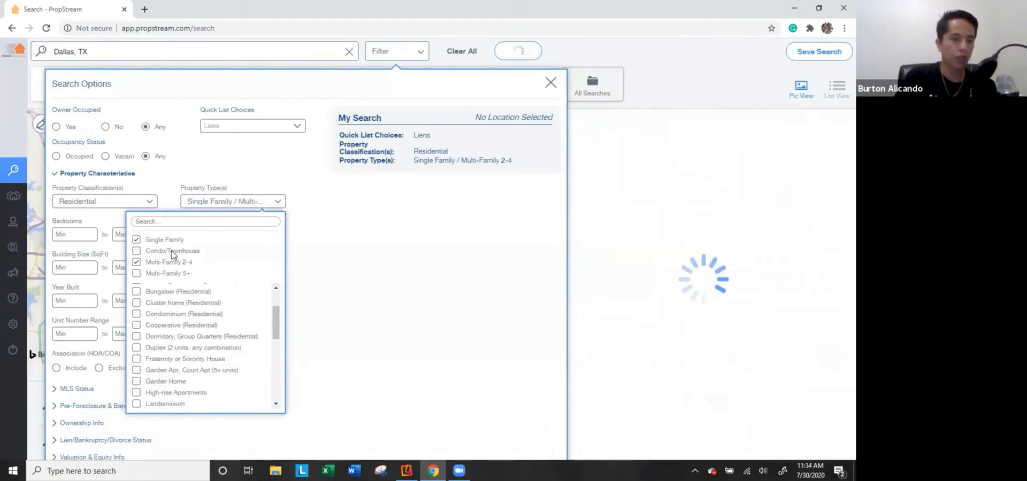
pyautogui.click(177, 262)
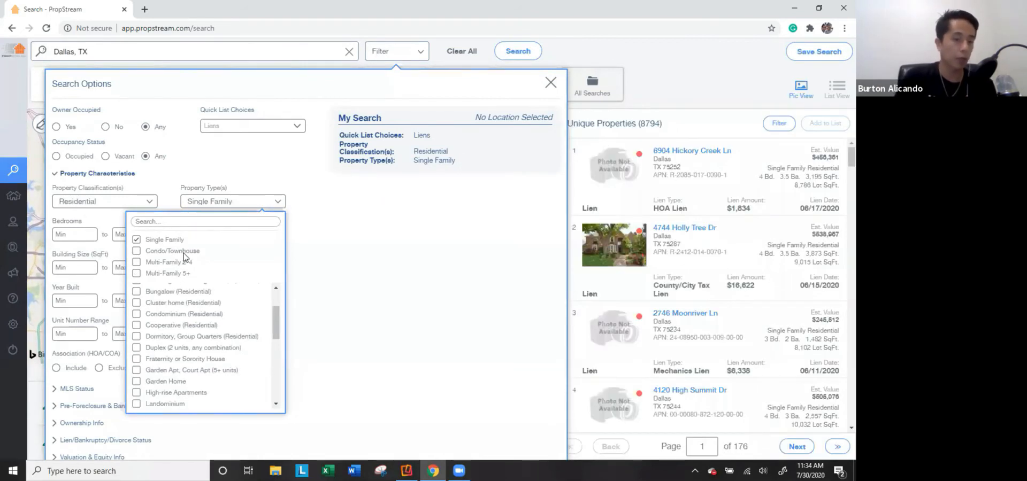
pyautogui.click(179, 182)
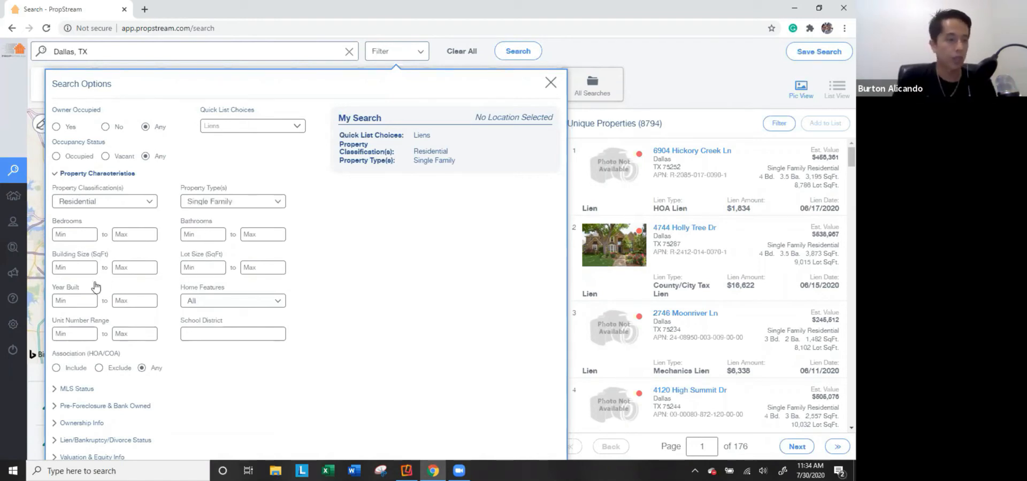
# Look at Home Features, uncheck Single Family, and try a unit number range of 10 to 2.
pyautogui.click(231, 312)
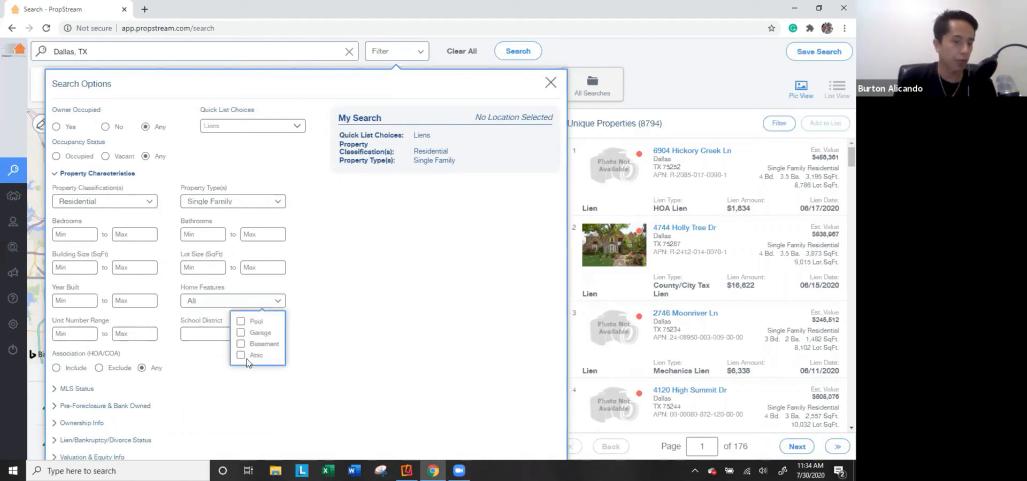
pyautogui.click(356, 334)
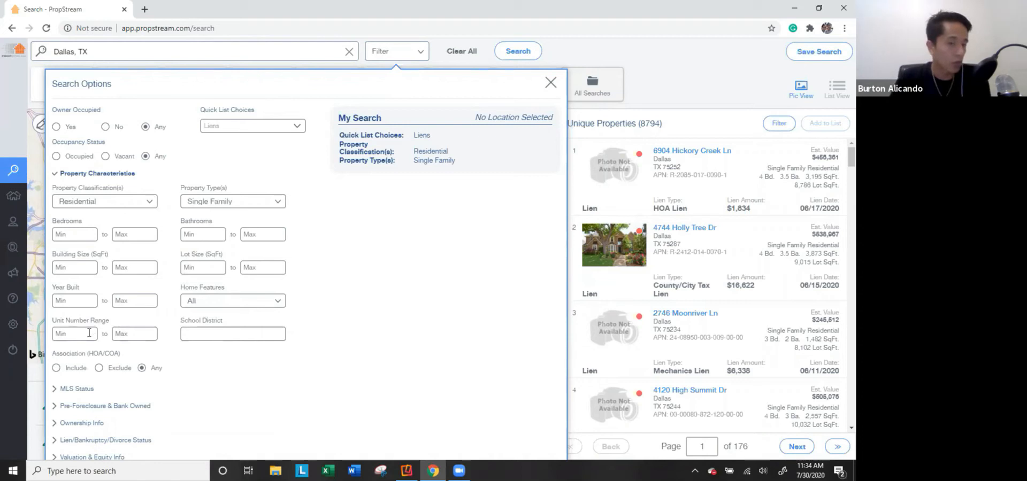
pyautogui.click(220, 203)
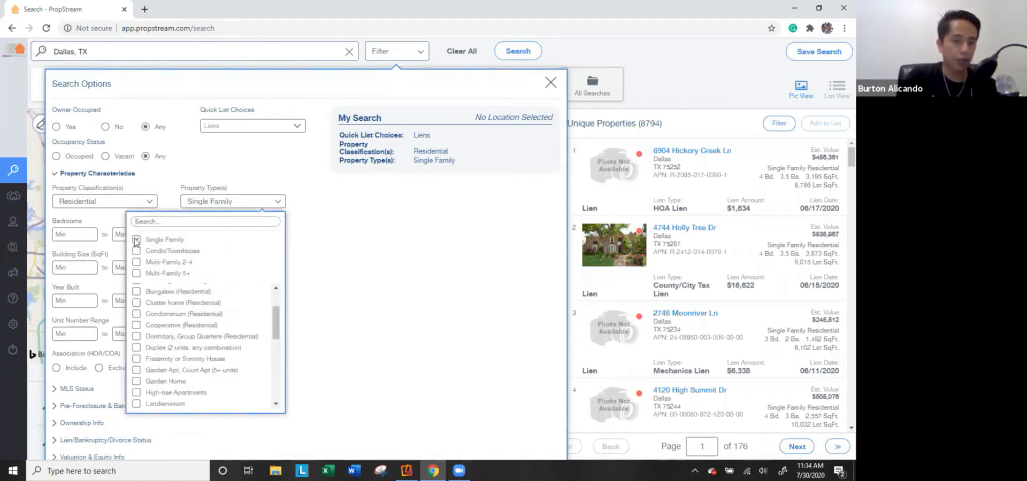
pyautogui.click(470, 272)
pyautogui.click(69, 332)
pyautogui.write('10')
pyautogui.press('Tab')
pyautogui.write('2')
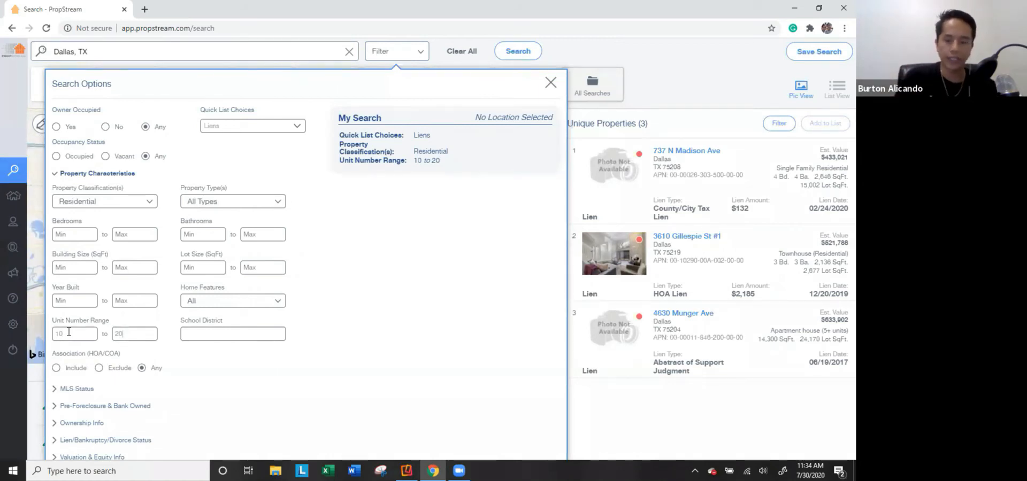
pyautogui.press('BackSpace')
pyautogui.press('BackSpace')
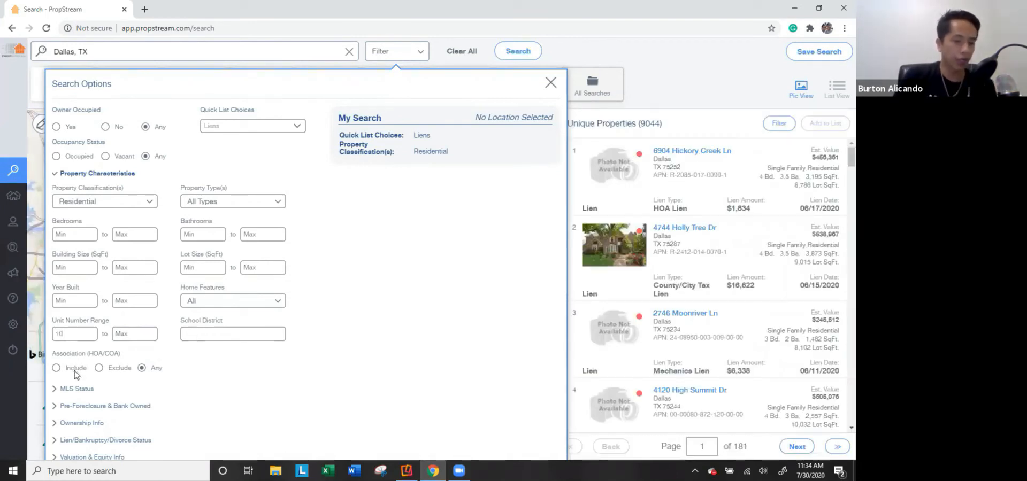
# Exclude HOA/COA properties and restore Single Family, leaving 6,906 results.
pyautogui.click(121, 372)
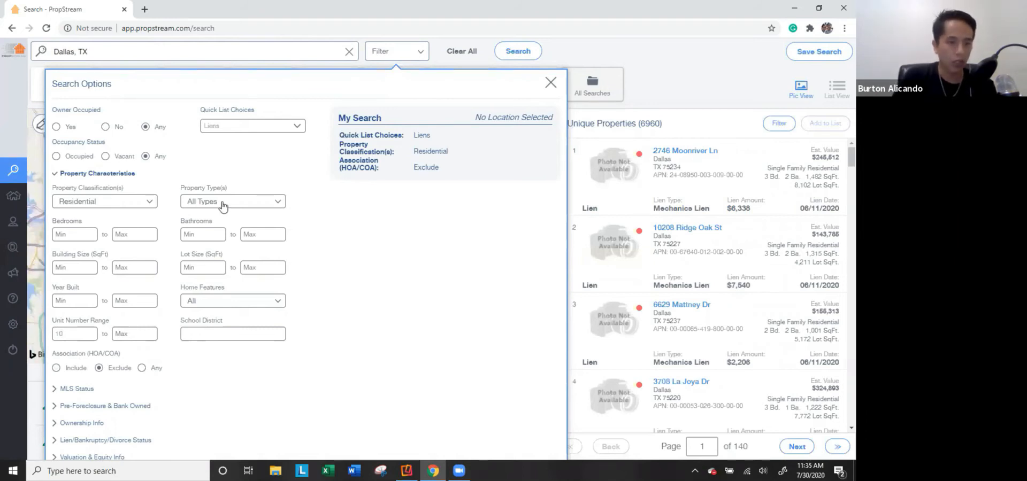
pyautogui.click(222, 206)
pyautogui.click(137, 239)
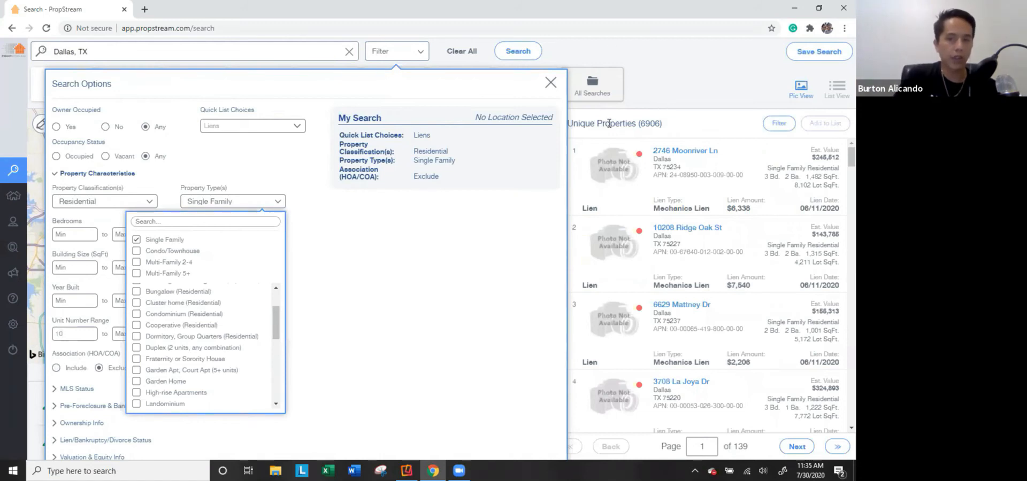
pyautogui.click(96, 177)
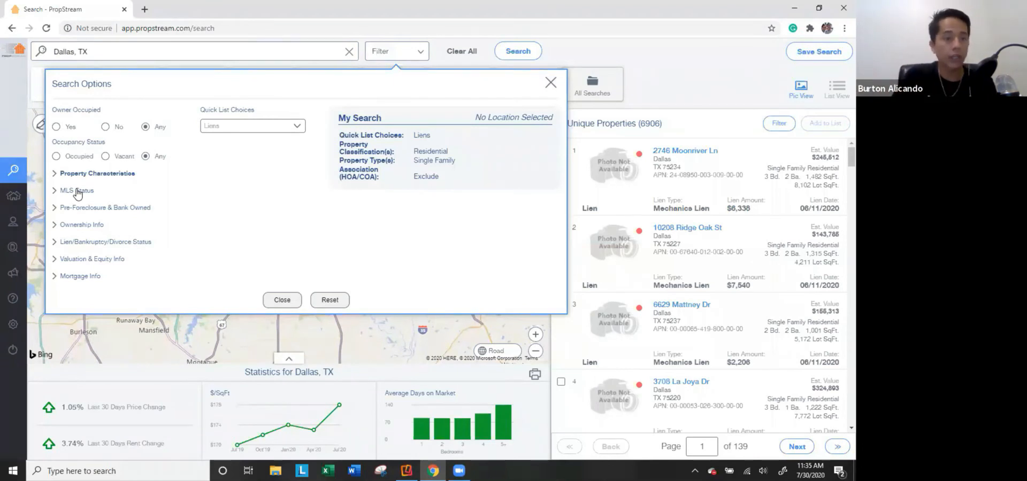
# Expand MLS Status and briefly filter to Fail listings.
pyautogui.click(78, 192)
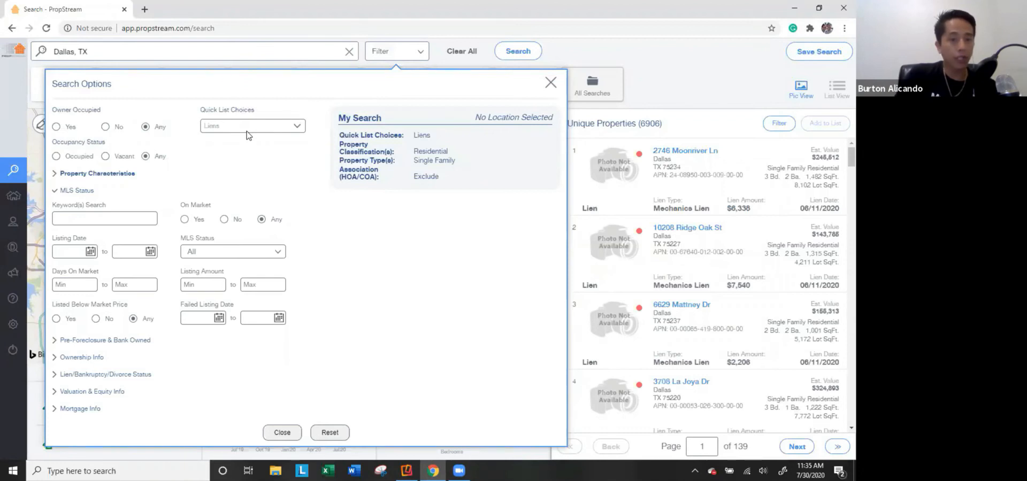
pyautogui.click(236, 252)
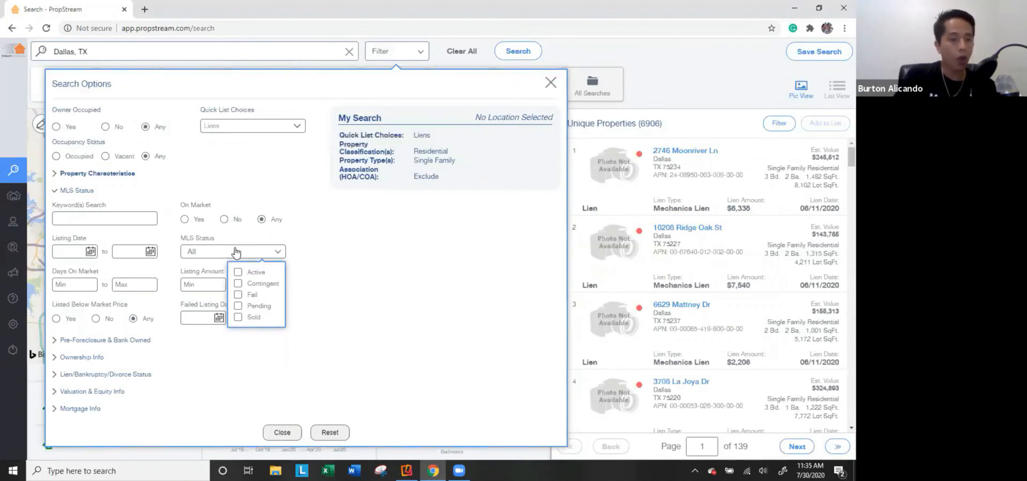
pyautogui.click(242, 295)
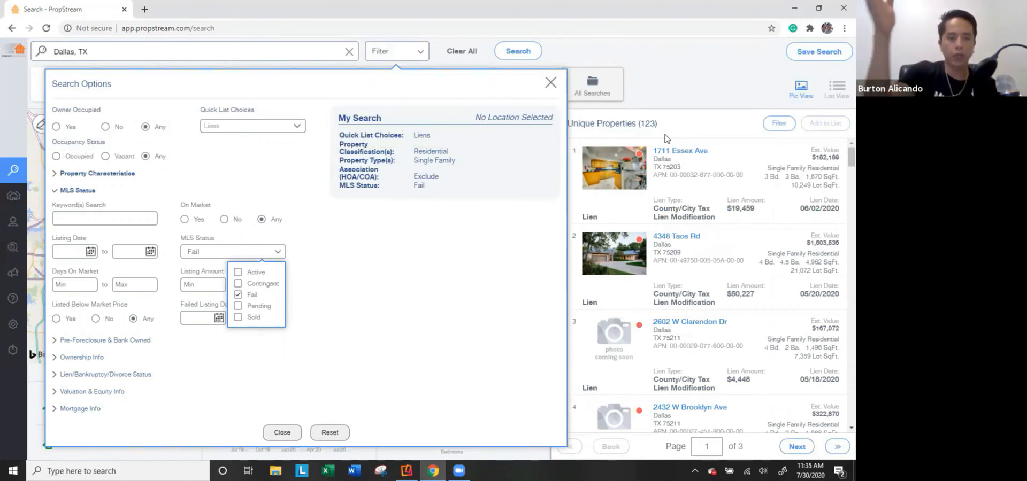
pyautogui.click(238, 294)
# Try On Market Yes with Active status and 180 days on market, then set On Market to No.
pyautogui.click(185, 219)
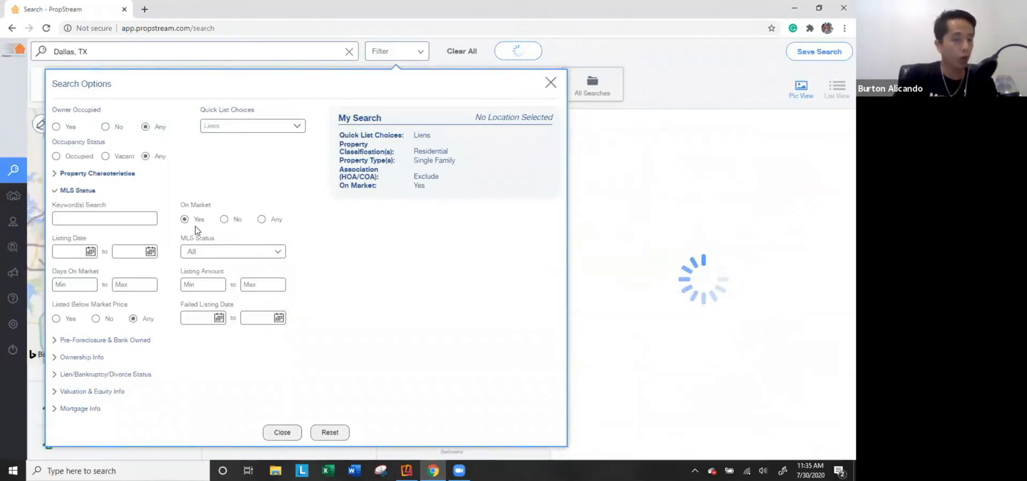
pyautogui.click(219, 253)
pyautogui.click(248, 273)
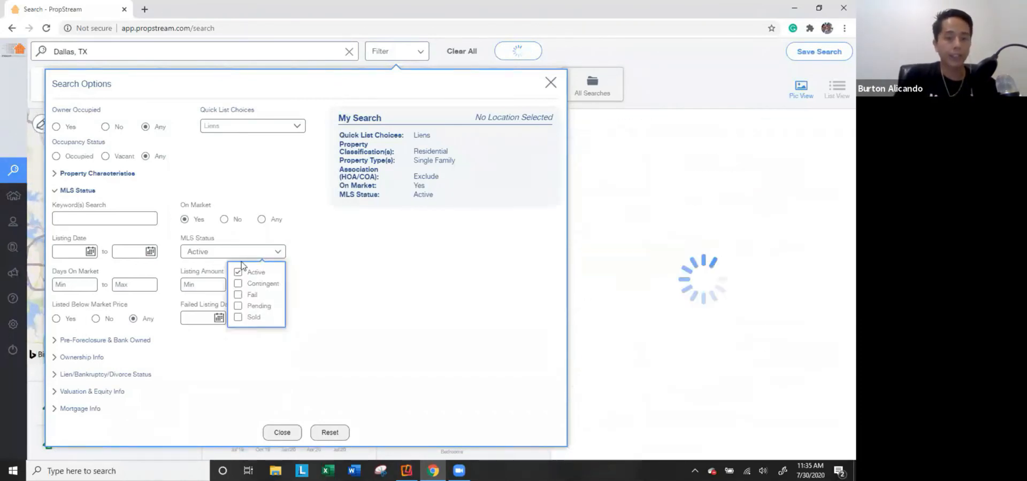
pyautogui.click(72, 283)
pyautogui.write('180')
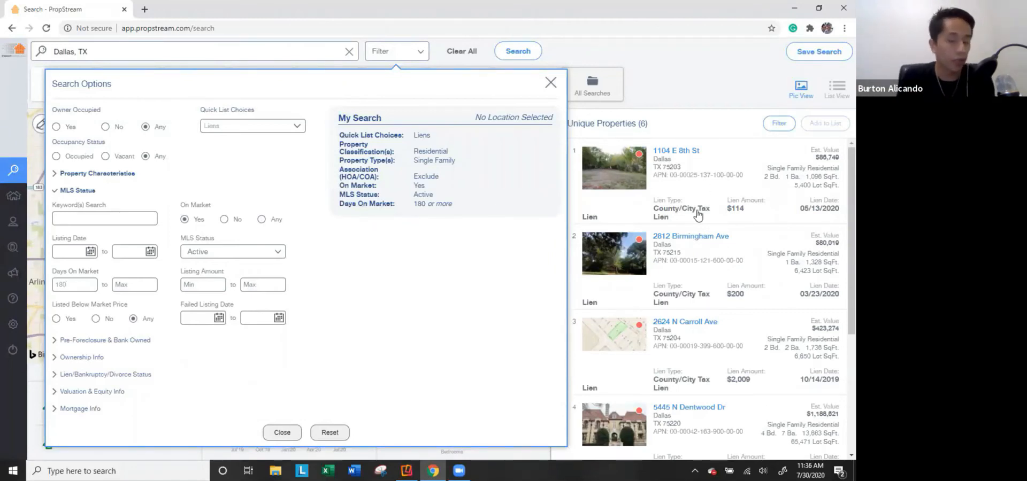
pyautogui.press('BackSpace')
pyautogui.press('BackSpace')
pyautogui.press('BackSpace')
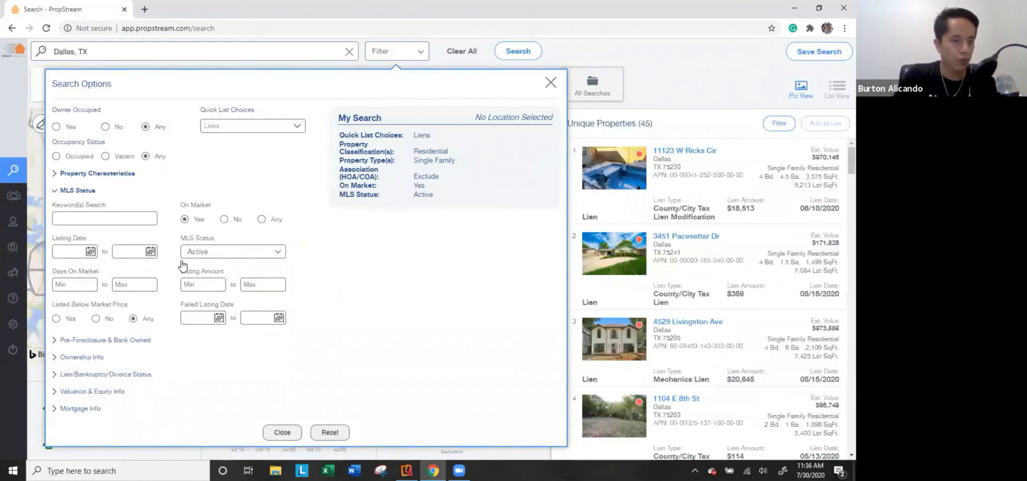
pyautogui.click(233, 254)
pyautogui.click(250, 272)
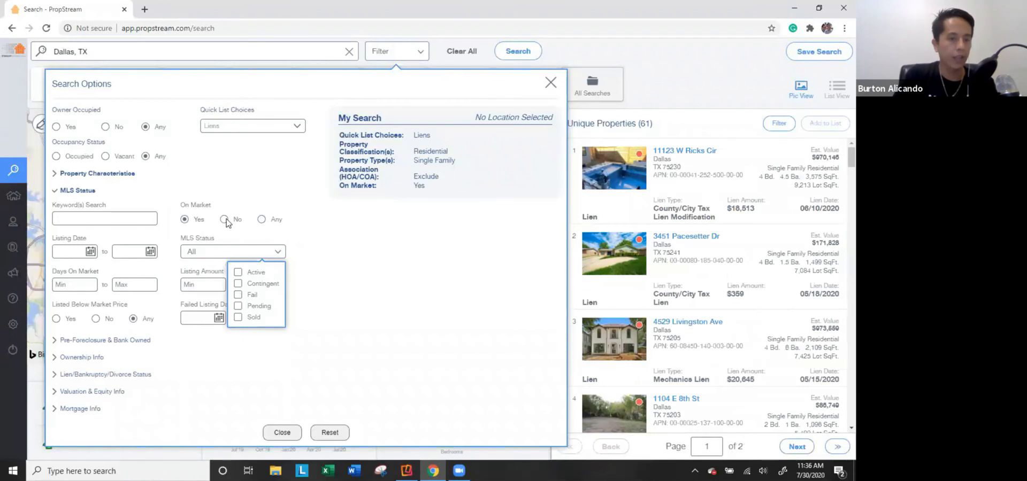
pyautogui.click(225, 219)
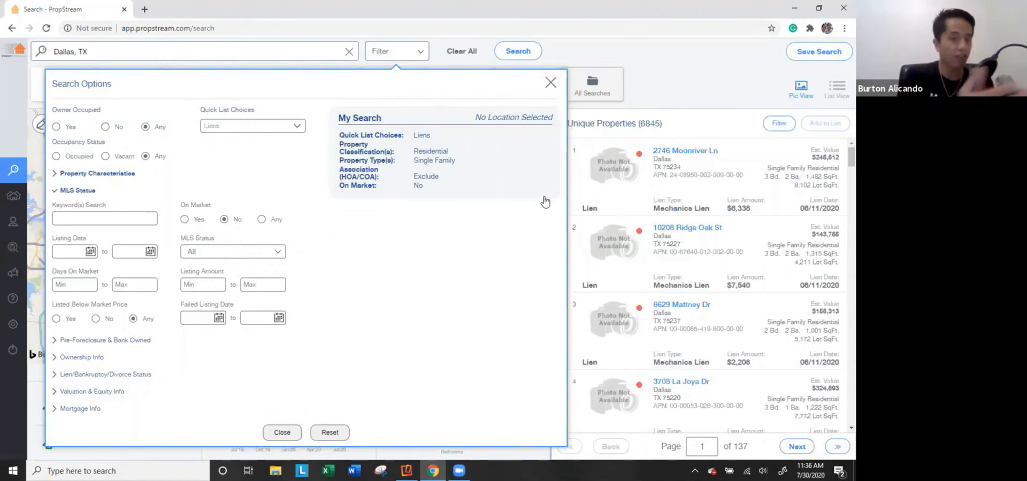
# Filter MLS Status to Fail with a Failed Listing Date from 06/01/20.
pyautogui.click(219, 256)
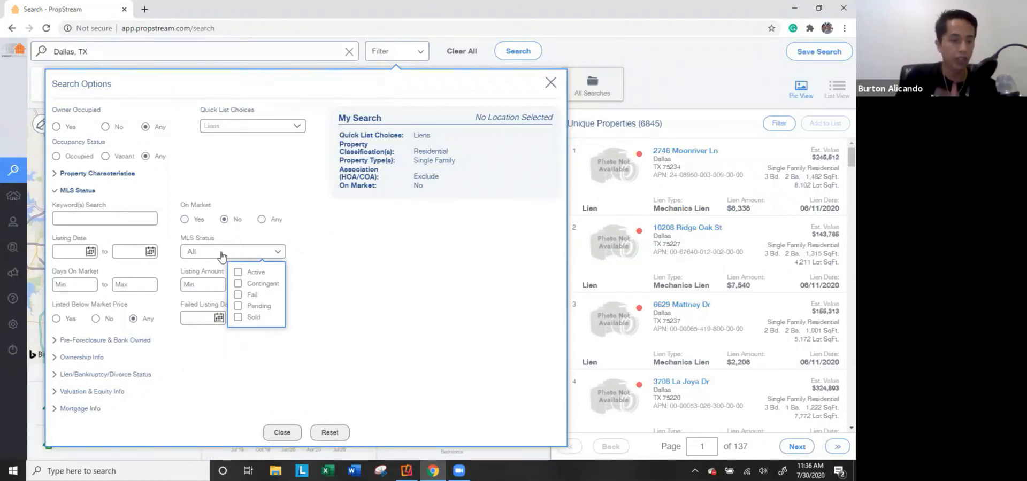
pyautogui.click(238, 295)
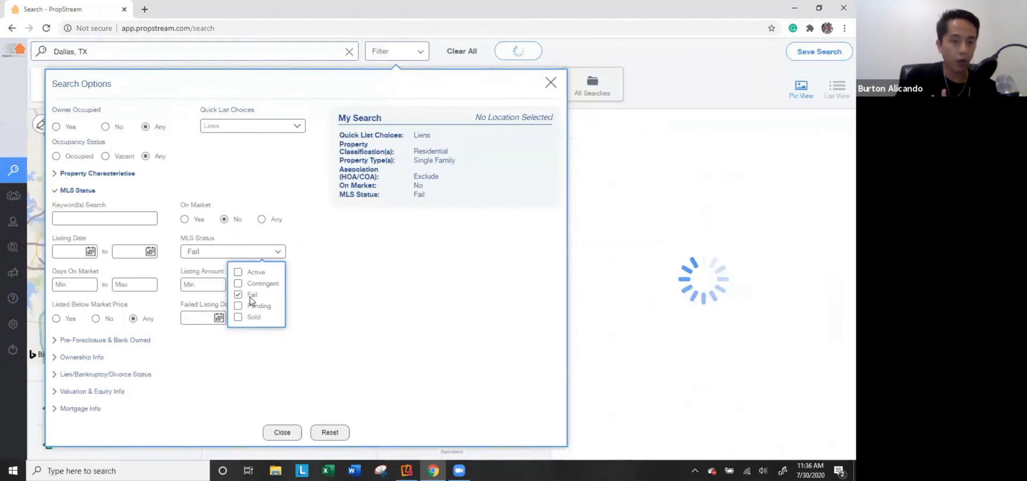
pyautogui.click(220, 317)
pyautogui.click(192, 170)
pyautogui.click(211, 215)
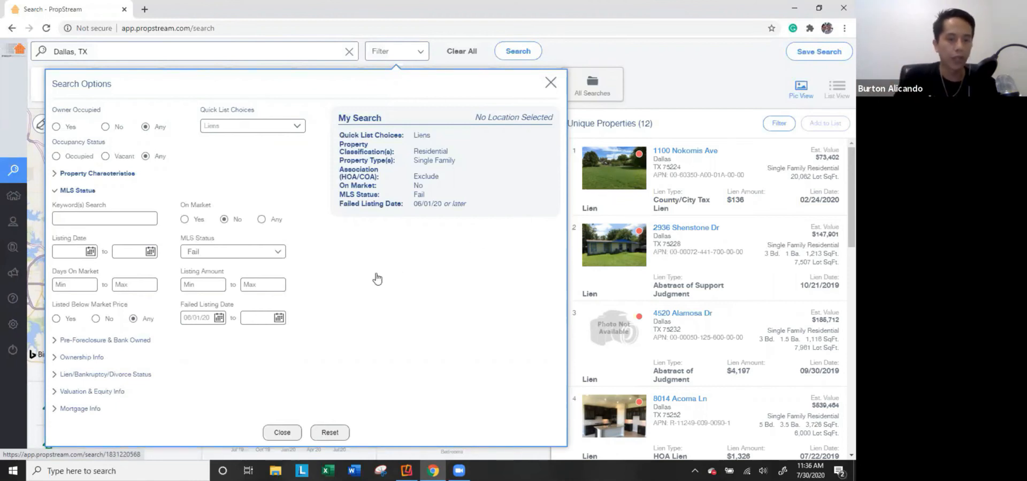
# Switch MLS Status to Active and On Market to Yes, returning 45 properties.
pyautogui.click(239, 251)
pyautogui.click(238, 272)
pyautogui.click(237, 295)
pyautogui.click(331, 298)
pyautogui.click(194, 222)
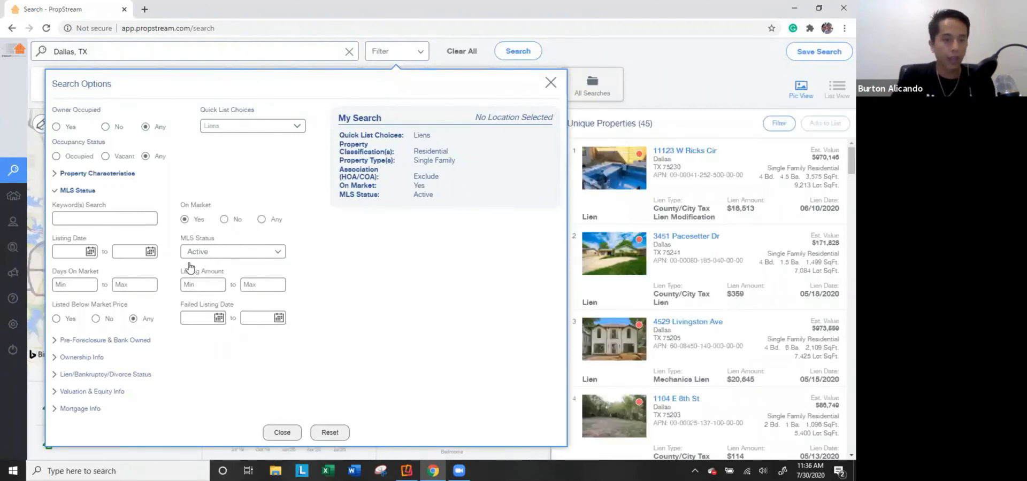
pyautogui.write('new roof')
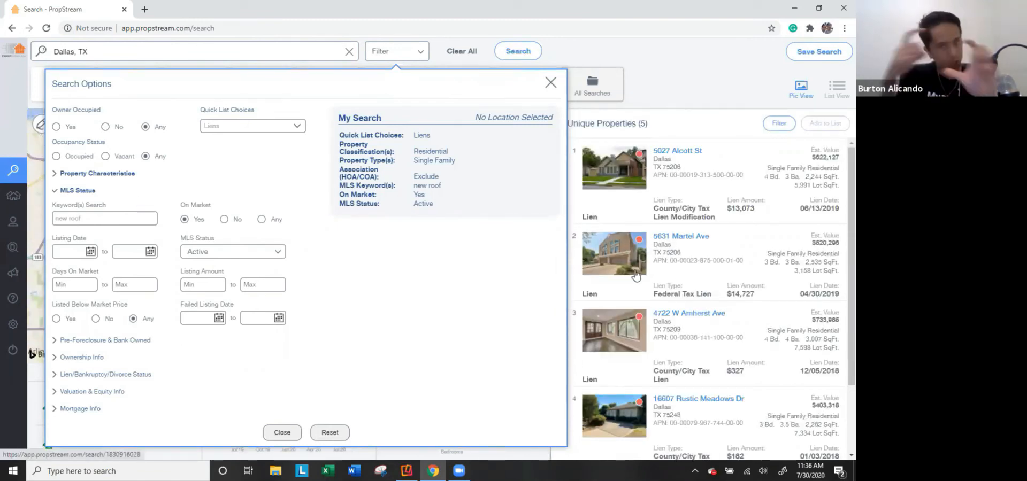
pyautogui.click(608, 165)
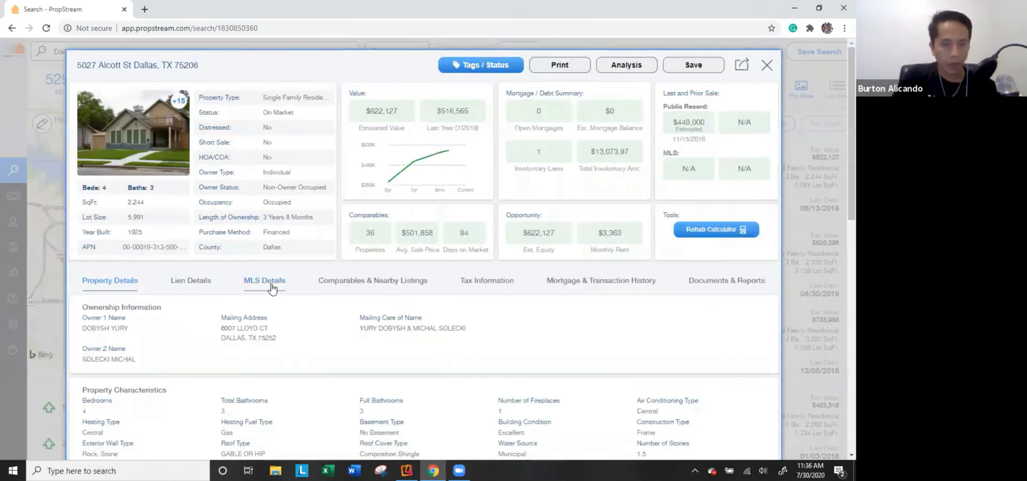
pyautogui.click(268, 282)
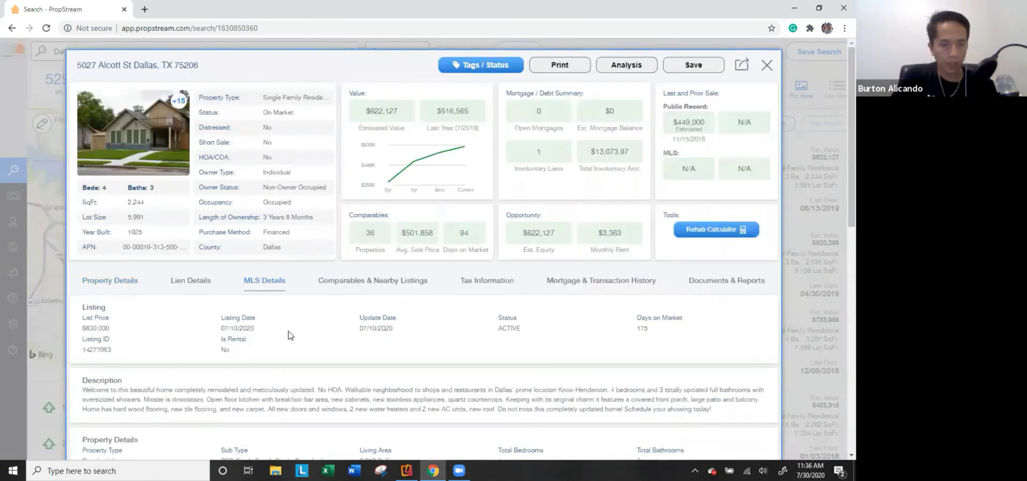
# Find 'new roof' in the listing text, then close the property and reopen the filters.
pyautogui.scroll(-2, 277, 380)
pyautogui.hotkey('ctrl', 'f')
pyautogui.write('new roof')
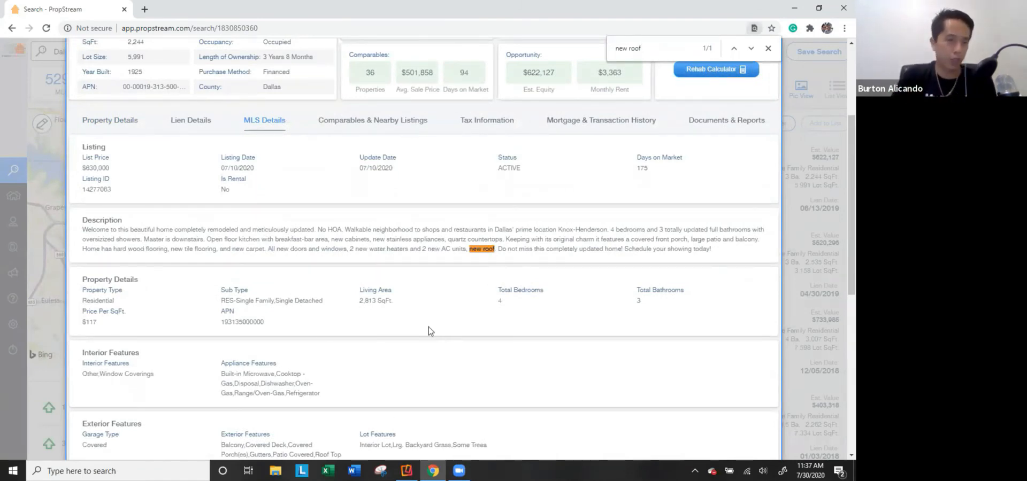
pyautogui.scroll(1, 389, 304)
pyautogui.scroll(1, 580, 303)
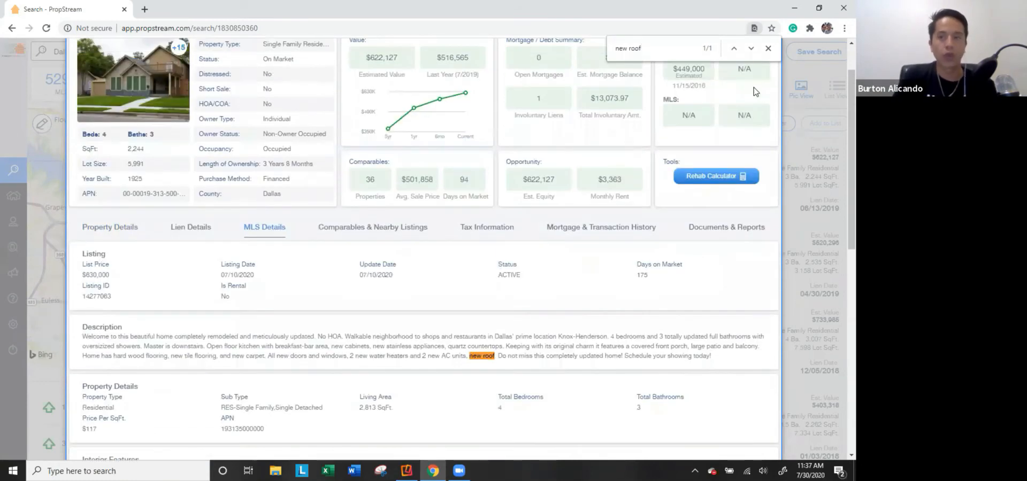
pyautogui.click(768, 48)
pyautogui.press('Escape')
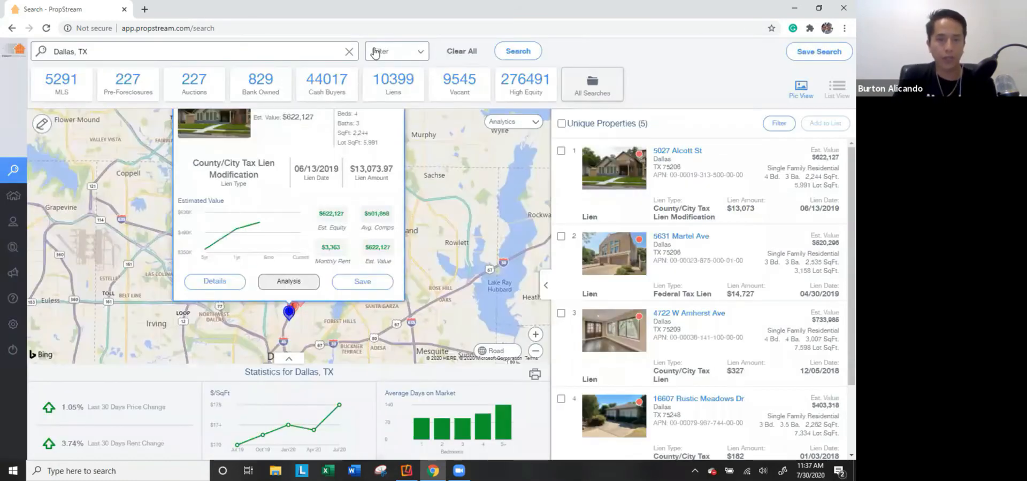
pyautogui.click(377, 52)
pyautogui.scroll(-2, 711, 180)
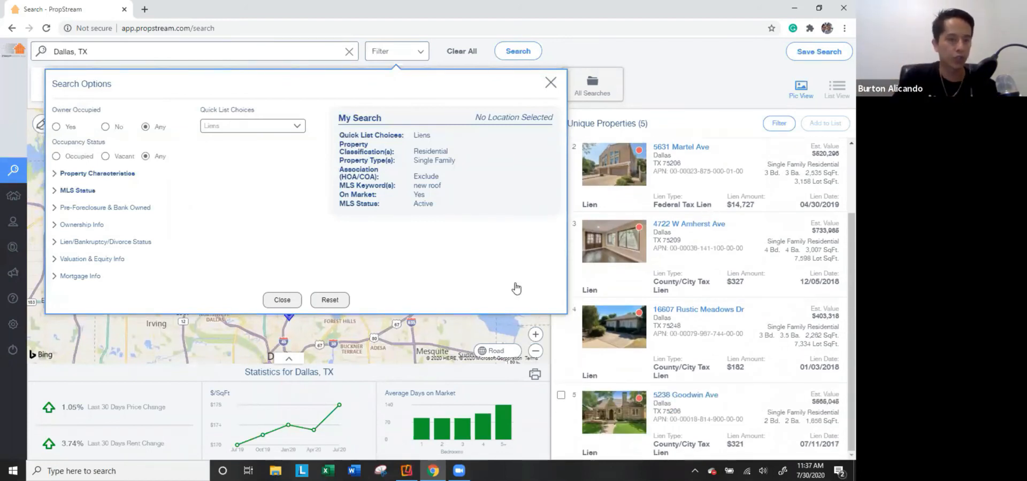
# Clear the 'new roof' keyword, set On Market to No and uncheck Active status (6,845 properties).
pyautogui.click(78, 191)
pyautogui.doubleClick(110, 220)
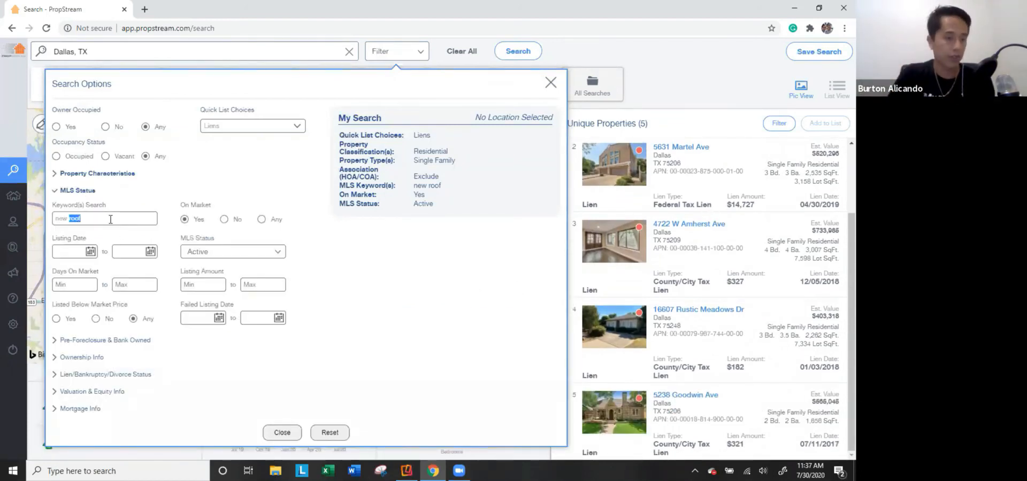
pyautogui.press('BackSpace')
pyautogui.press('BackSpace')
pyautogui.press('BackSpace')
pyautogui.press('BackSpace')
pyautogui.press('BackSpace')
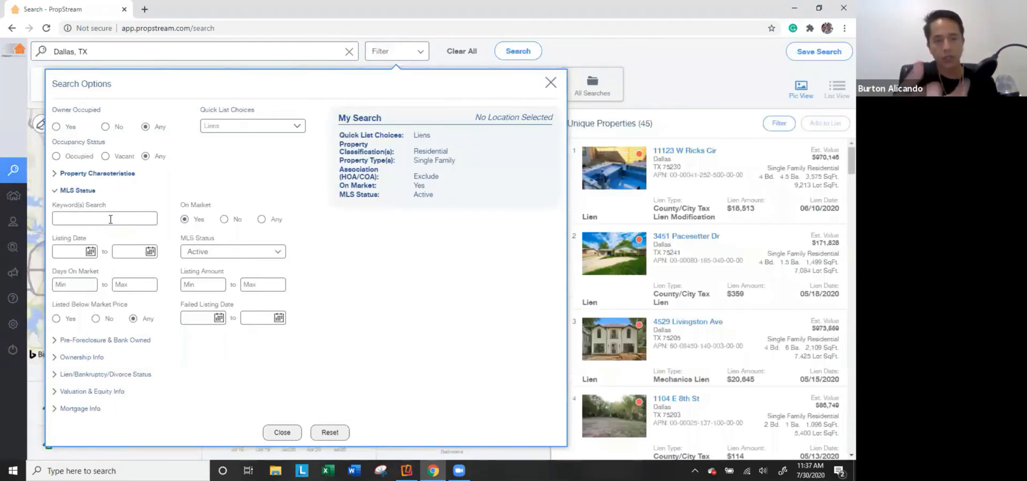
pyautogui.click(224, 219)
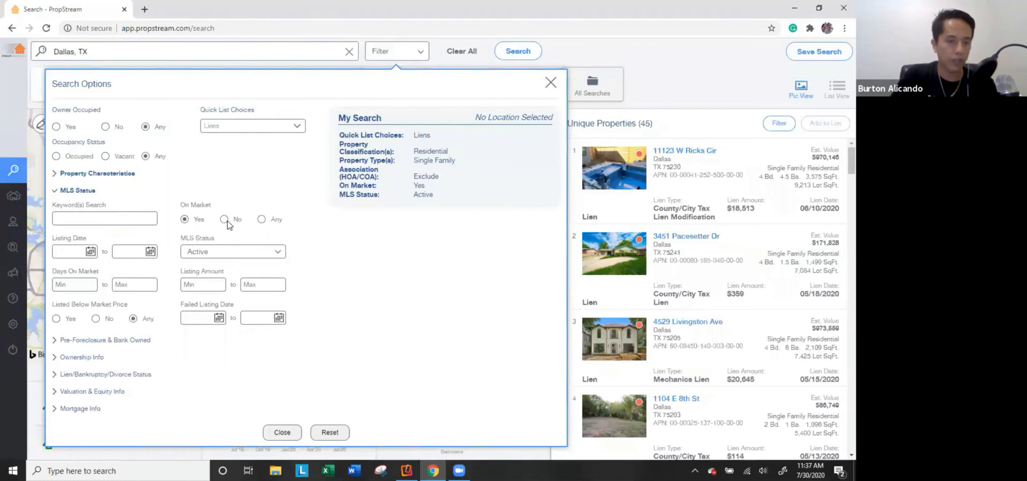
pyautogui.click(231, 256)
pyautogui.click(238, 272)
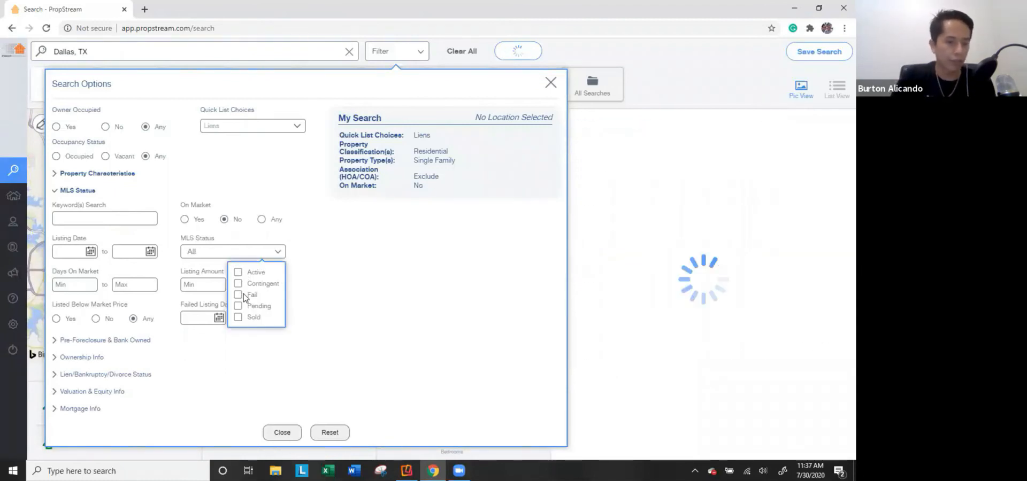
pyautogui.click(301, 286)
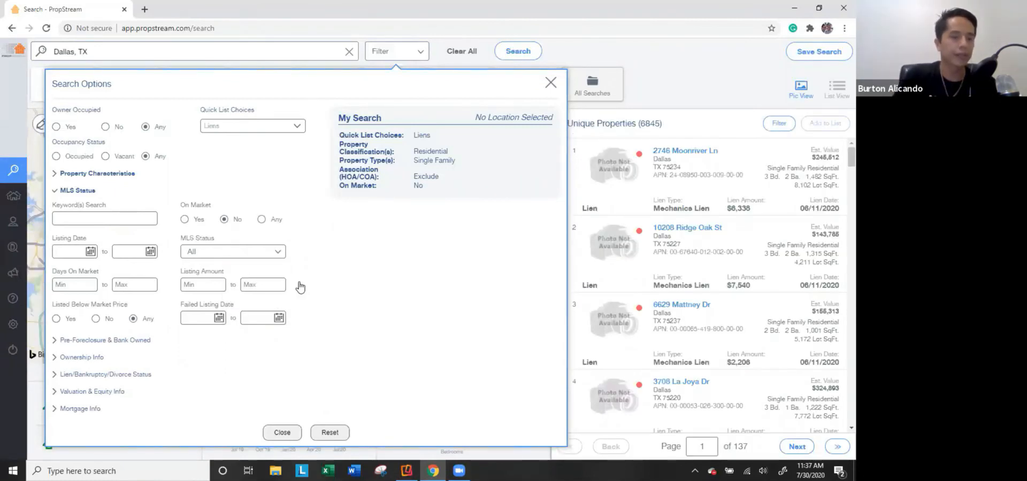
pyautogui.click(85, 191)
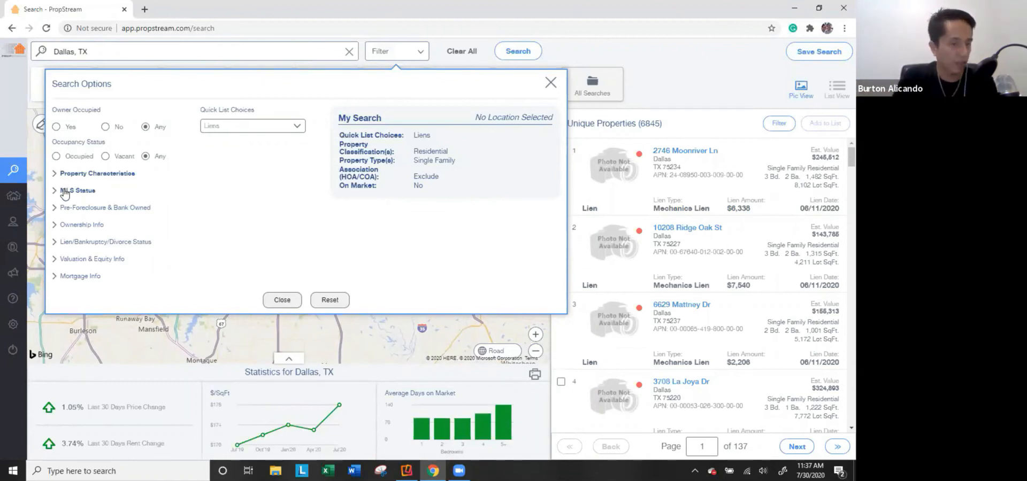
# Expand Pre-Foreclosure & Bank Owned and try the Notice of Default, Auctions and Bank Owned statuses.
pyautogui.click(99, 209)
pyautogui.click(91, 236)
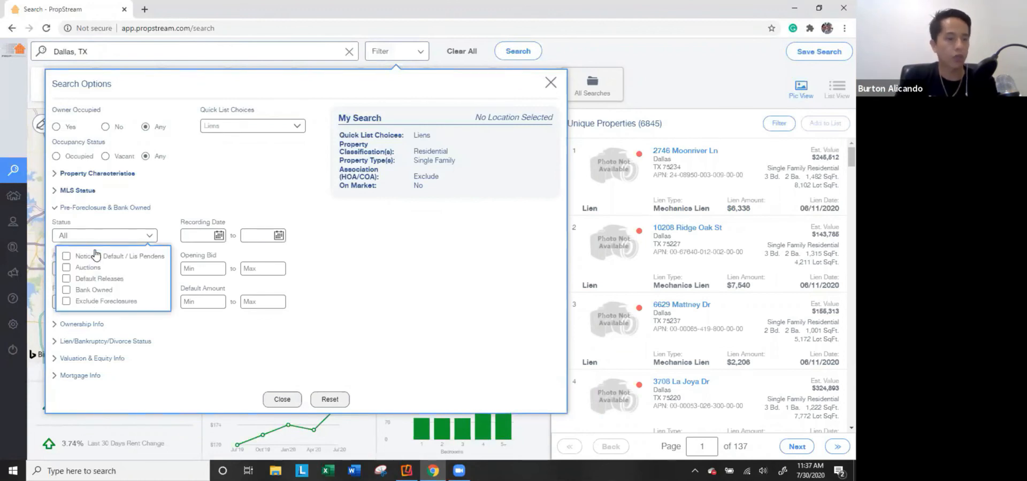
pyautogui.click(92, 256)
pyautogui.click(91, 257)
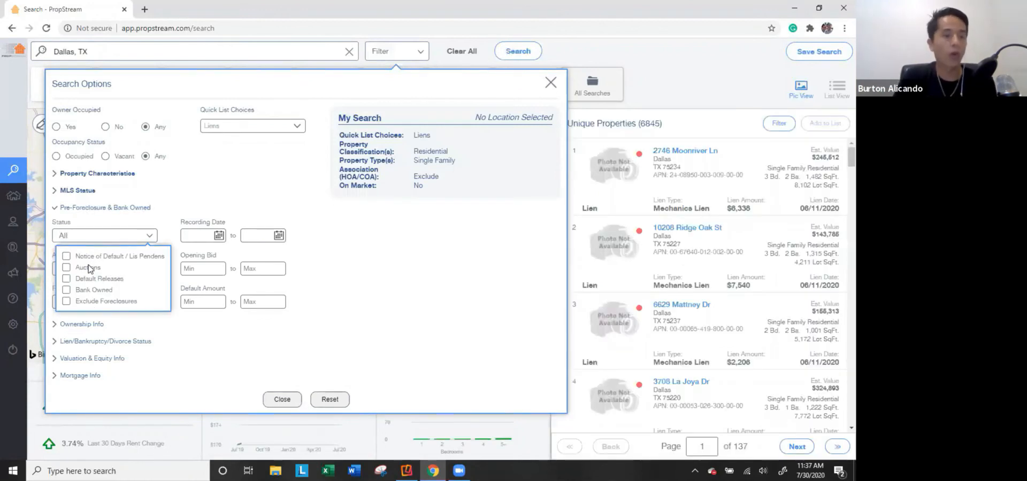
pyautogui.click(88, 268)
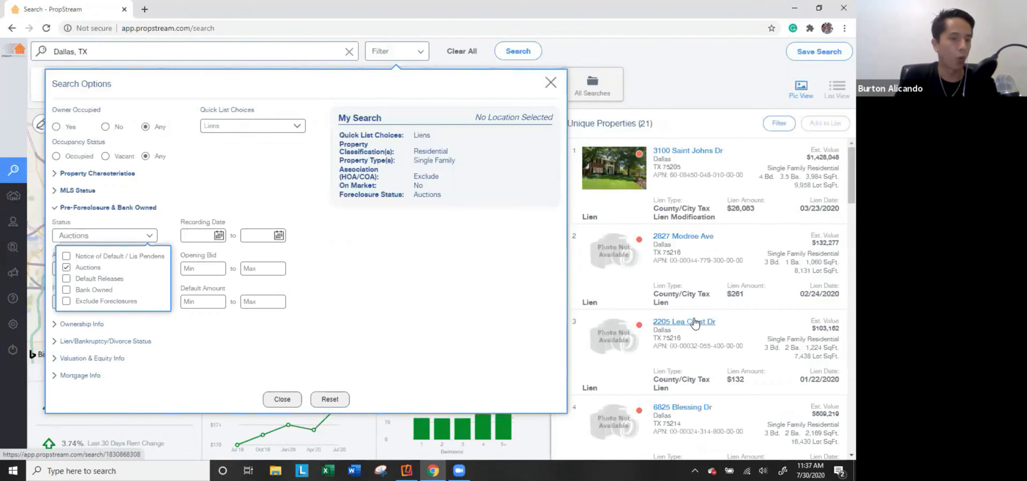
pyautogui.click(94, 268)
pyautogui.click(91, 291)
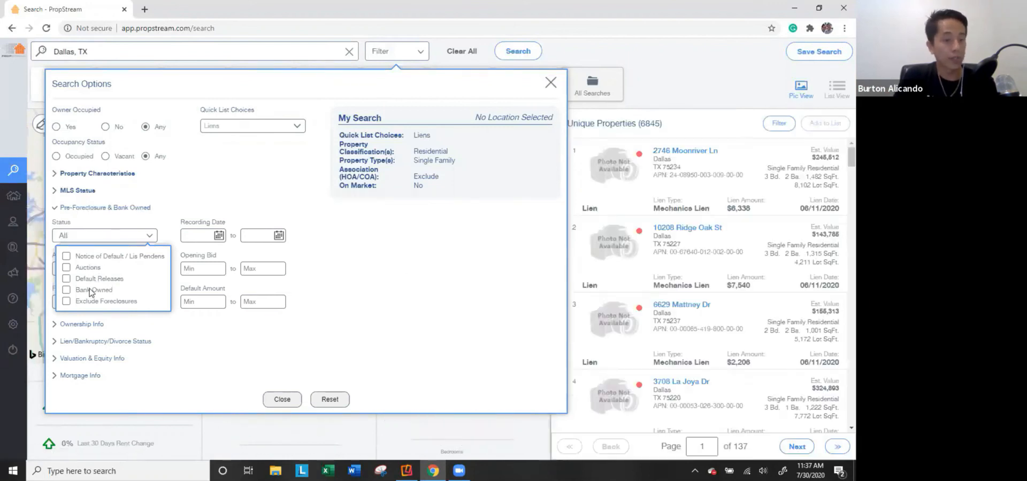
pyautogui.click(91, 290)
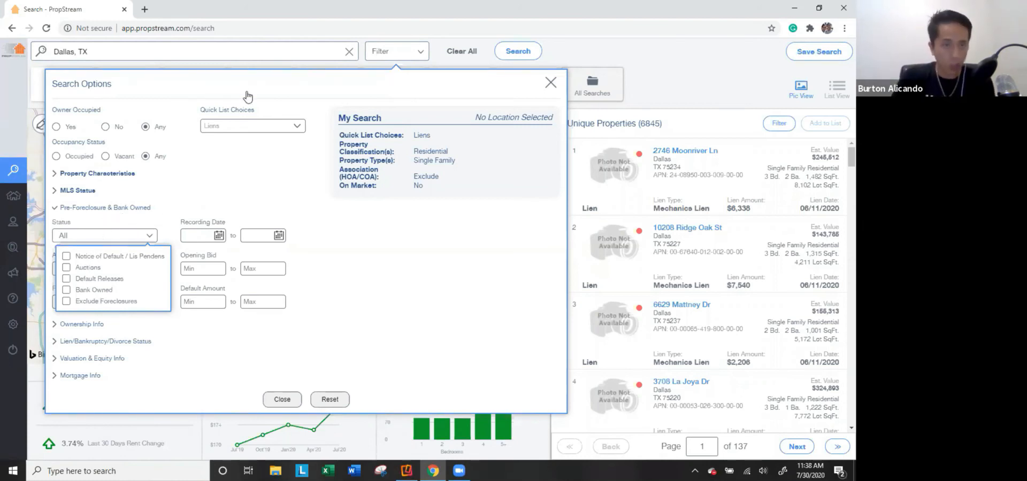
# Set the foreclosure status to Exclude Foreclosures only, leaving 6,824 properties.
pyautogui.click(90, 268)
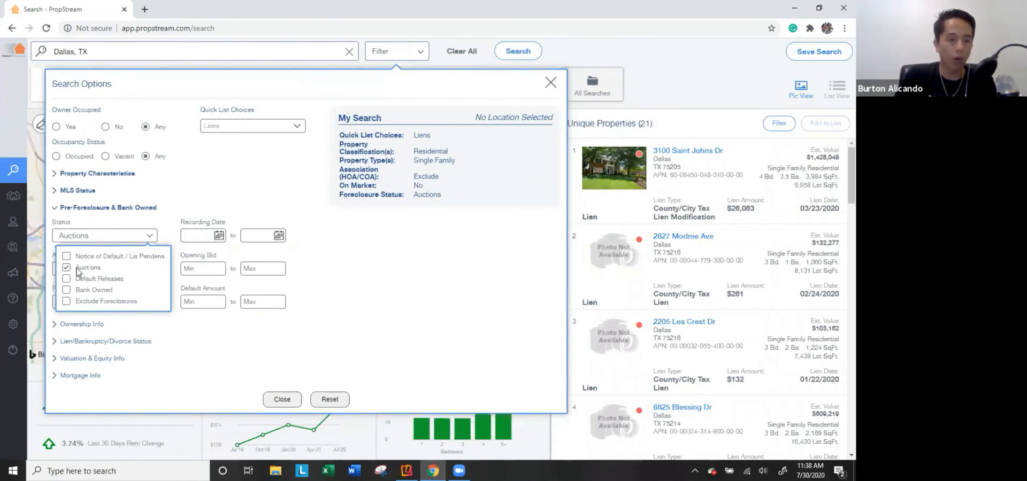
pyautogui.click(79, 270)
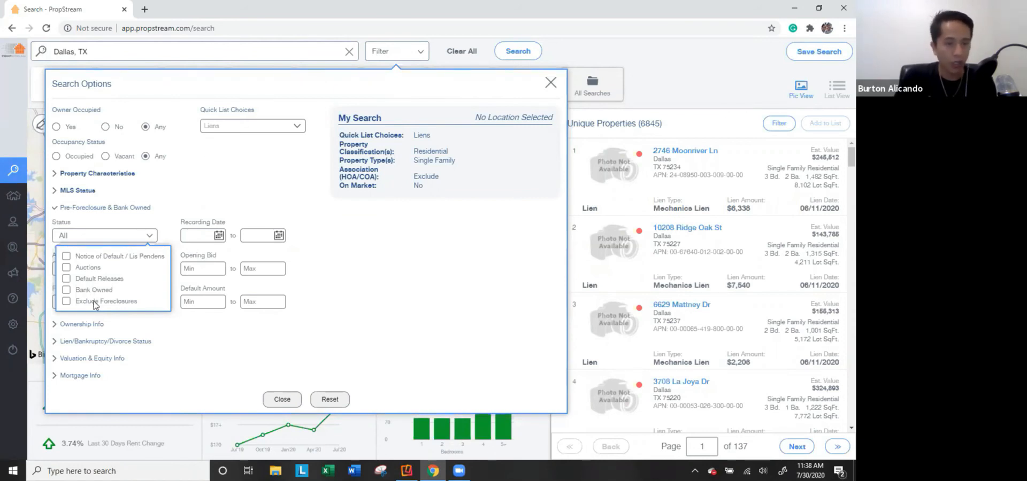
pyautogui.click(95, 304)
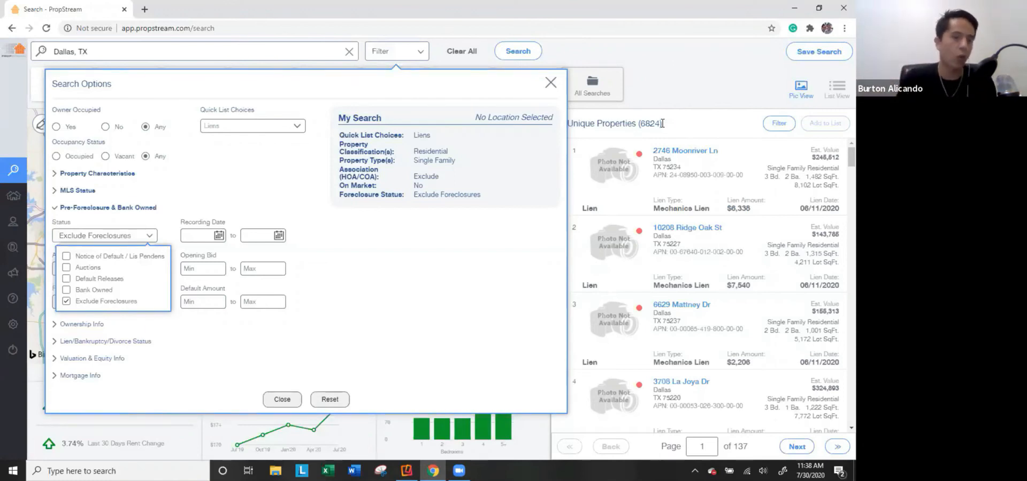
pyautogui.click(358, 285)
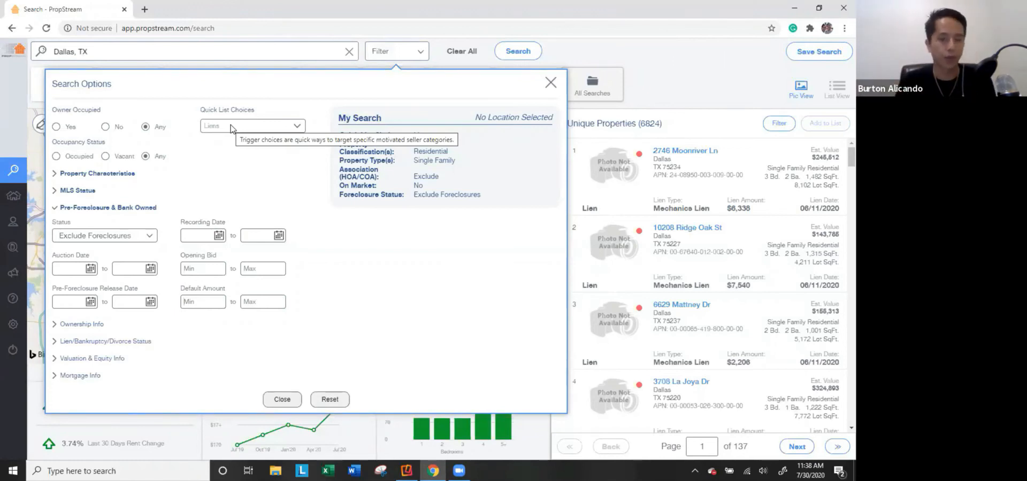
# Collapse Pre-Foreclosure and expand Ownership Info to view the owner type and location options.
pyautogui.click(111, 209)
pyautogui.click(91, 225)
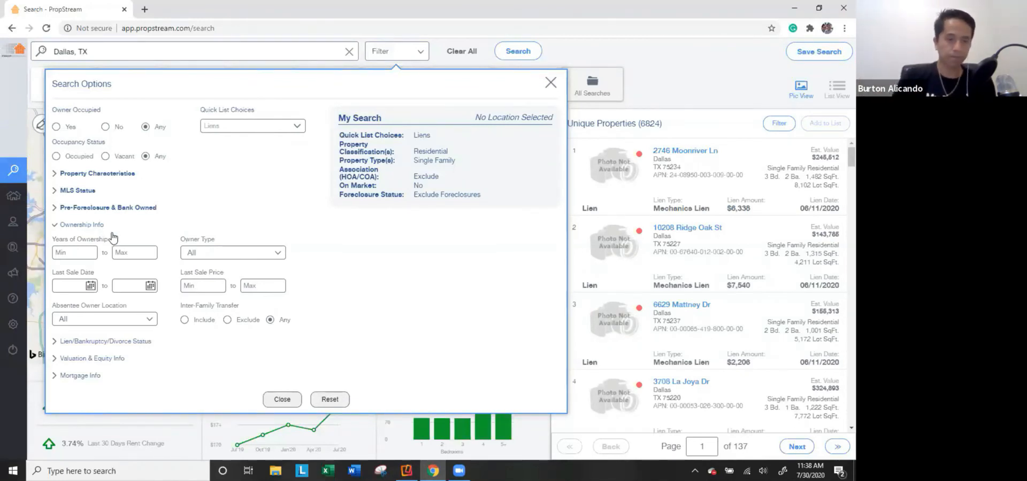
pyautogui.click(220, 253)
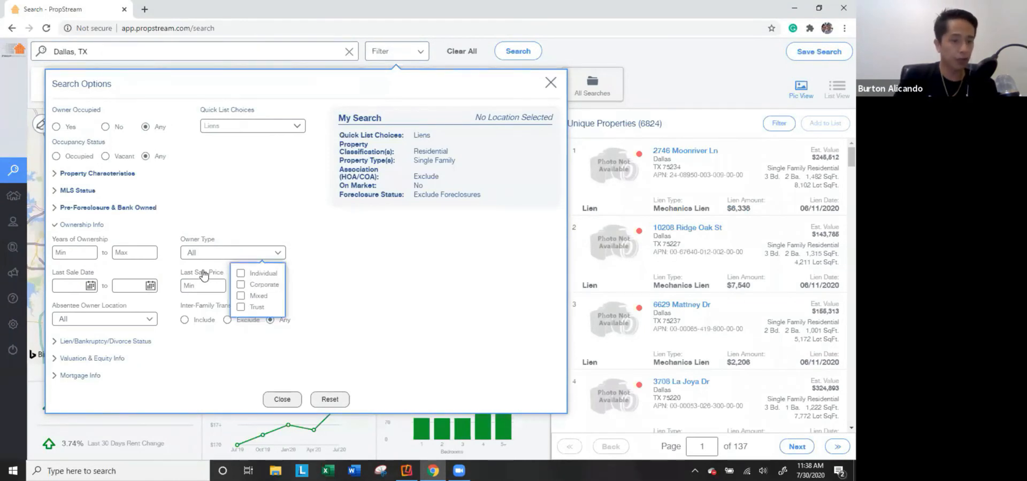
pyautogui.click(202, 286)
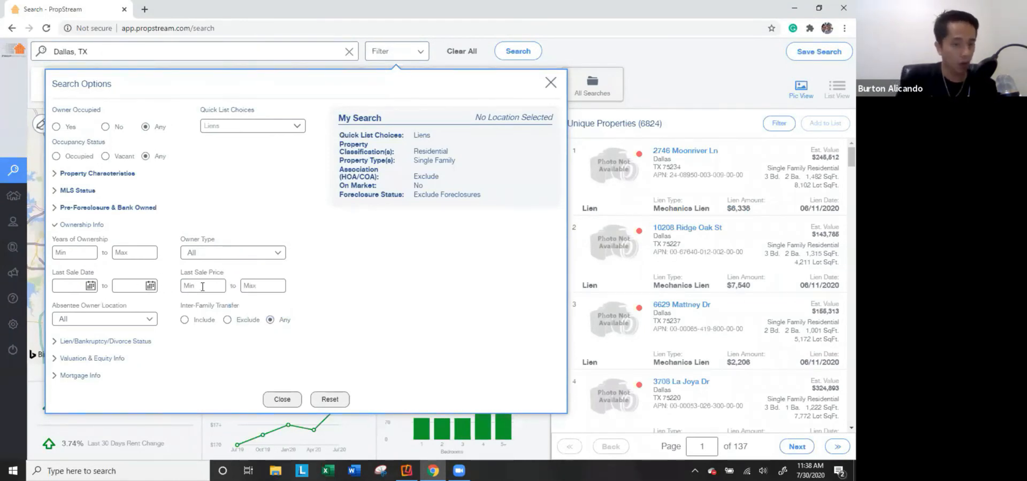
pyautogui.click(115, 321)
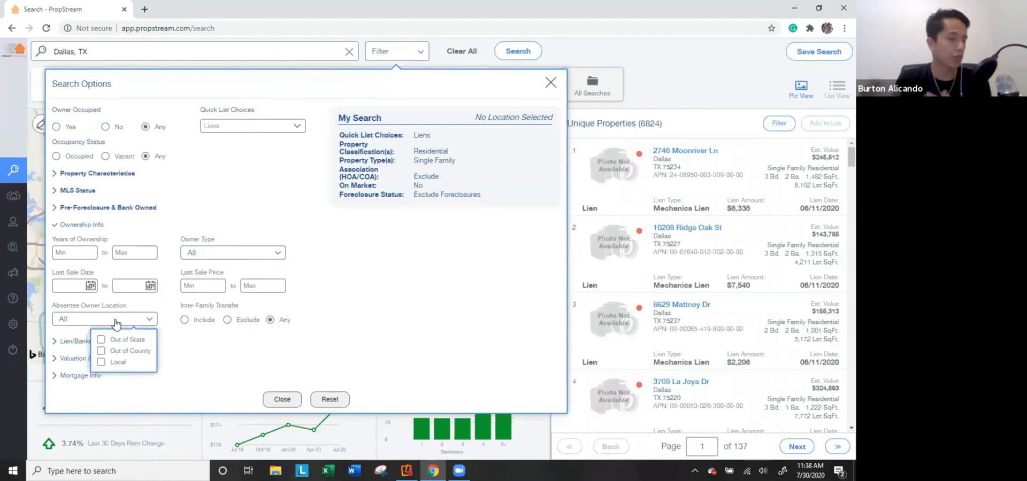
# Set Owner Occupied to No, Owner Type to Individual and Absentee Owner Location to Out of State.
pyautogui.click(105, 127)
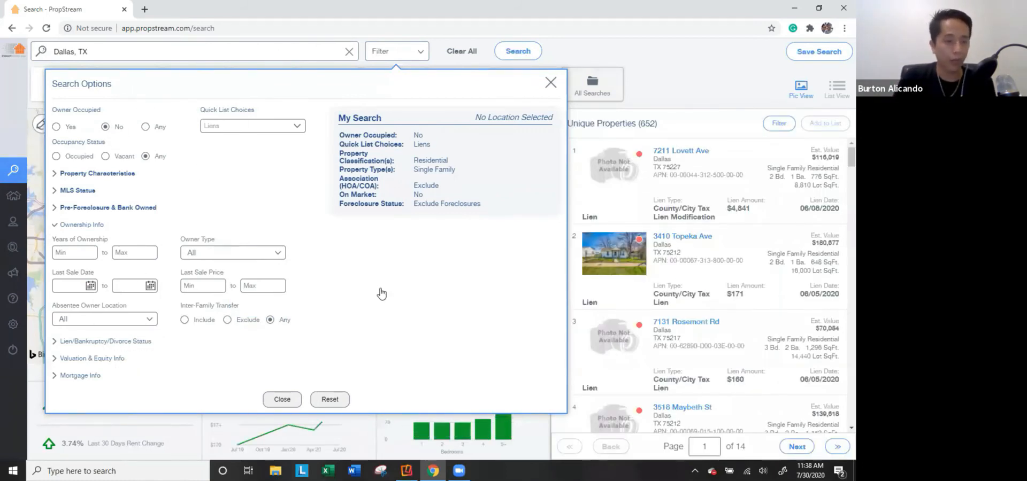
pyautogui.click(251, 253)
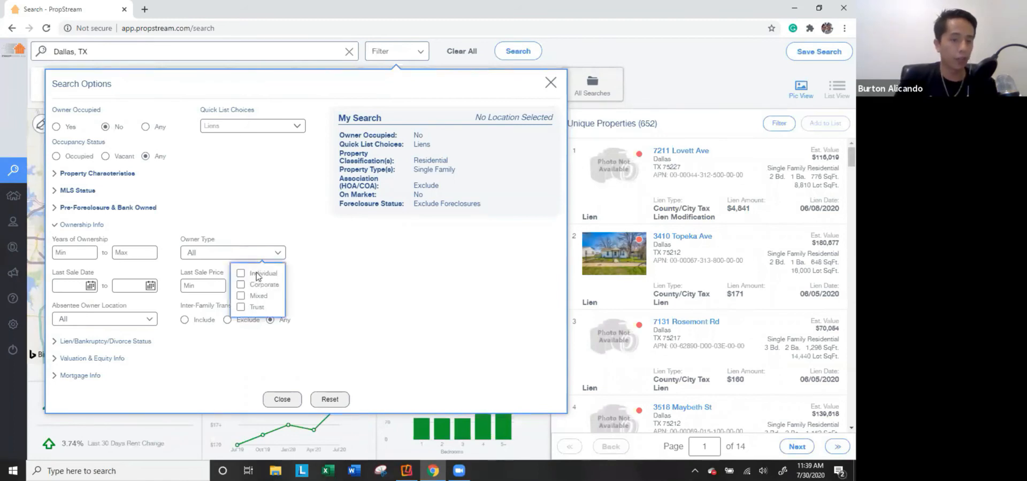
pyautogui.click(250, 271)
pyautogui.click(152, 321)
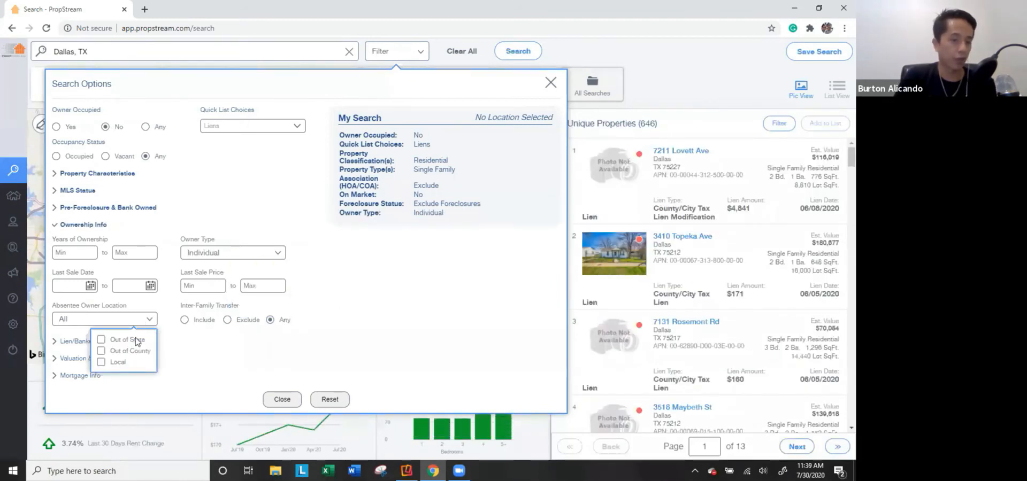
pyautogui.click(138, 340)
pyautogui.click(393, 342)
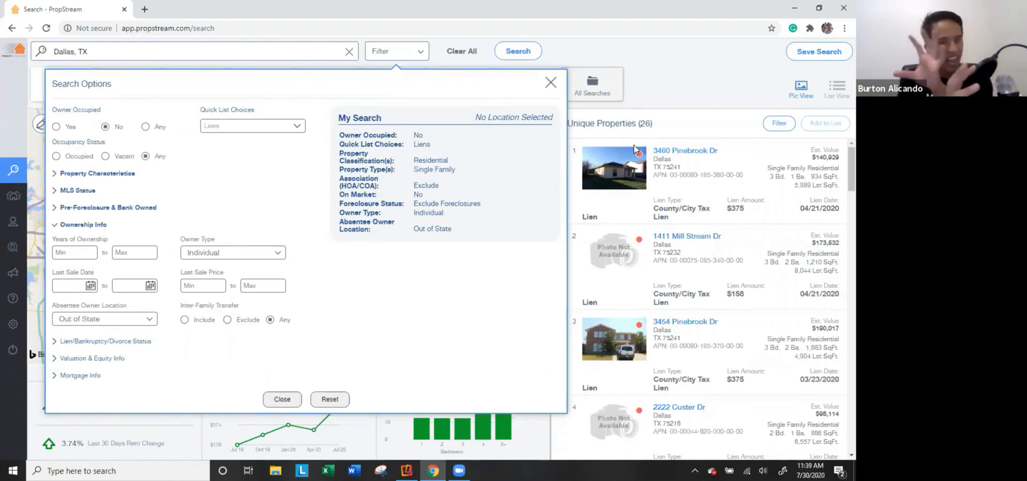
pyautogui.moveTo(368, 148)
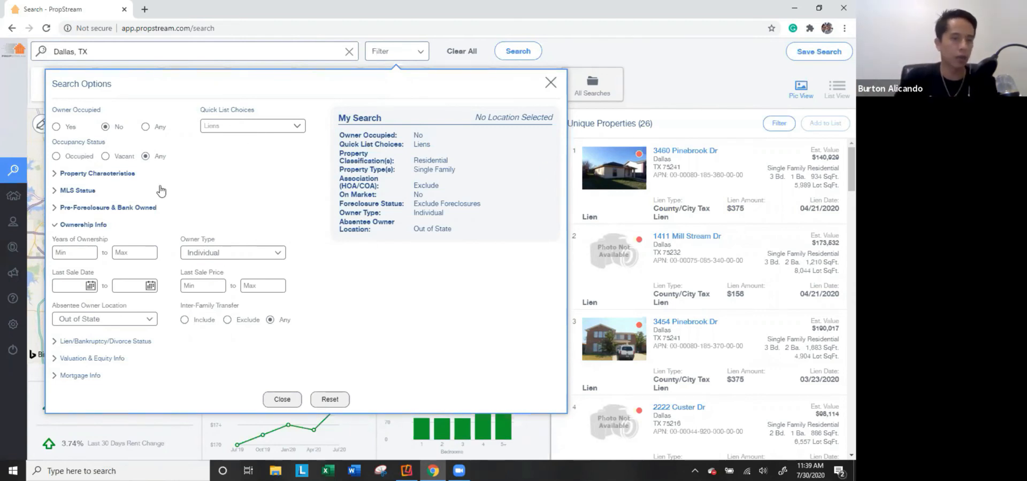
# Try Vacant occupancy, revert to Any, clear the Out of State filter and collapse Ownership Info.
pyautogui.click(109, 156)
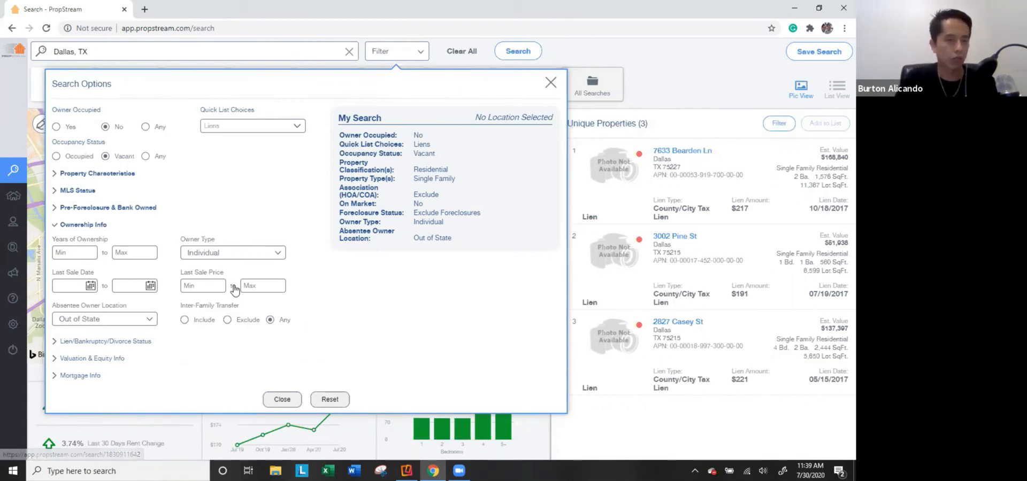
pyautogui.click(146, 156)
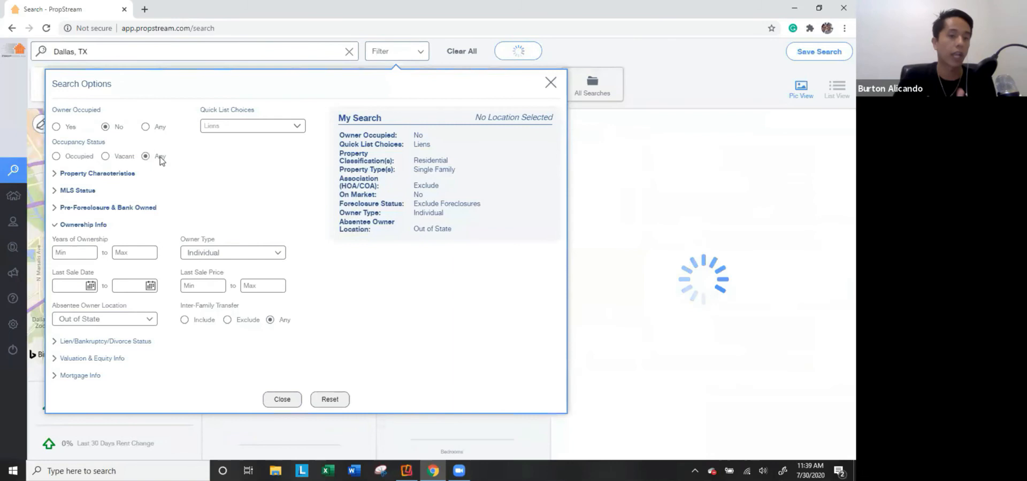
pyautogui.click(92, 320)
pyautogui.click(111, 340)
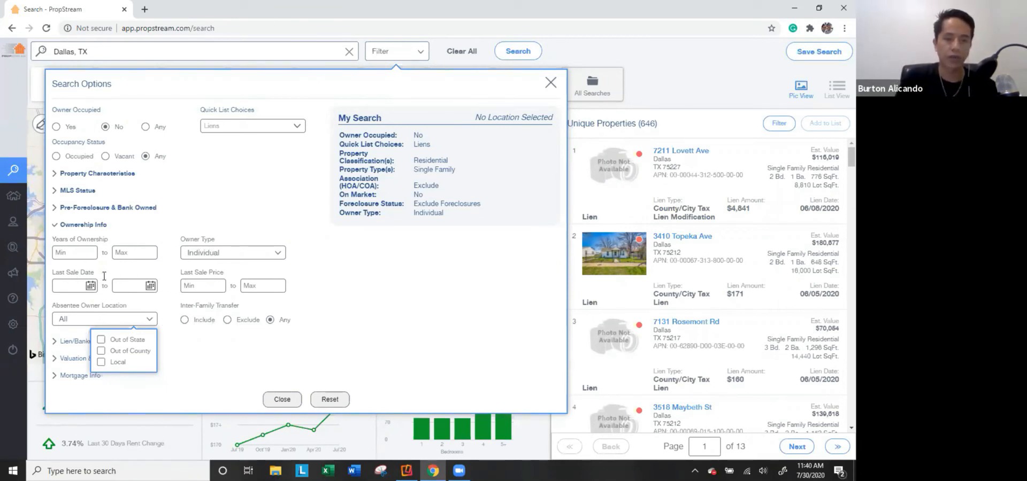
pyautogui.click(85, 225)
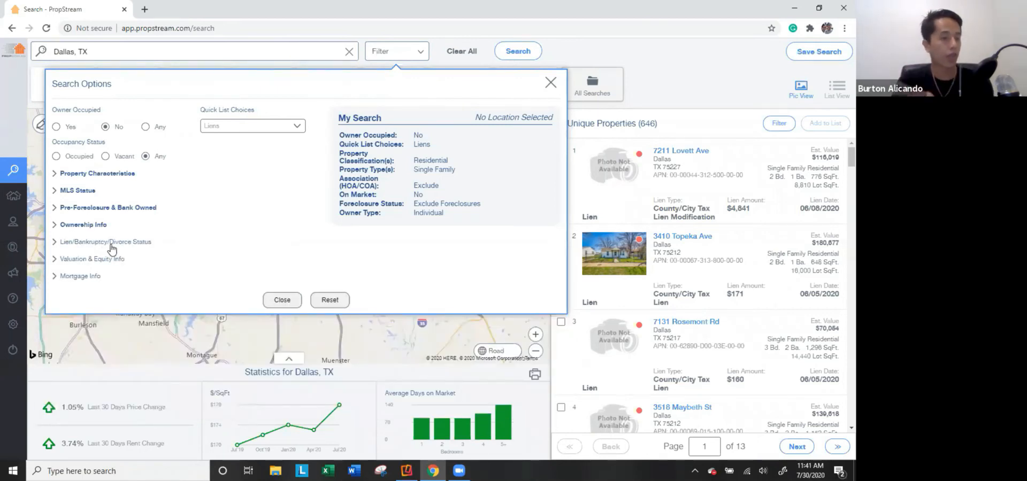
# Expand the lien, bankruptcy and divorce filters and try the Active Bankruptcy target status, then clear it.
pyautogui.click(124, 244)
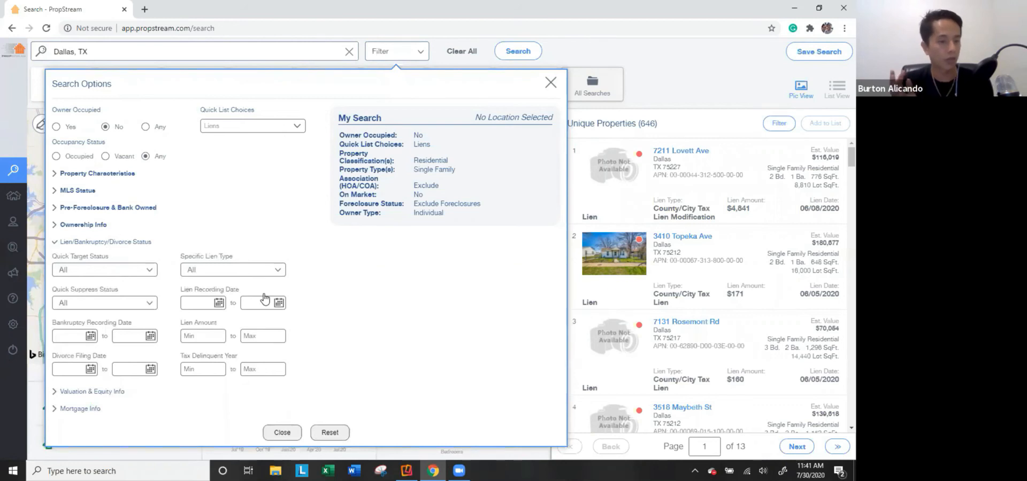
pyautogui.click(86, 271)
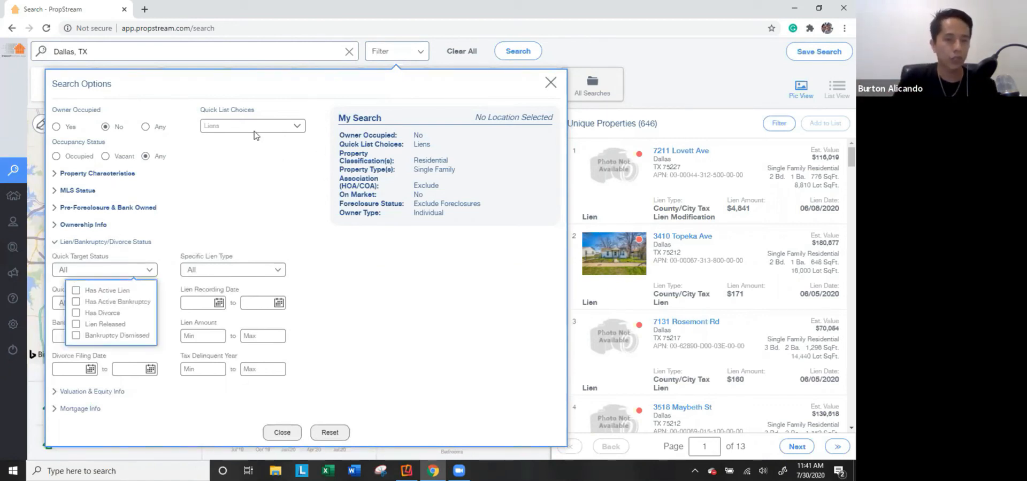
pyautogui.click(106, 303)
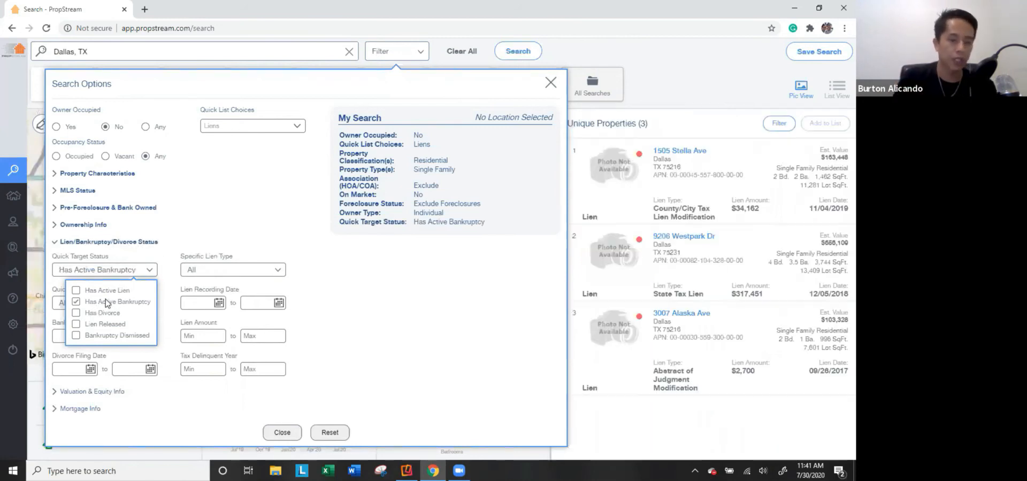
pyautogui.click(106, 304)
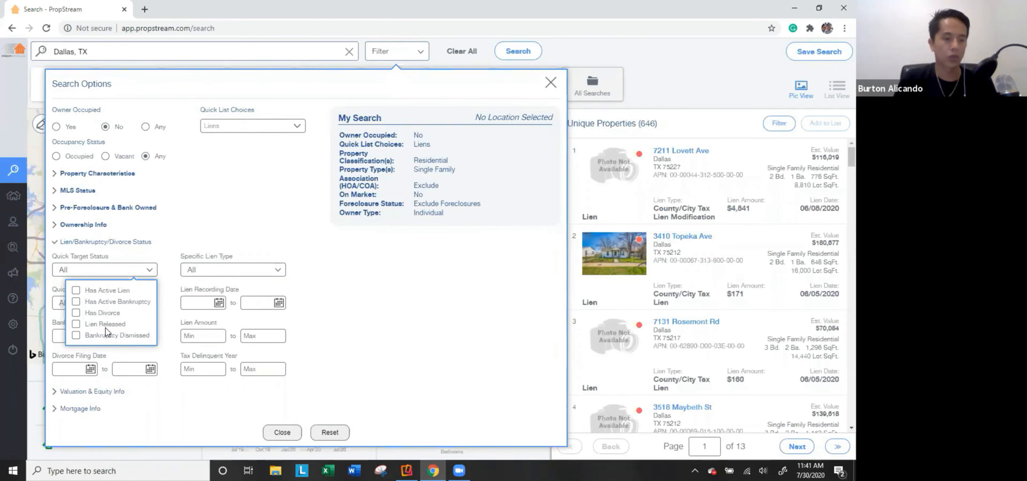
pyautogui.click(170, 240)
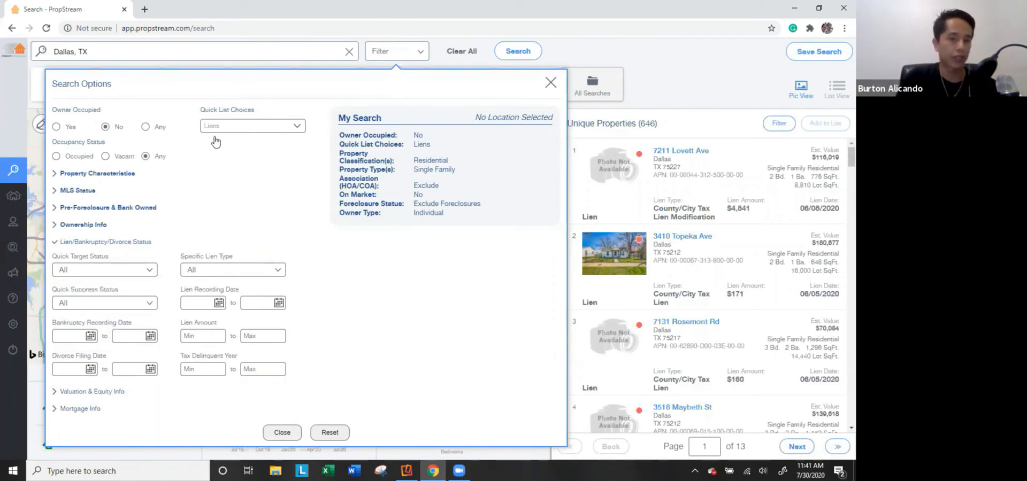
# Try Tax, HOA and Child Support liens, then keep only Tax Lien for 577 properties.
pyautogui.click(225, 272)
pyautogui.click(217, 291)
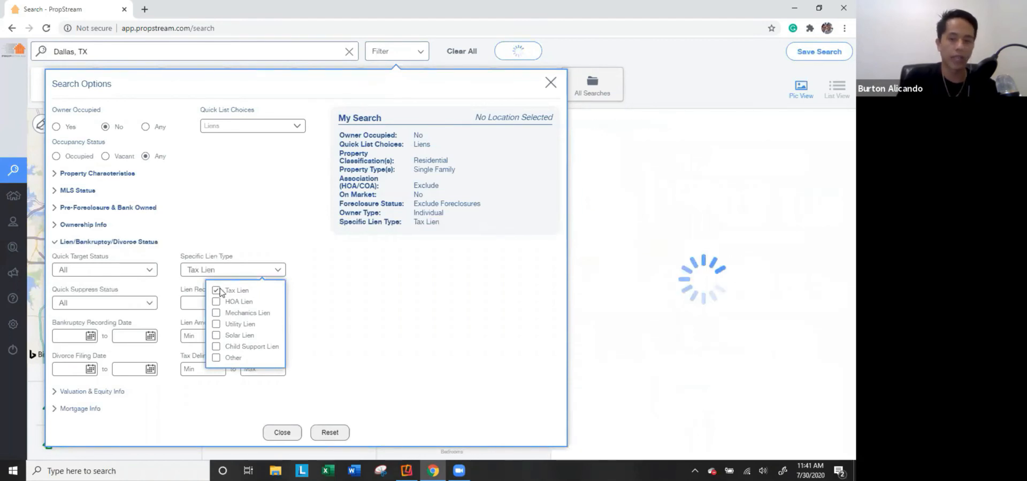
pyautogui.click(219, 291)
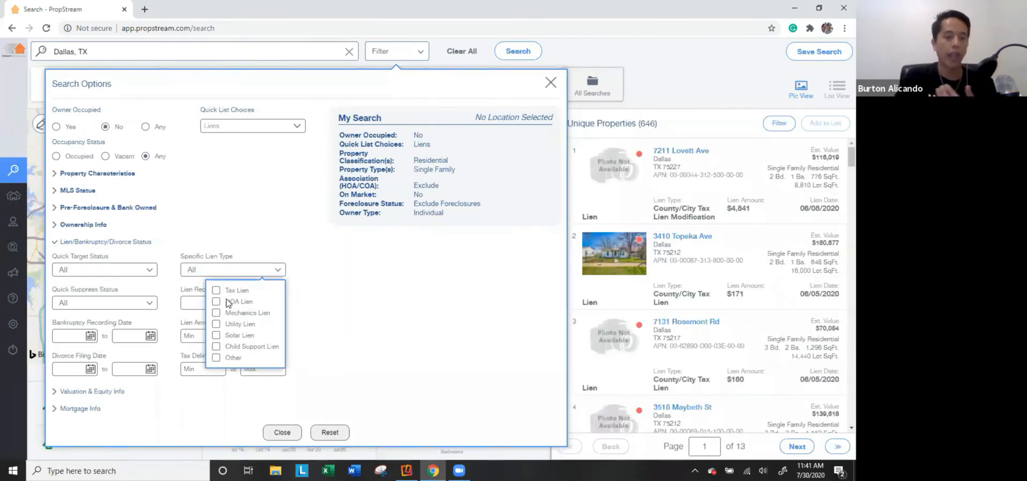
pyautogui.click(227, 302)
pyautogui.click(227, 301)
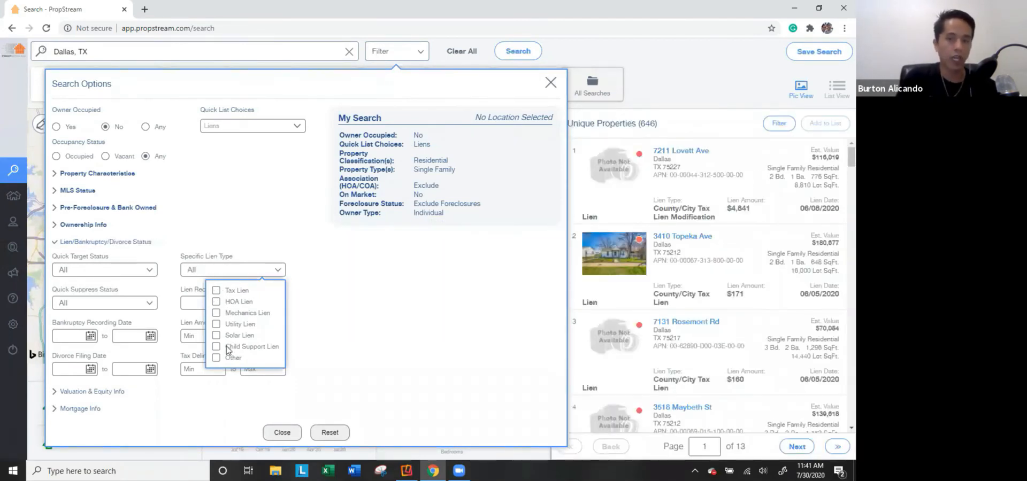
pyautogui.click(227, 348)
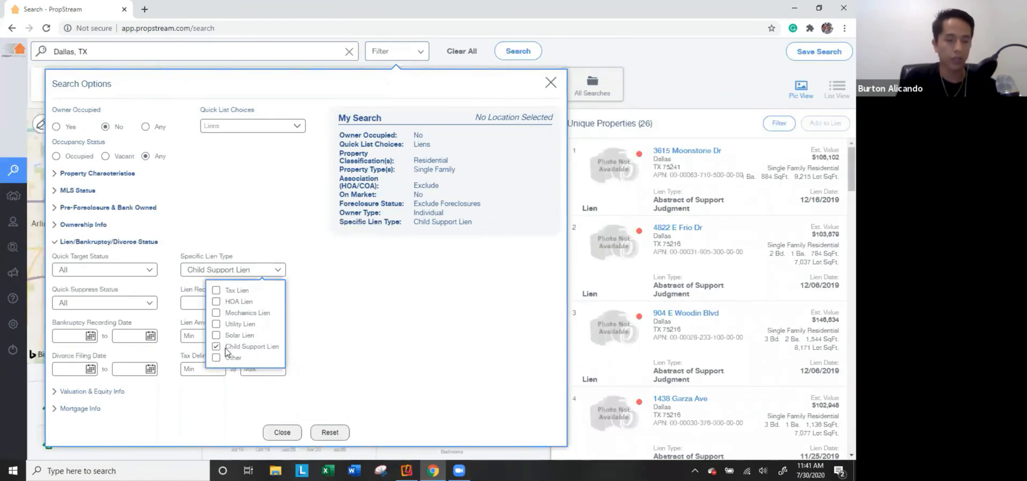
pyautogui.click(226, 347)
pyautogui.click(231, 291)
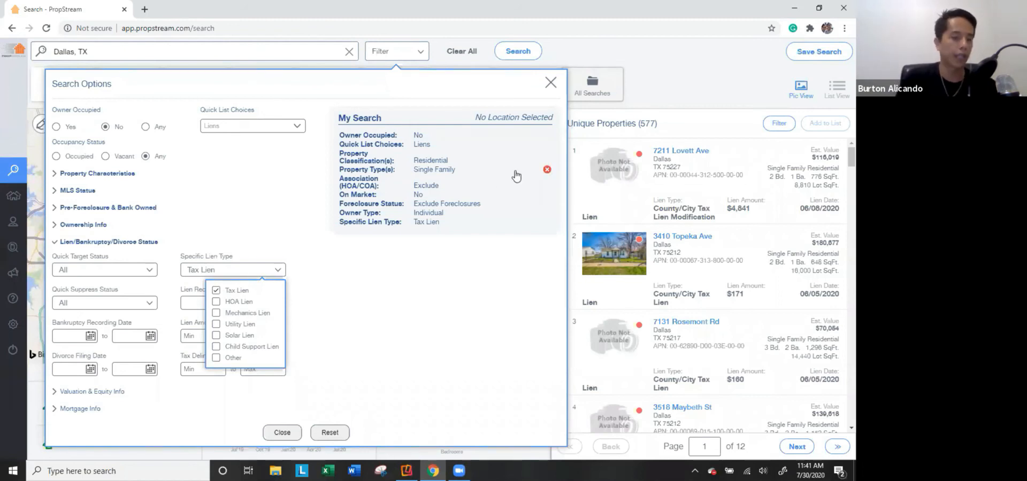
pyautogui.click(364, 298)
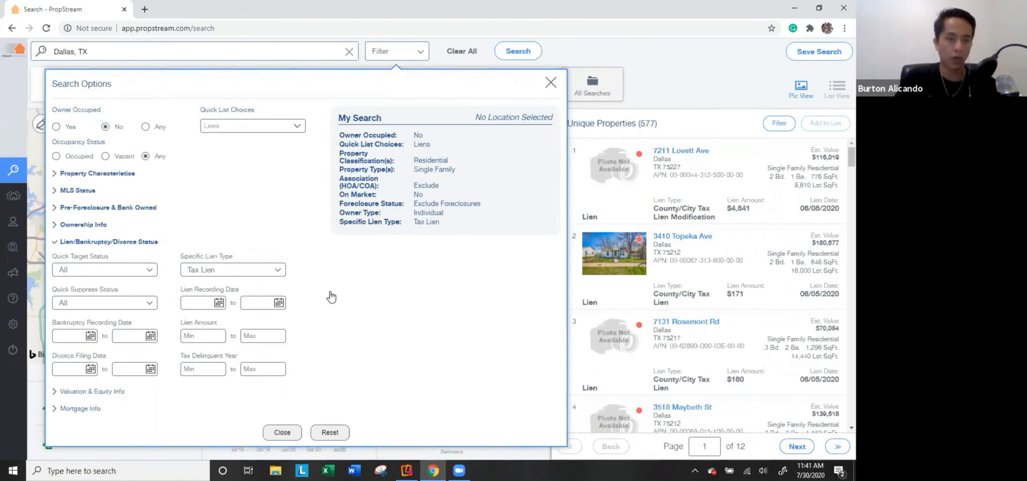
# Suppress properties with Has Active Bankruptcy and Has Divorce, dropping results to 575.
pyautogui.click(127, 303)
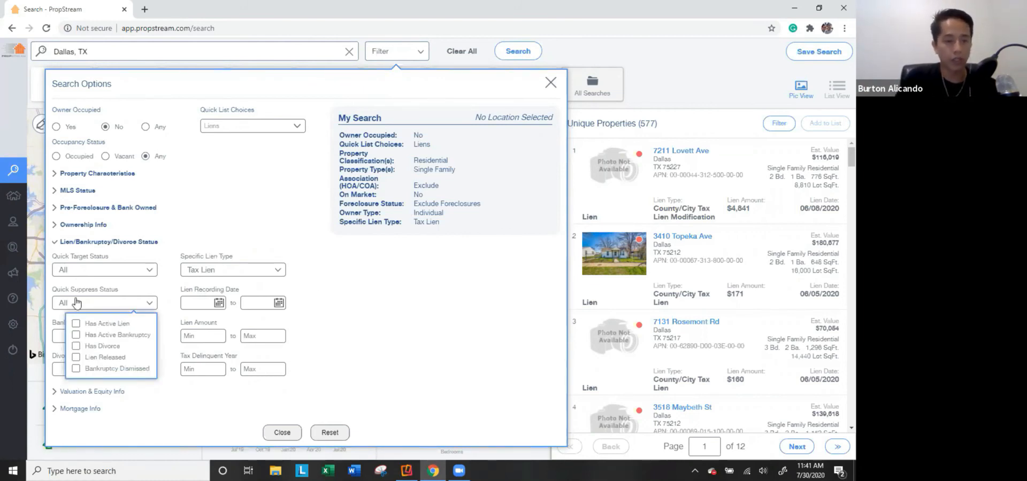
pyautogui.click(118, 337)
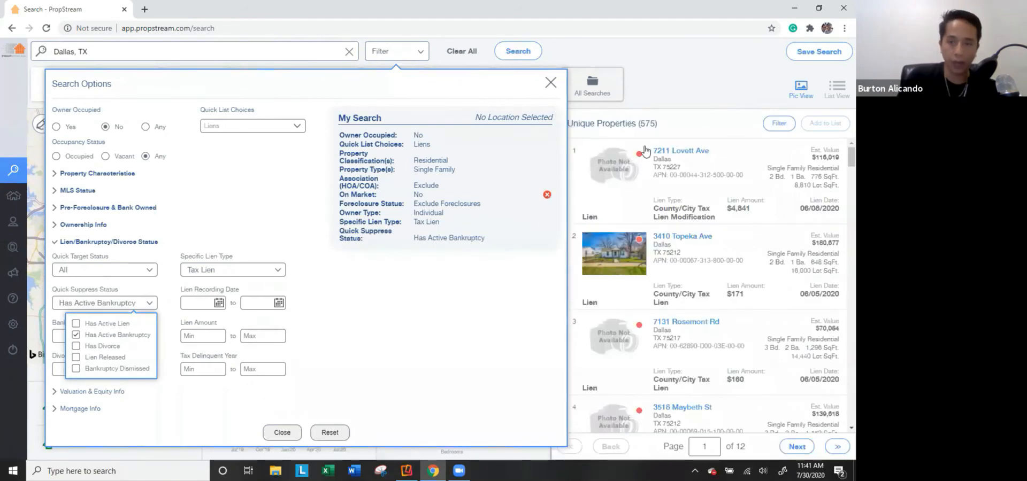
pyautogui.click(105, 346)
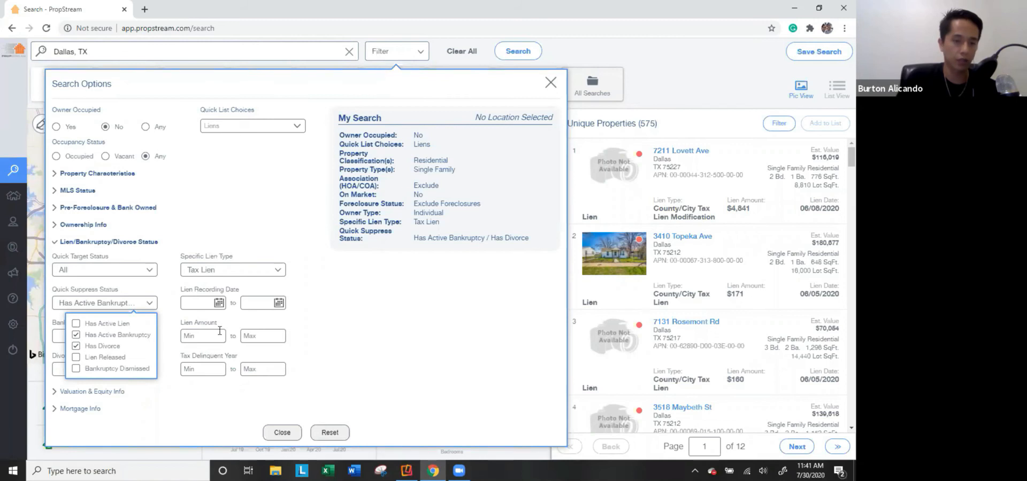
pyautogui.click(387, 316)
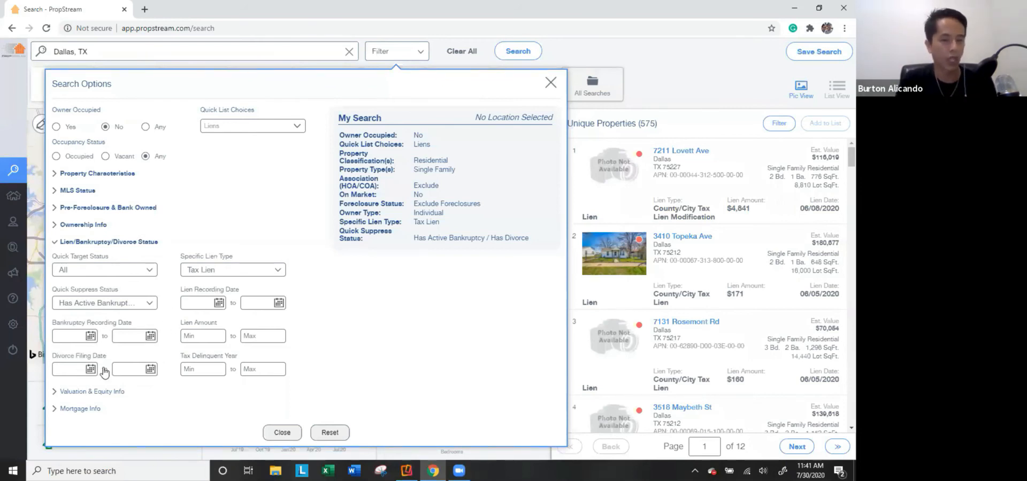
# Enter a $5,000 minimum lien amount for 65 results and expand Valuation & Equity Info.
pyautogui.click(203, 336)
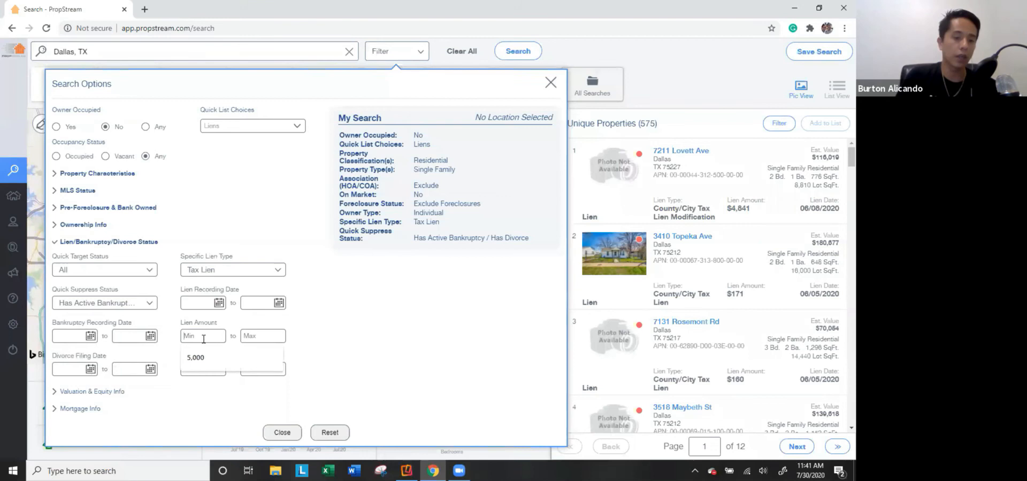
pyautogui.scroll(-1, 714, 278)
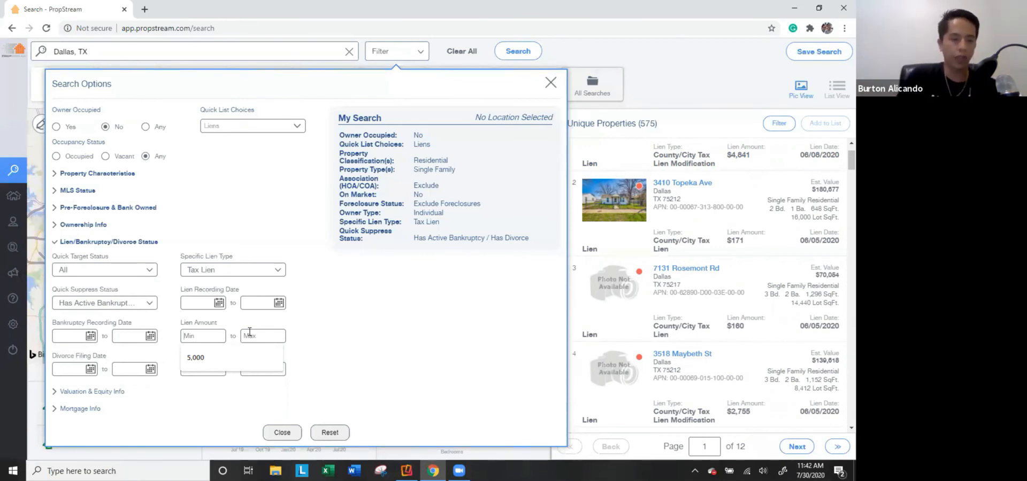
pyautogui.click(209, 337)
pyautogui.write('5')
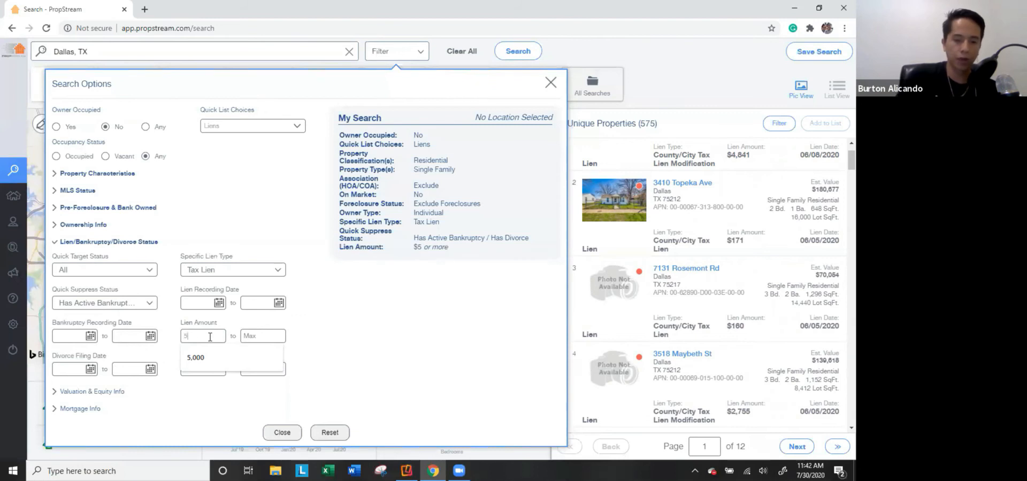
pyautogui.write(',000')
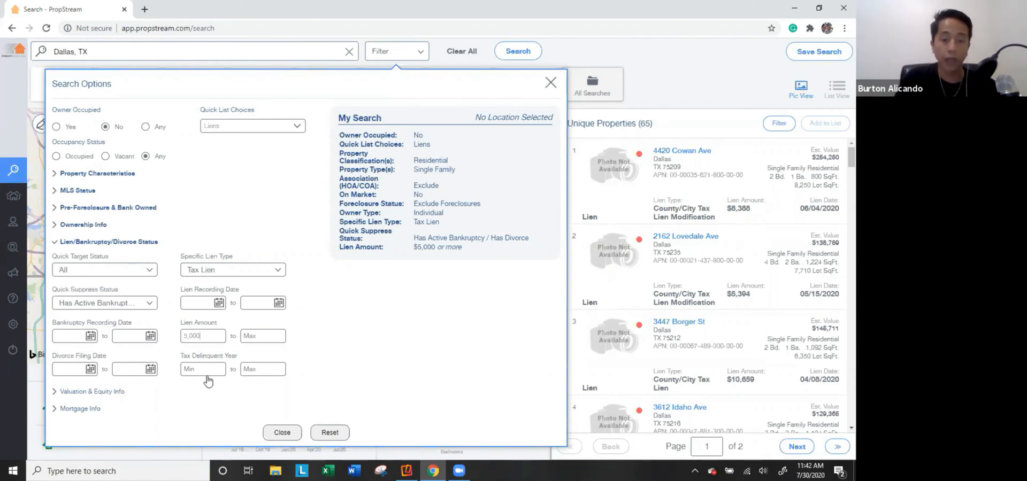
pyautogui.click(85, 392)
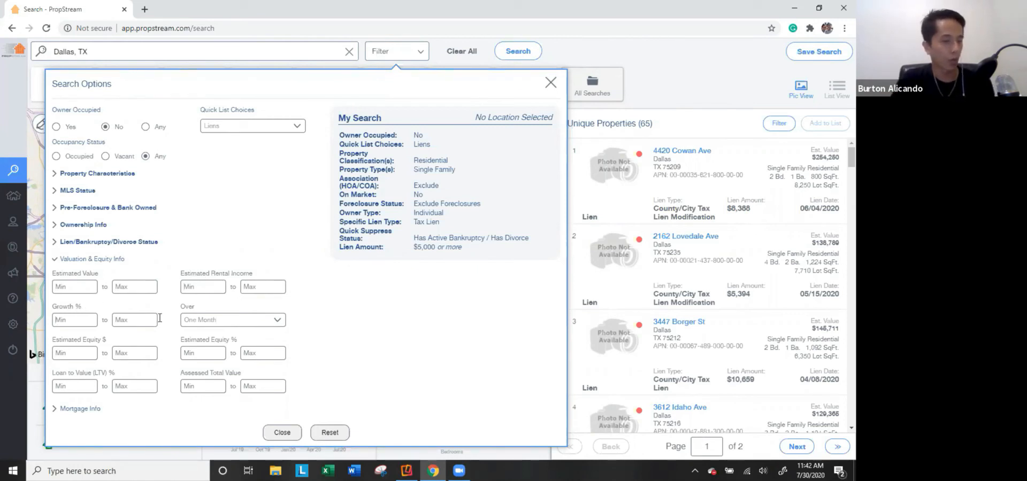
# Require a minimum estimated equity of 60%, leaving 61 properties, and expand Mortgage Info.
pyautogui.click(222, 321)
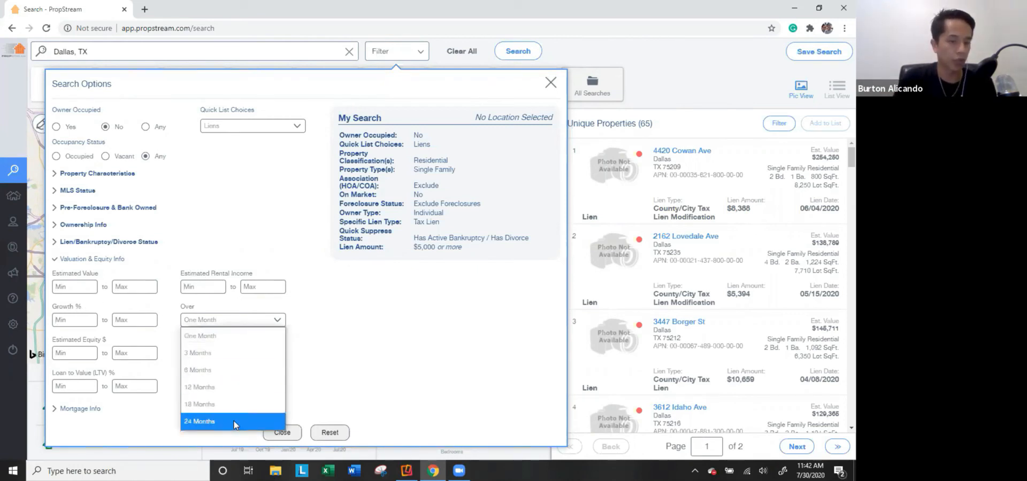
pyautogui.click(343, 367)
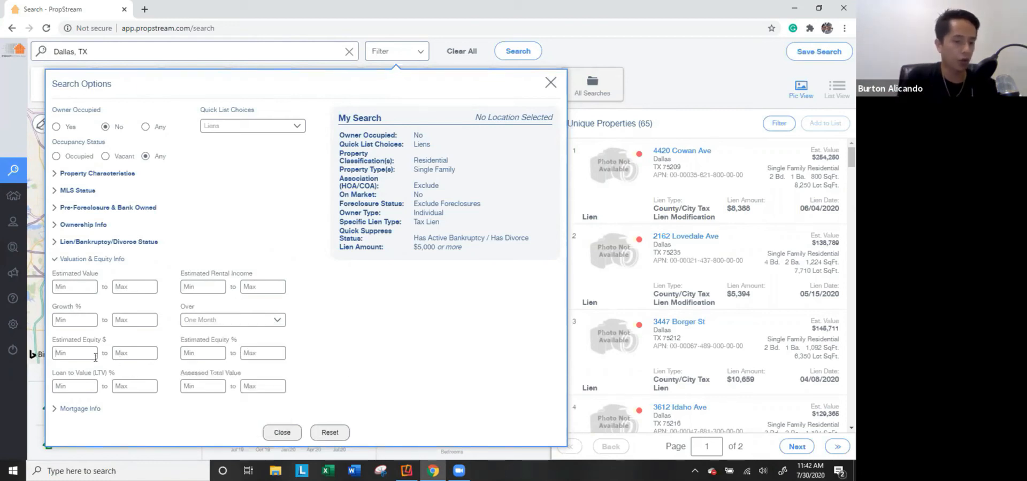
pyautogui.click(203, 355)
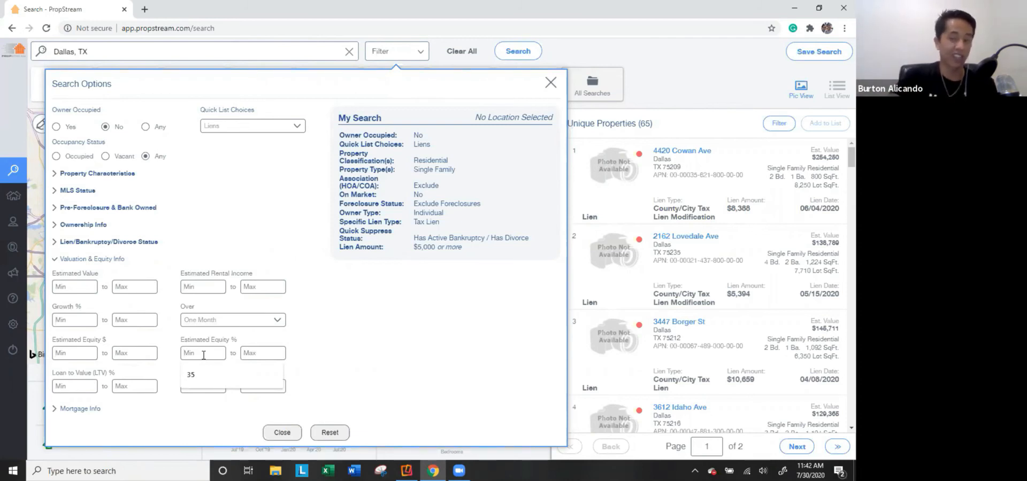
pyautogui.write('60')
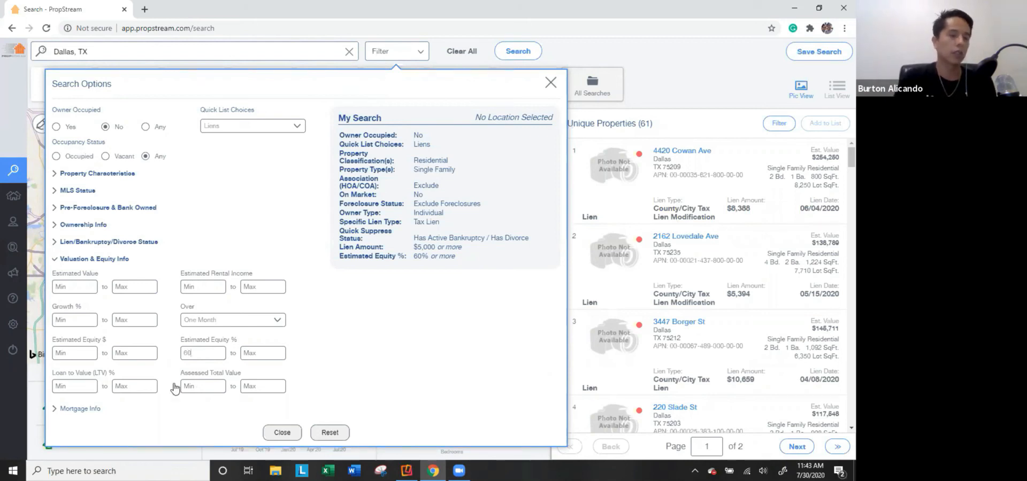
pyautogui.click(80, 409)
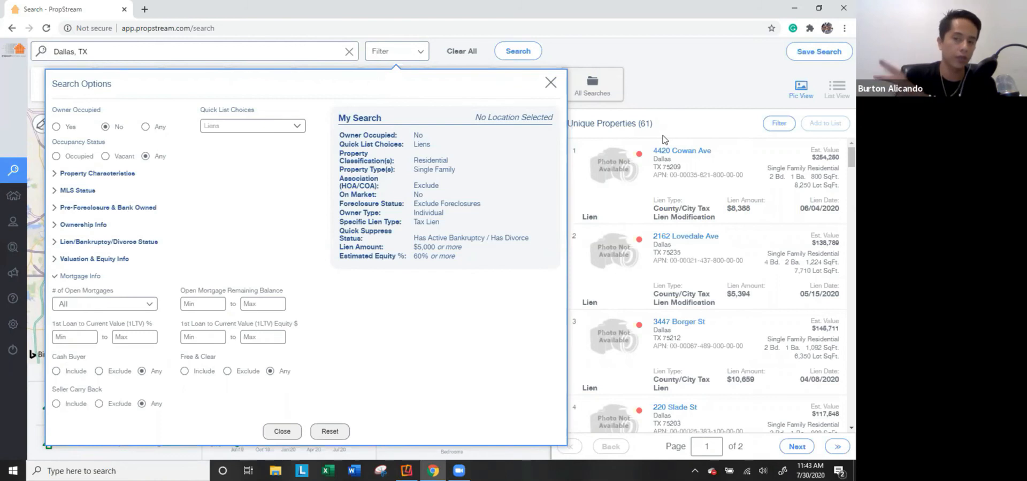
# Try the 2 and 1 open mortgage filters, leaving open mortgages unrestricted.
pyautogui.click(149, 305)
pyautogui.click(140, 263)
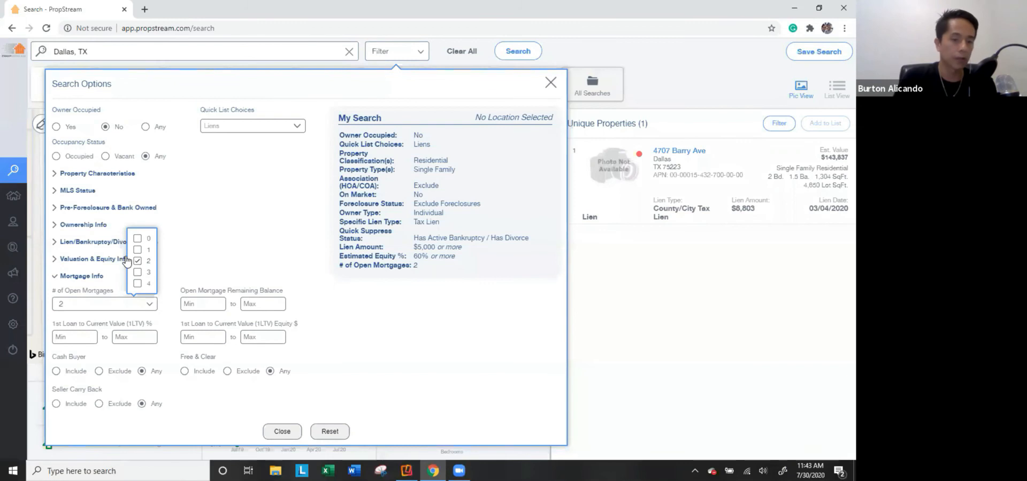
pyautogui.click(138, 262)
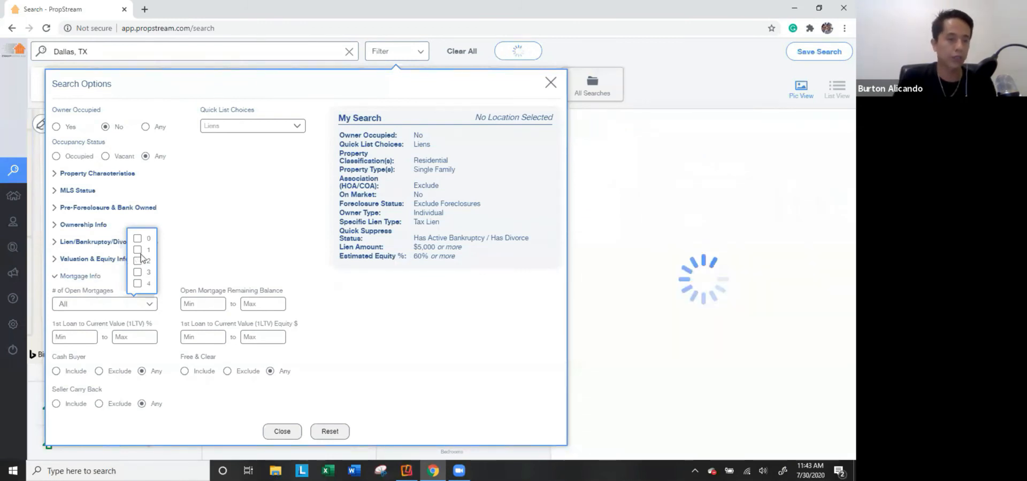
pyautogui.click(138, 250)
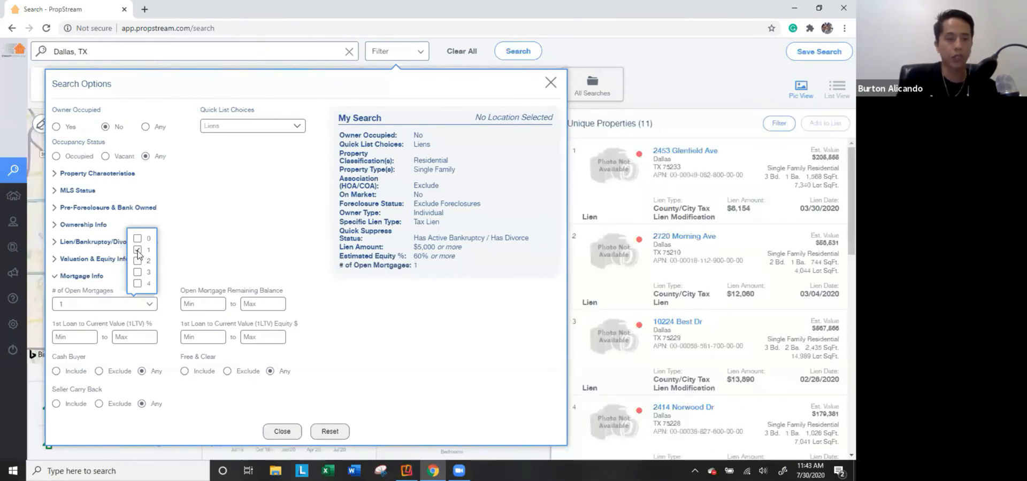
pyautogui.click(138, 251)
pyautogui.click(224, 239)
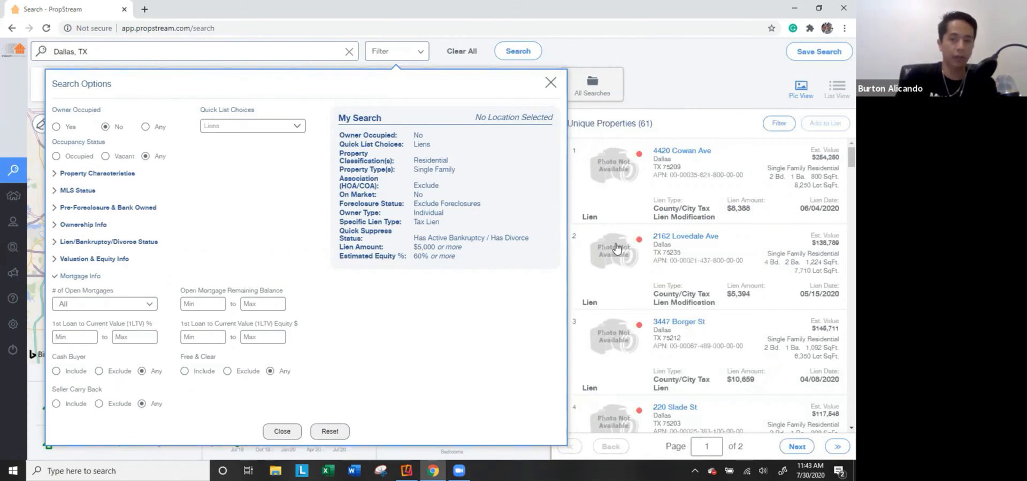
# Try Include and Exclude for Cash Buyer, Free & Clear and Seller Carry Back, then return each to Any.
pyautogui.click(76, 372)
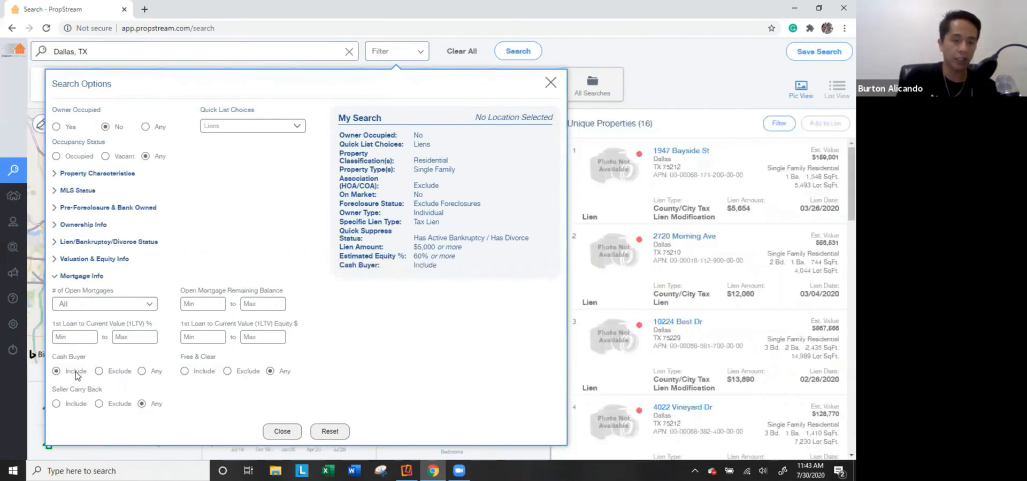
pyautogui.click(112, 372)
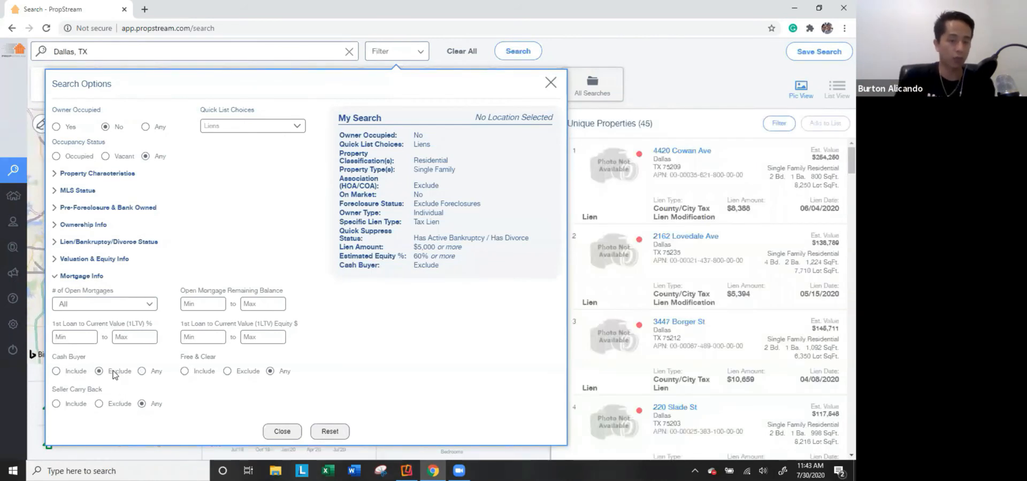
pyautogui.click(155, 374)
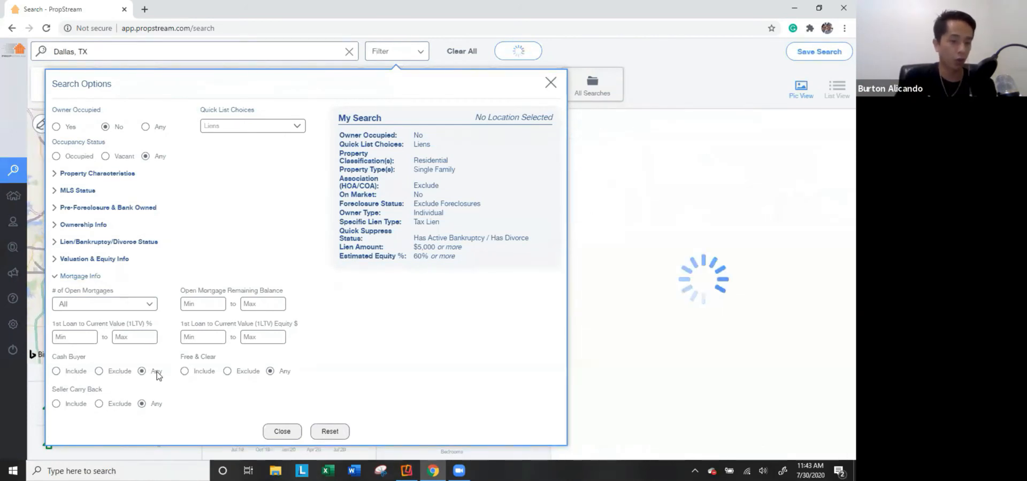
pyautogui.click(206, 374)
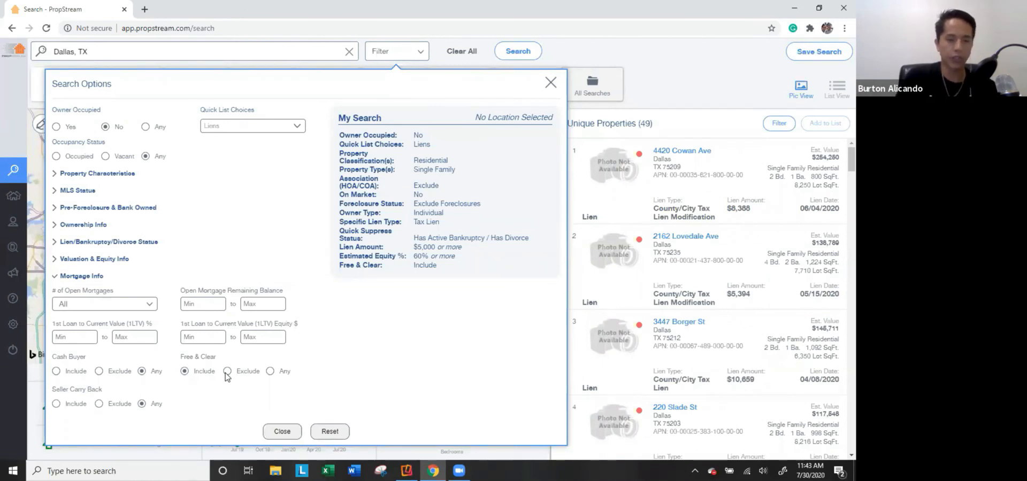
pyautogui.click(228, 373)
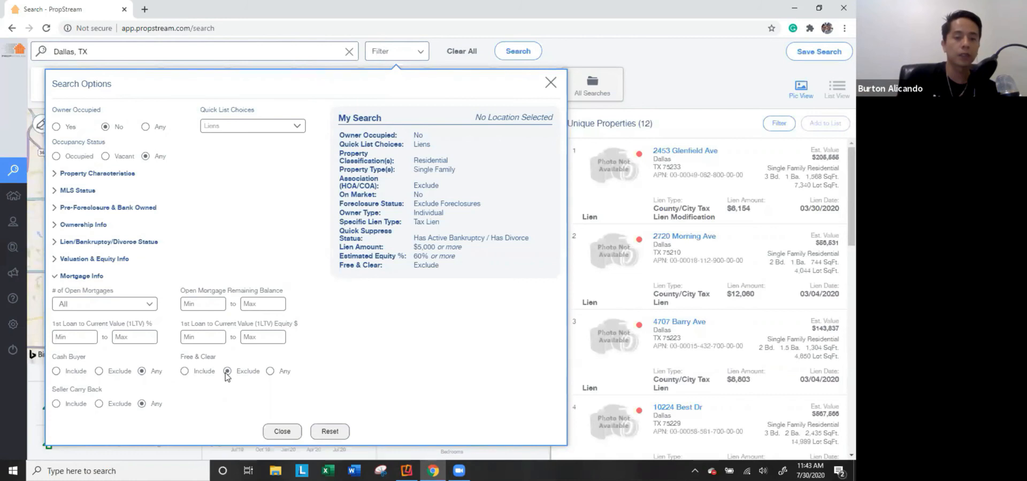
pyautogui.click(270, 371)
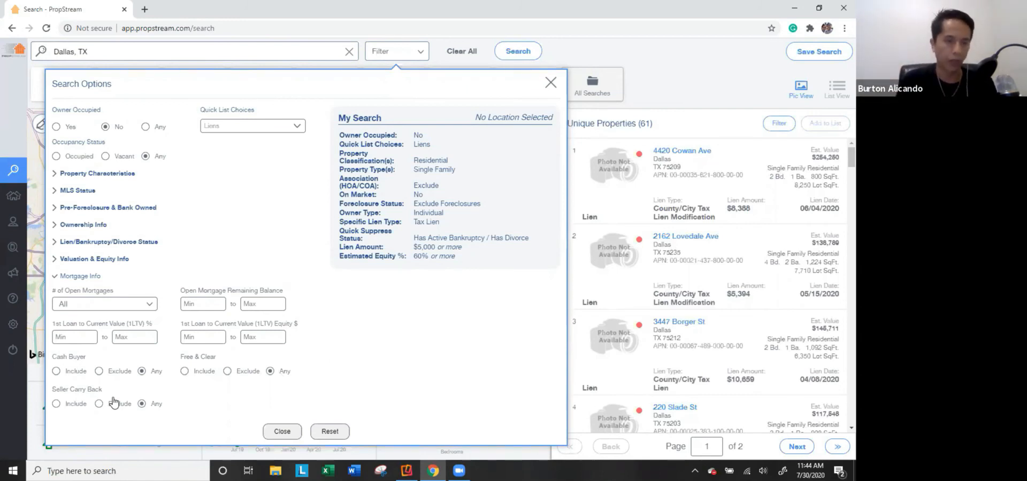
pyautogui.click(79, 406)
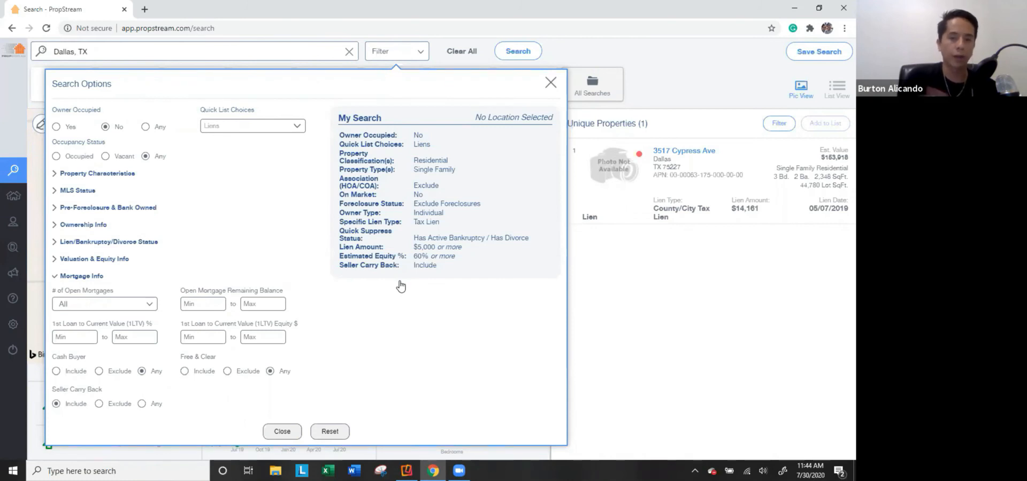
pyautogui.click(142, 404)
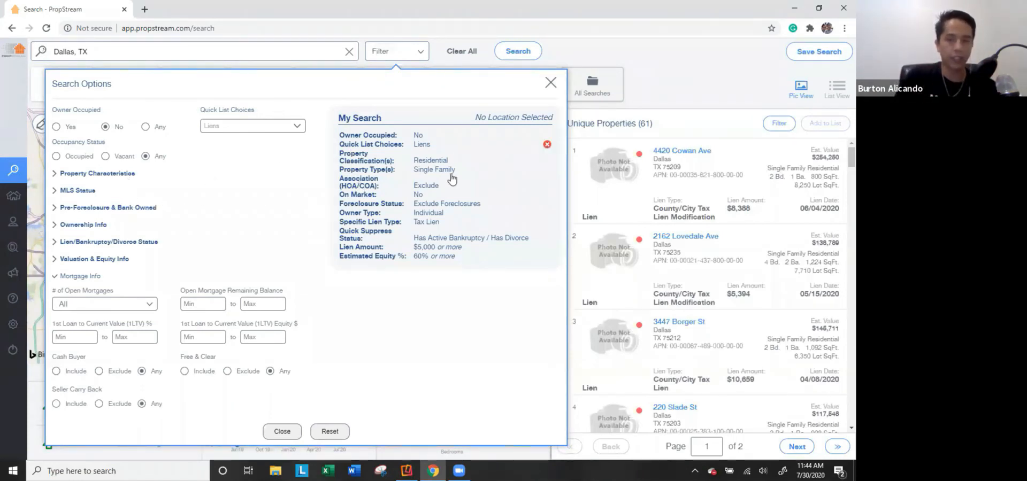
# Close Search Options and select properties 1–50 of the 61 tax-lien results for a marketing list.
pyautogui.click(284, 433)
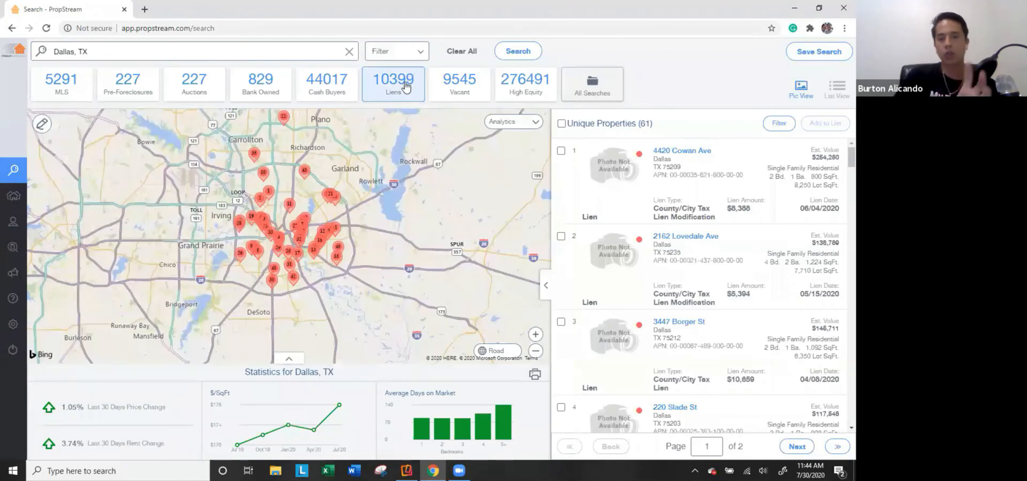
pyautogui.doubleClick(639, 122)
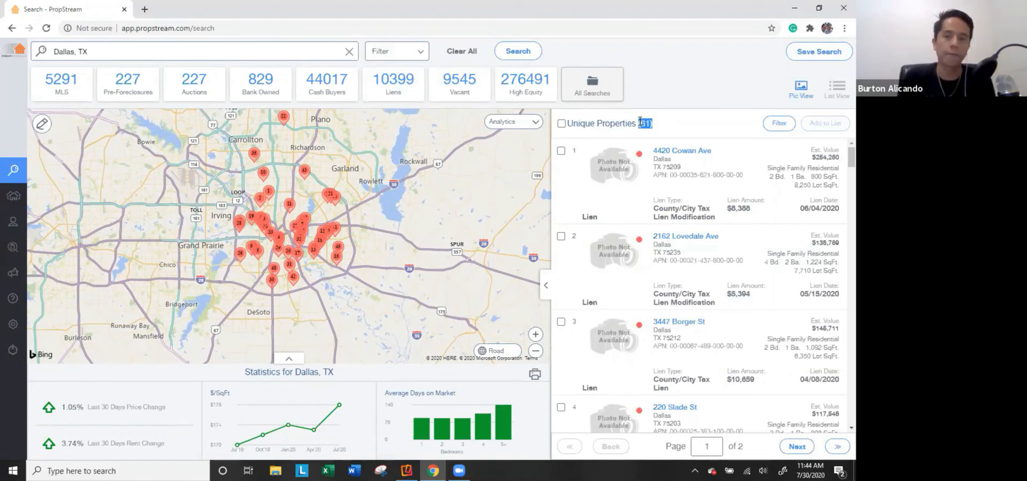
pyautogui.click(561, 124)
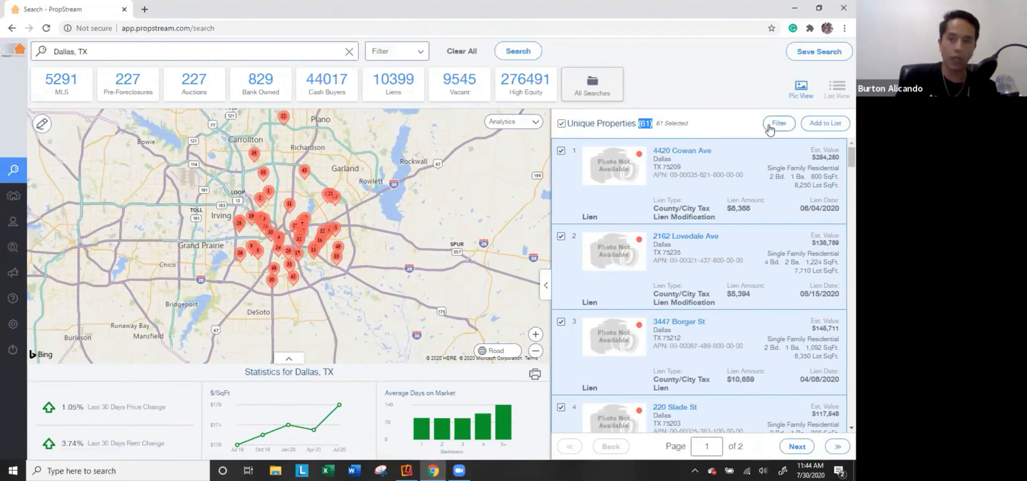
pyautogui.click(788, 126)
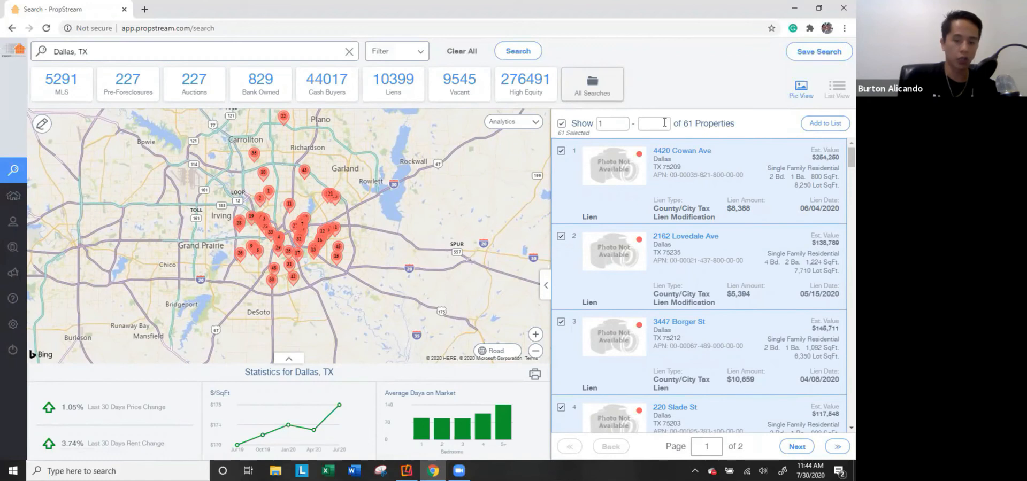
pyautogui.click(754, 122)
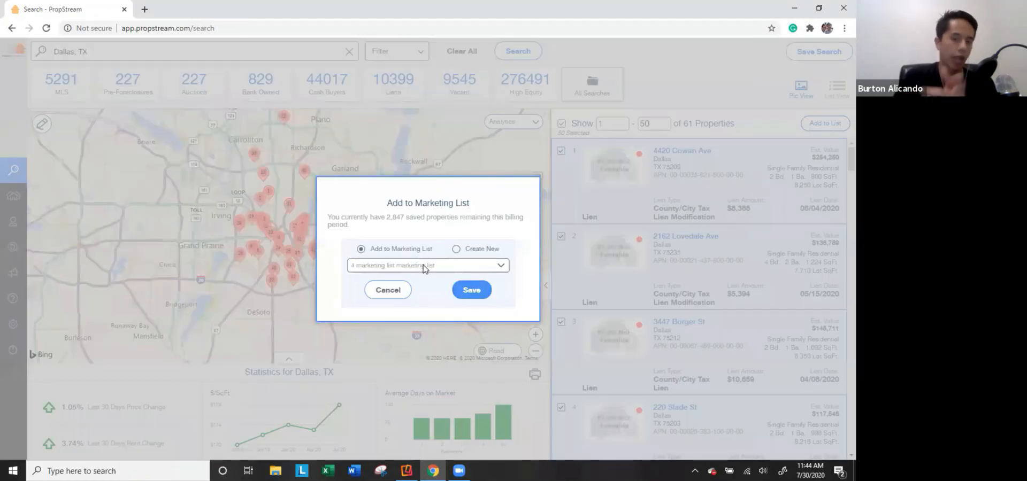
# Save the 50 properties to a new marketing list named 'Dallas Liens' and dismiss the confirmation.
pyautogui.click(395, 265)
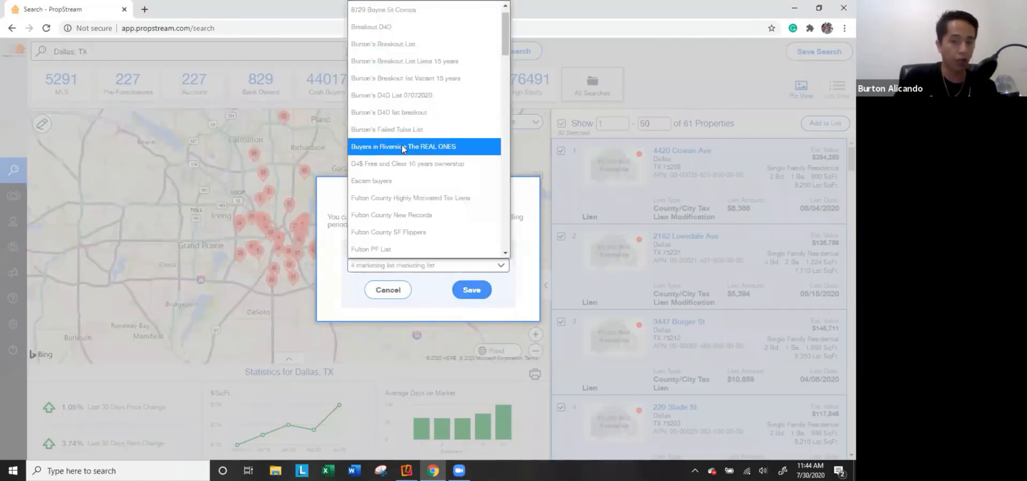
pyautogui.click(331, 249)
pyautogui.click(491, 250)
pyautogui.click(462, 264)
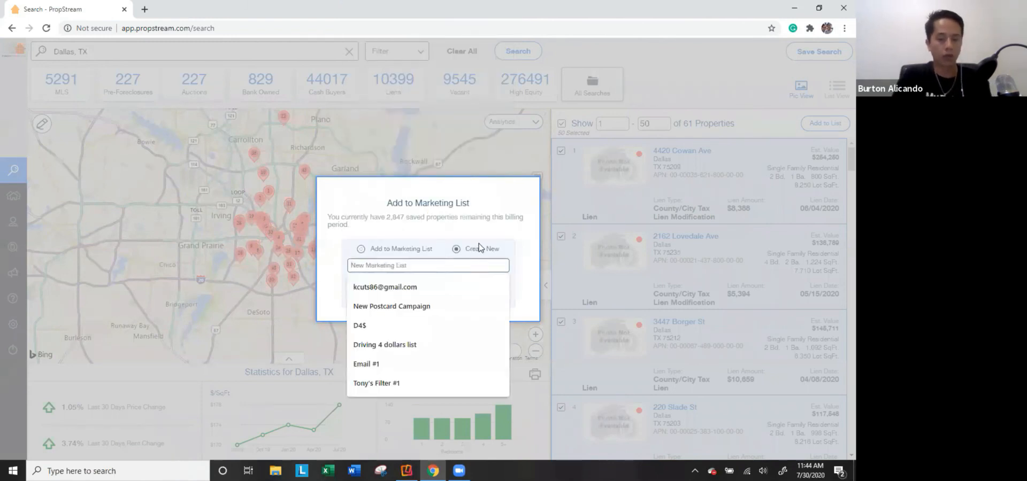
pyautogui.write('Dallas Liens')
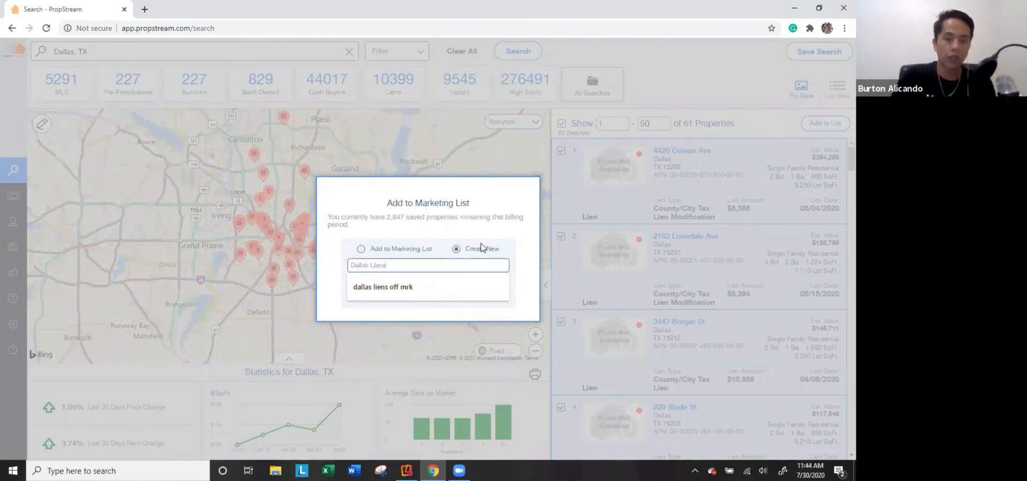
pyautogui.click(471, 290)
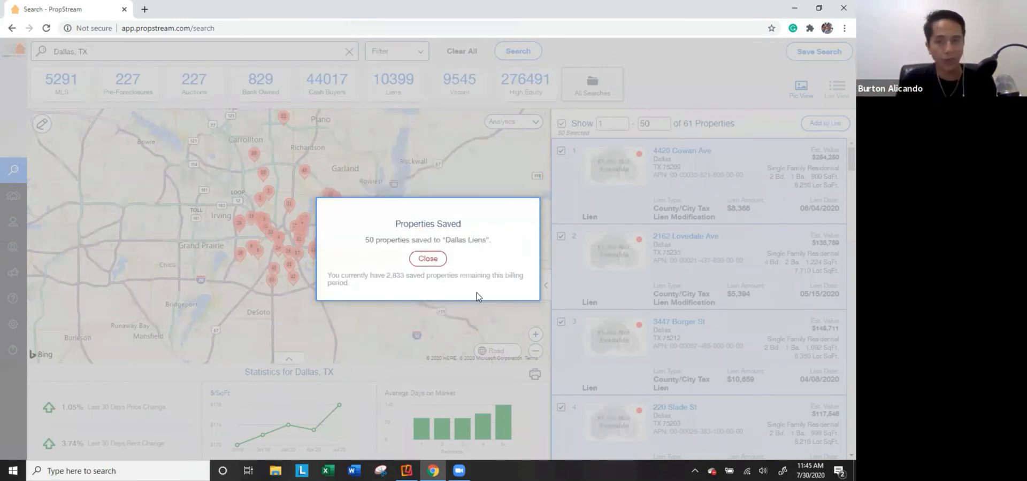
pyautogui.click(427, 259)
pyautogui.moveTo(13, 196)
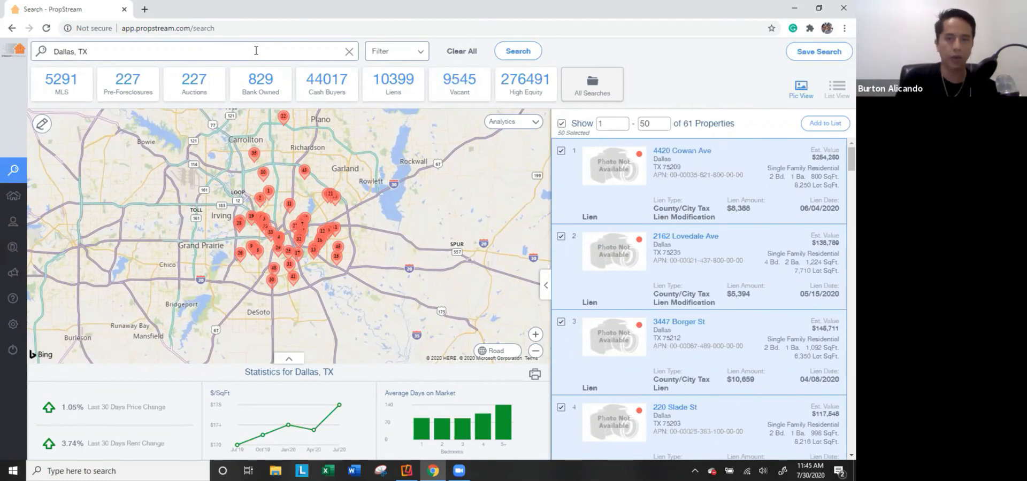
pyautogui.click(416, 53)
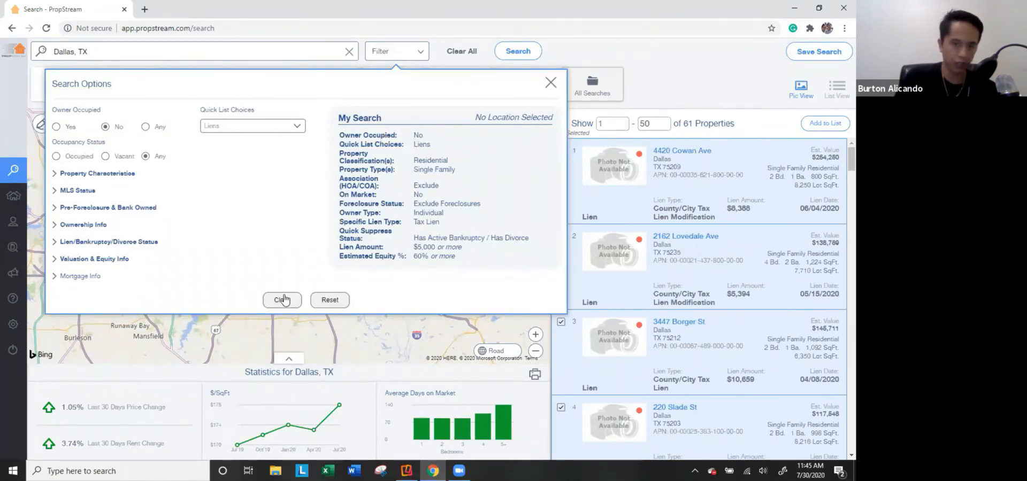
pyautogui.click(602, 85)
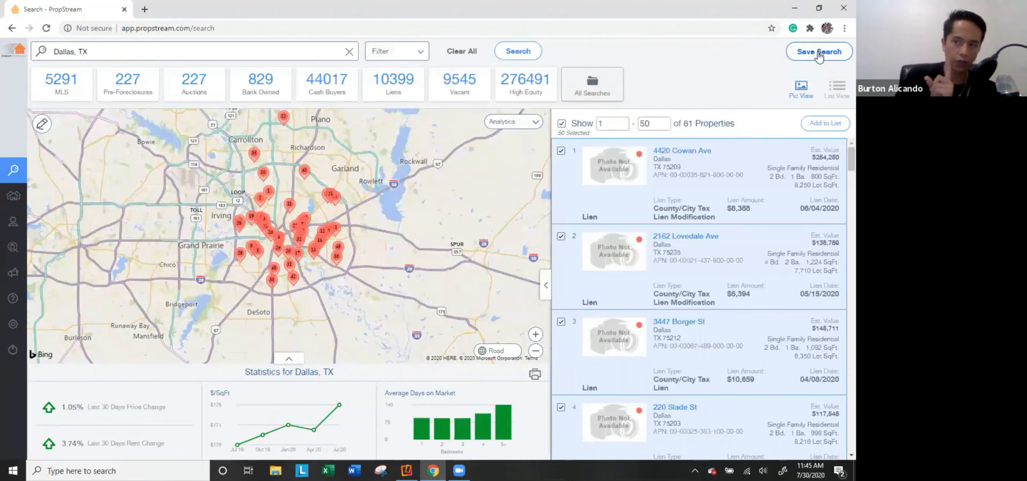
# Save the current search as Dallas Search with the details 'Liens Individuals Off Market'.
pyautogui.click(818, 52)
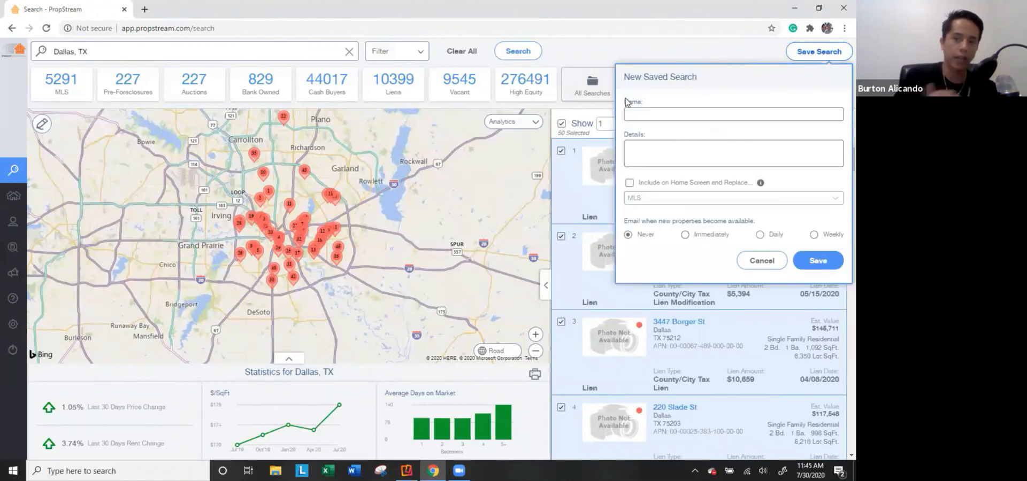
pyautogui.click(651, 112)
pyautogui.write('Dallas')
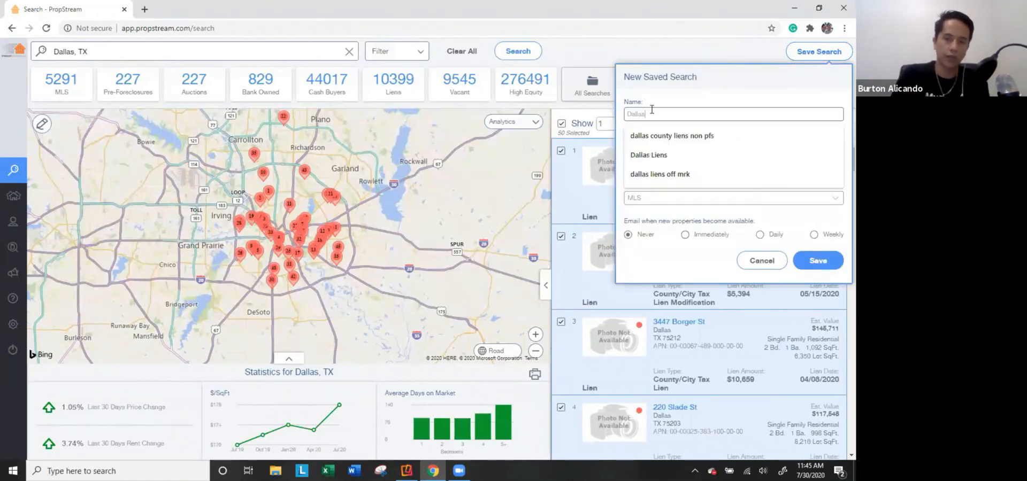
pyautogui.write(' SeaLiens Individuals Off Market Etc')
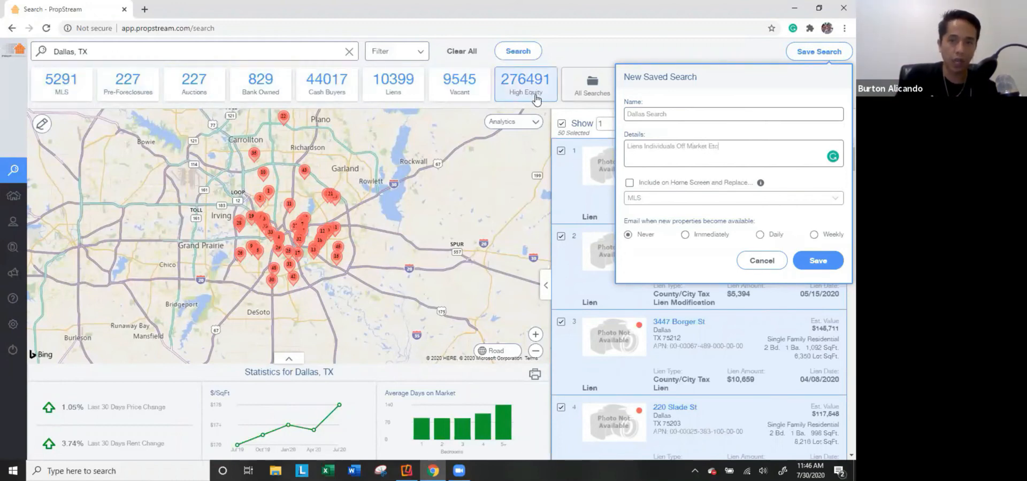
# Put the search on the home screen in place of High Equity, with email alerts set to Never.
pyautogui.click(630, 184)
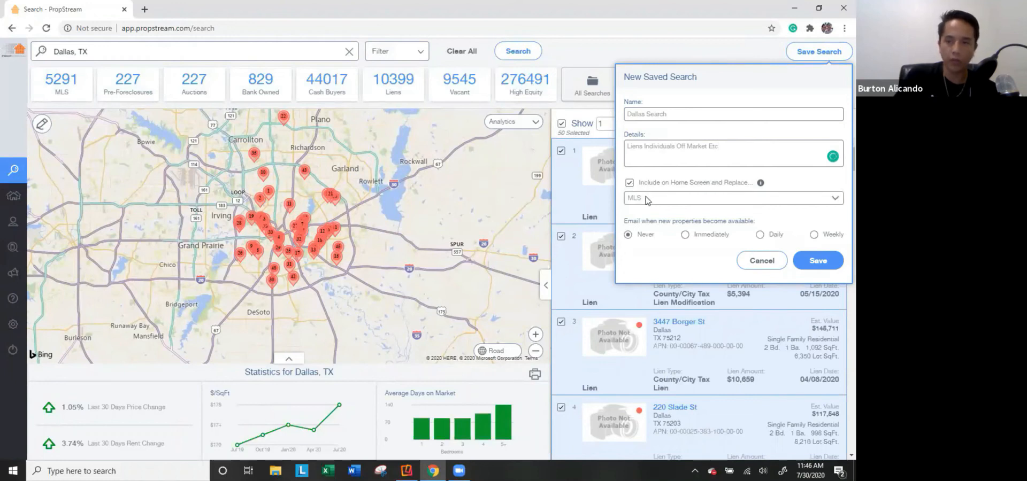
pyautogui.click(647, 199)
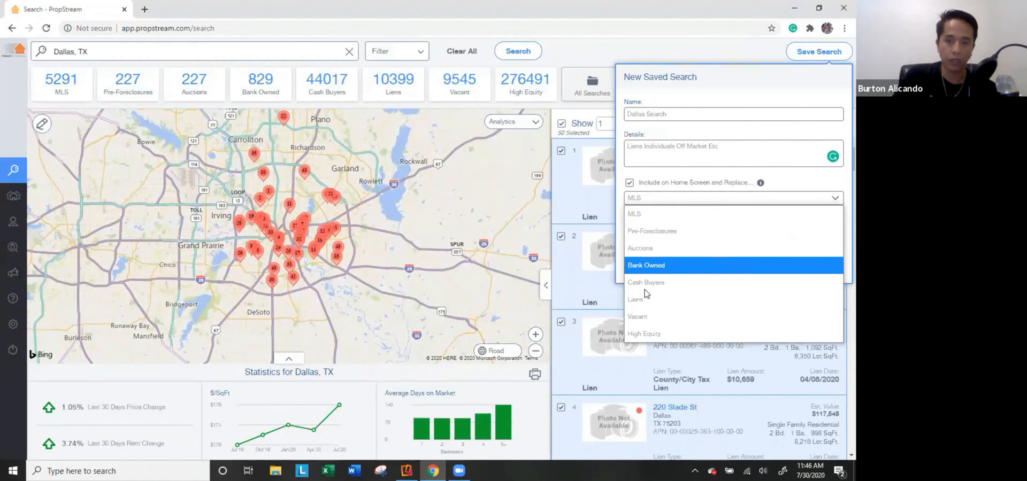
pyautogui.click(652, 335)
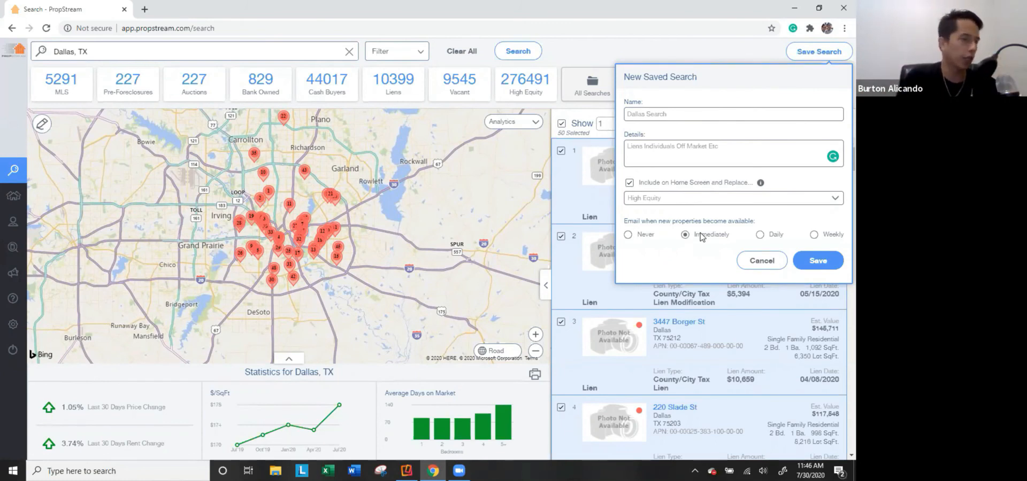
pyautogui.click(777, 239)
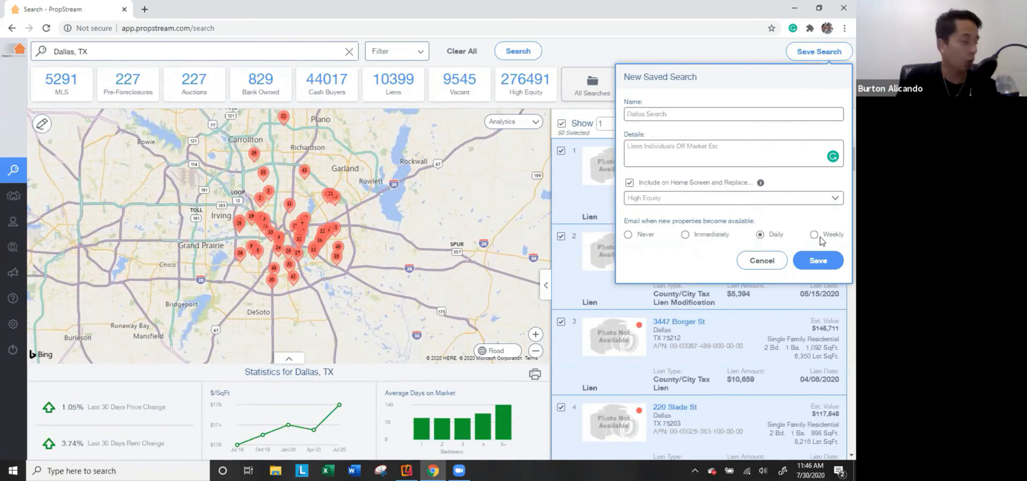
pyautogui.click(635, 235)
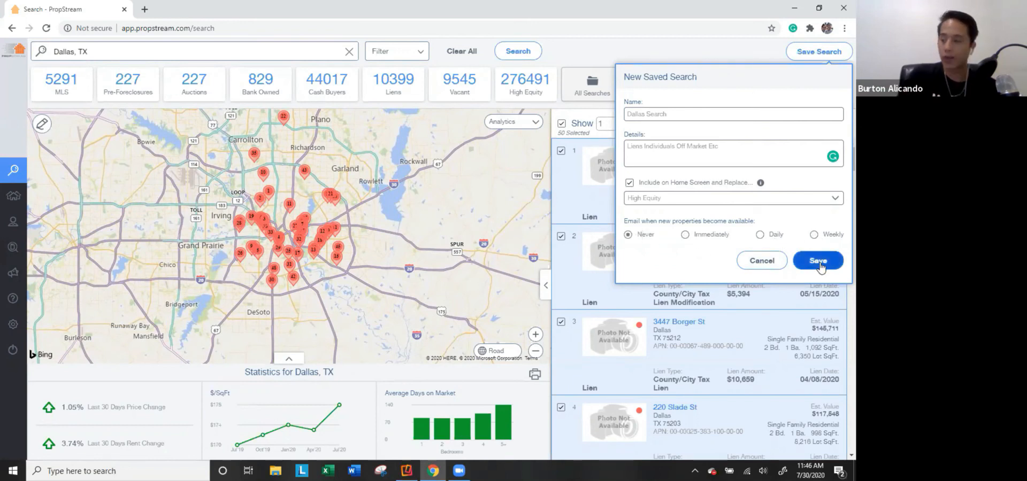
pyautogui.click(819, 265)
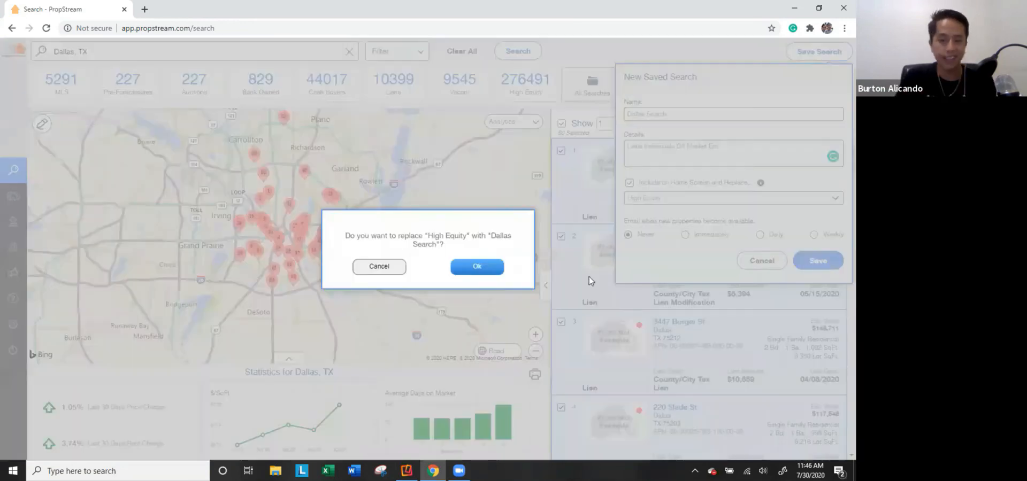
pyautogui.click(478, 268)
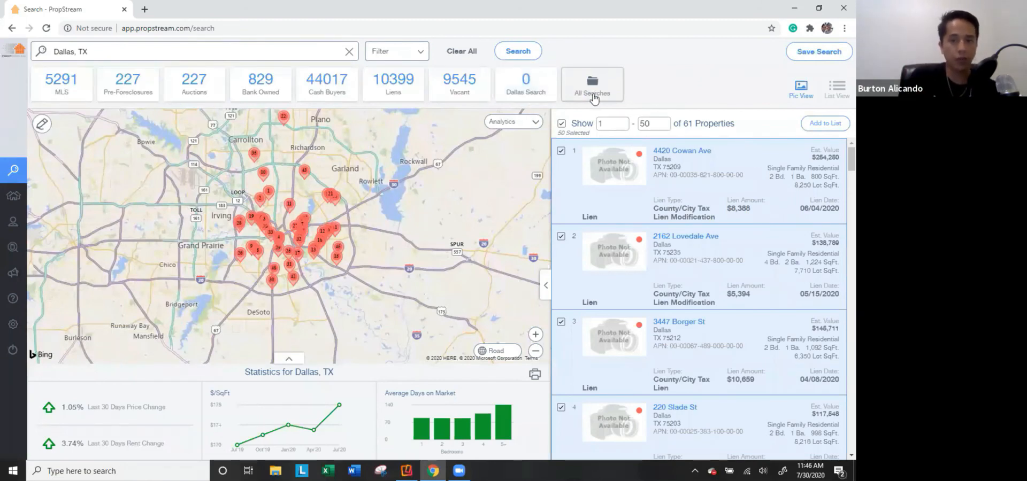
# Load Dallas Search from the saved searches list and scroll down to High Equity.
pyautogui.click(592, 96)
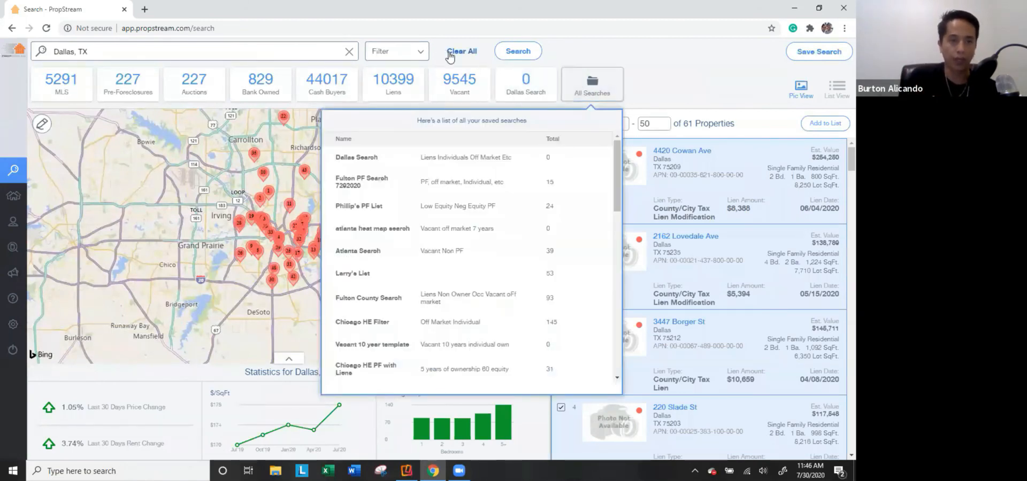
pyautogui.click(450, 53)
pyautogui.click(532, 90)
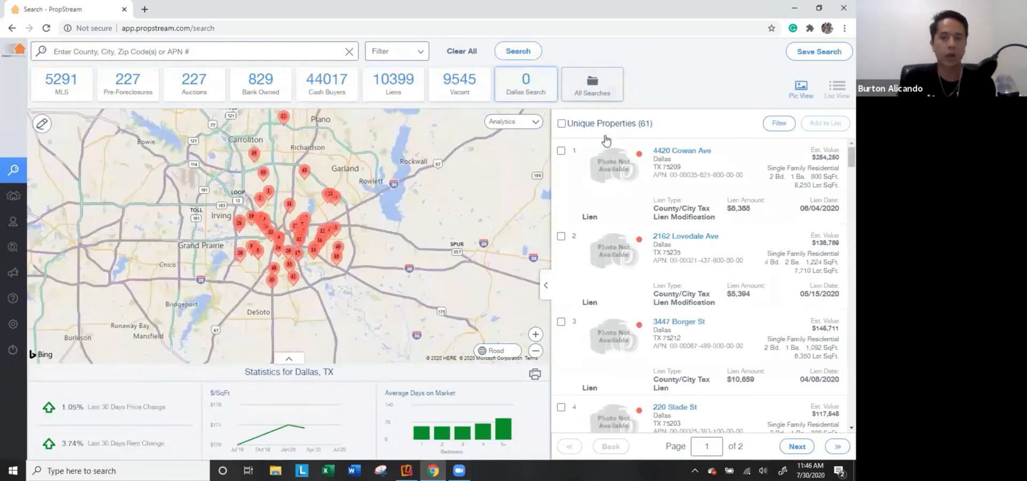
pyautogui.click(613, 95)
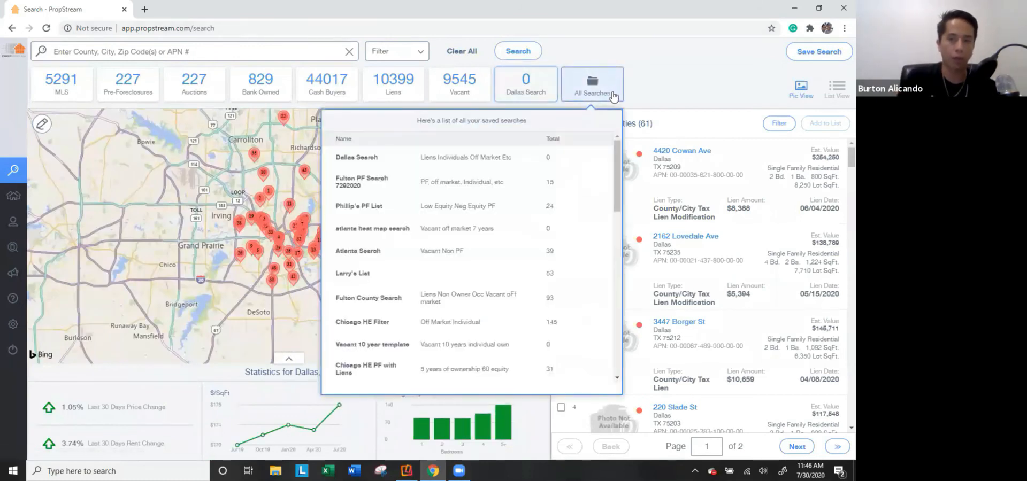
pyautogui.scroll(-10, 454, 241)
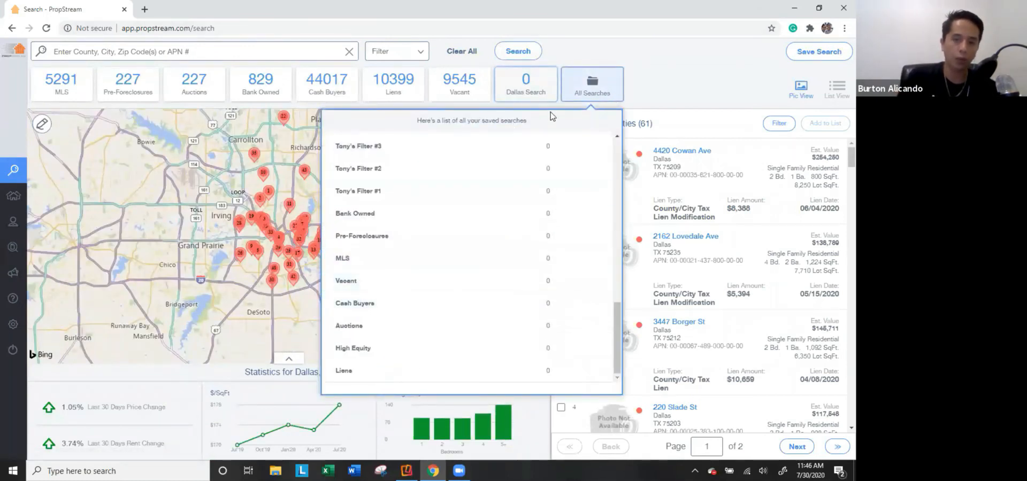
pyautogui.click(596, 91)
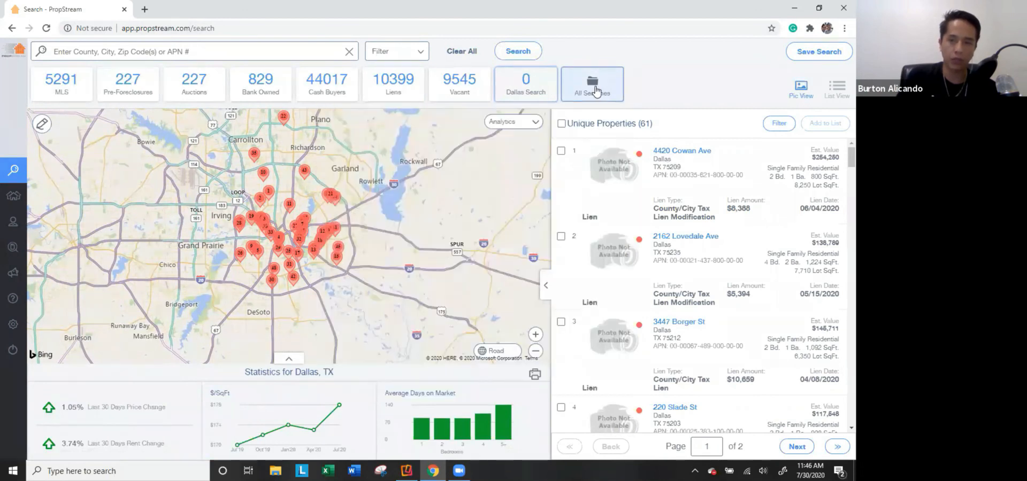
pyautogui.click(595, 91)
pyautogui.scroll(-10, 449, 283)
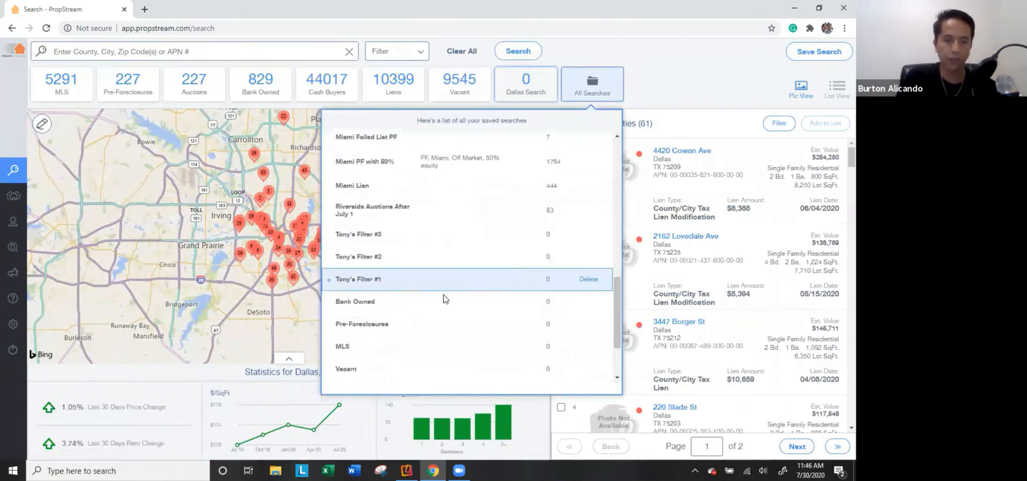
# Swap High Equity back into the Dallas Search tile spot and clear the current search.
pyautogui.click(329, 350)
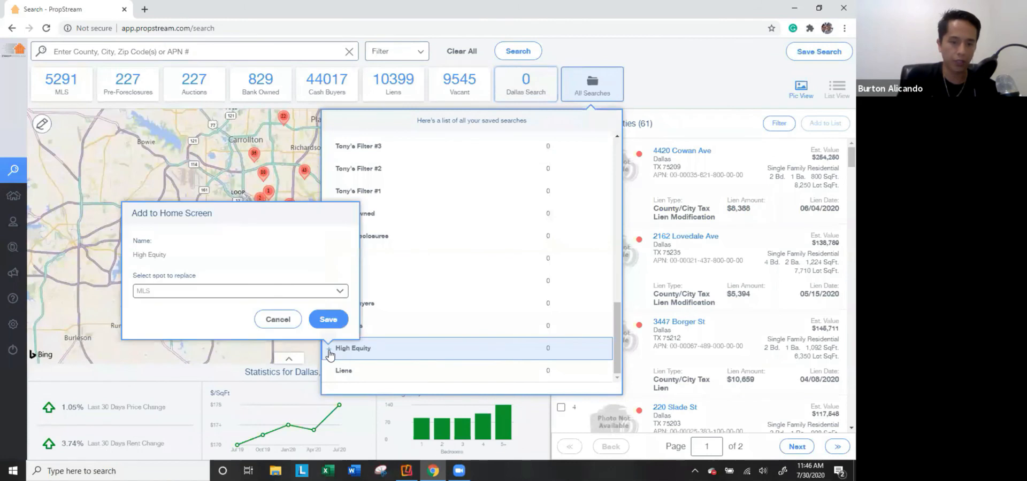
pyautogui.click(204, 290)
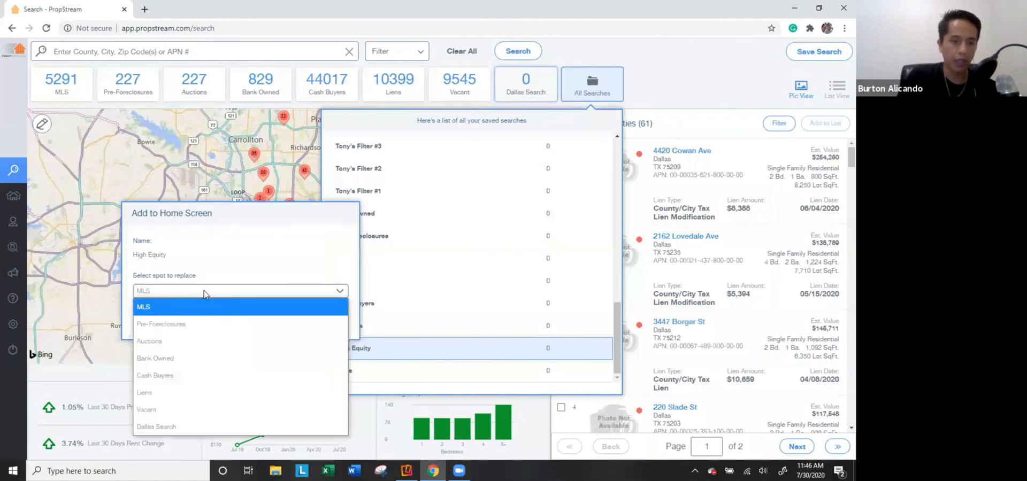
pyautogui.click(191, 427)
pyautogui.click(329, 320)
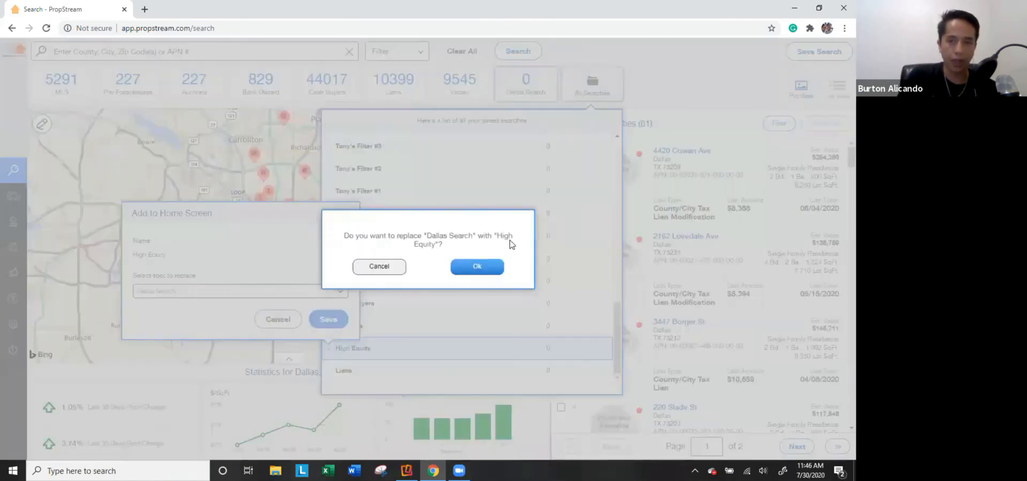
pyautogui.click(477, 269)
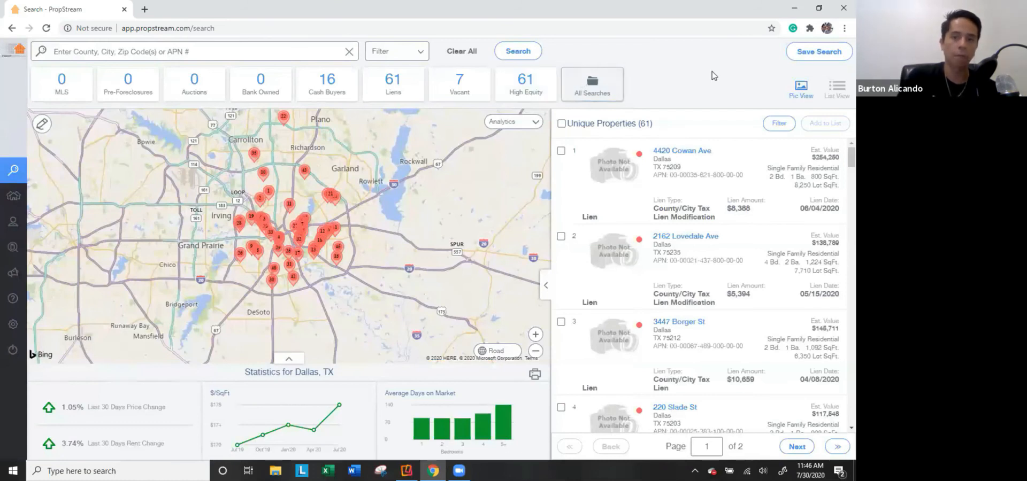
pyautogui.click(452, 55)
pyautogui.click(243, 58)
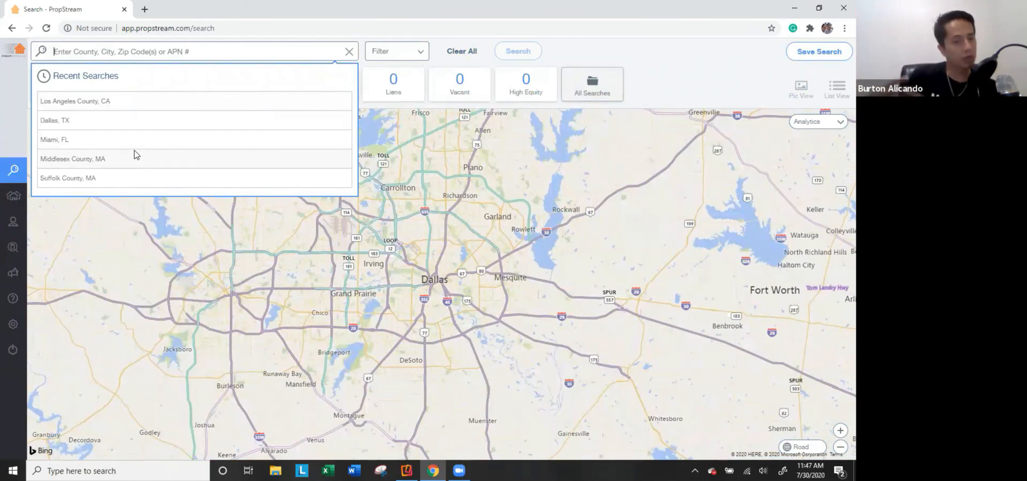
pyautogui.click(143, 123)
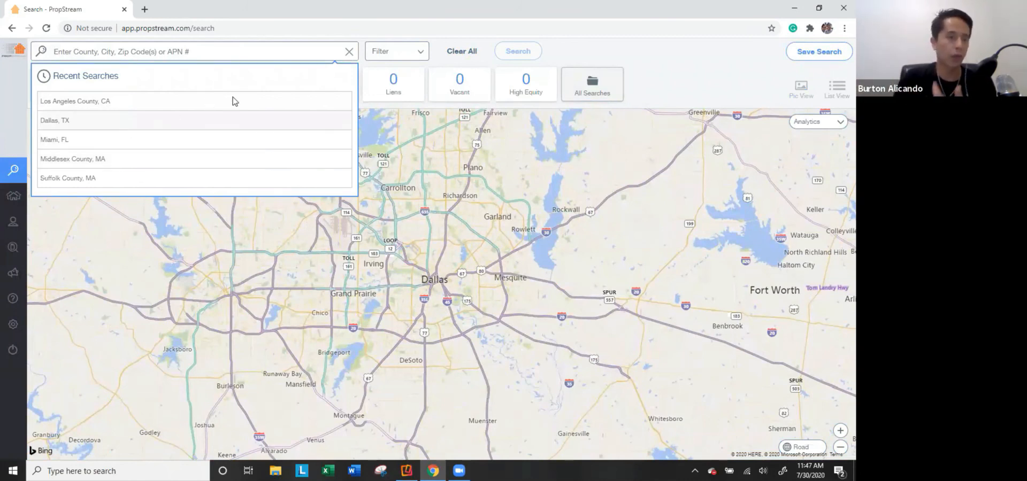
pyautogui.click(389, 52)
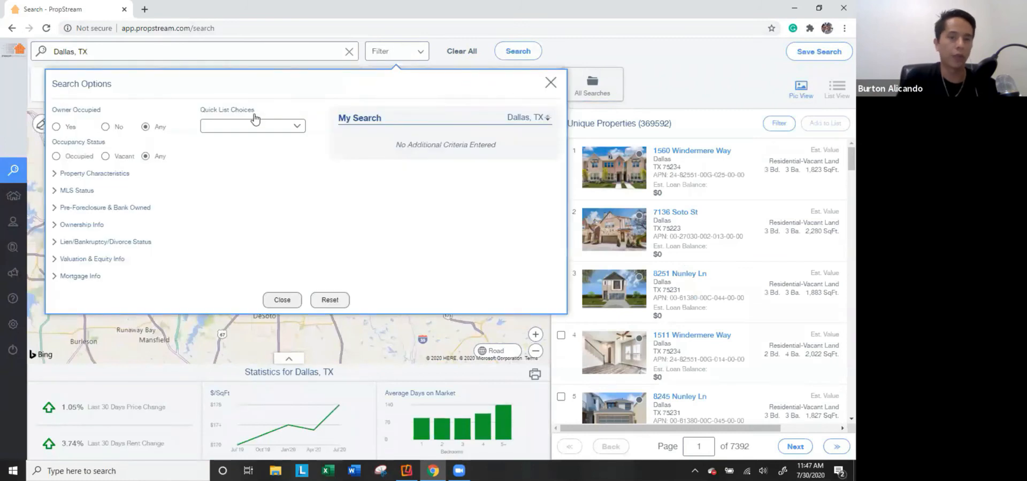
pyautogui.click(253, 126)
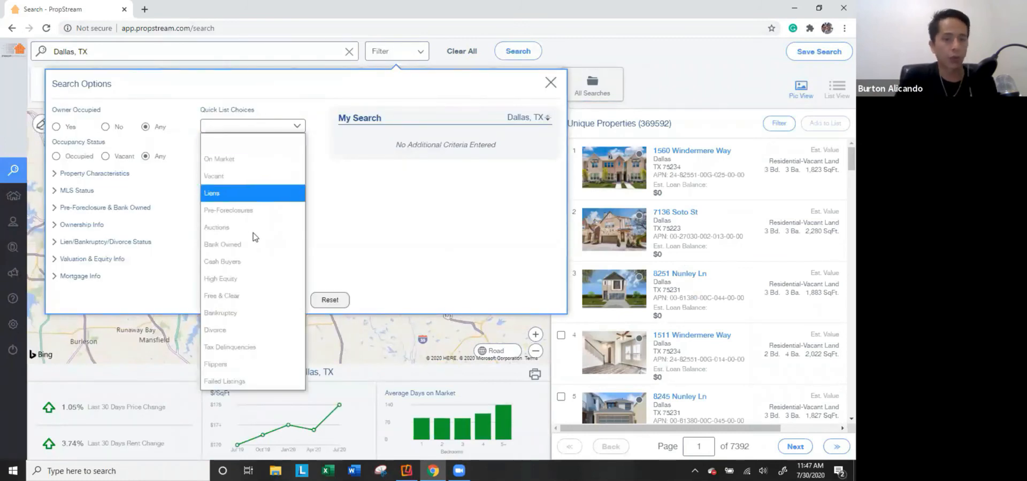
pyautogui.click(245, 365)
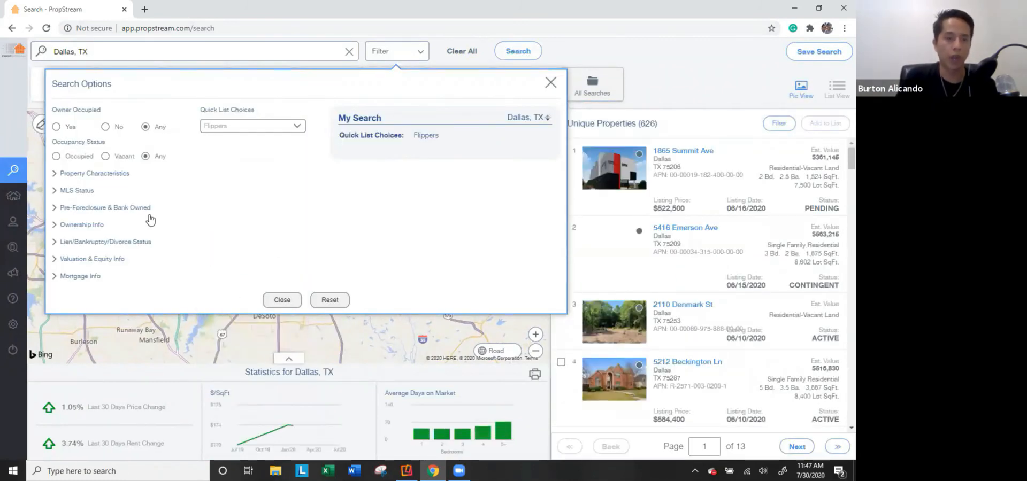
pyautogui.click(83, 173)
pyautogui.click(115, 203)
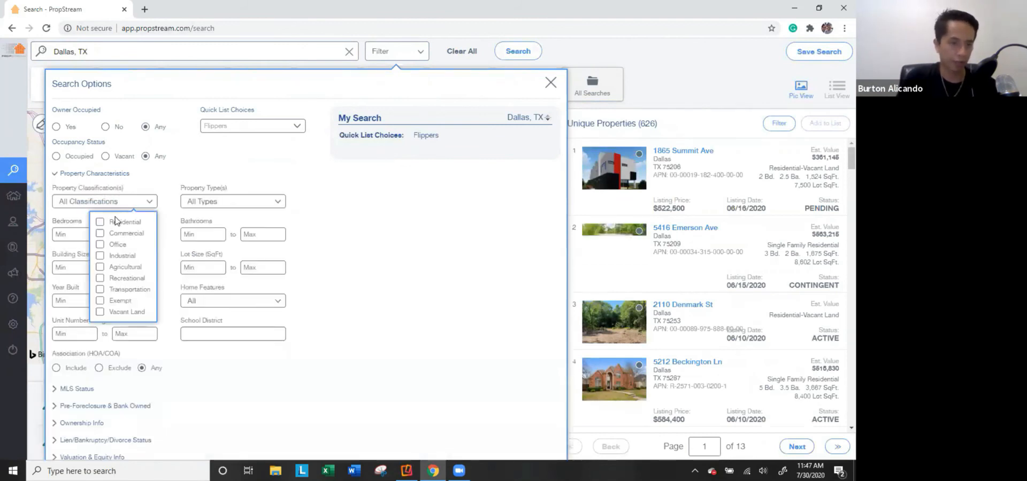
pyautogui.click(115, 218)
pyautogui.click(211, 199)
pyautogui.click(172, 241)
pyautogui.click(385, 252)
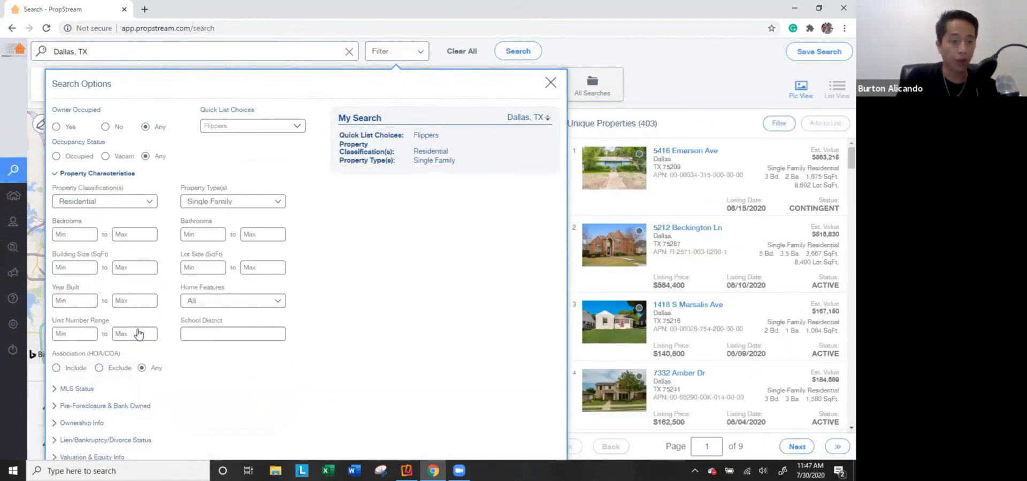
pyautogui.click(75, 423)
pyautogui.click(234, 253)
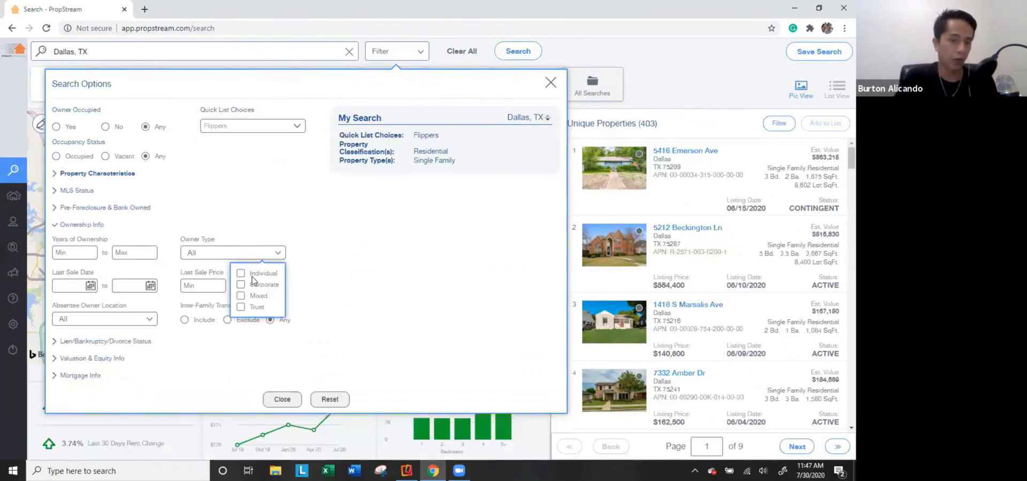
pyautogui.click(256, 275)
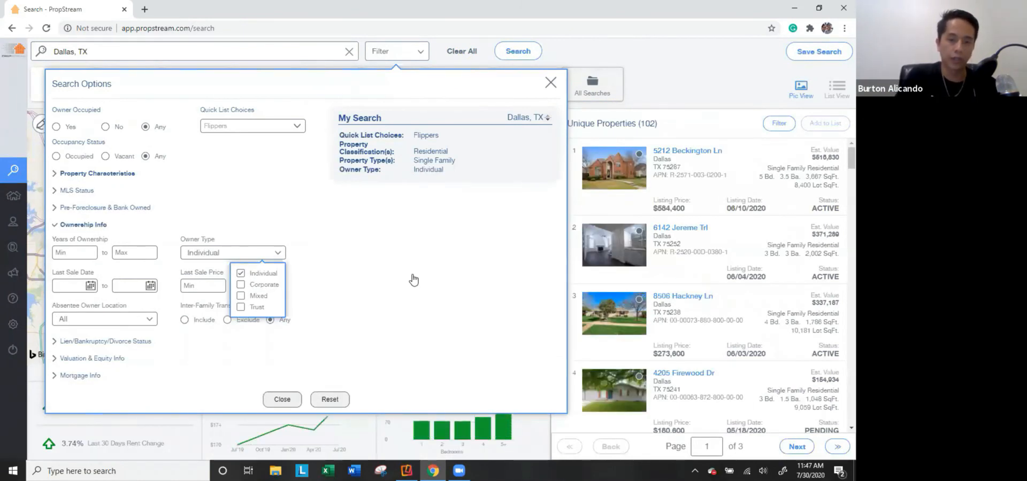
pyautogui.click(412, 280)
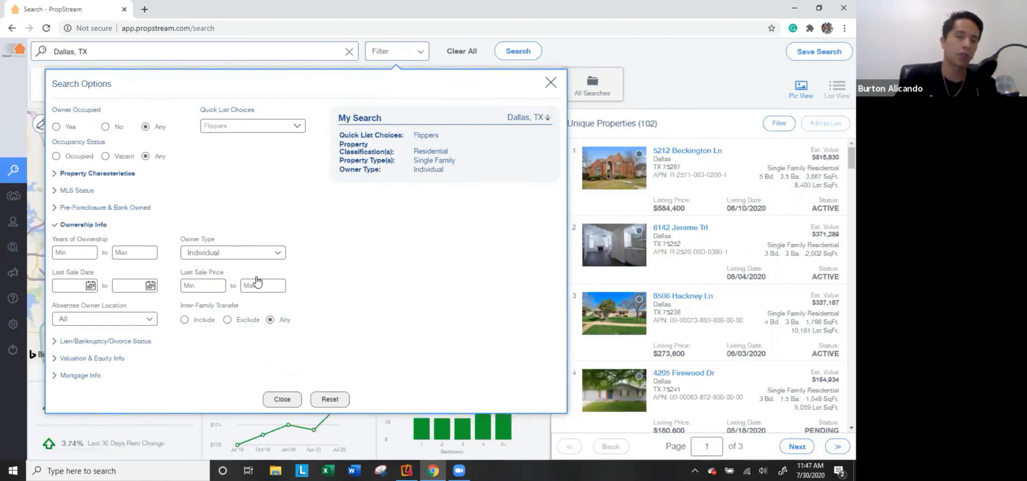
pyautogui.click(251, 126)
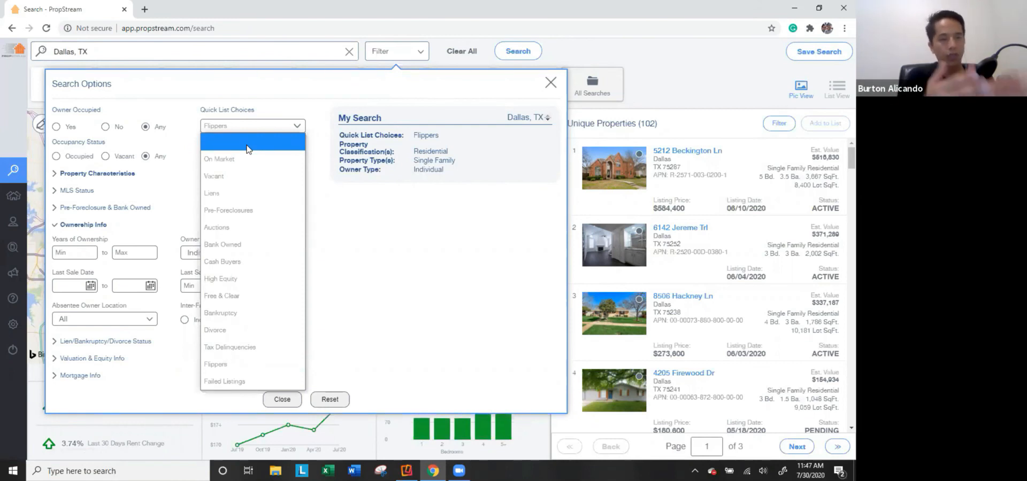
pyautogui.click(426, 325)
pyautogui.click(331, 401)
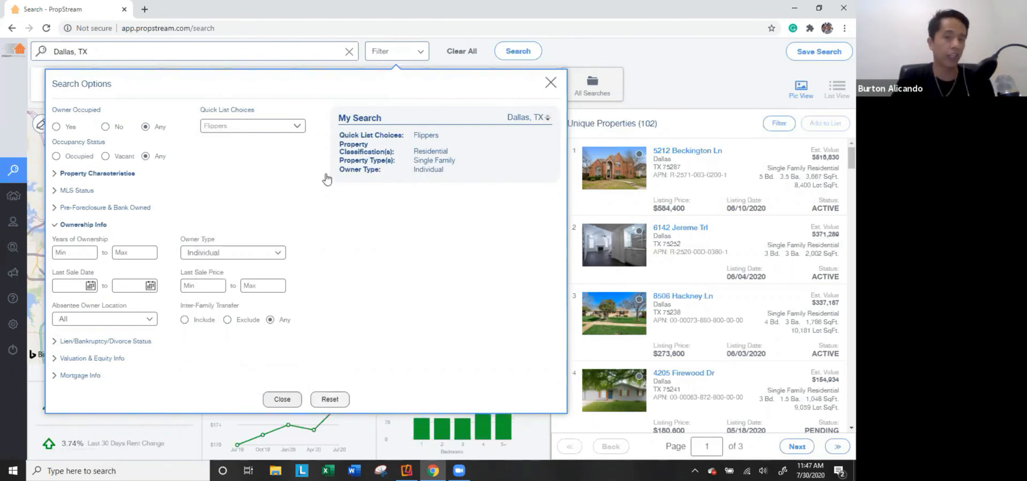
pyautogui.click(213, 56)
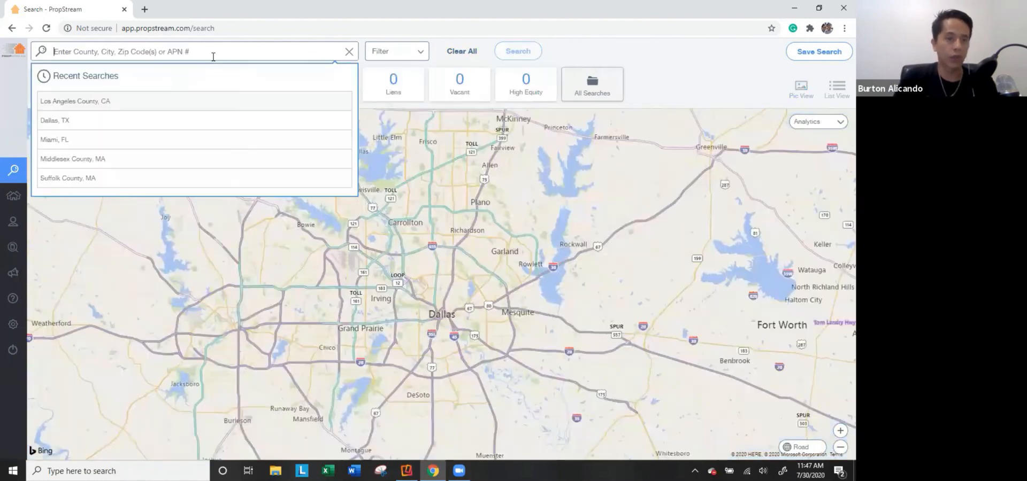
# Run the recent Miami, FL search and filter MLS Status to Fail.
pyautogui.click(78, 140)
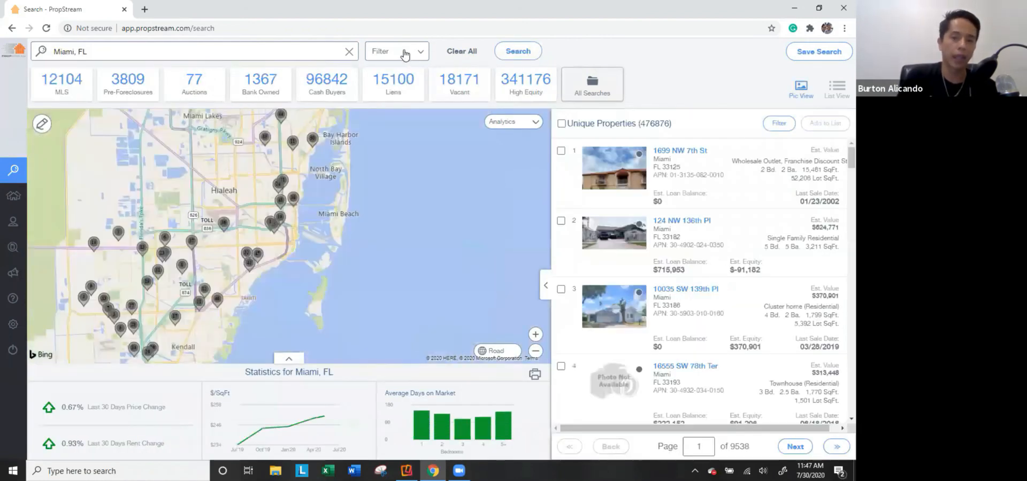
pyautogui.click(405, 49)
pyautogui.click(250, 126)
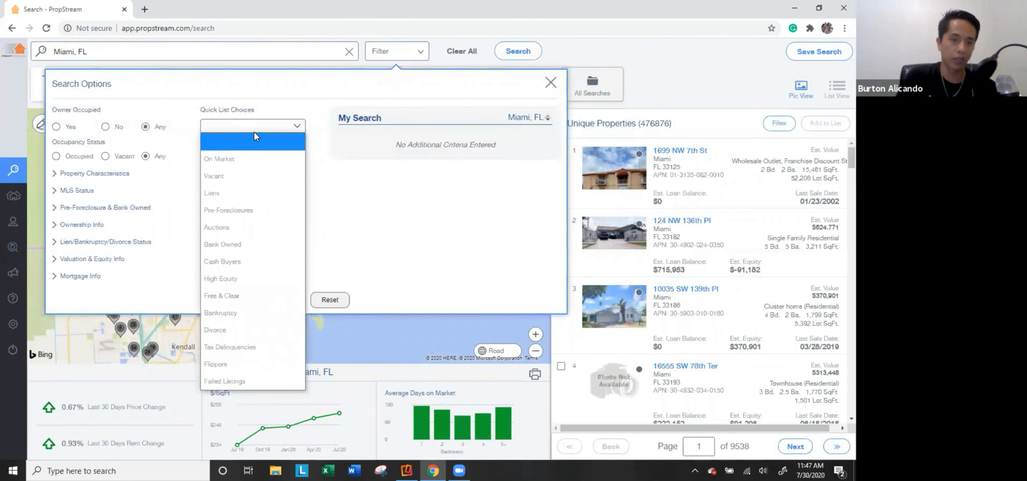
pyautogui.click(185, 102)
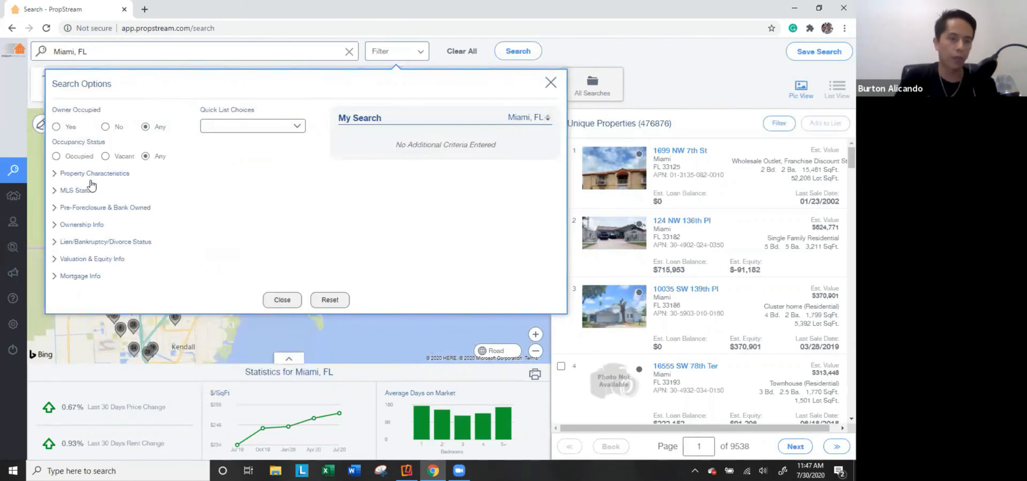
pyautogui.click(77, 190)
pyautogui.click(230, 253)
pyautogui.click(238, 295)
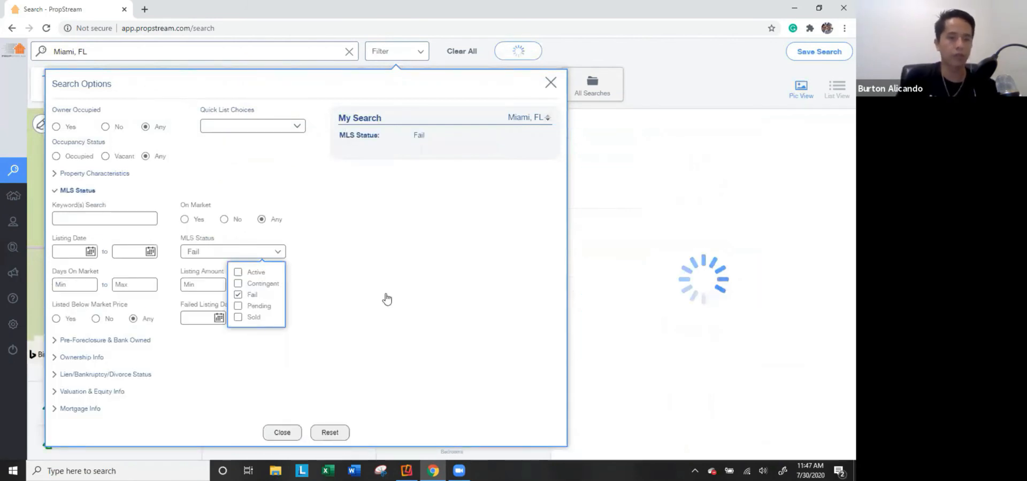
pyautogui.click(77, 191)
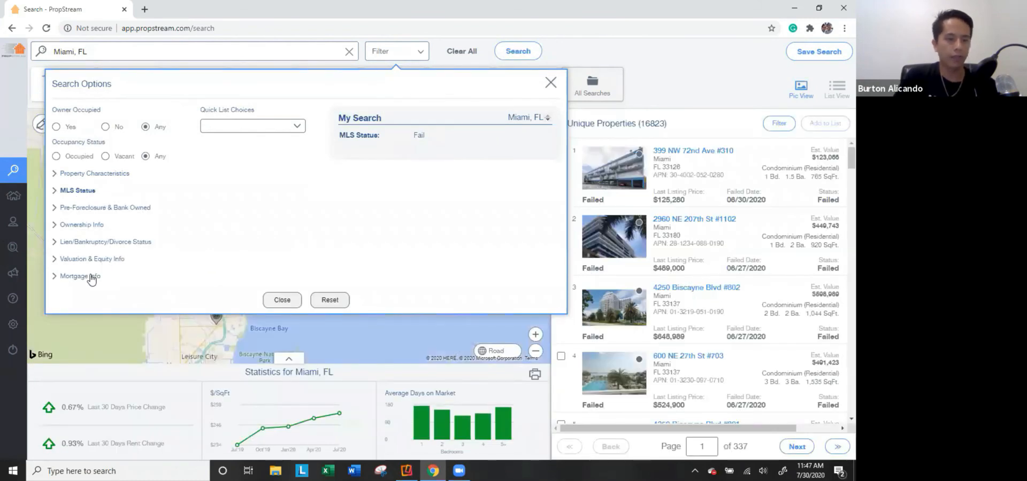
# Limit results to 3 open mortgages and review the criteria, leaving 15 properties.
pyautogui.click(88, 275)
pyautogui.click(88, 304)
pyautogui.click(138, 273)
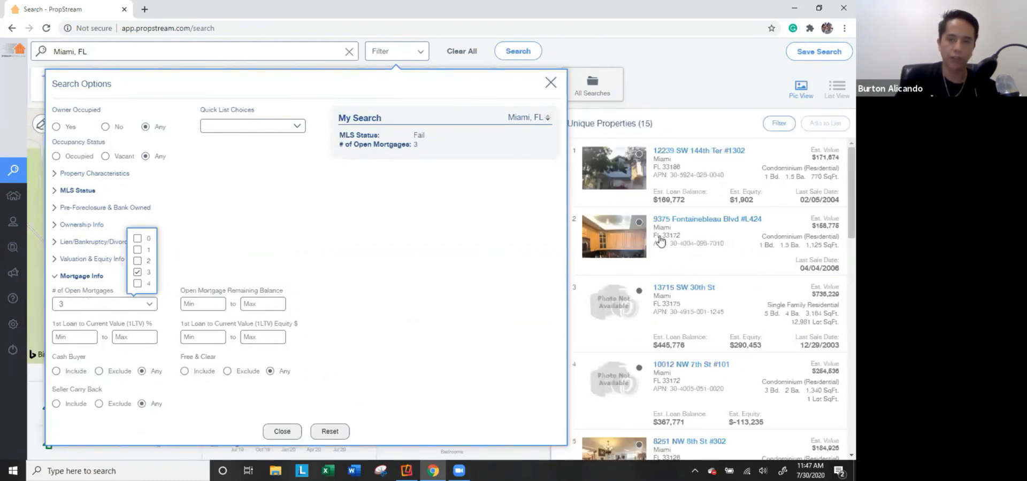
pyautogui.click(293, 431)
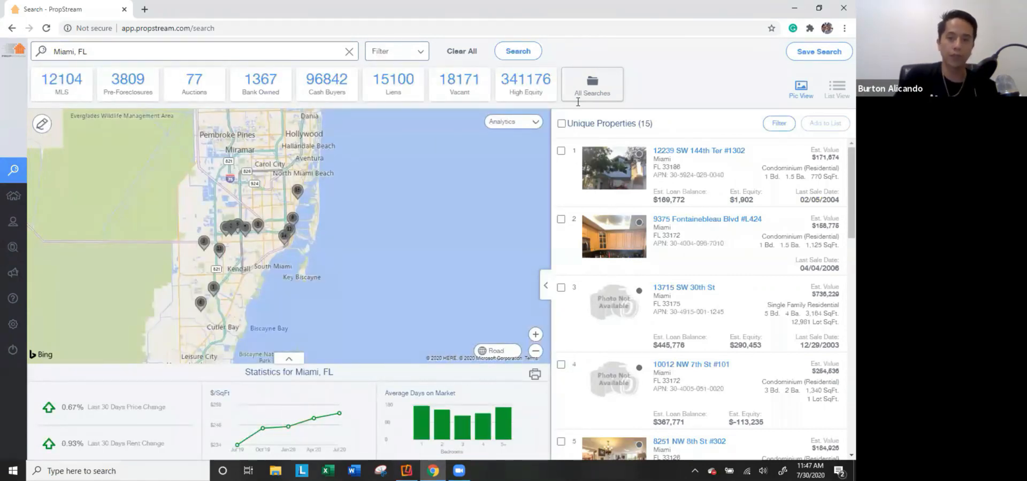
pyautogui.click(383, 55)
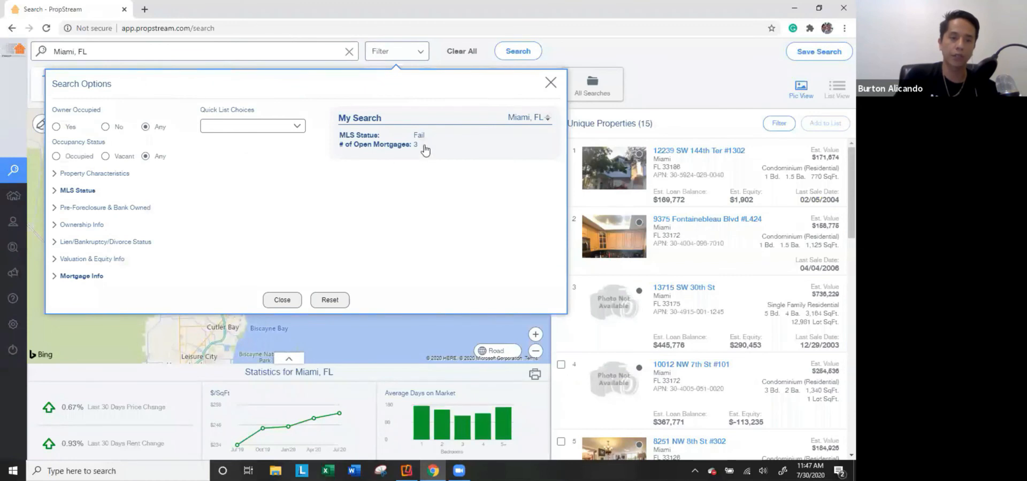
pyautogui.moveTo(411, 150)
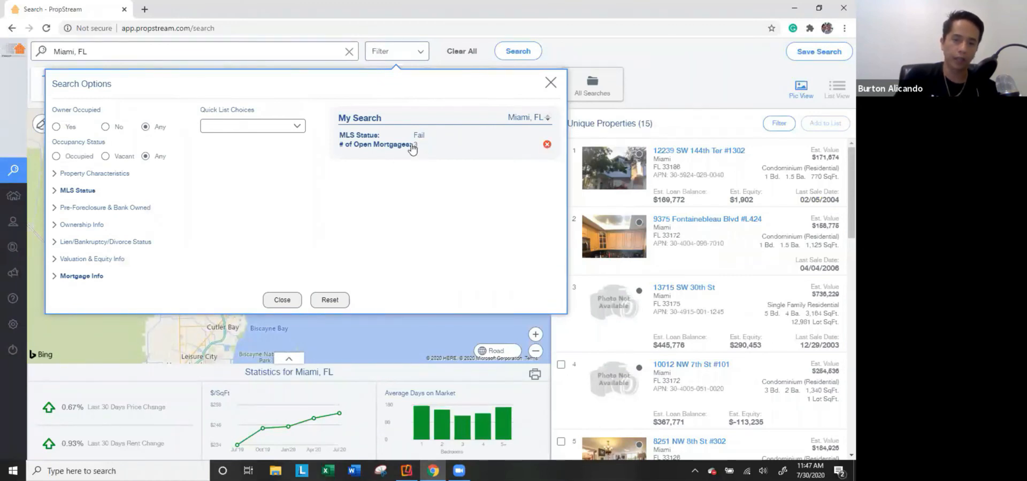
pyautogui.scroll(-3, 666, 232)
# Reset the search criteria and limit owners to individual, out-of-state absentee owners.
pyautogui.scroll(-8, 665, 232)
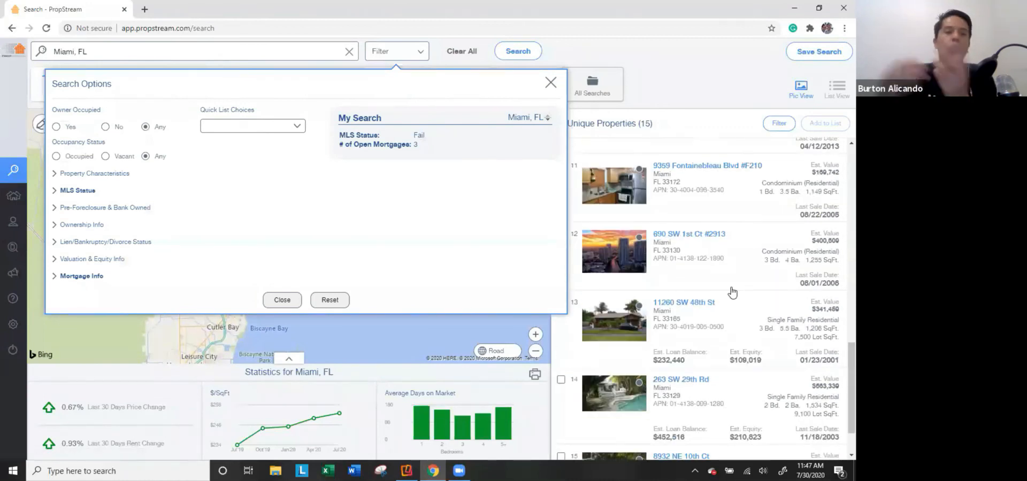
pyautogui.click(223, 126)
pyautogui.click(327, 298)
pyautogui.click(330, 300)
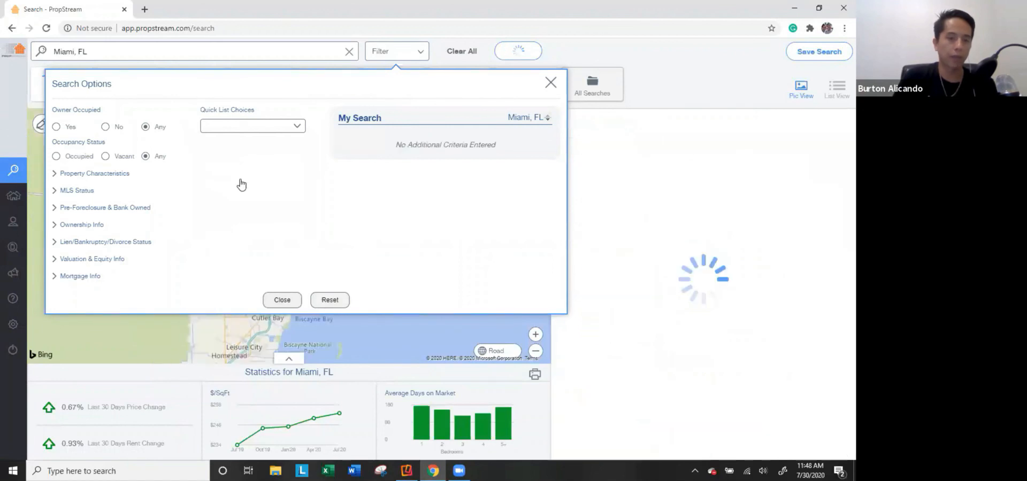
pyautogui.click(90, 225)
pyautogui.click(230, 255)
pyautogui.click(241, 273)
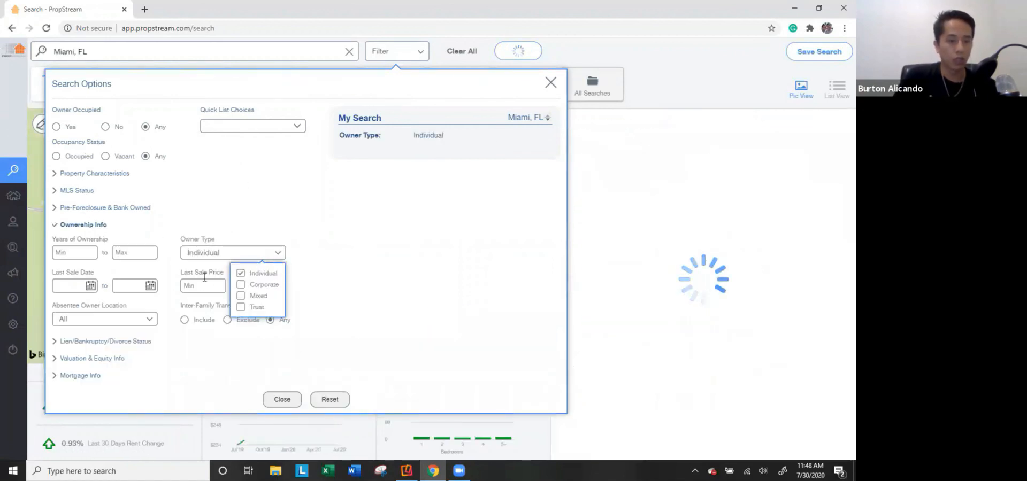
pyautogui.click(119, 320)
pyautogui.click(123, 341)
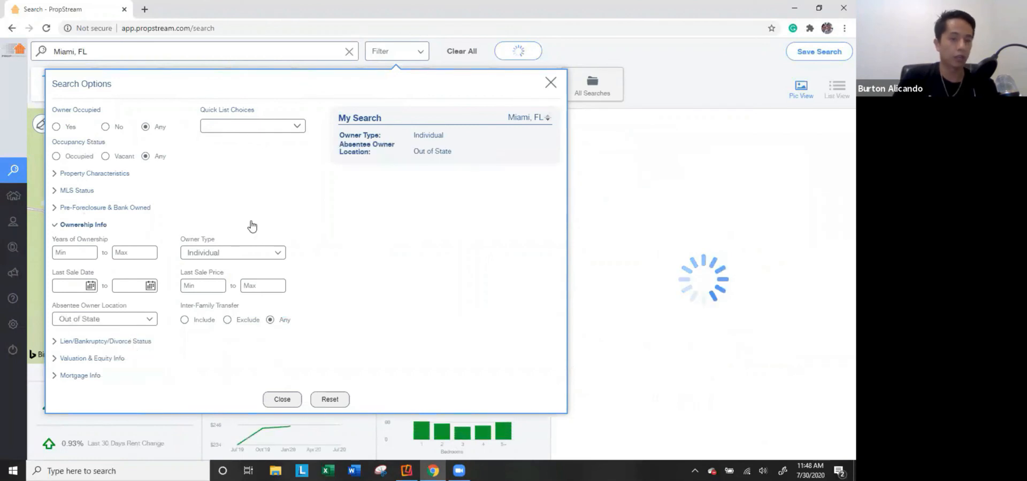
# Restrict to Residential Single Family homes built 1950 or earlier, returning 286 properties.
pyautogui.click(111, 174)
pyautogui.click(105, 201)
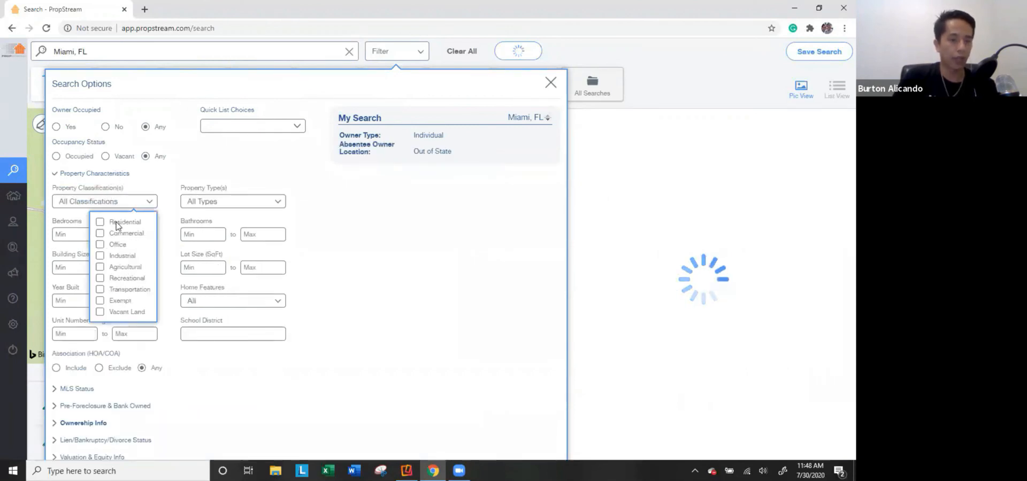
pyautogui.click(115, 220)
pyautogui.click(193, 206)
pyautogui.click(161, 239)
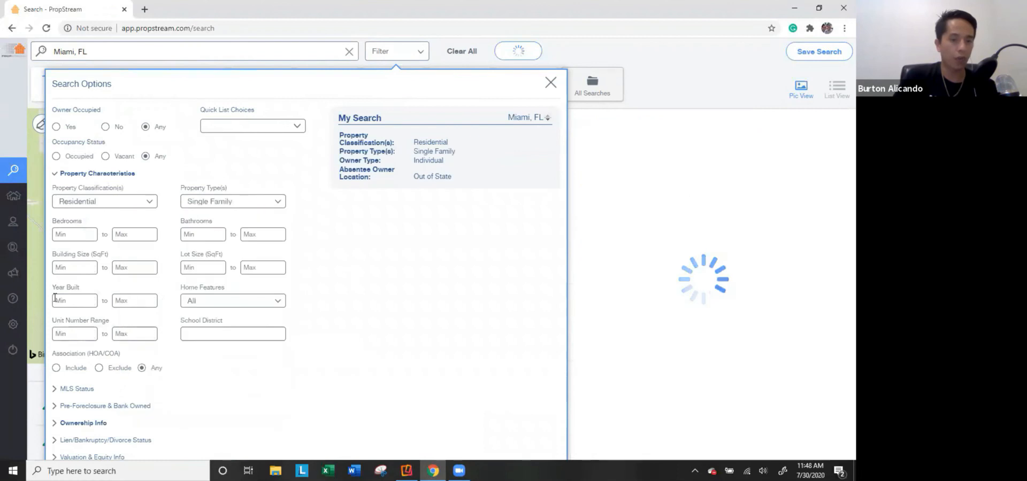
pyautogui.click(128, 301)
pyautogui.write('1950')
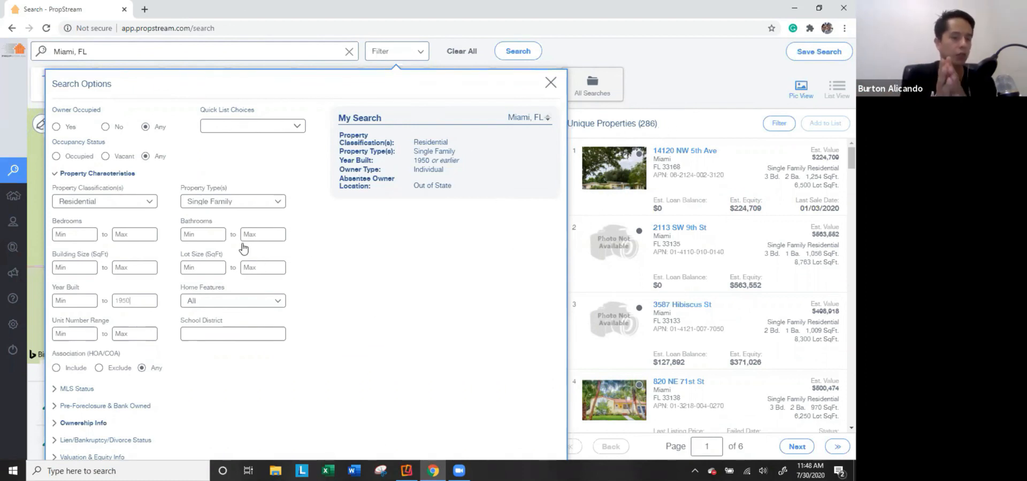
pyautogui.click(128, 179)
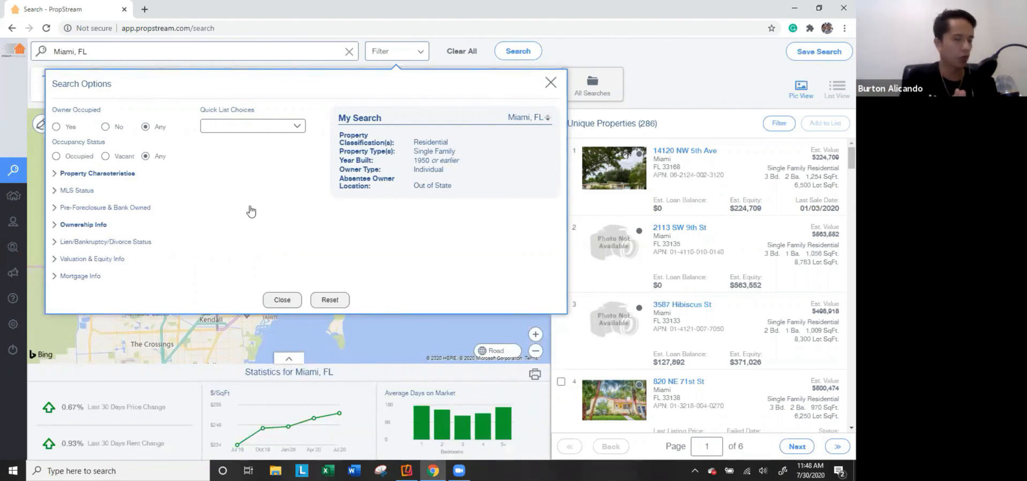
pyautogui.click(282, 300)
pyautogui.moveTo(31, 199)
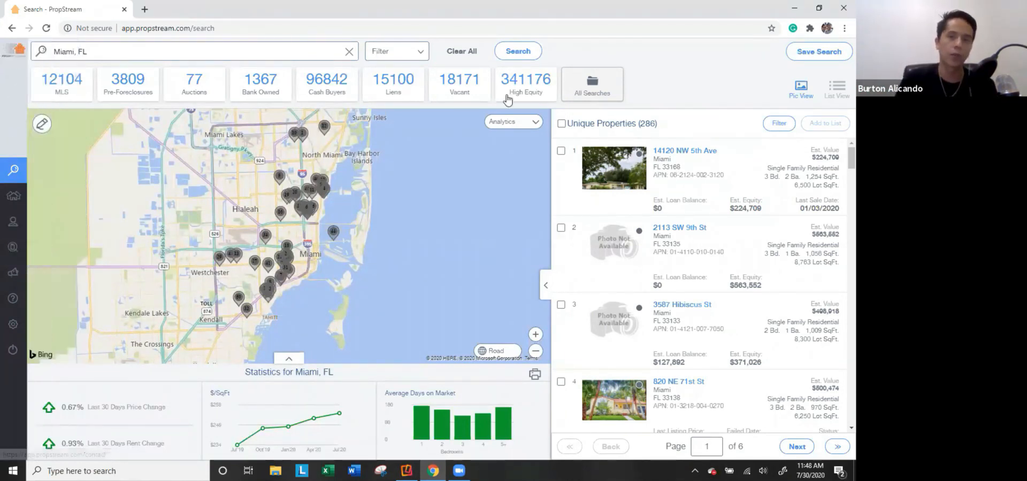
pyautogui.click(350, 52)
pyautogui.click(289, 50)
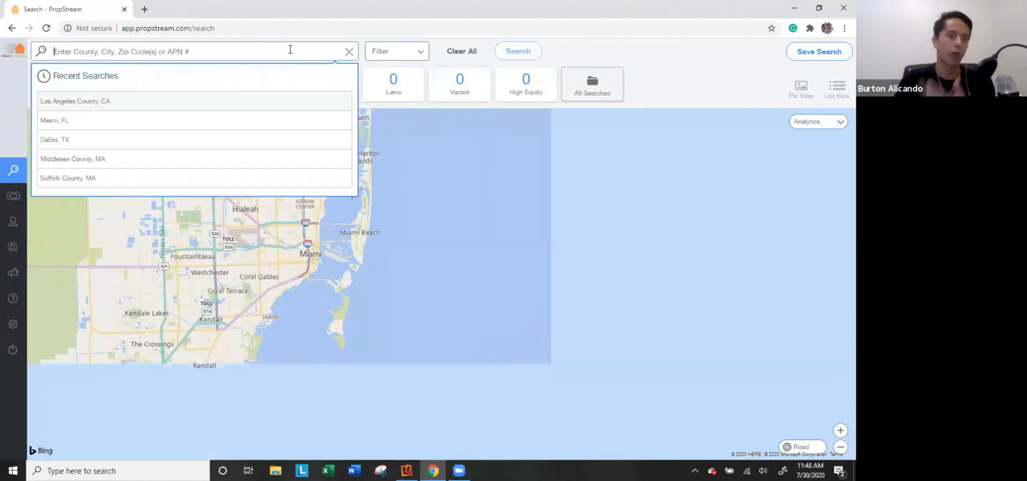
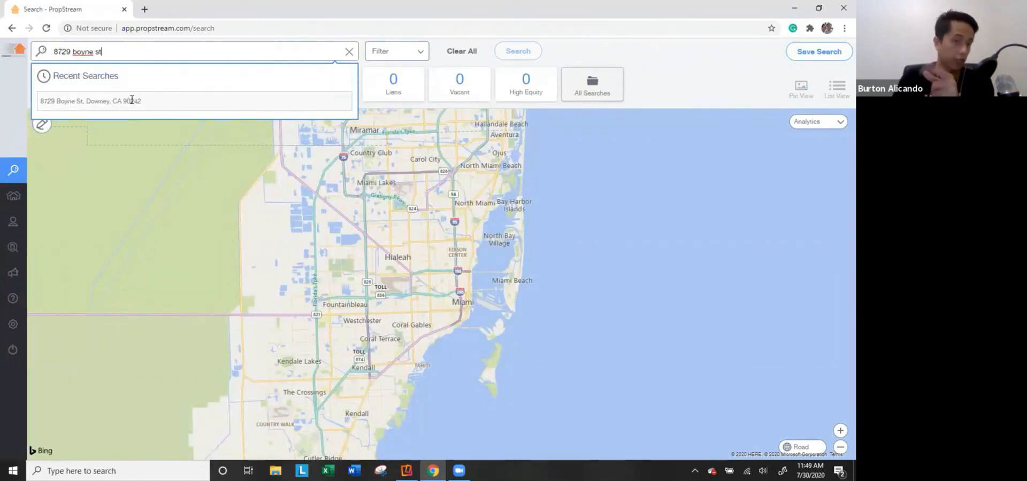
pyautogui.click(155, 99)
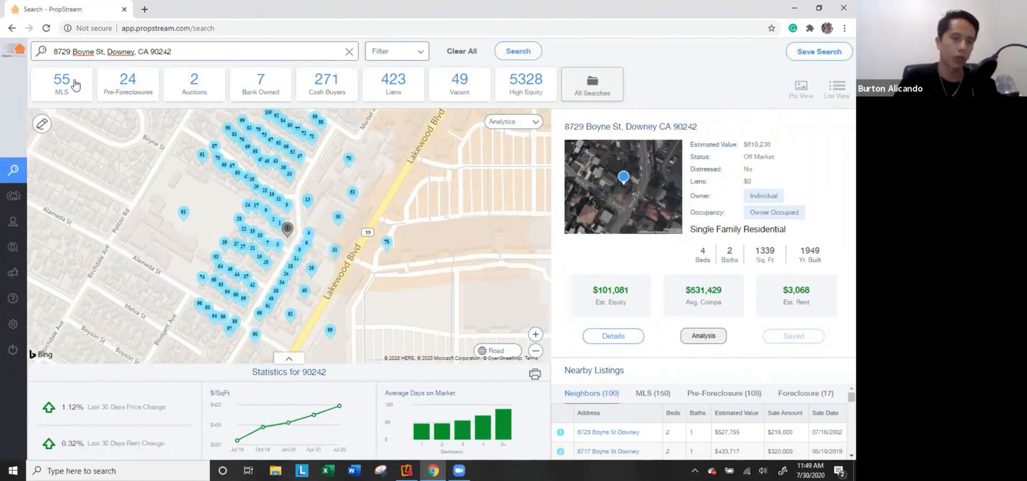
# Review the 90242 statistics and the MLS, Foreclosure and Neighbors tabs, then open My Properties.
pyautogui.click(286, 358)
pyautogui.click(289, 150)
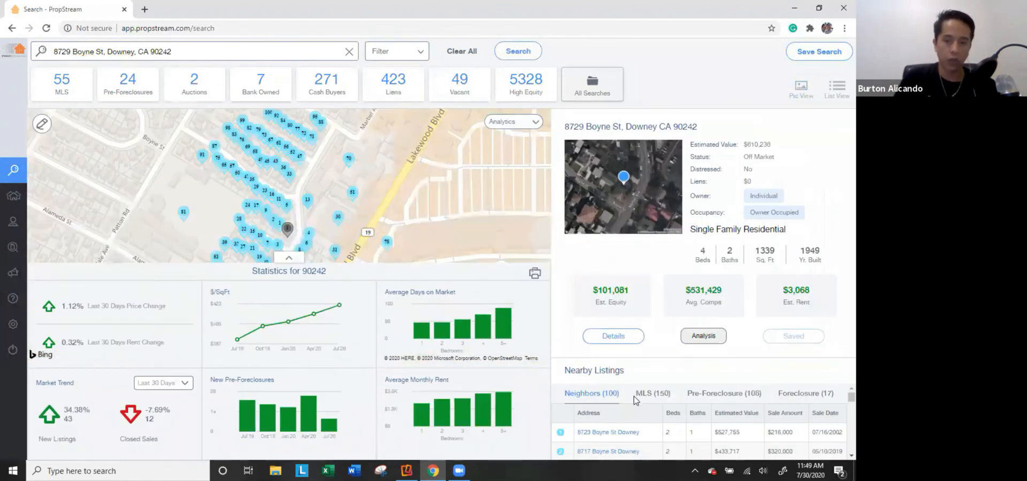
pyautogui.click(649, 393)
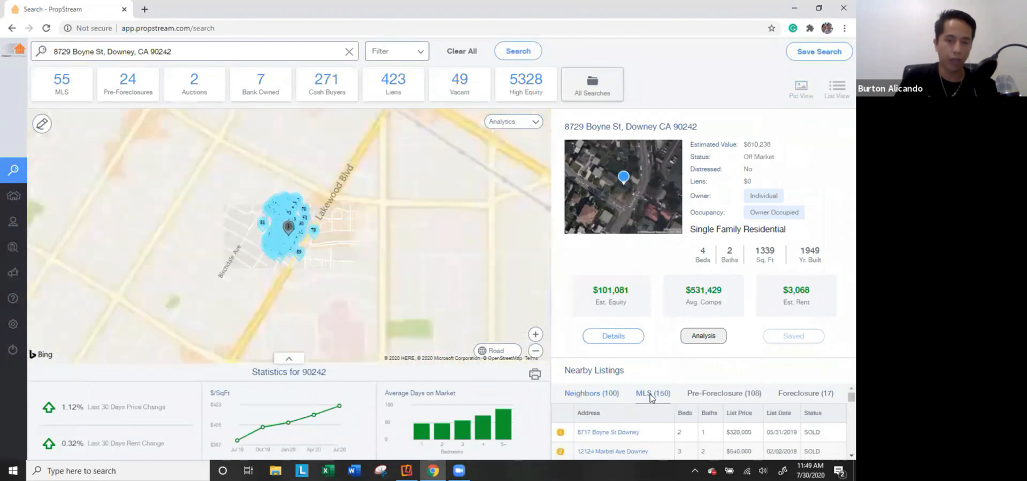
pyautogui.click(791, 394)
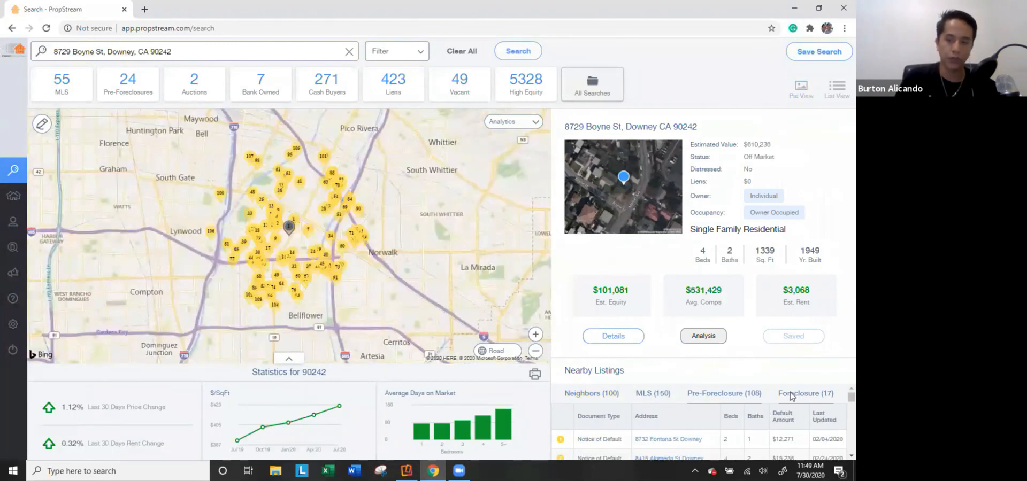
pyautogui.click(608, 395)
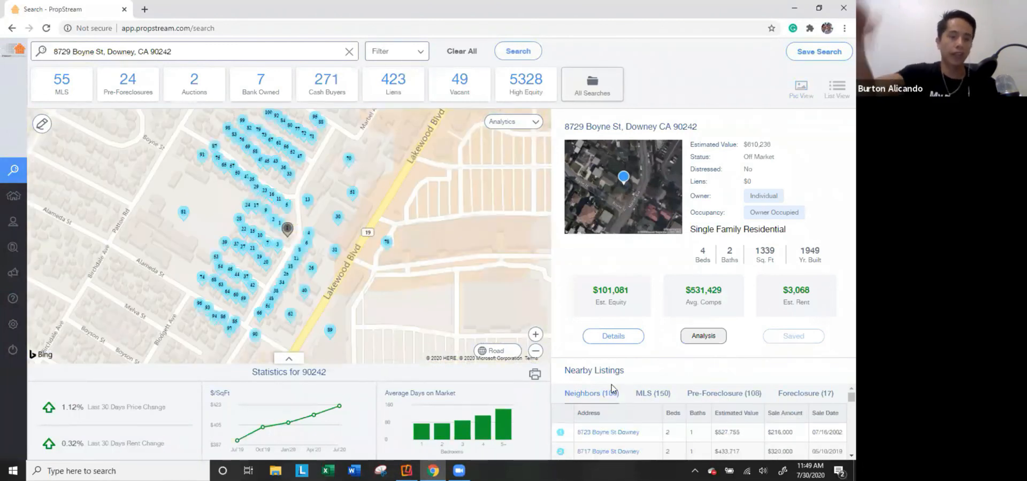
pyautogui.click(245, 51)
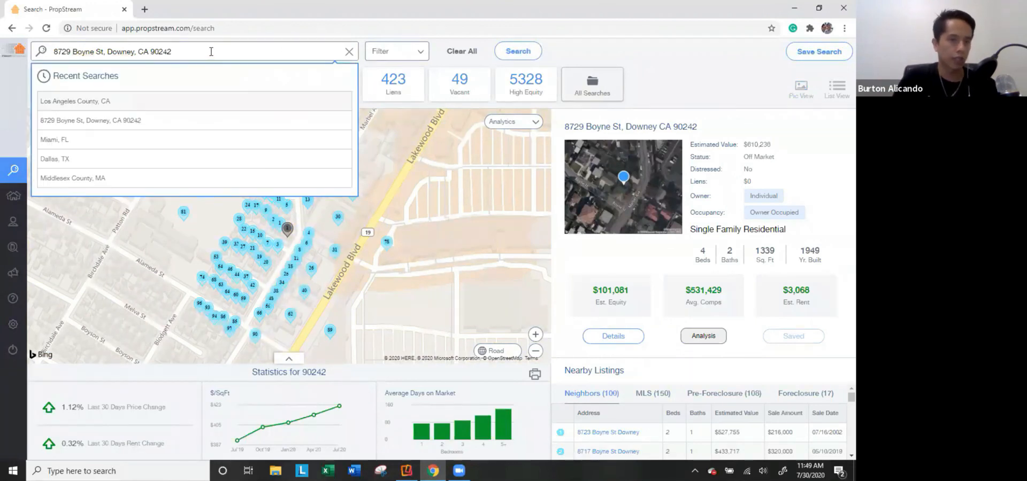
pyautogui.click(25, 199)
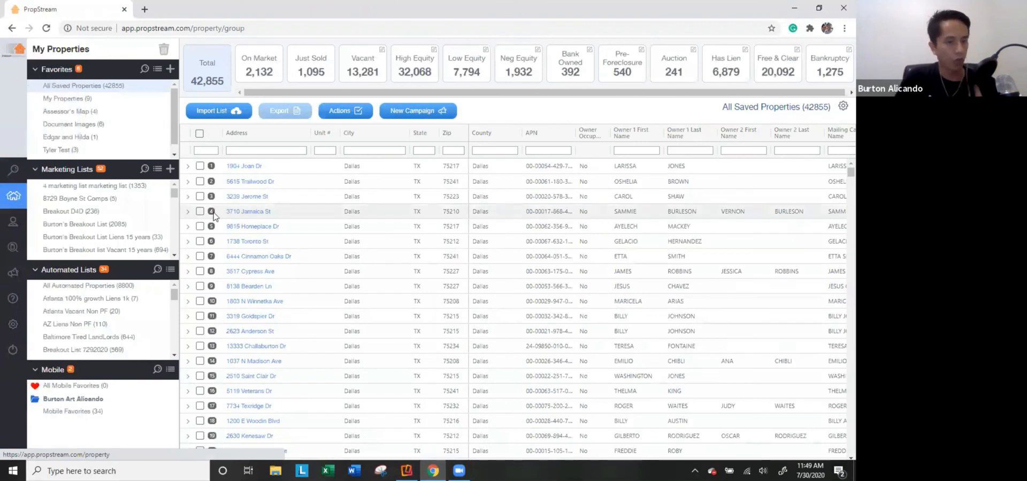
pyautogui.scroll(-5, 85, 238)
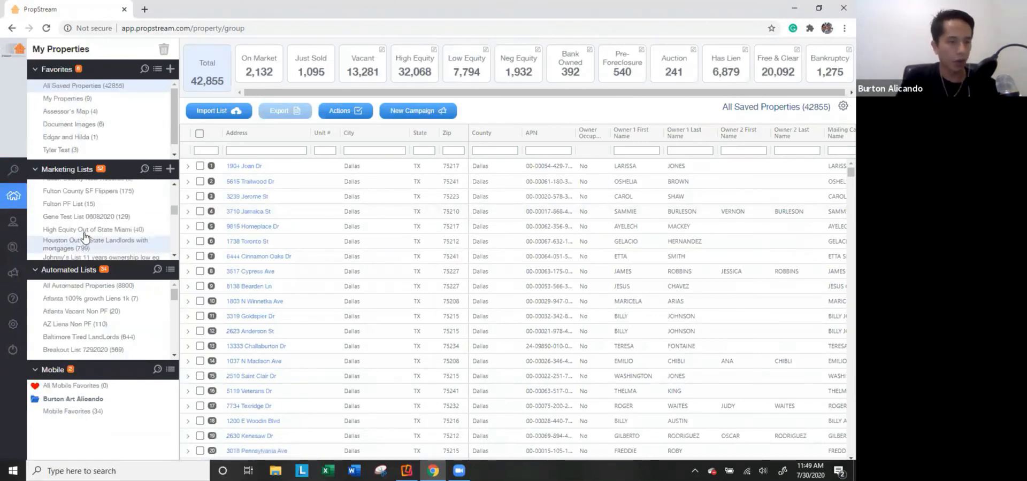
pyautogui.click(79, 227)
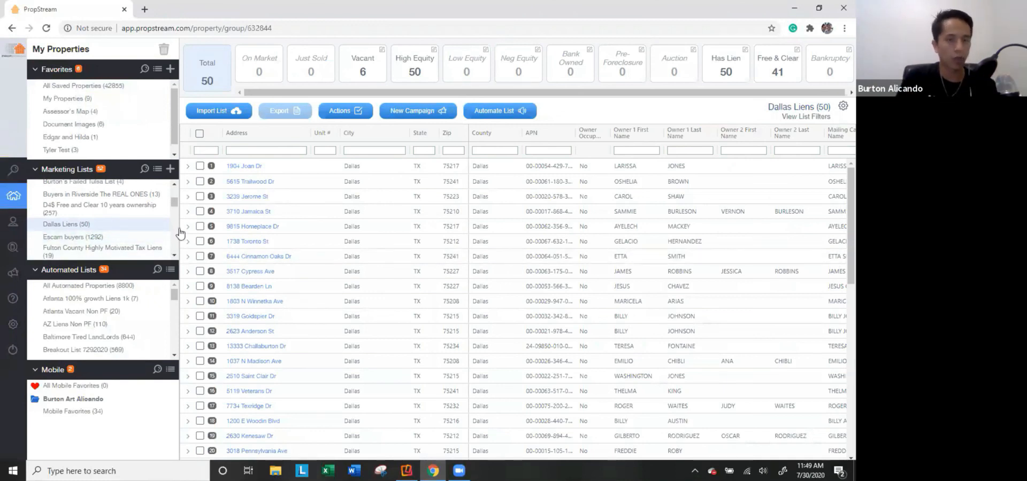
pyautogui.click(241, 214)
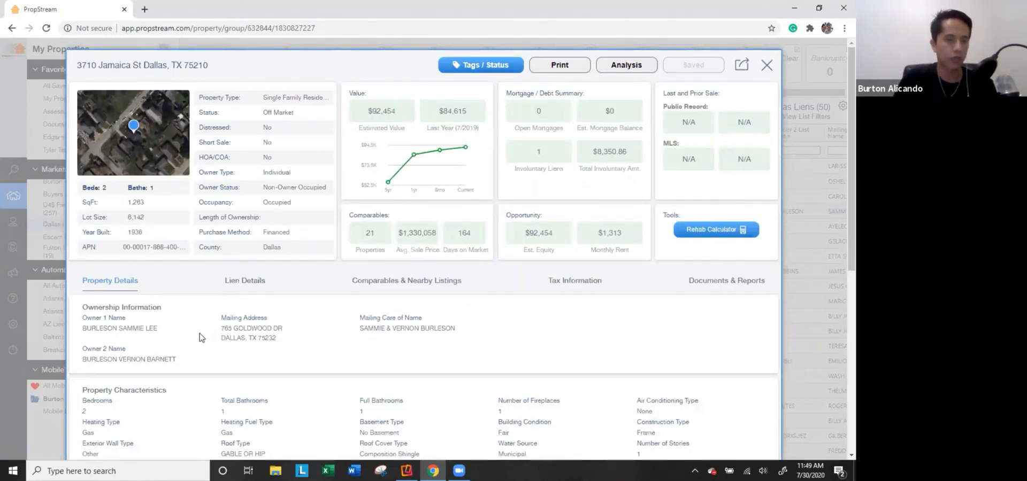
# Check the lien details, then show the 13 MLS sold comparables and nearby listings.
pyautogui.scroll(-4, 199, 337)
pyautogui.scroll(2, 213, 287)
pyautogui.click(248, 176)
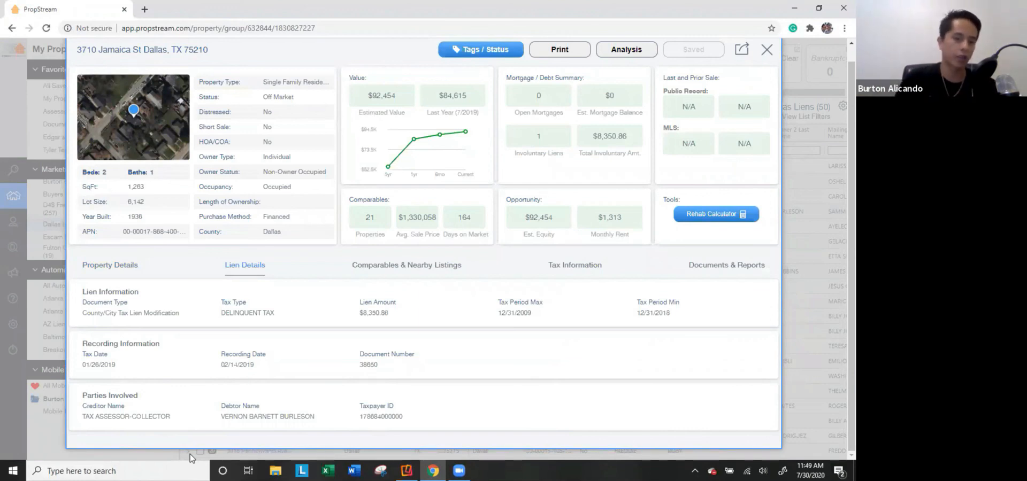
pyautogui.click(416, 274)
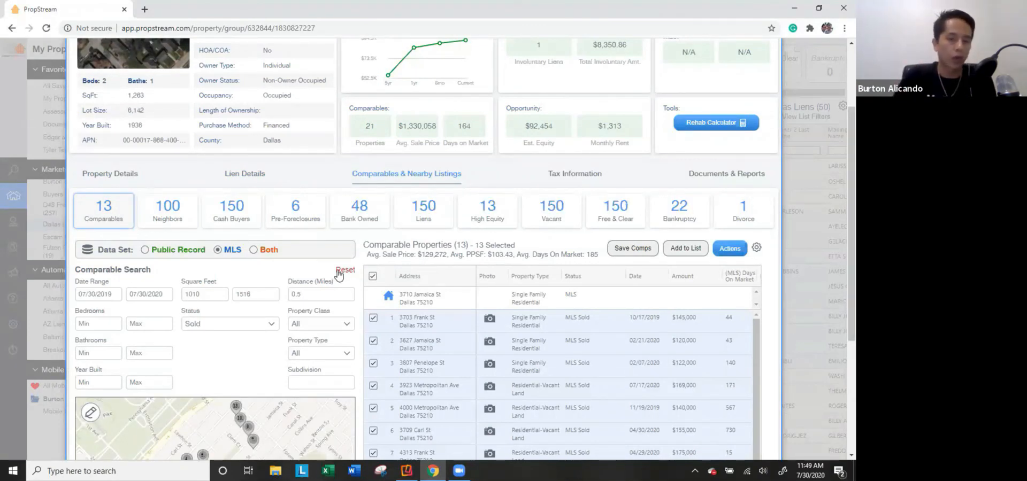
pyautogui.scroll(1, 345, 284)
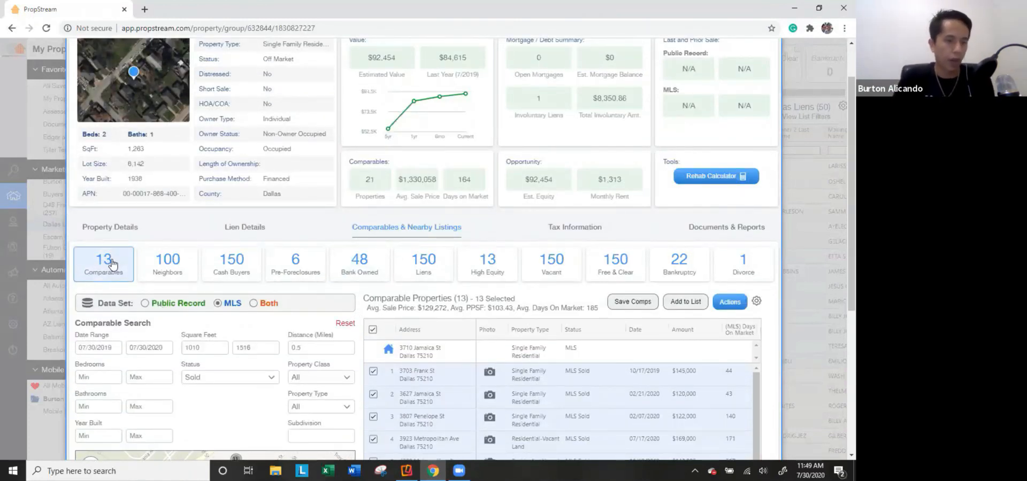
pyautogui.scroll(-2, 111, 262)
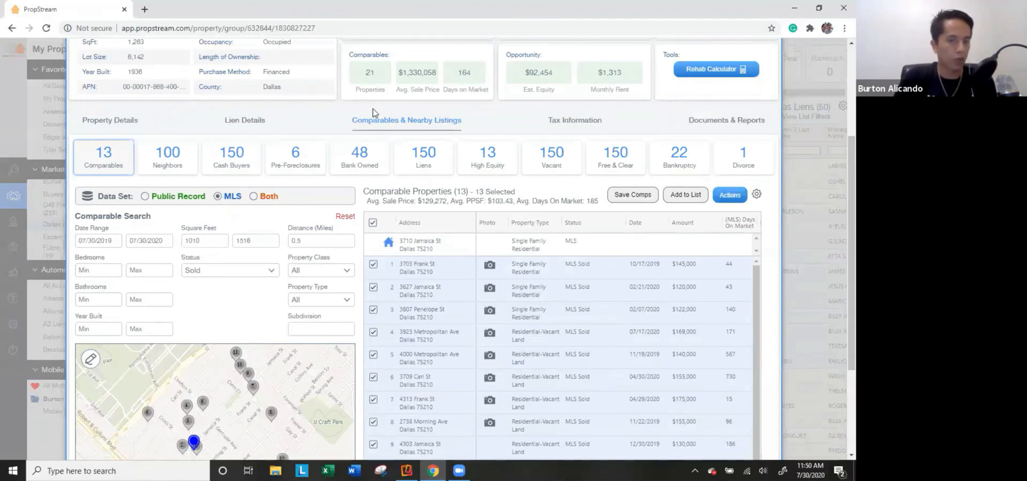
pyautogui.click(162, 166)
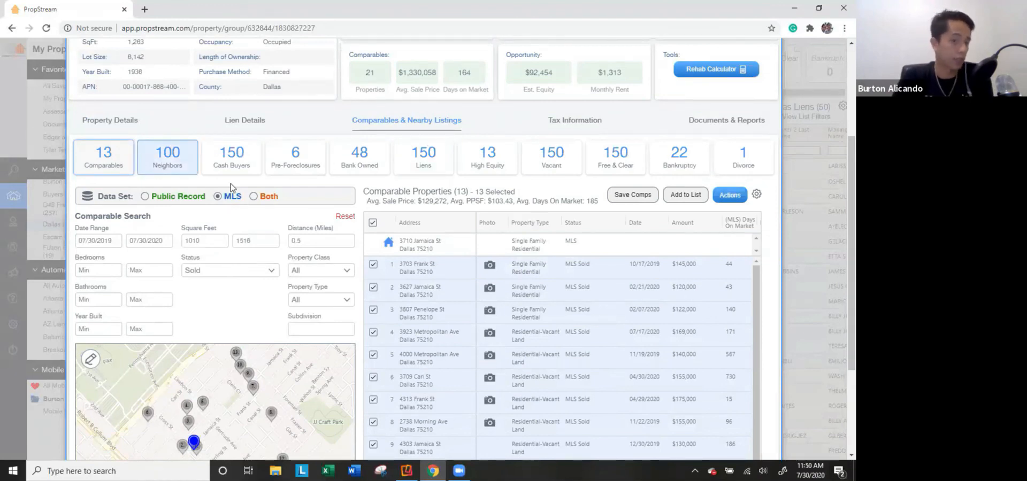
pyautogui.click(234, 172)
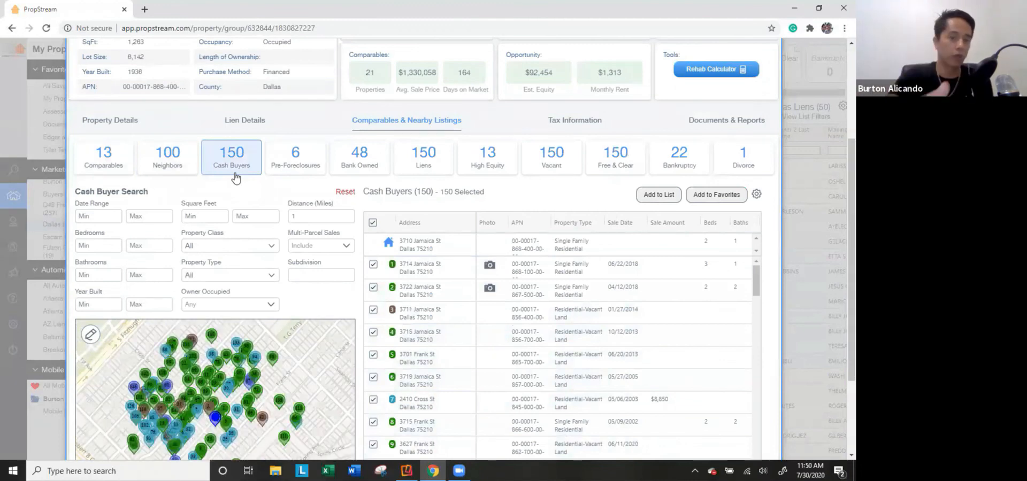
pyautogui.click(289, 156)
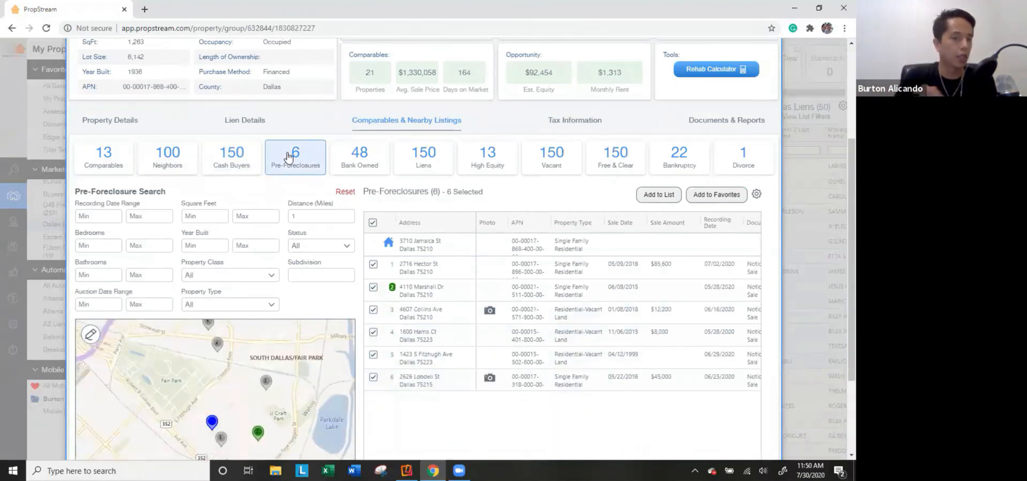
pyautogui.click(104, 154)
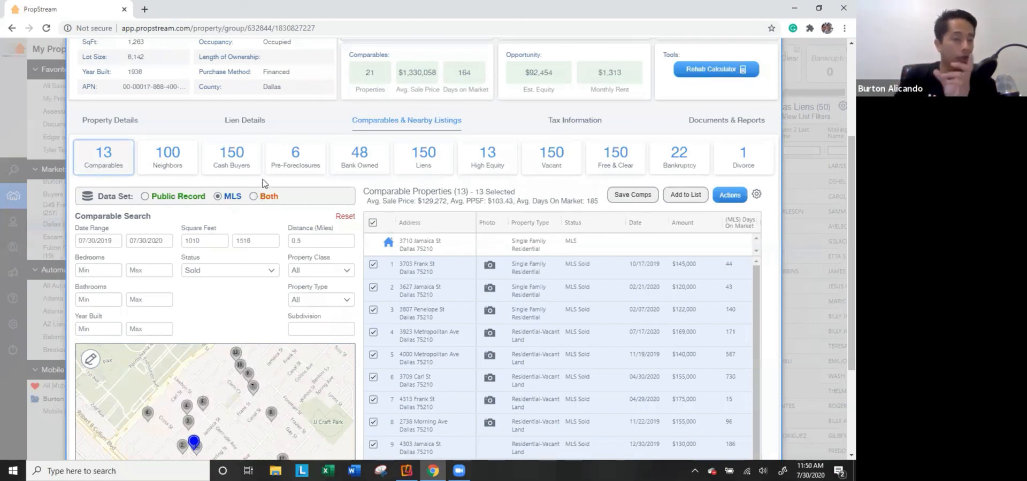
pyautogui.scroll(3, 249, 183)
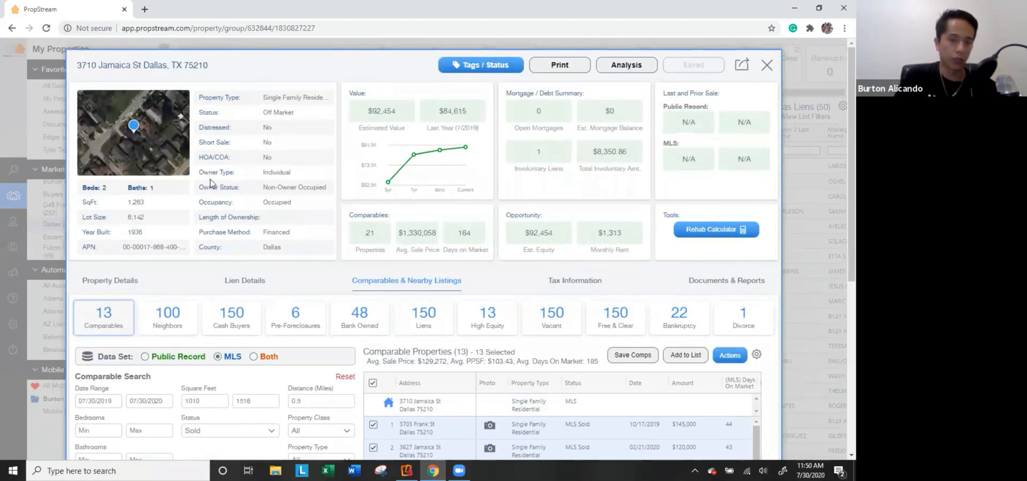
pyautogui.scroll(-2, 210, 183)
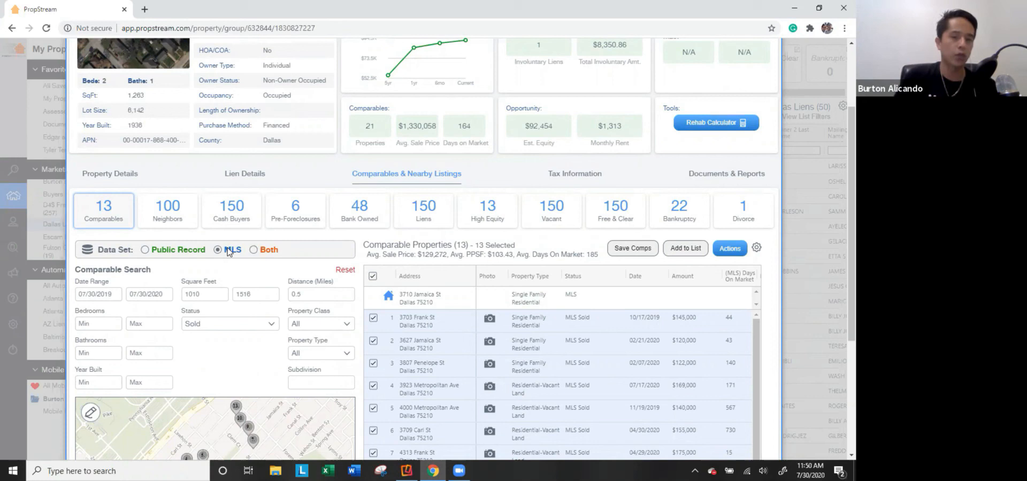
pyautogui.scroll(-1, 692, 325)
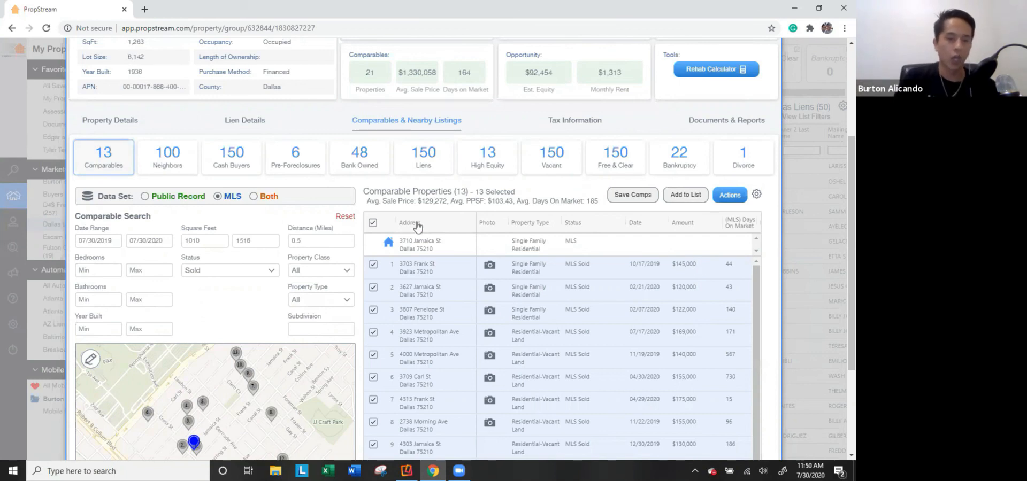
pyautogui.click(168, 197)
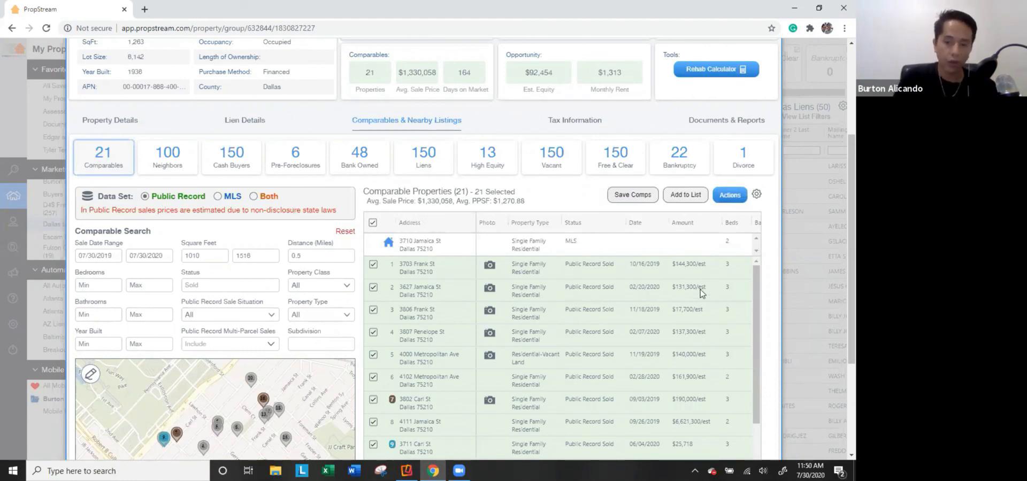
pyautogui.scroll(-2, 701, 293)
pyautogui.scroll(-4, 696, 356)
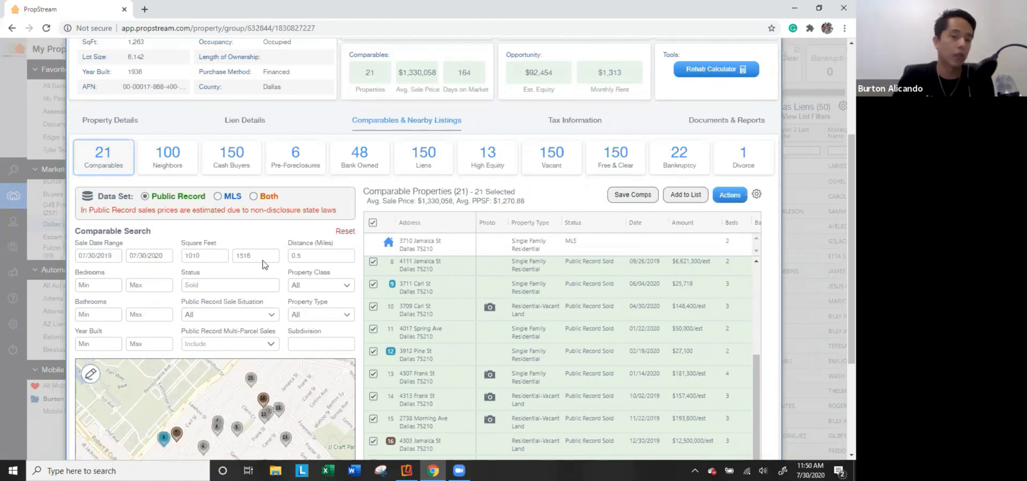
pyautogui.click(212, 197)
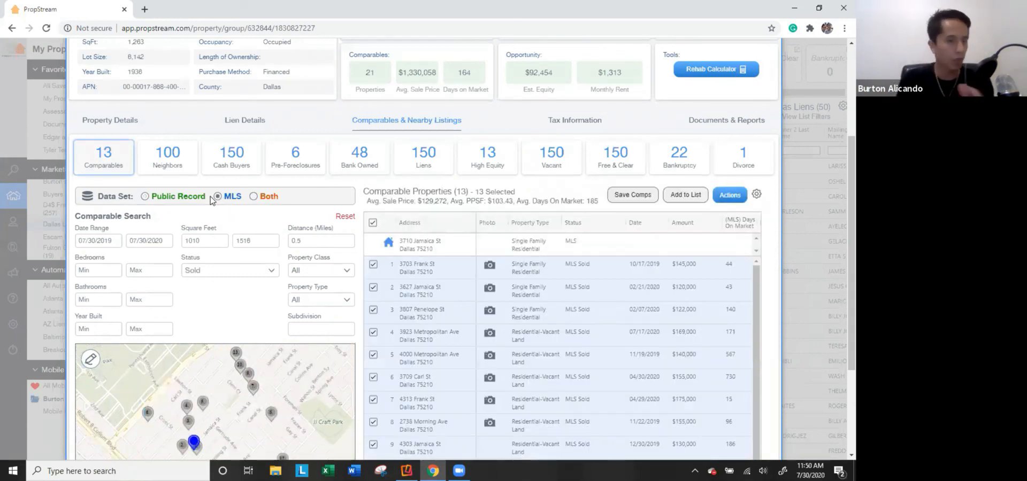
pyautogui.click(270, 199)
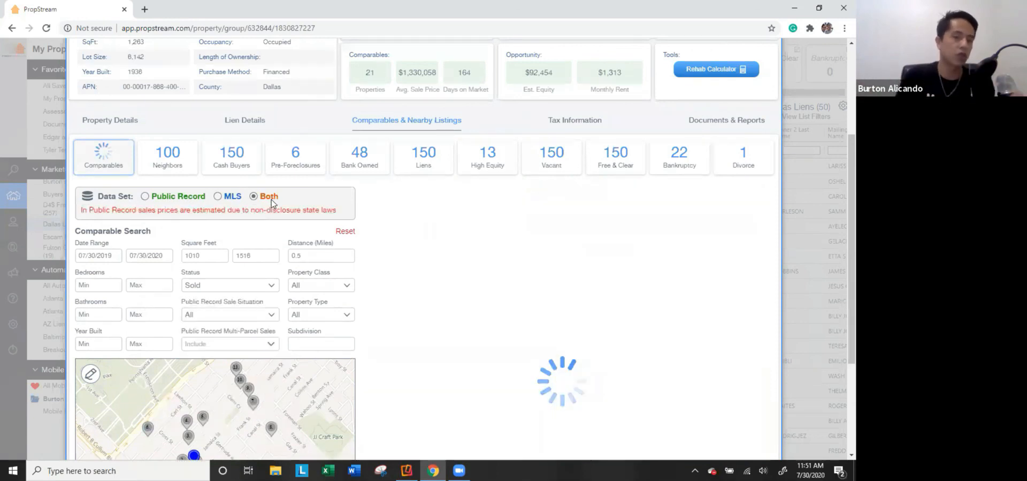
pyautogui.click(233, 197)
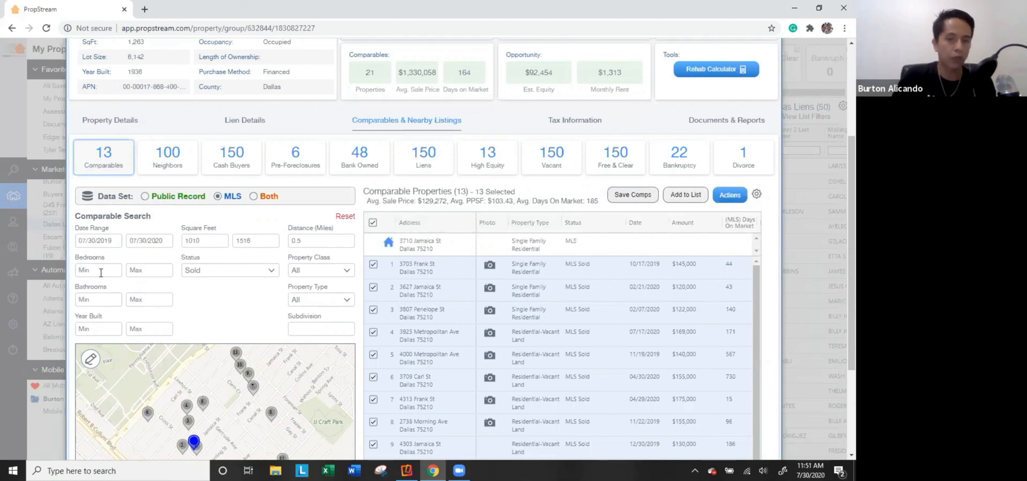
# Try Pending and Active in the status filter, keeping comparables to Sold only.
pyautogui.click(206, 271)
pyautogui.click(239, 331)
pyautogui.click(241, 332)
pyautogui.click(242, 296)
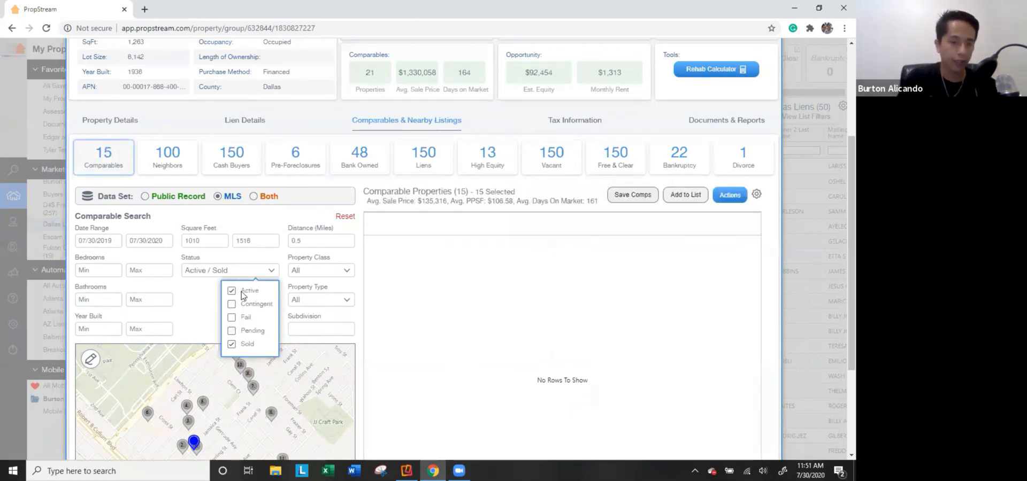
pyautogui.click(242, 292)
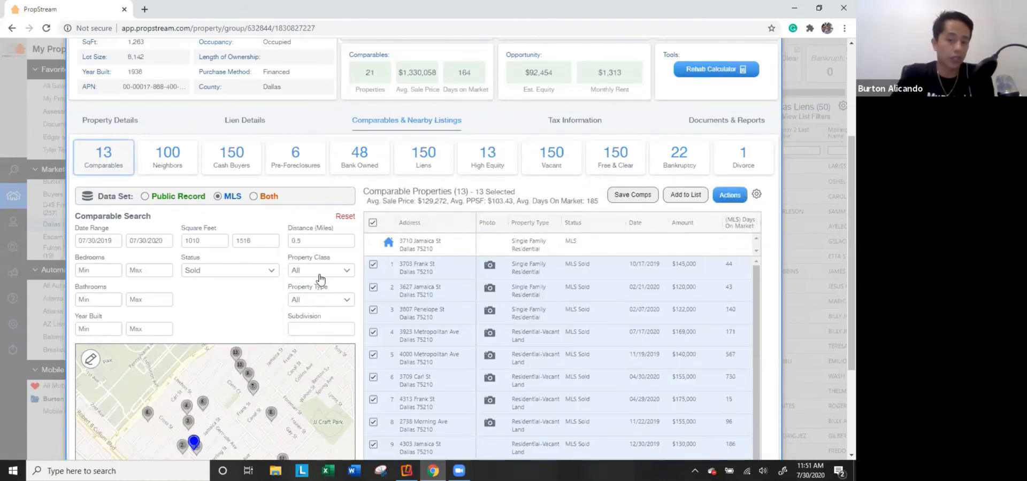
pyautogui.scroll(3, 320, 277)
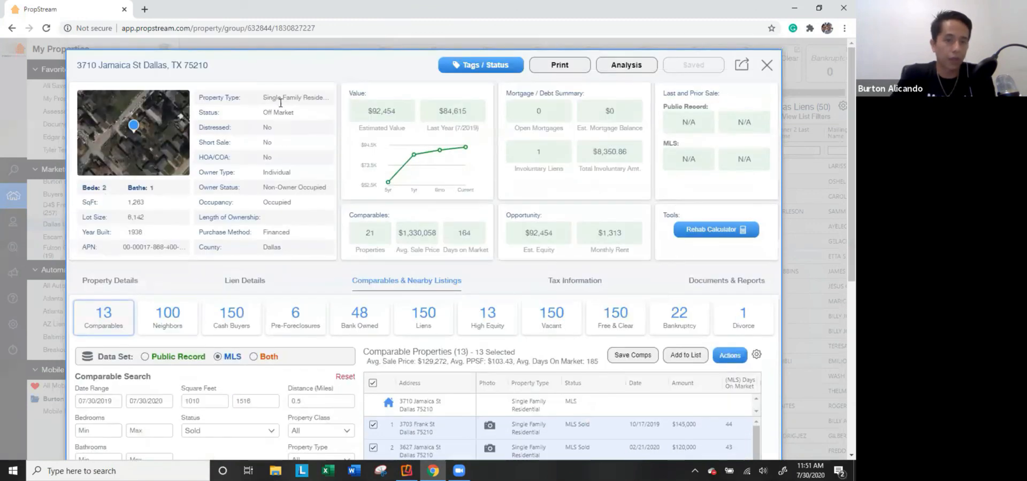
pyautogui.scroll(-4, 318, 257)
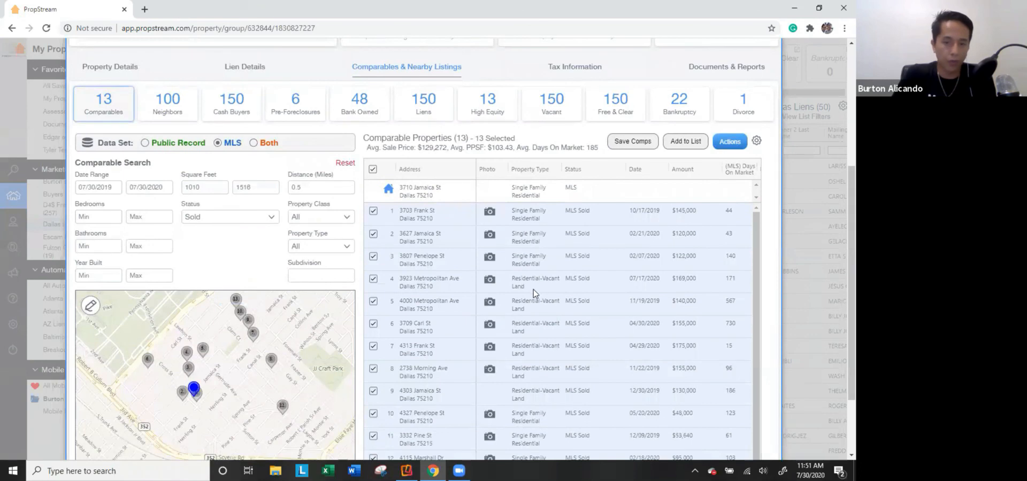
pyautogui.click(318, 219)
pyautogui.click(324, 237)
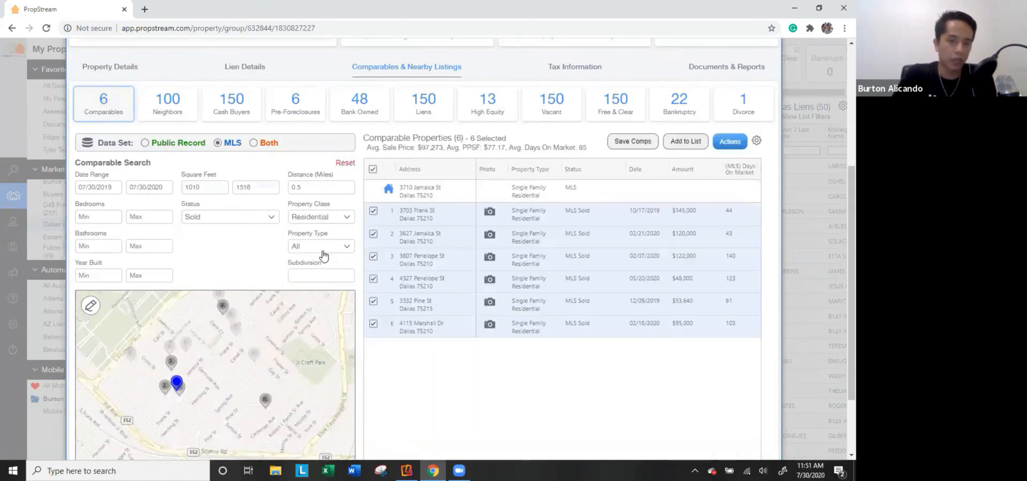
pyautogui.click(320, 246)
pyautogui.click(239, 285)
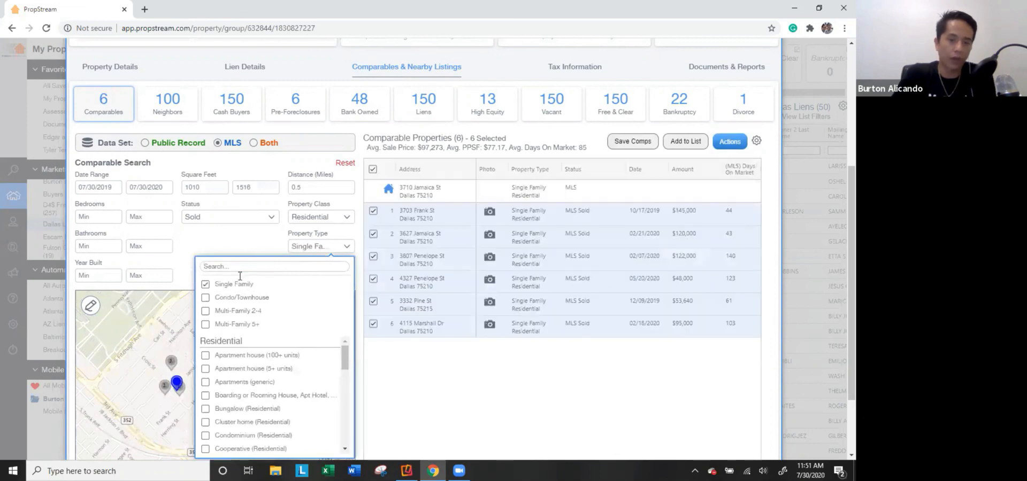
pyautogui.click(244, 247)
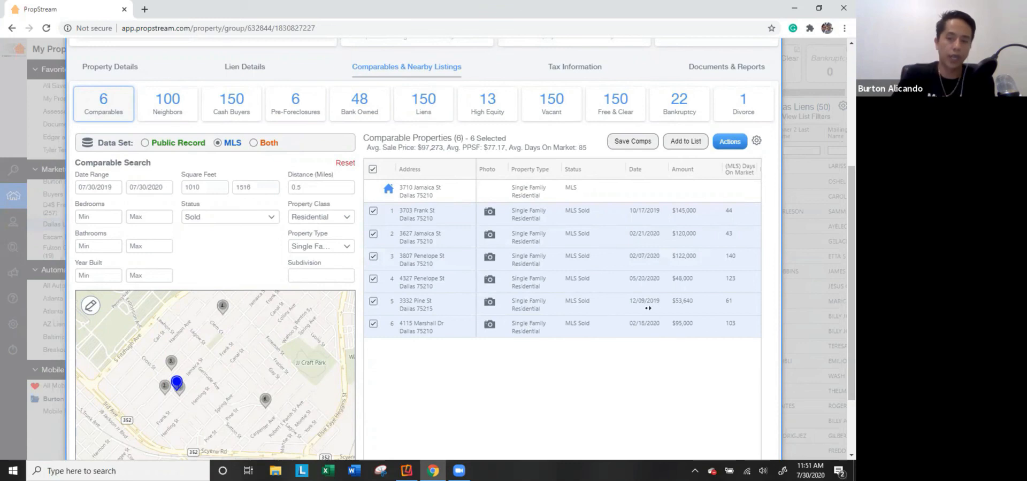
pyautogui.hscroll(2, 662, 309)
pyautogui.hscroll(-2, 638, 372)
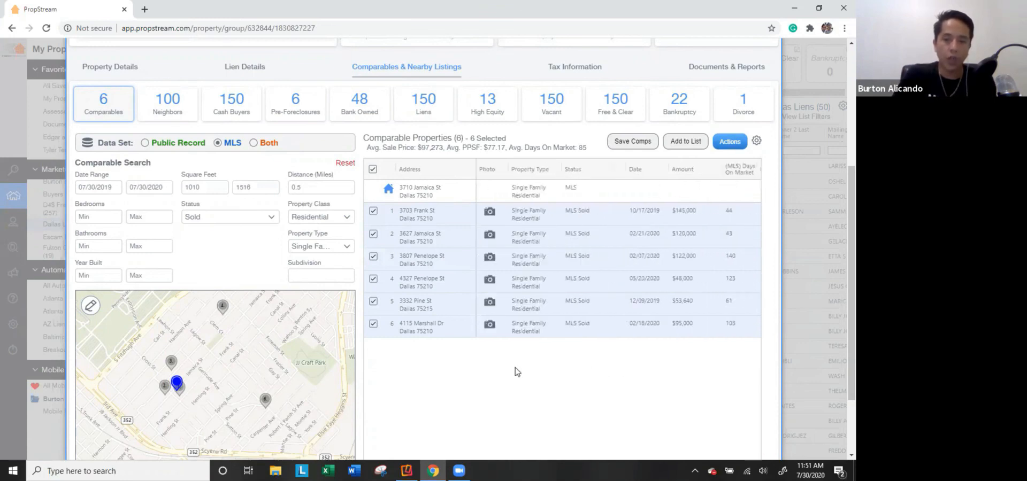
pyautogui.click(491, 218)
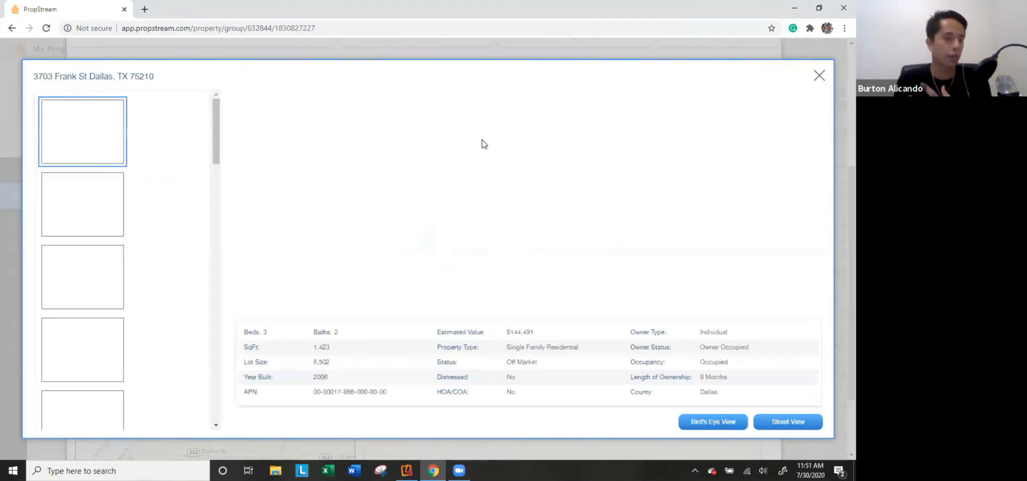
pyautogui.scroll(-2, 94, 279)
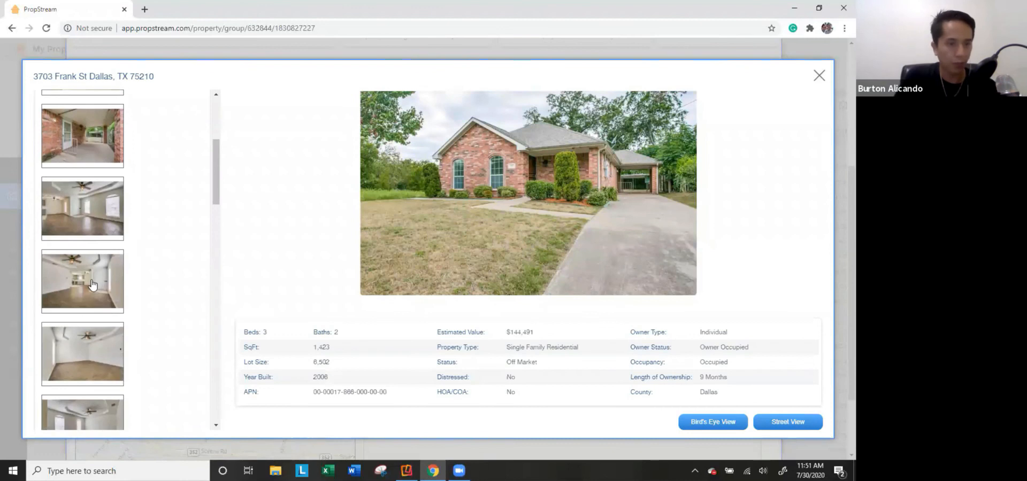
pyautogui.click(92, 287)
pyautogui.scroll(-2, 96, 286)
pyautogui.scroll(-3, 95, 281)
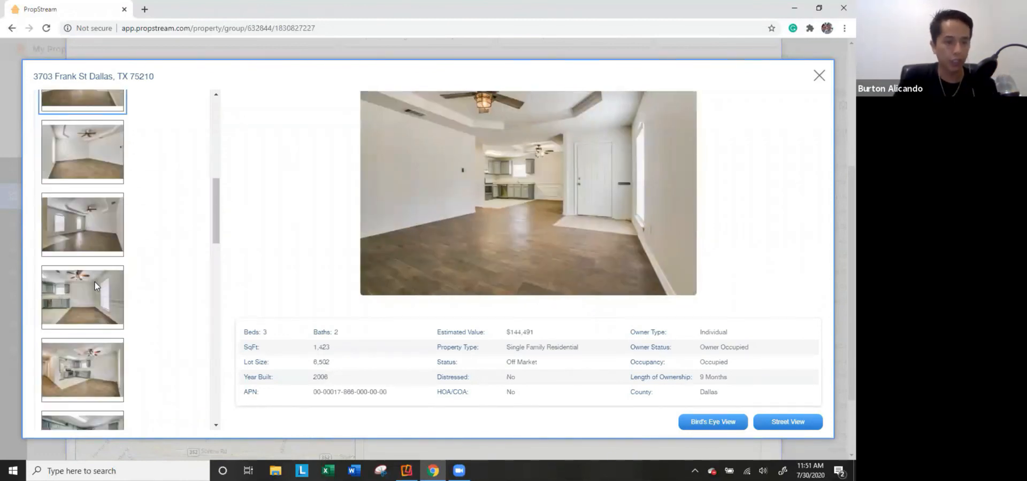
pyautogui.click(110, 308)
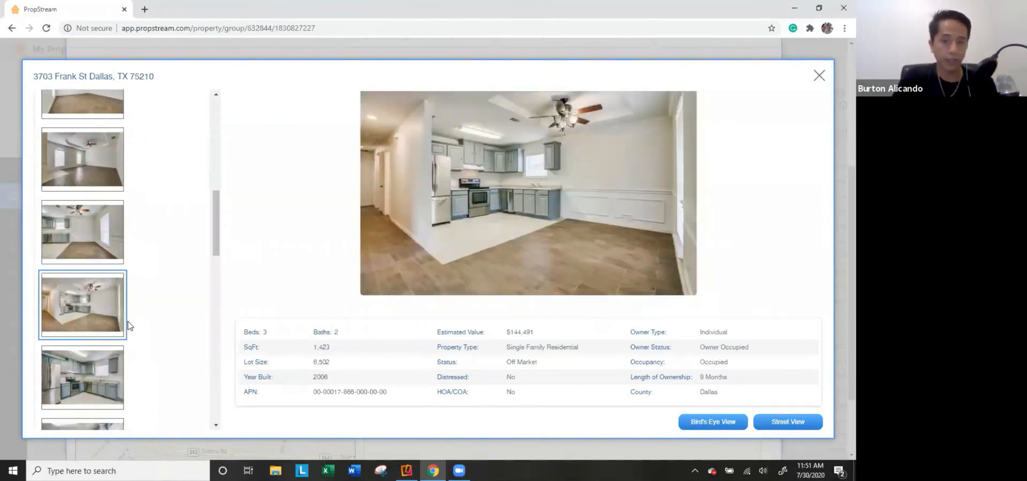
pyautogui.scroll(-2, 128, 327)
pyautogui.click(105, 337)
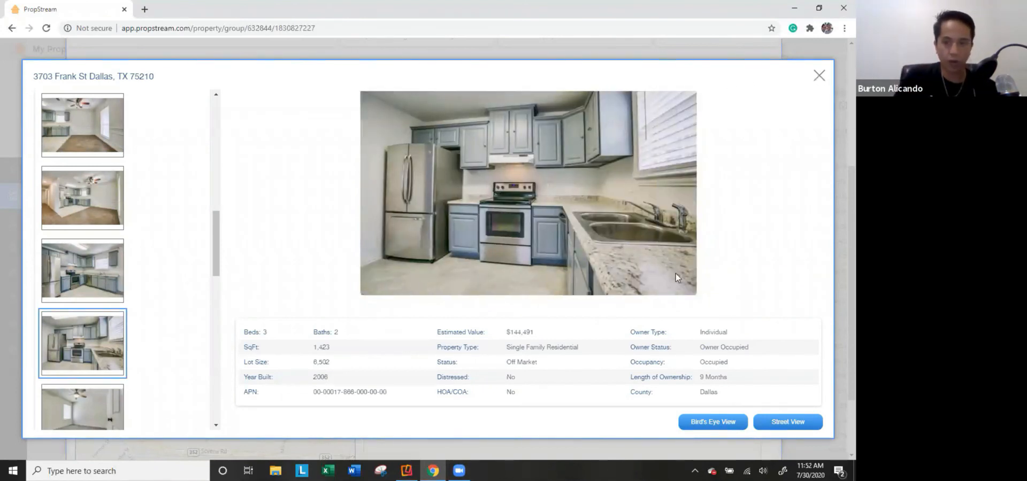
pyautogui.click(818, 77)
pyautogui.doubleClick(673, 212)
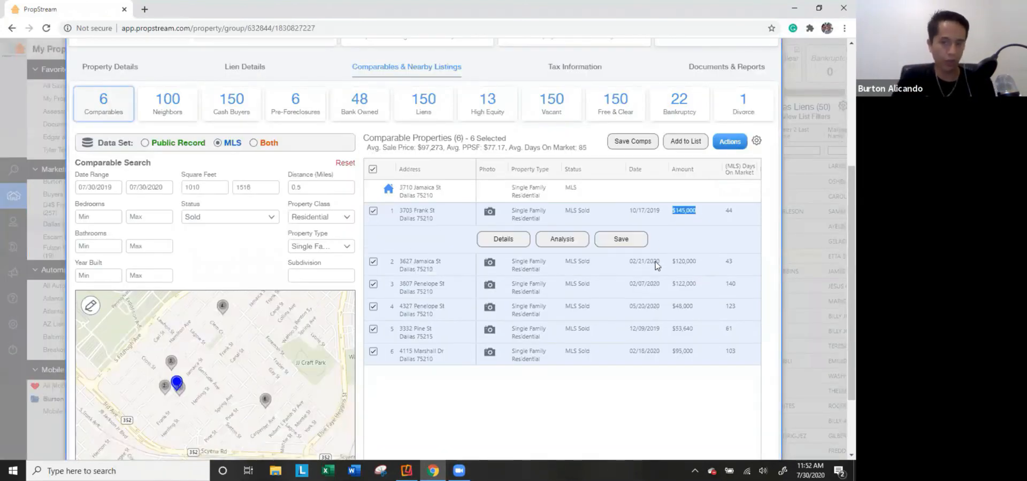
pyautogui.click(486, 263)
pyautogui.scroll(-1, 115, 323)
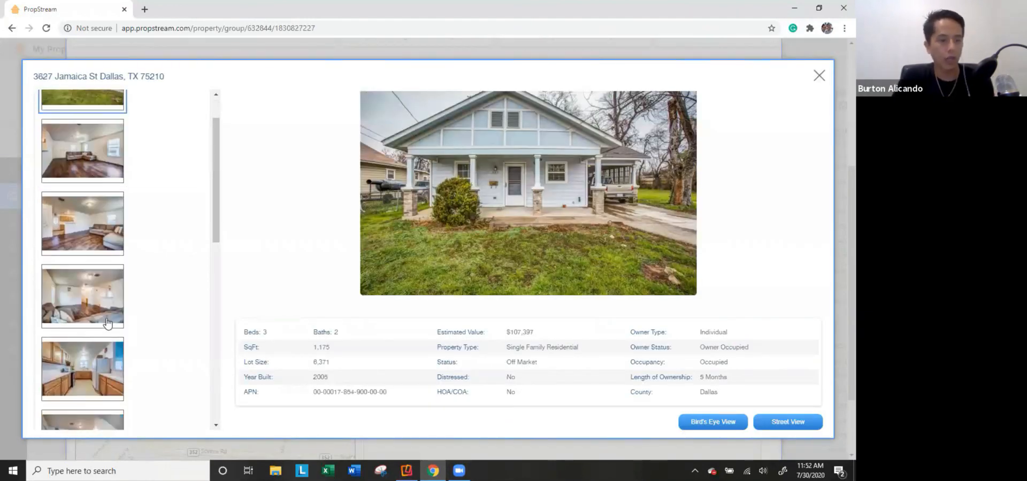
pyautogui.click(106, 321)
pyautogui.click(106, 375)
pyautogui.scroll(-2, 109, 377)
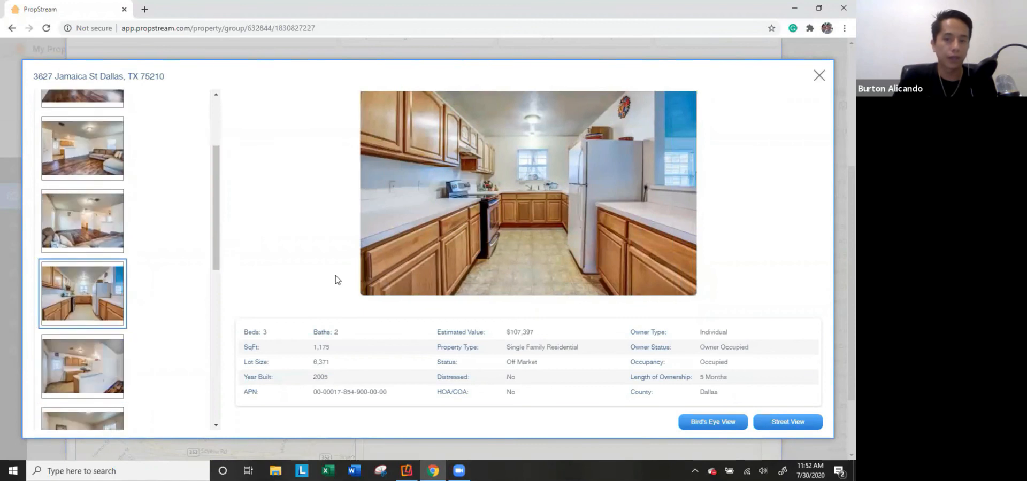
pyautogui.click(819, 76)
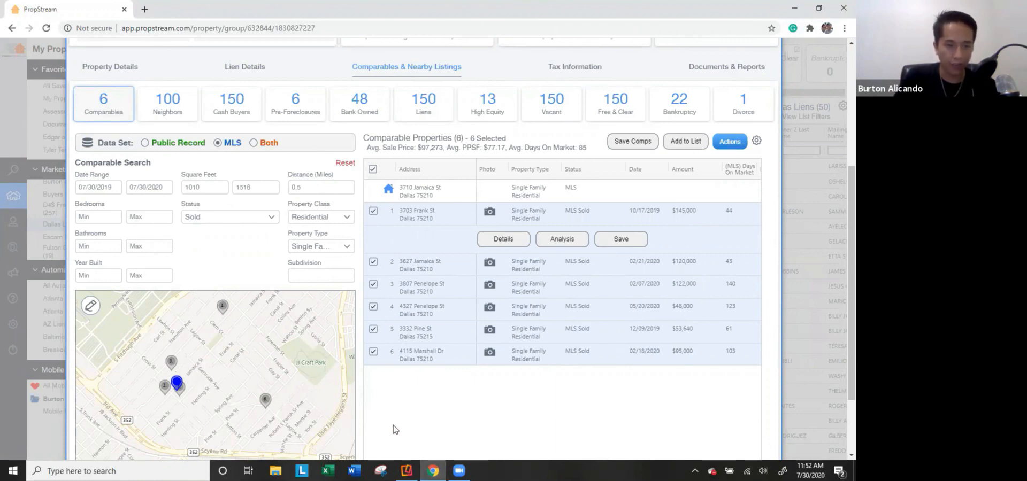
# Deselect comparables 4, 5 and 6, leaving three averaging $129,000.
pyautogui.scroll(-1, 437, 416)
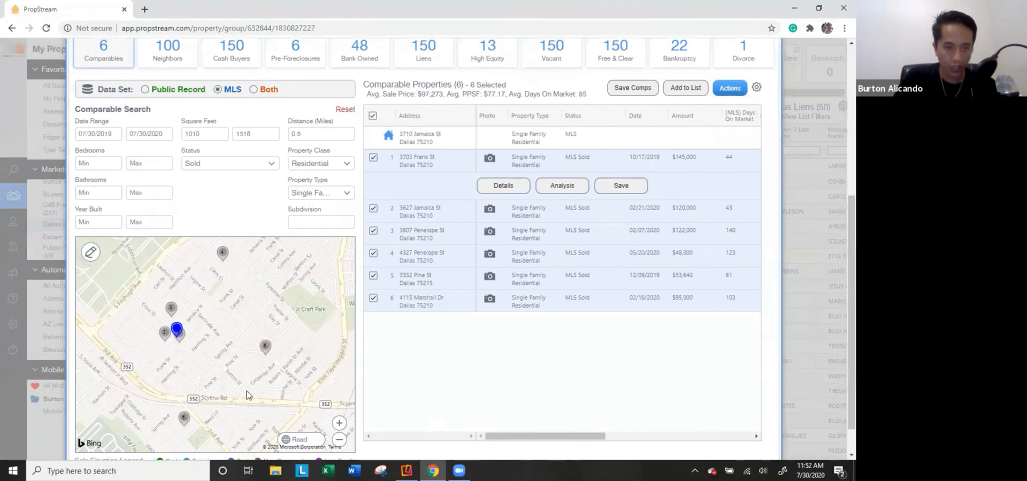
pyautogui.click(373, 252)
pyautogui.click(373, 249)
pyautogui.click(374, 270)
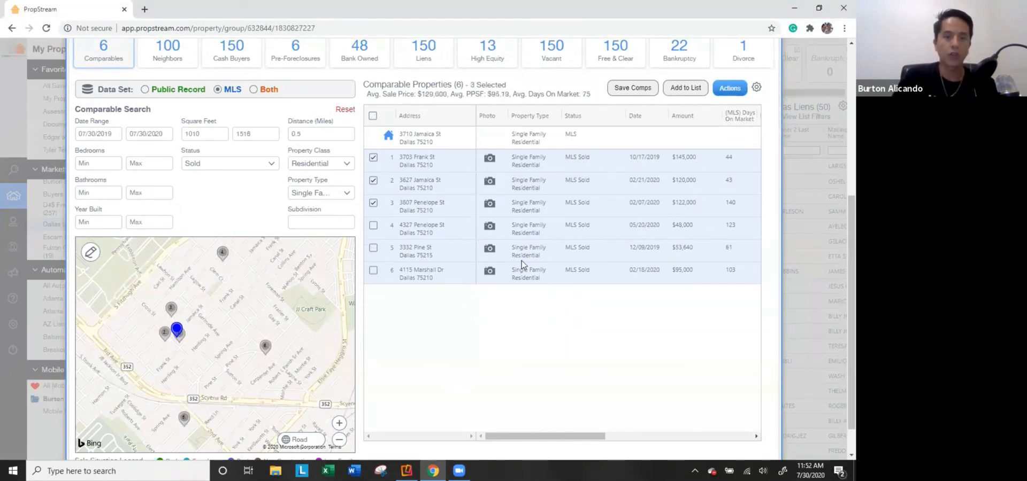
pyautogui.scroll(1, 437, 98)
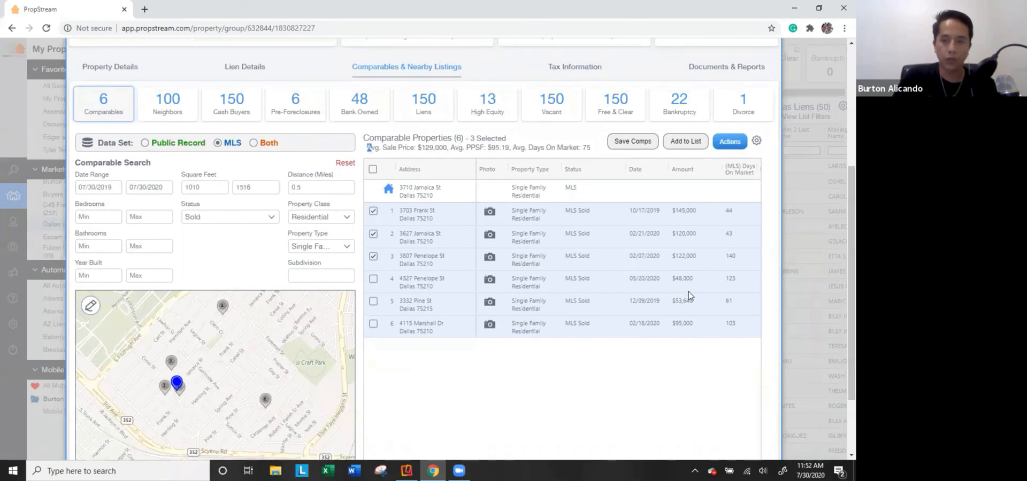
pyautogui.moveTo(418, 148); pyautogui.dragTo(448, 146)
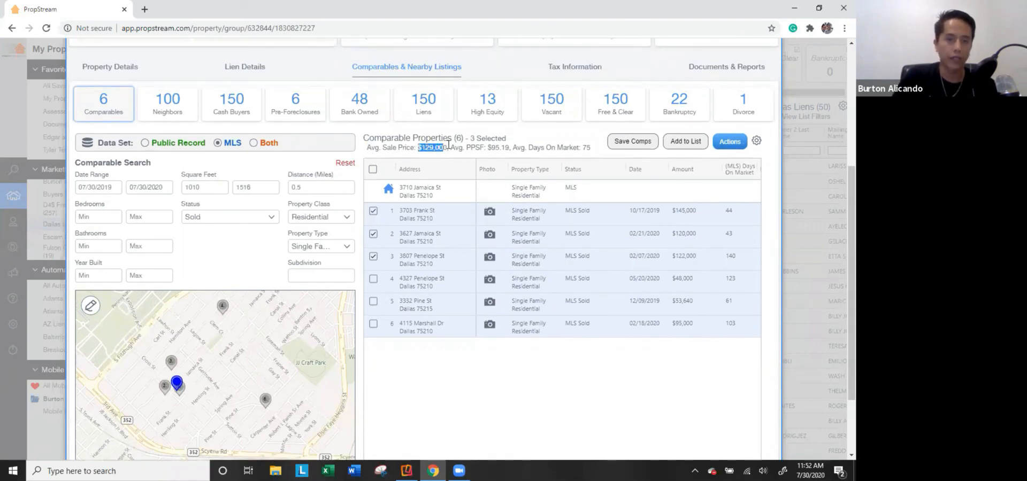
# Save the three-comp search and confirm.
pyautogui.click(634, 142)
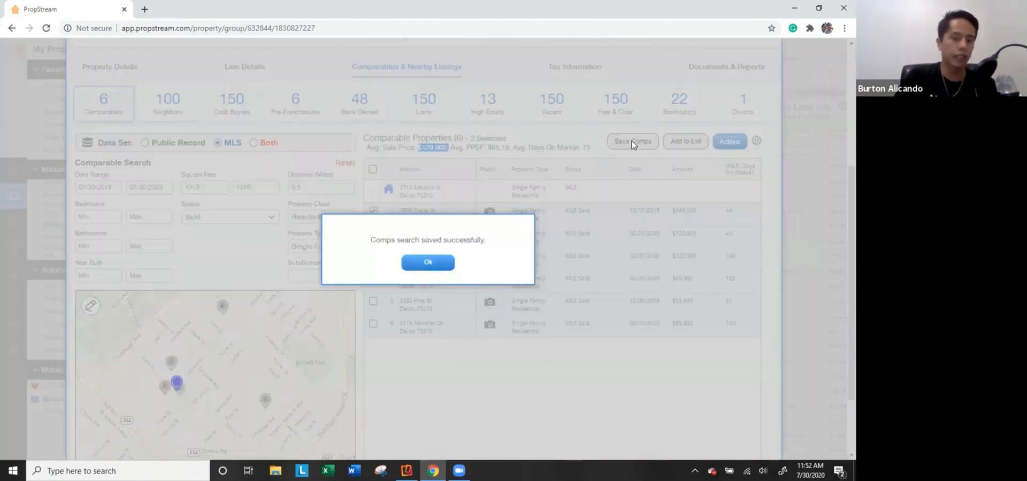
pyautogui.click(426, 264)
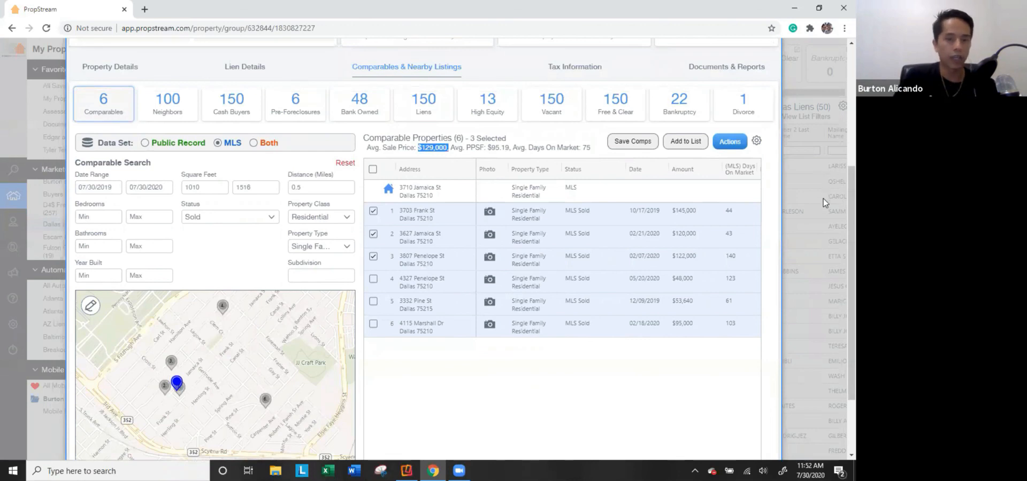
pyautogui.scroll(3, 823, 198)
pyautogui.scroll(2, 827, 258)
pyautogui.click(830, 255)
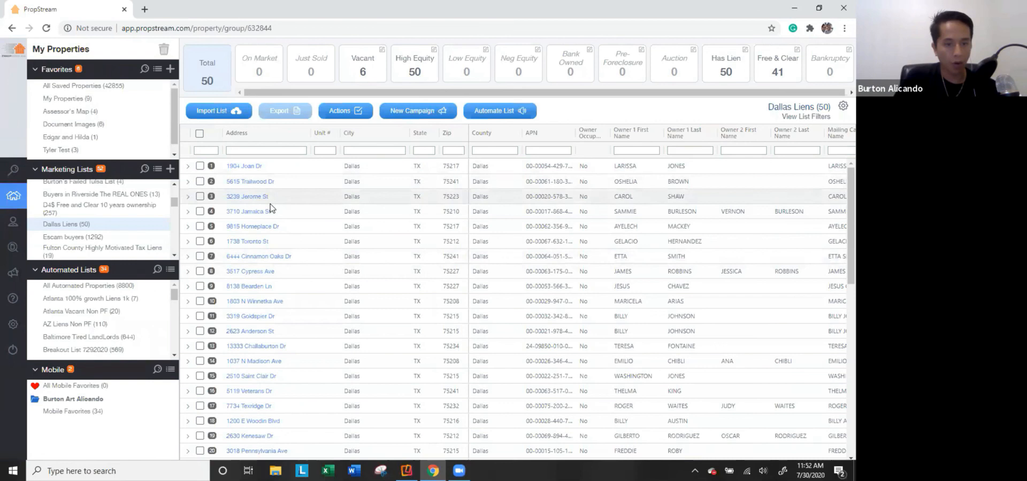
pyautogui.click(251, 212)
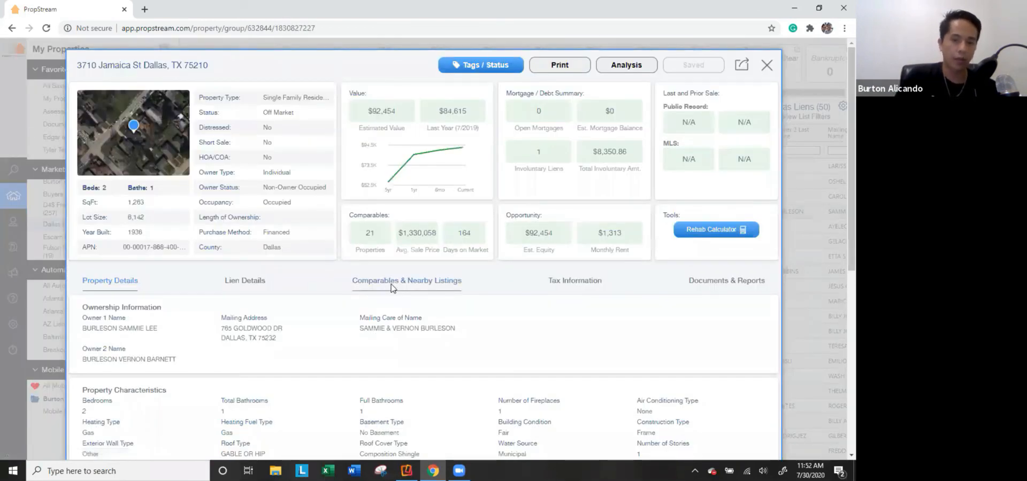
pyautogui.click(391, 283)
pyautogui.scroll(-3, 418, 256)
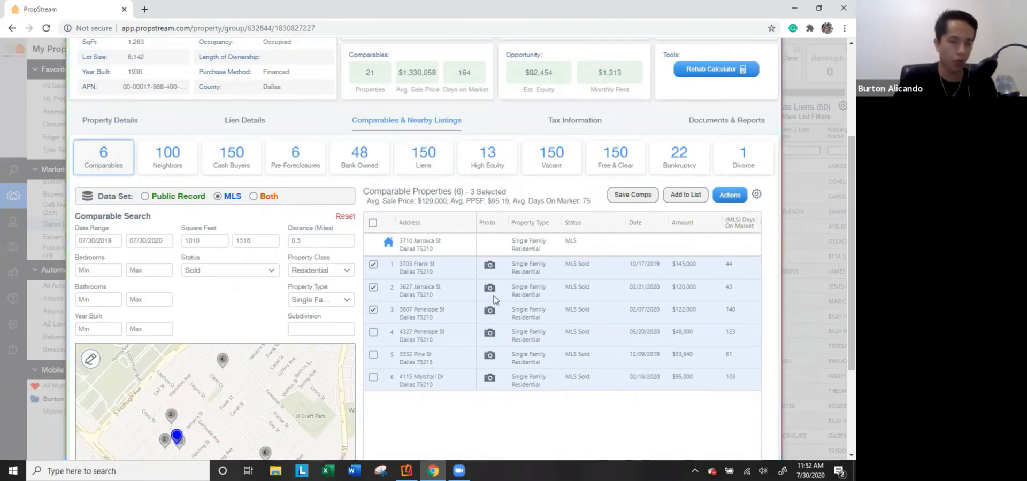
pyautogui.click(736, 197)
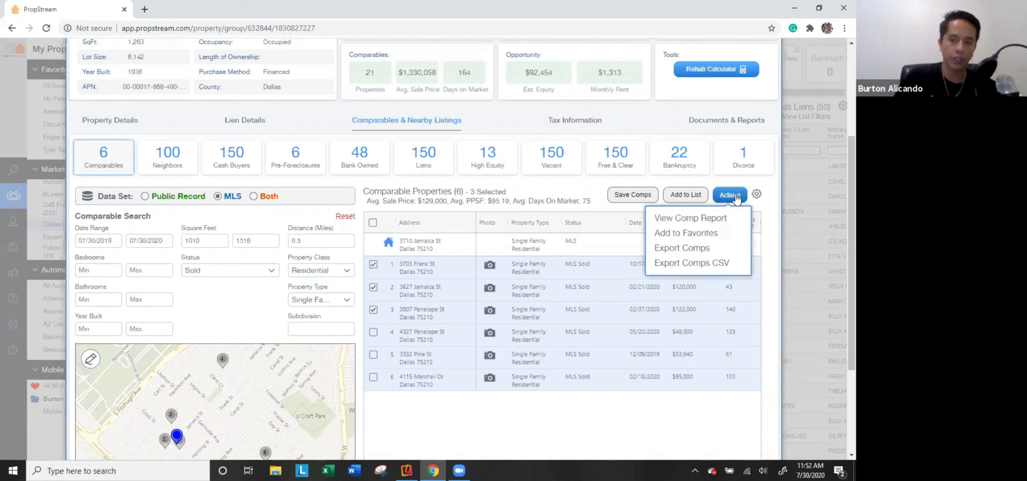
pyautogui.click(709, 222)
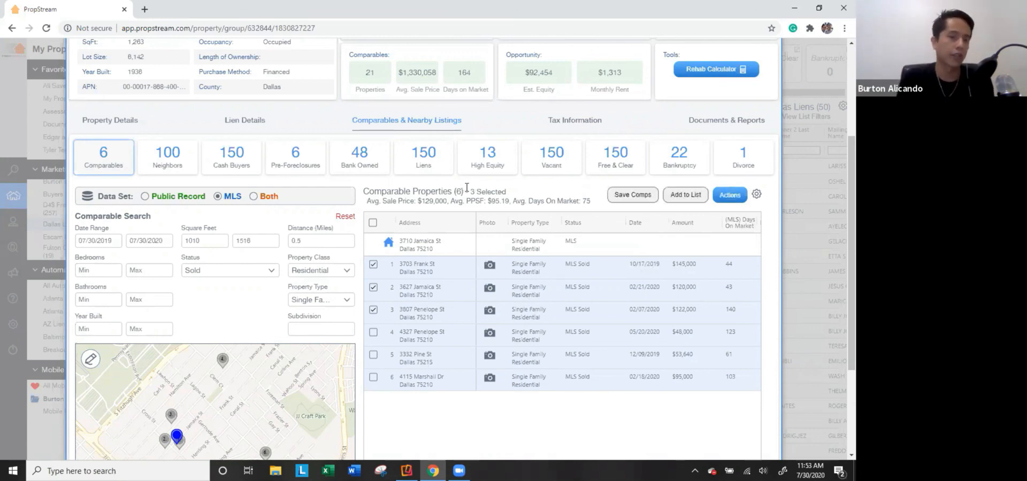
# Check the lot size, year built, $8,350.86 involuntary total and $92,454 equity, then open the downloaded PDF.
pyautogui.scroll(3, 316, 205)
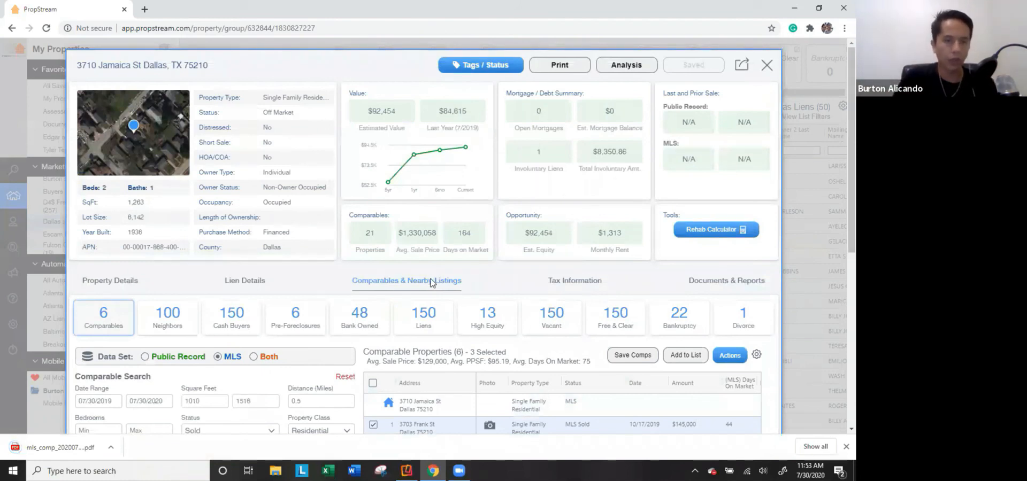
pyautogui.moveTo(155, 239); pyautogui.dragTo(131, 235)
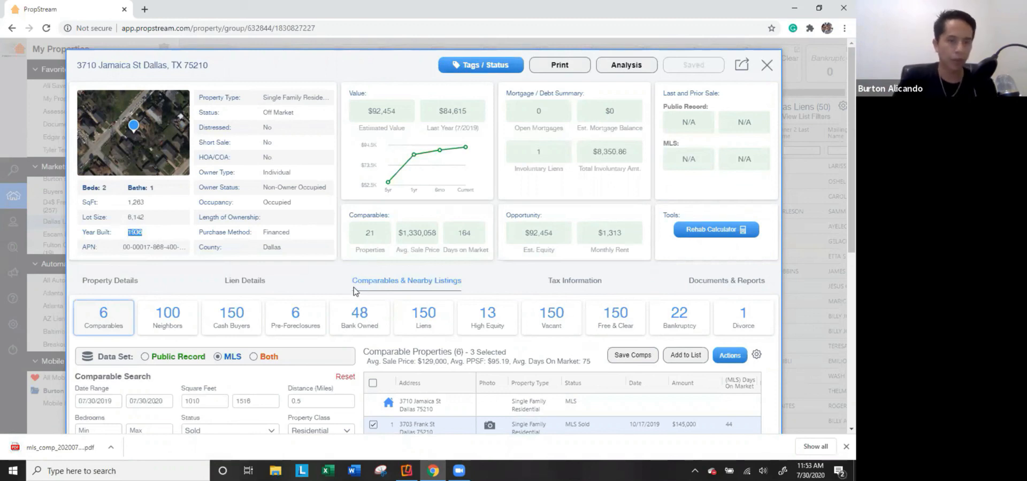
pyautogui.click(326, 188)
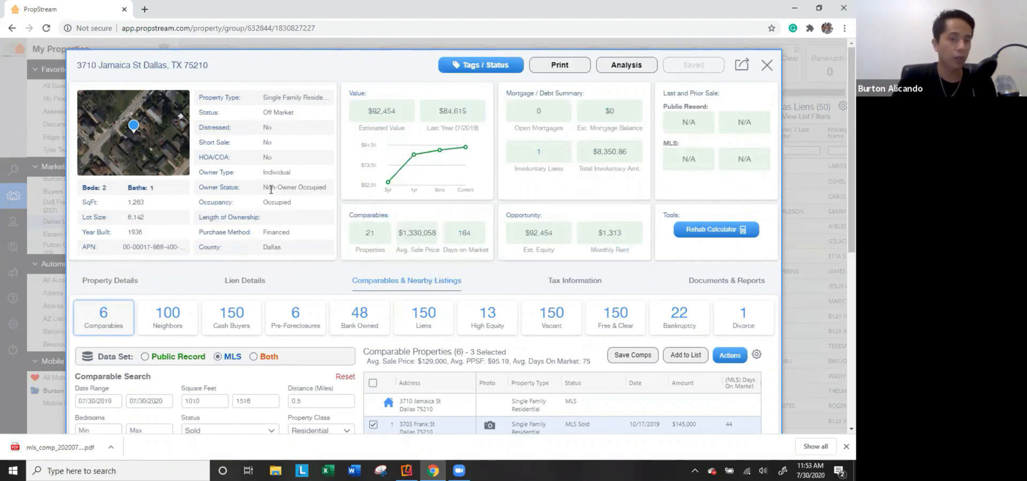
pyautogui.moveTo(642, 153); pyautogui.dragTo(588, 156)
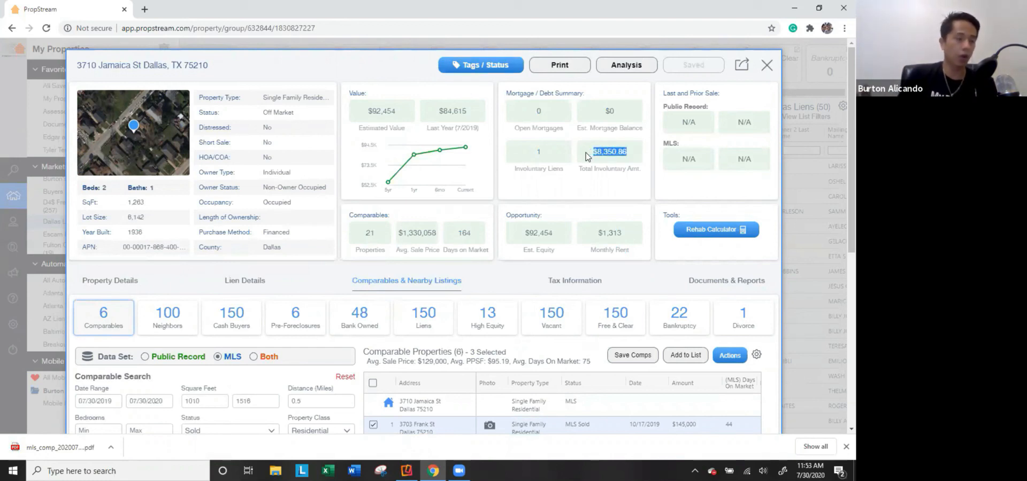
pyautogui.click(573, 208)
pyautogui.doubleClick(527, 232)
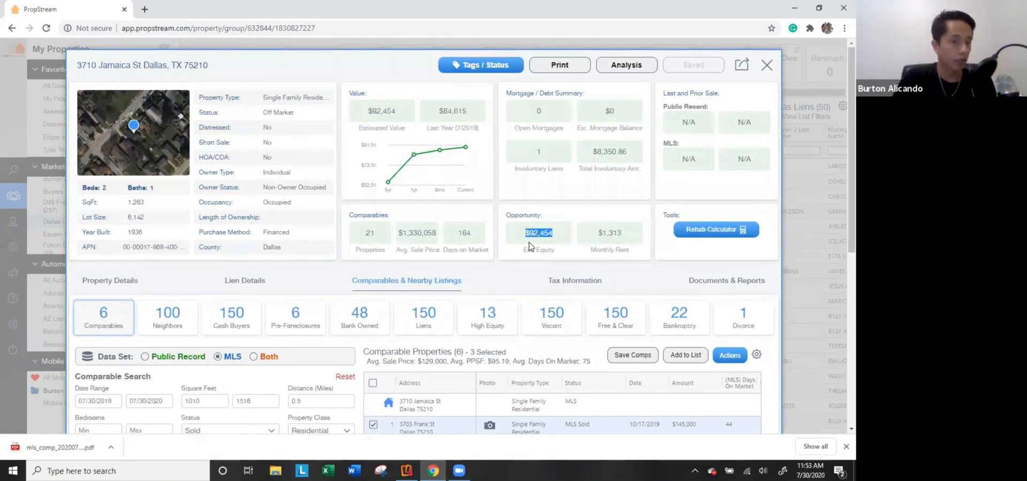
pyautogui.scroll(-1, 382, 335)
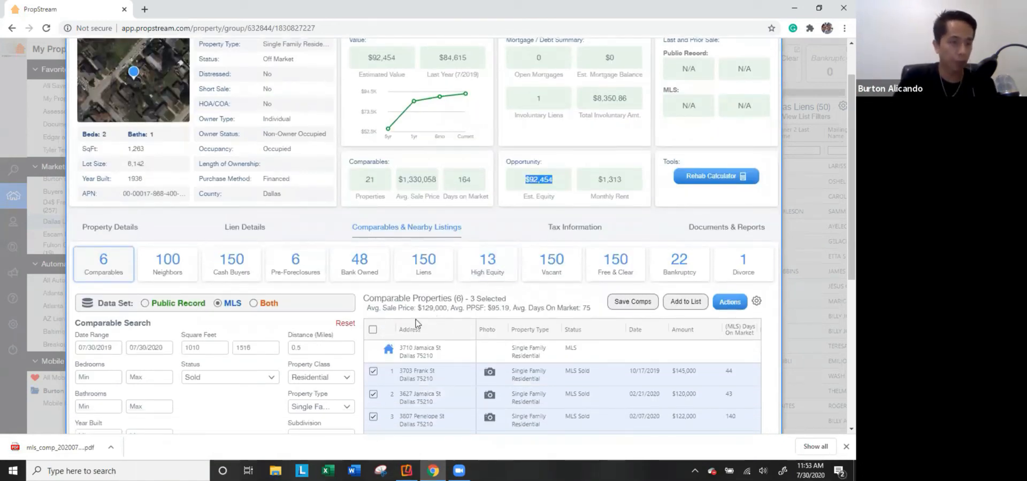
pyautogui.click(62, 450)
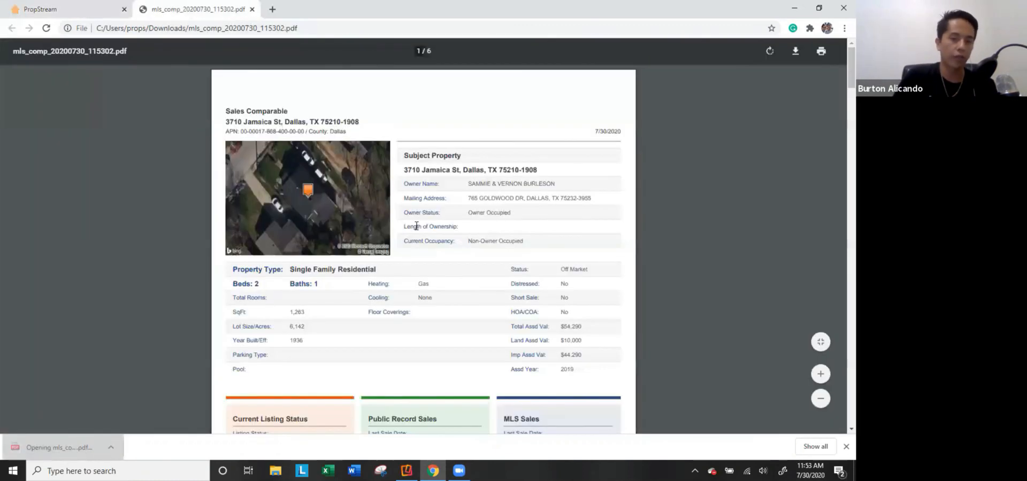
# Read through all six pages of the mls_comp report PDF, then close its tab with Ctrl+W.
pyautogui.scroll(-1, 415, 226)
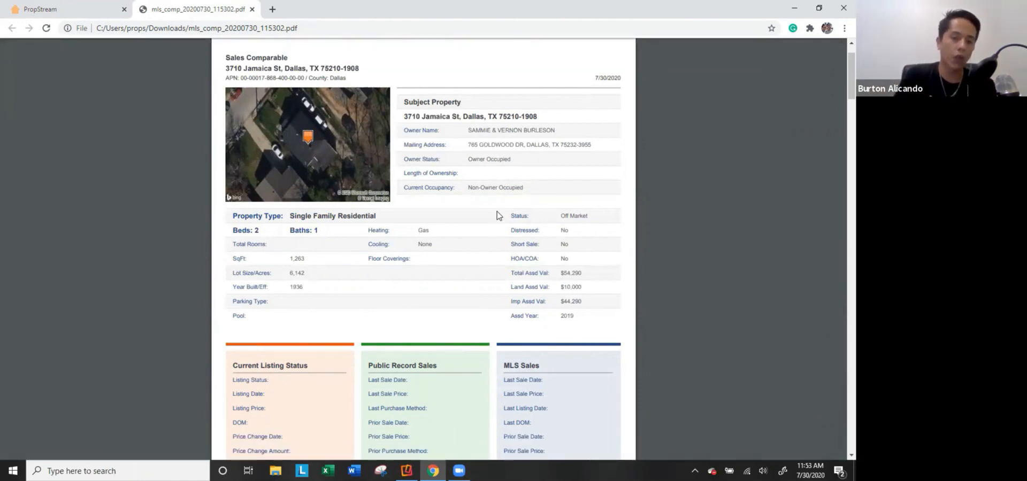
pyautogui.scroll(-5, 484, 224)
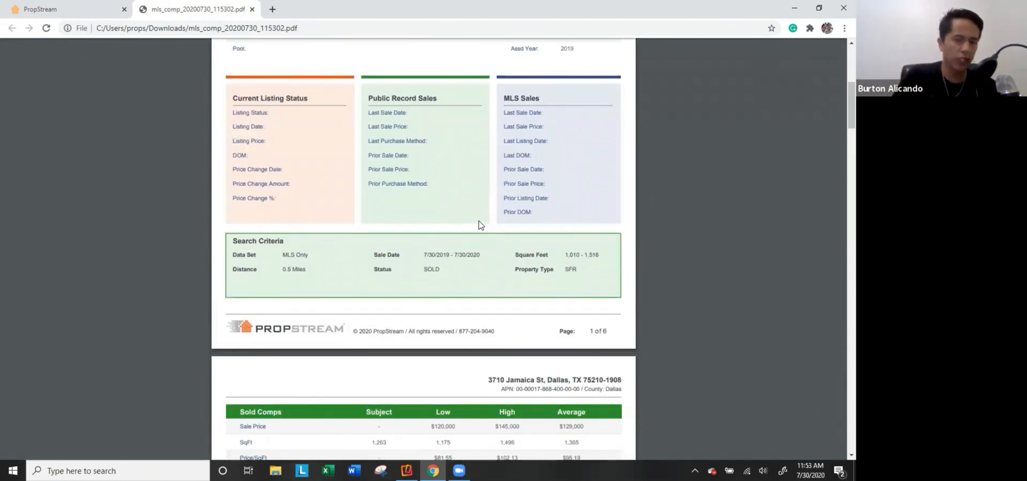
pyautogui.scroll(-1, 443, 248)
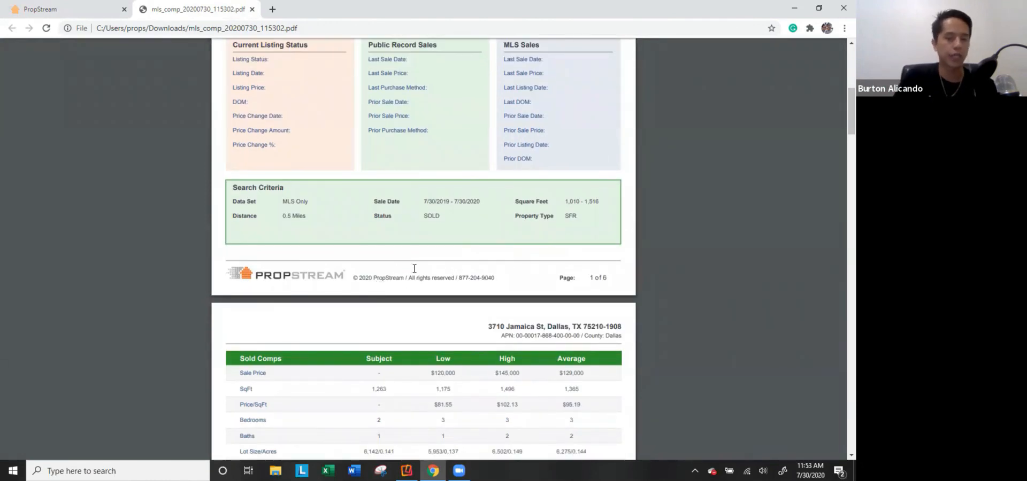
pyautogui.scroll(-2, 481, 241)
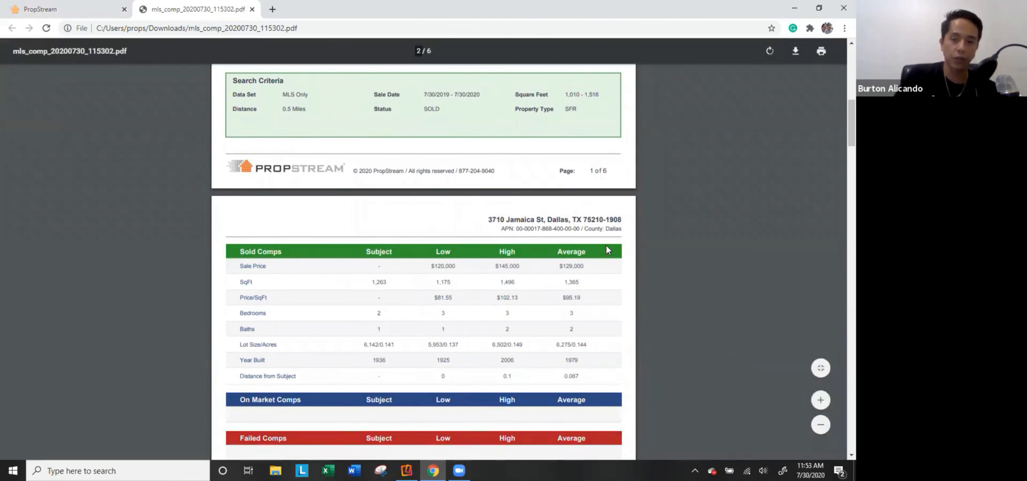
pyautogui.scroll(-2, 587, 243)
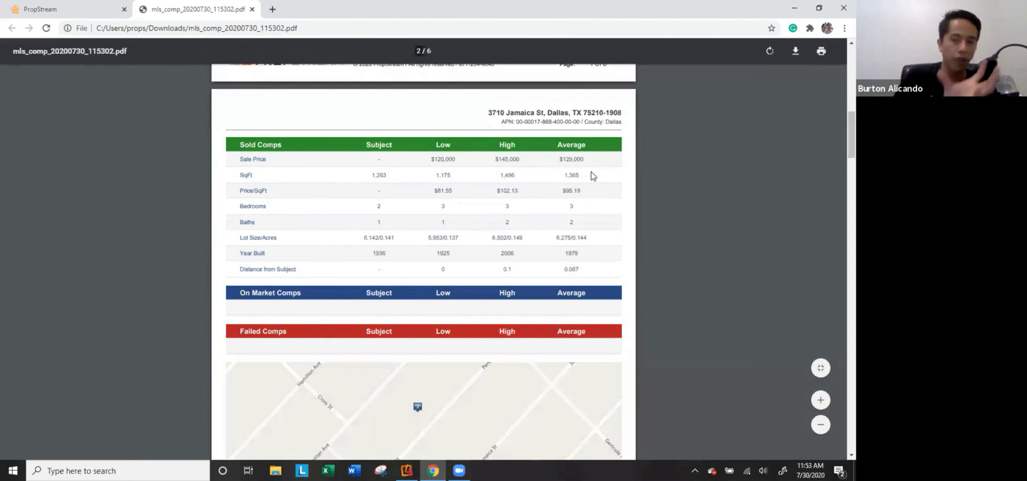
pyautogui.scroll(-3, 593, 173)
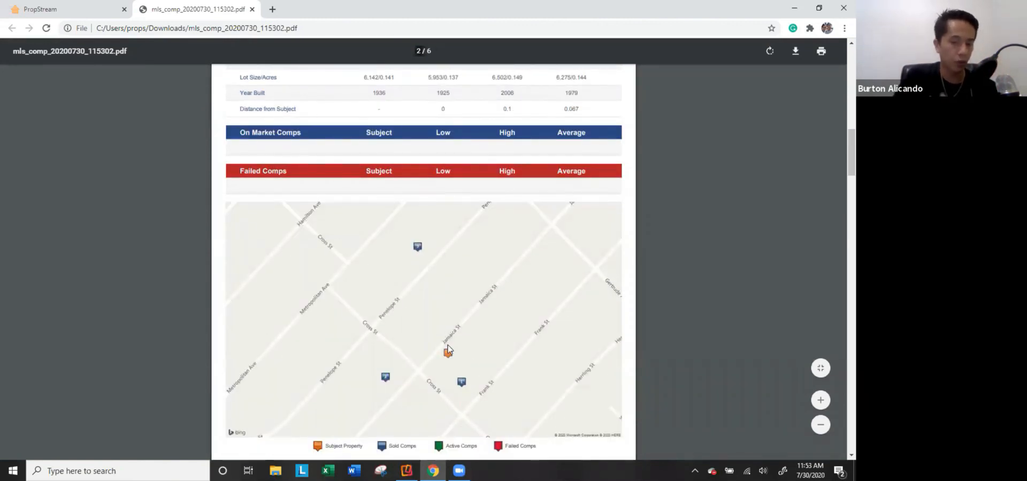
pyautogui.scroll(-1, 448, 350)
pyautogui.scroll(-7, 450, 300)
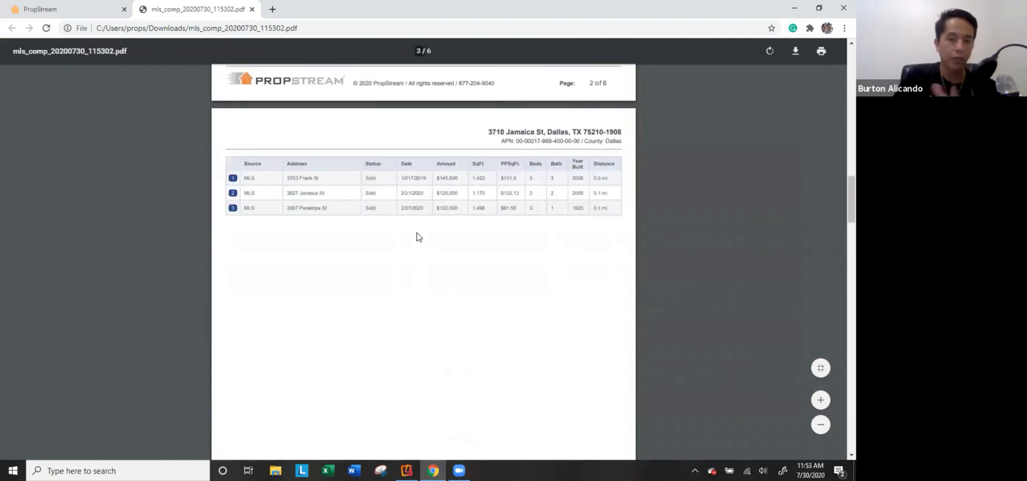
pyautogui.scroll(-10, 449, 270)
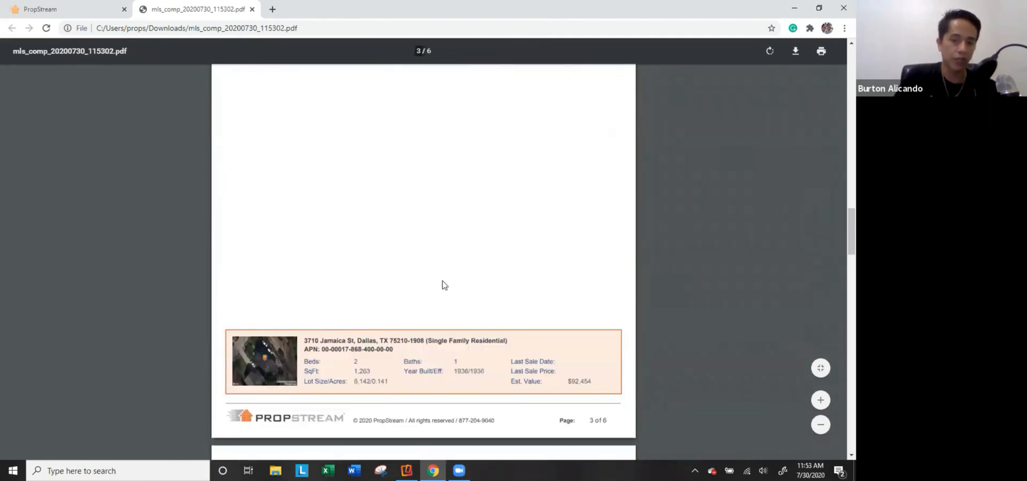
pyautogui.scroll(-3, 398, 267)
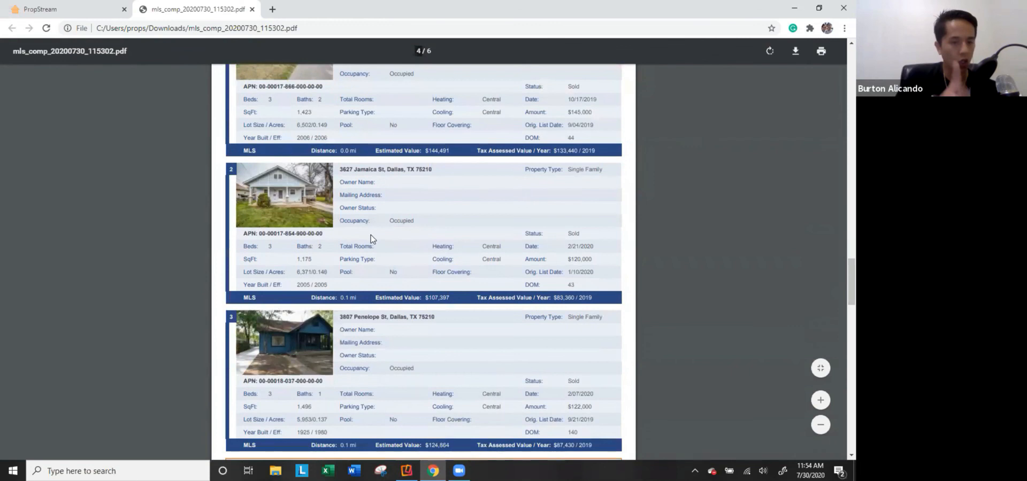
pyautogui.scroll(1, 342, 264)
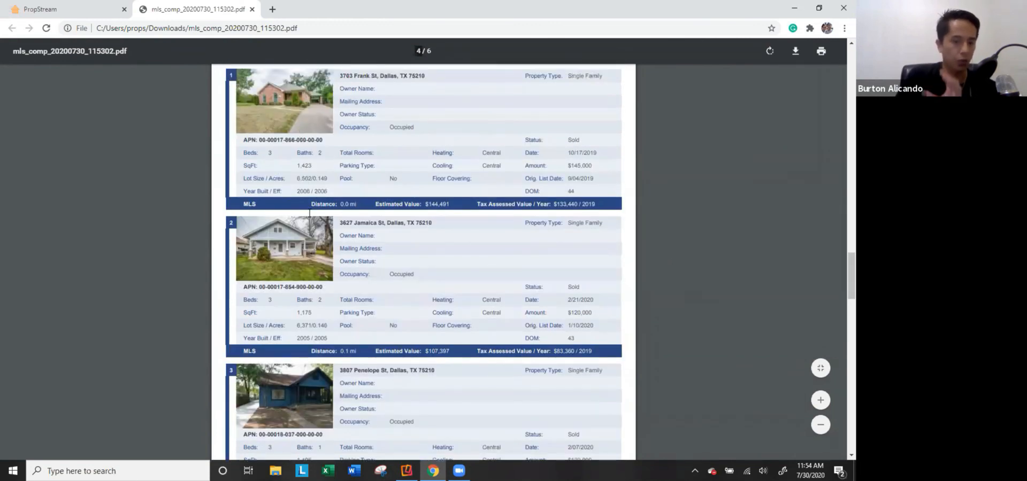
pyautogui.scroll(-8, 310, 247)
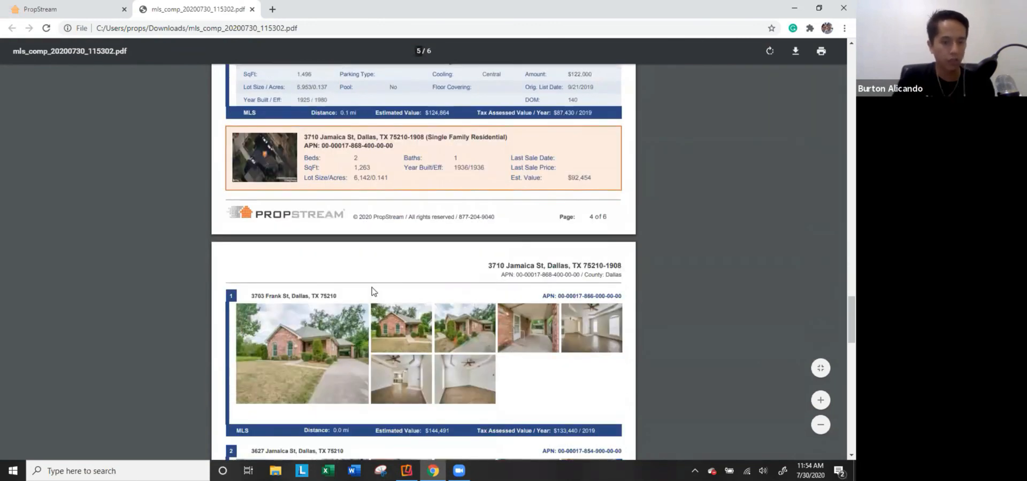
pyautogui.scroll(-5, 391, 312)
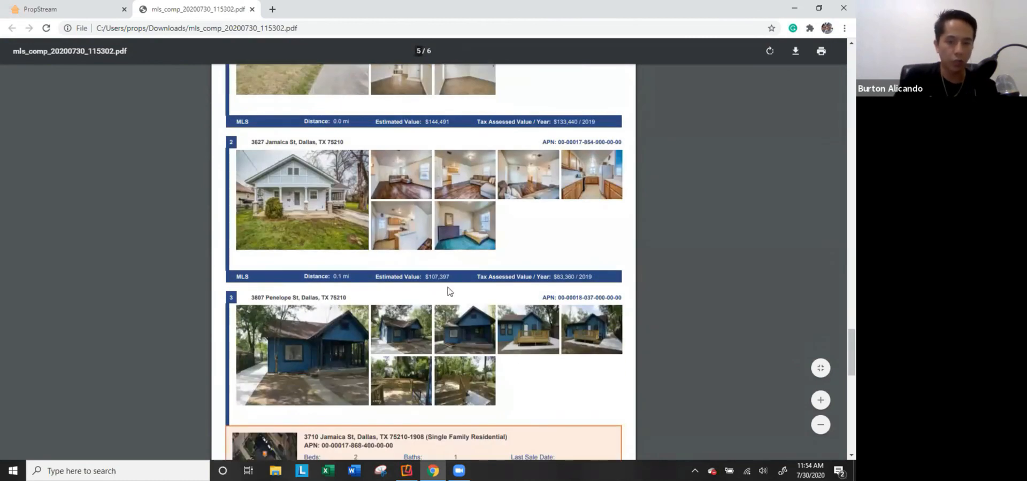
pyautogui.scroll(3, 448, 291)
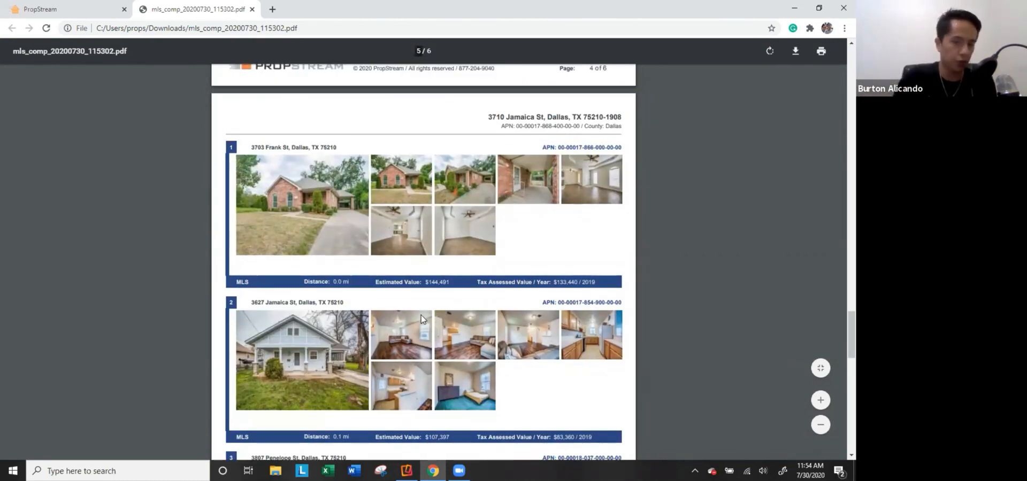
pyautogui.scroll(10, 422, 315)
pyautogui.scroll(10, 421, 321)
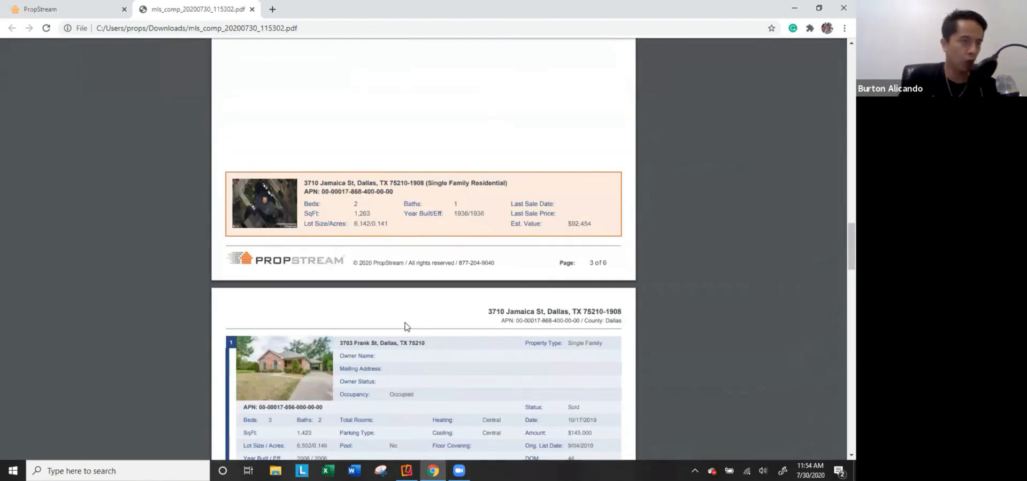
pyautogui.scroll(5, 421, 327)
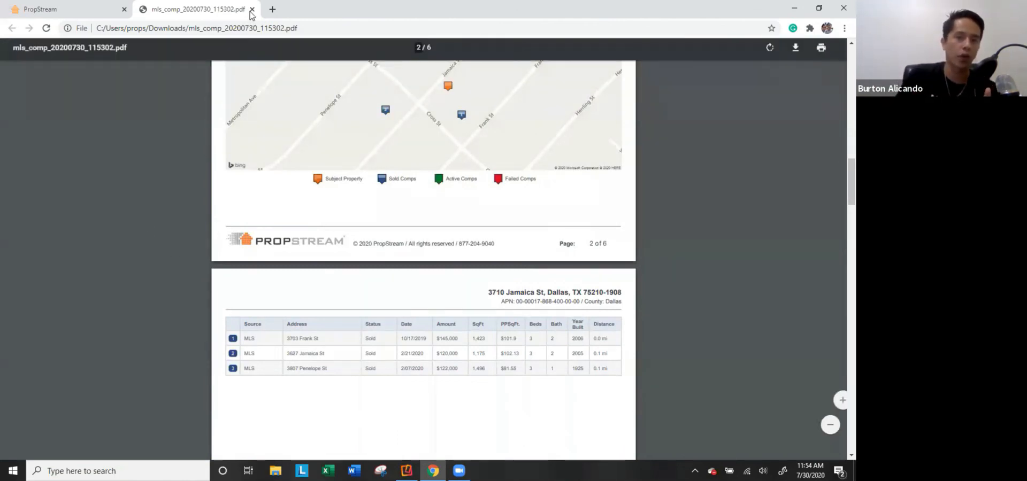
pyautogui.hotkey('ctrl', 'w')
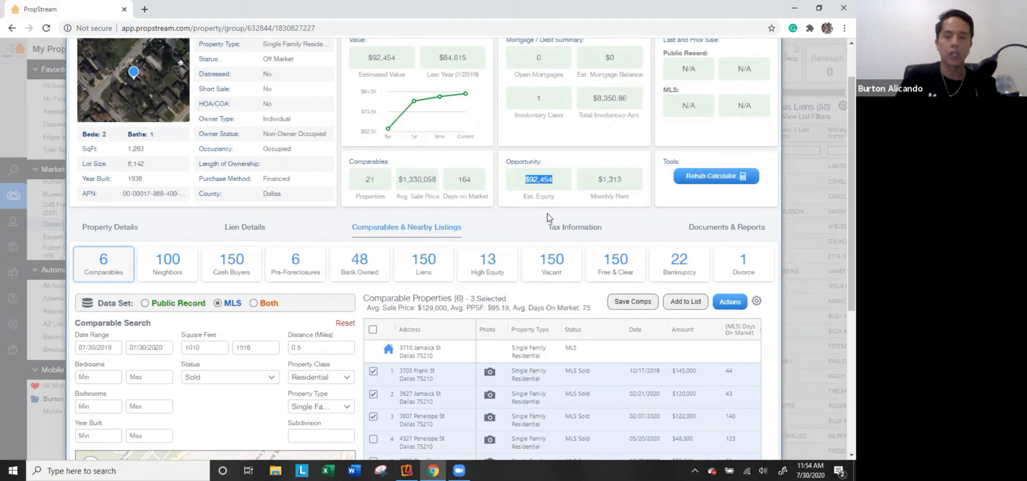
pyautogui.click(16, 159)
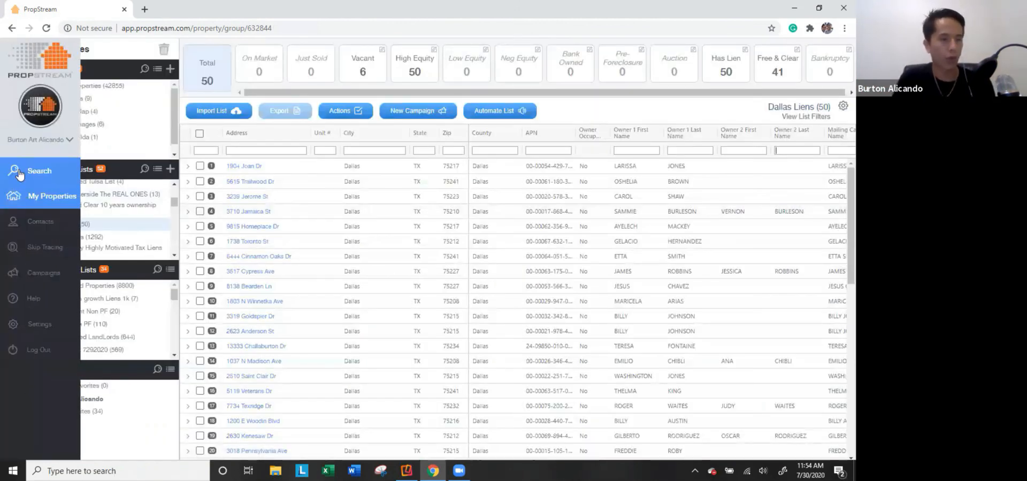
pyautogui.click(13, 170)
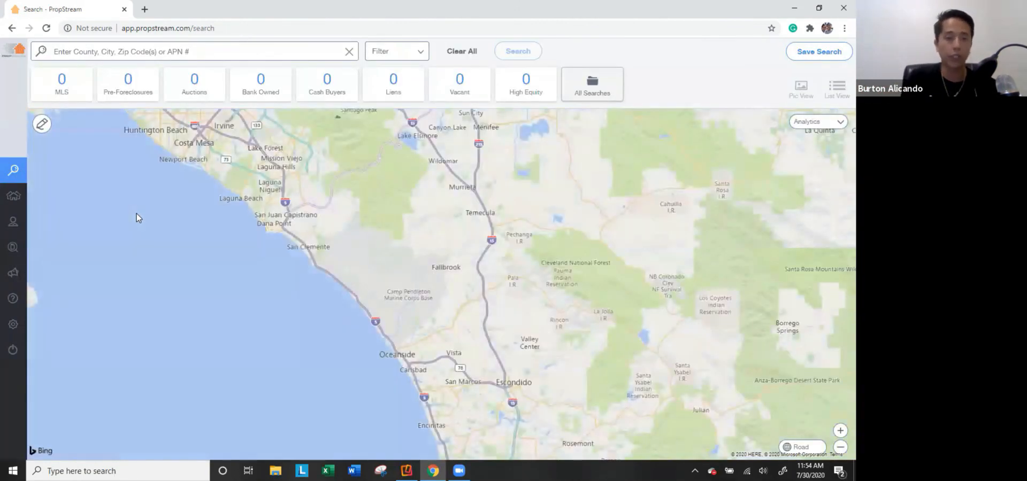